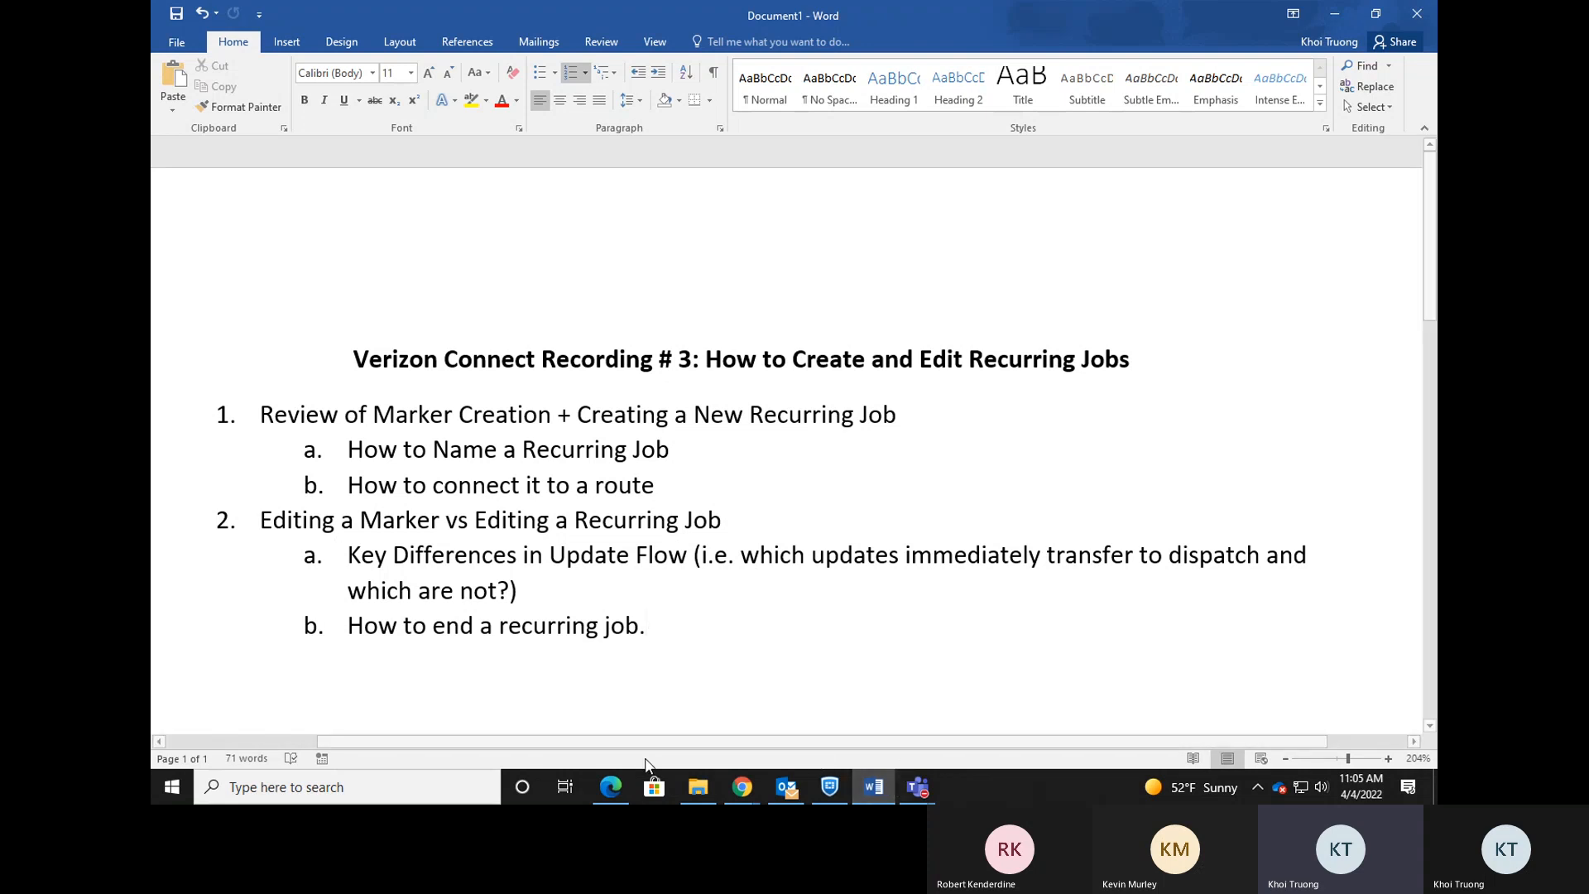
# Switch from the Word outline to the Update Flow.pdf window in Edge.
pyautogui.click(611, 787)
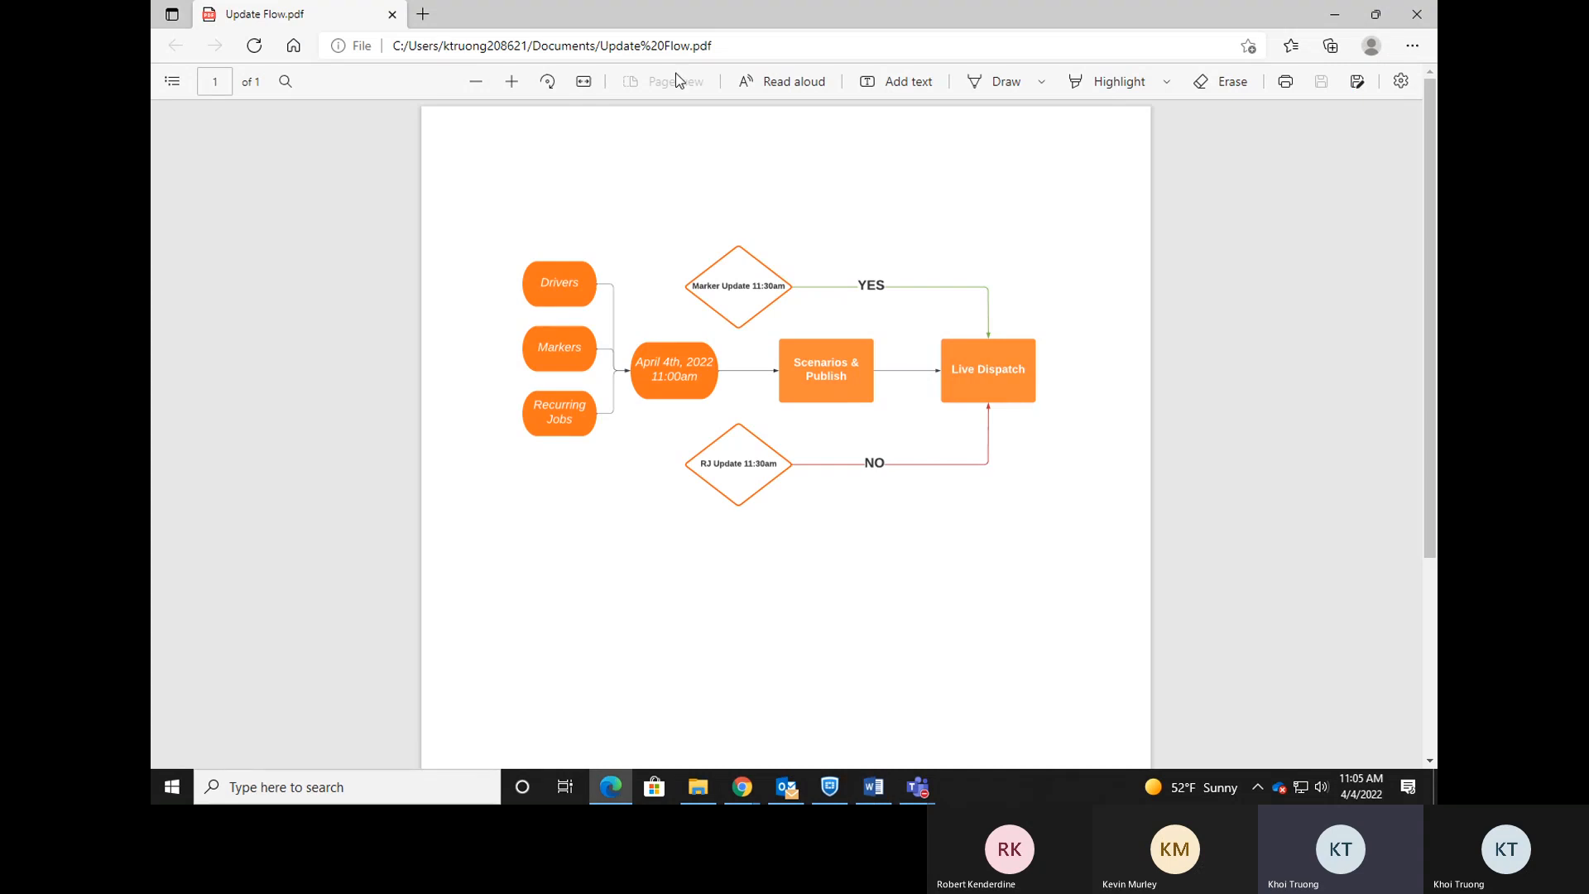
# Zoom the Update Flow PDF in twice, minimize Edge, and switch to Verizon Connect Fleet Dispatch.
pyautogui.click(512, 81)
pyautogui.click(512, 81)
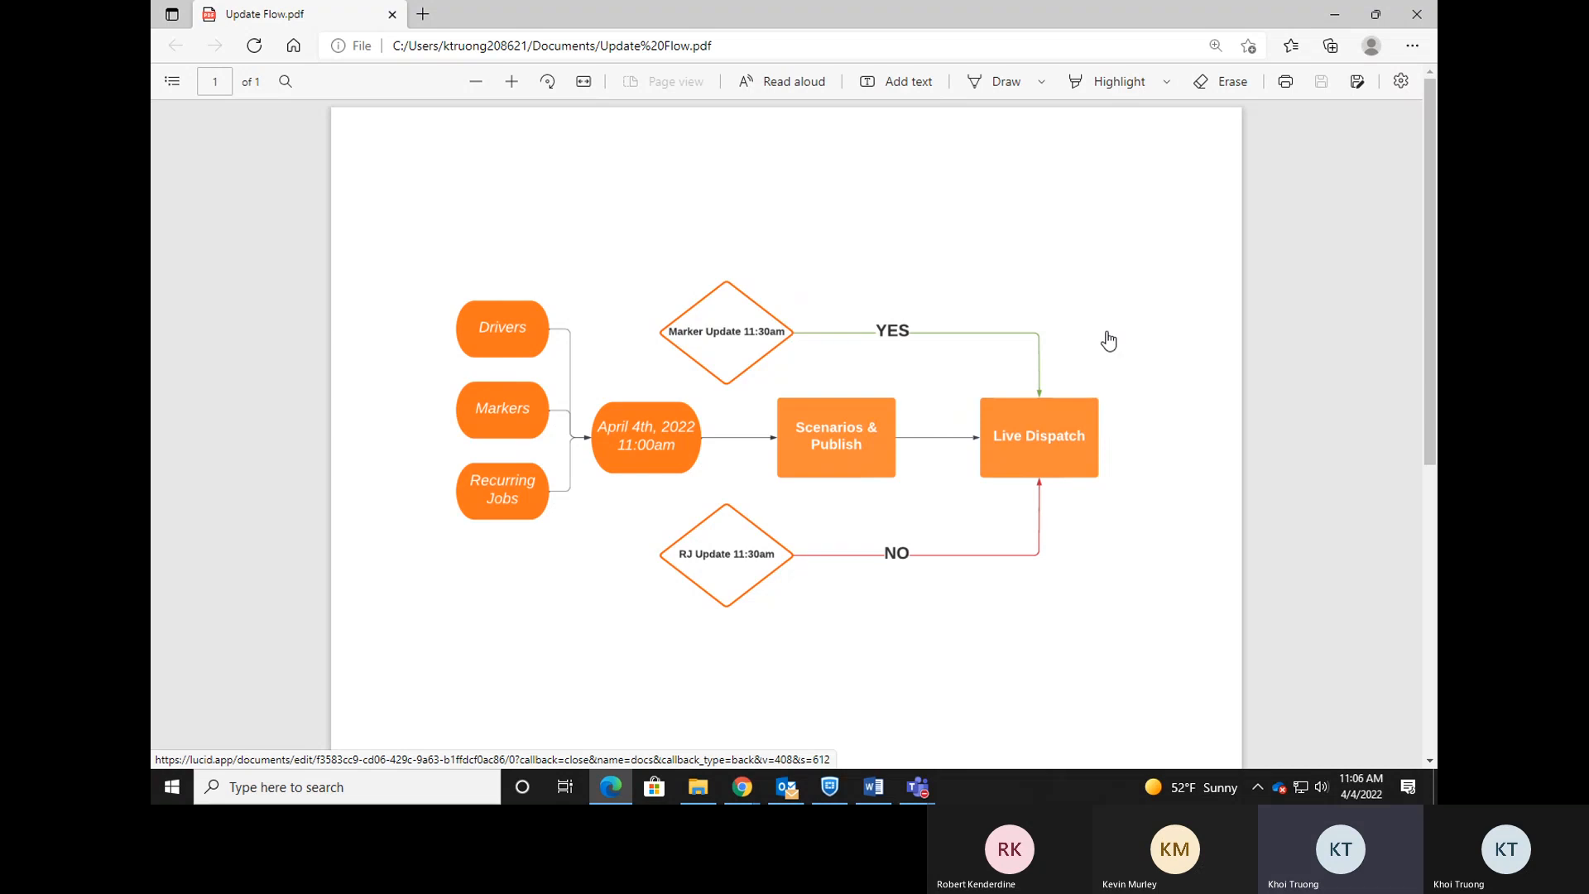
pyautogui.click(1335, 14)
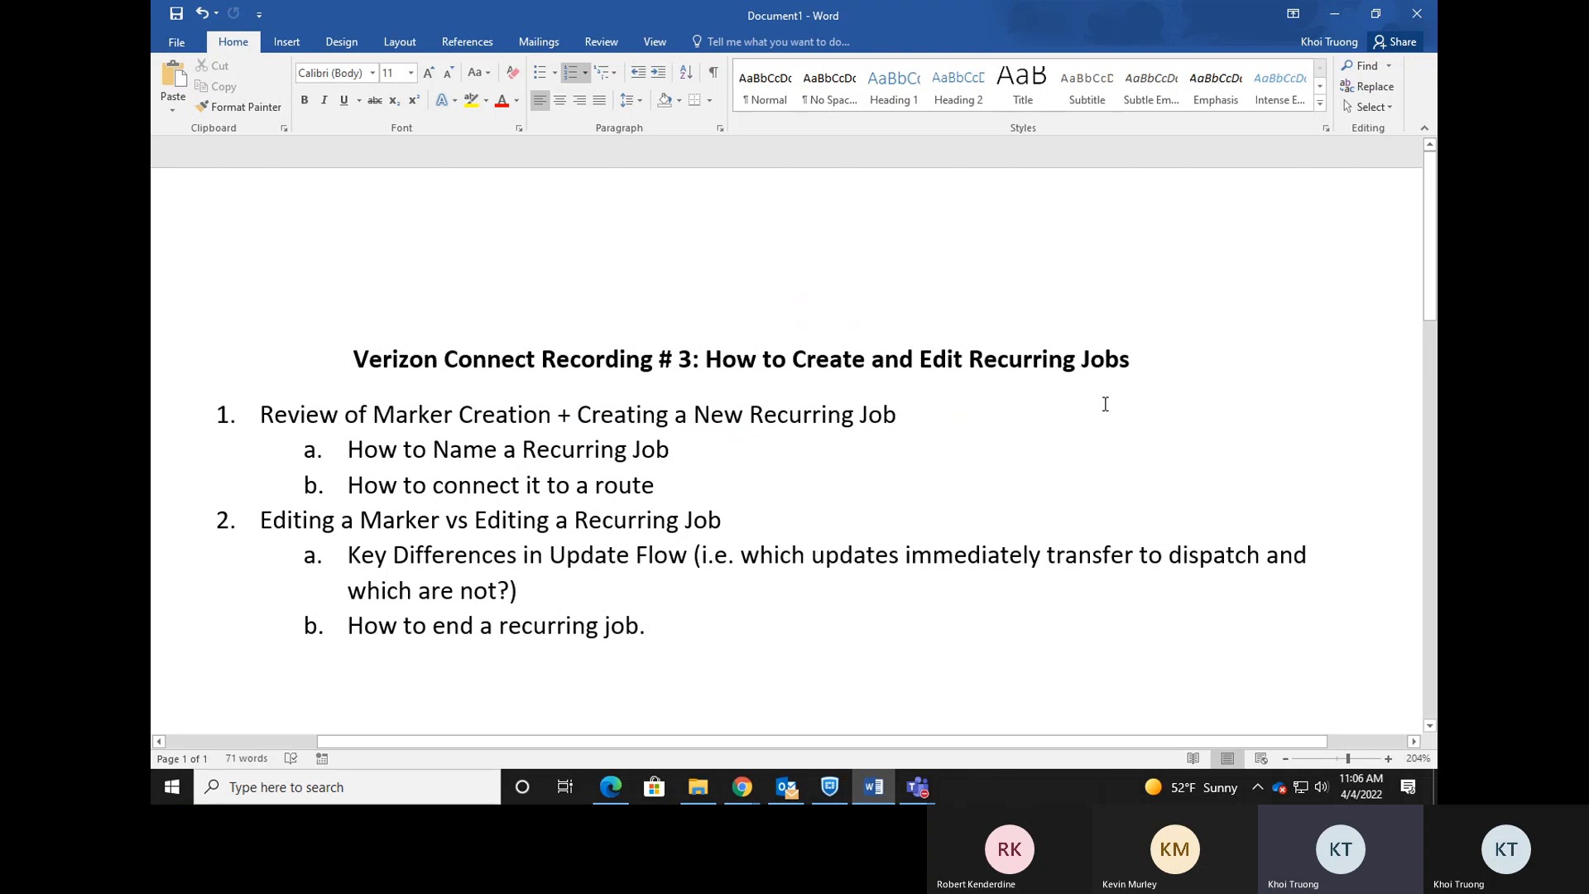
pyautogui.moveTo(755, 789)
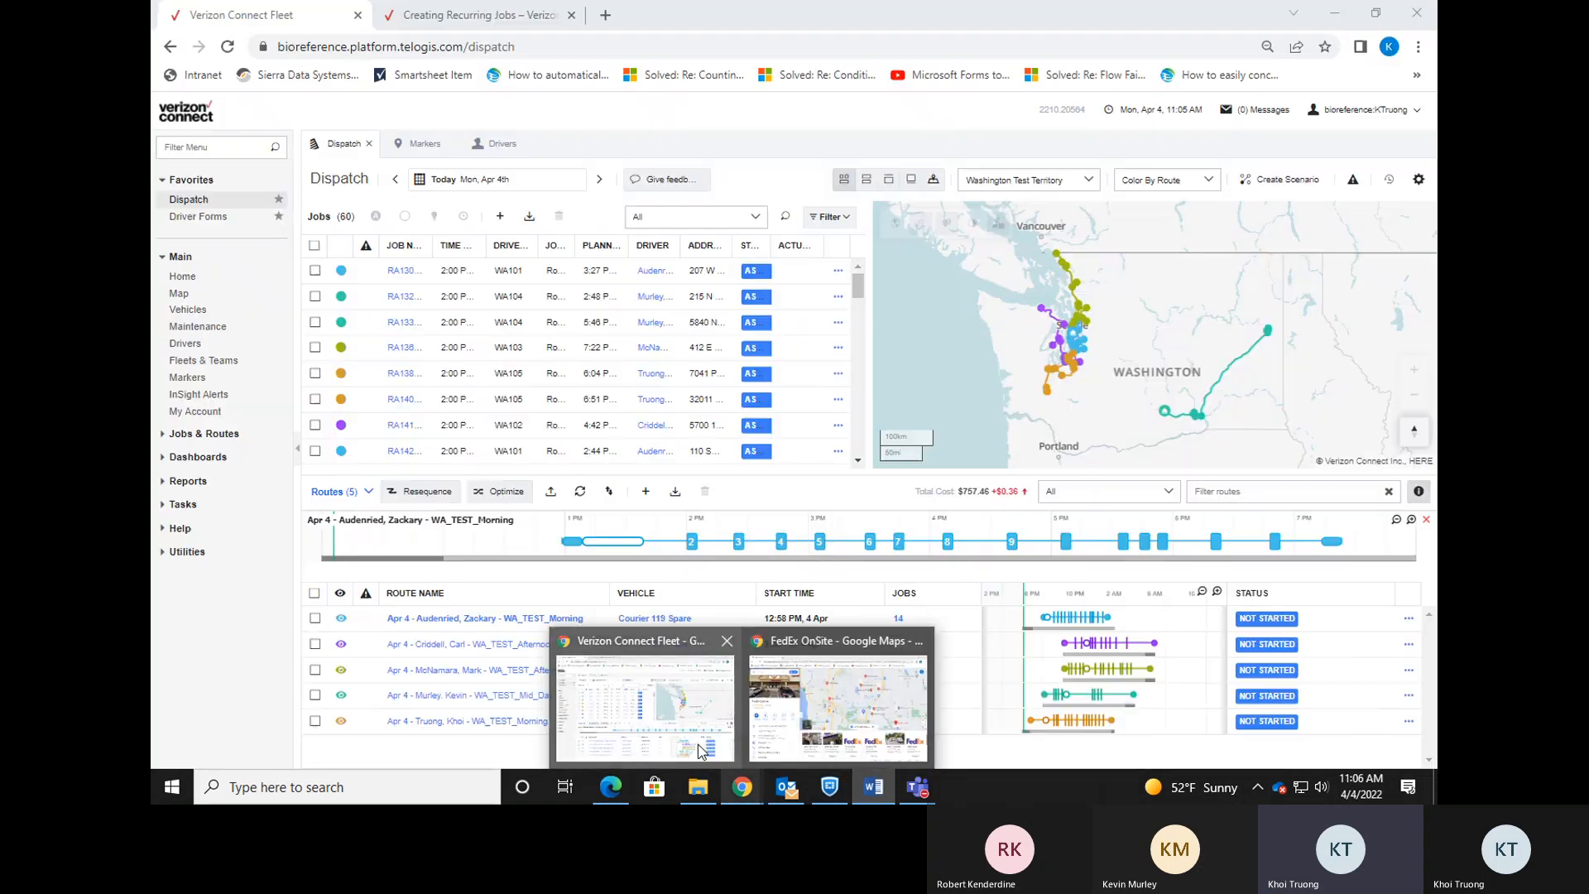
pyautogui.click(699, 750)
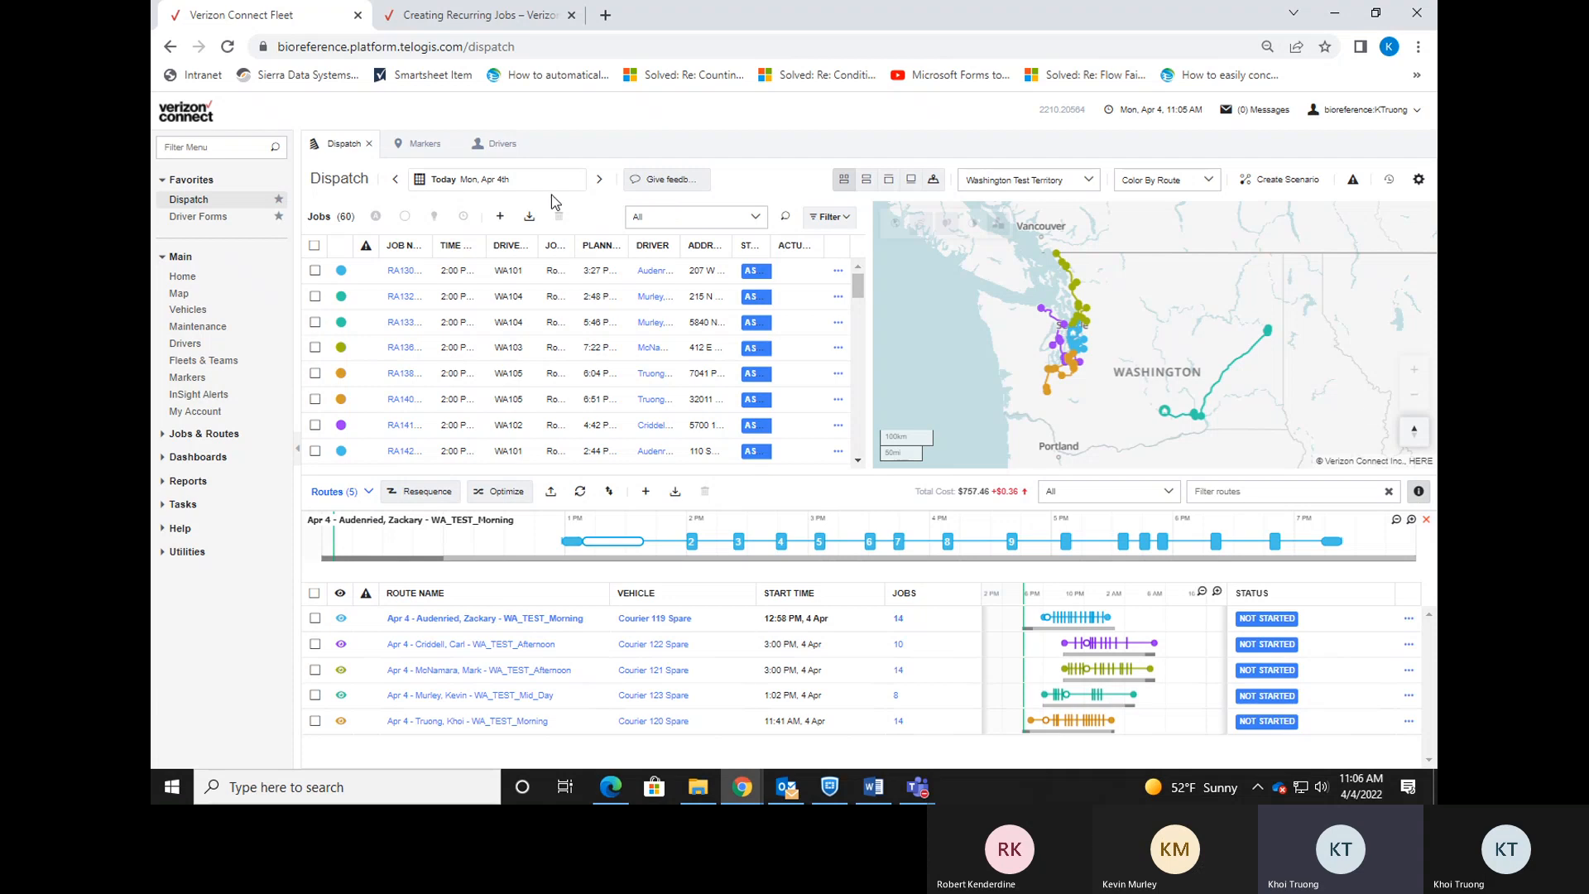
# Expand Jobs & Routes in the left menu and go to Scenarios.
pyautogui.click(193, 435)
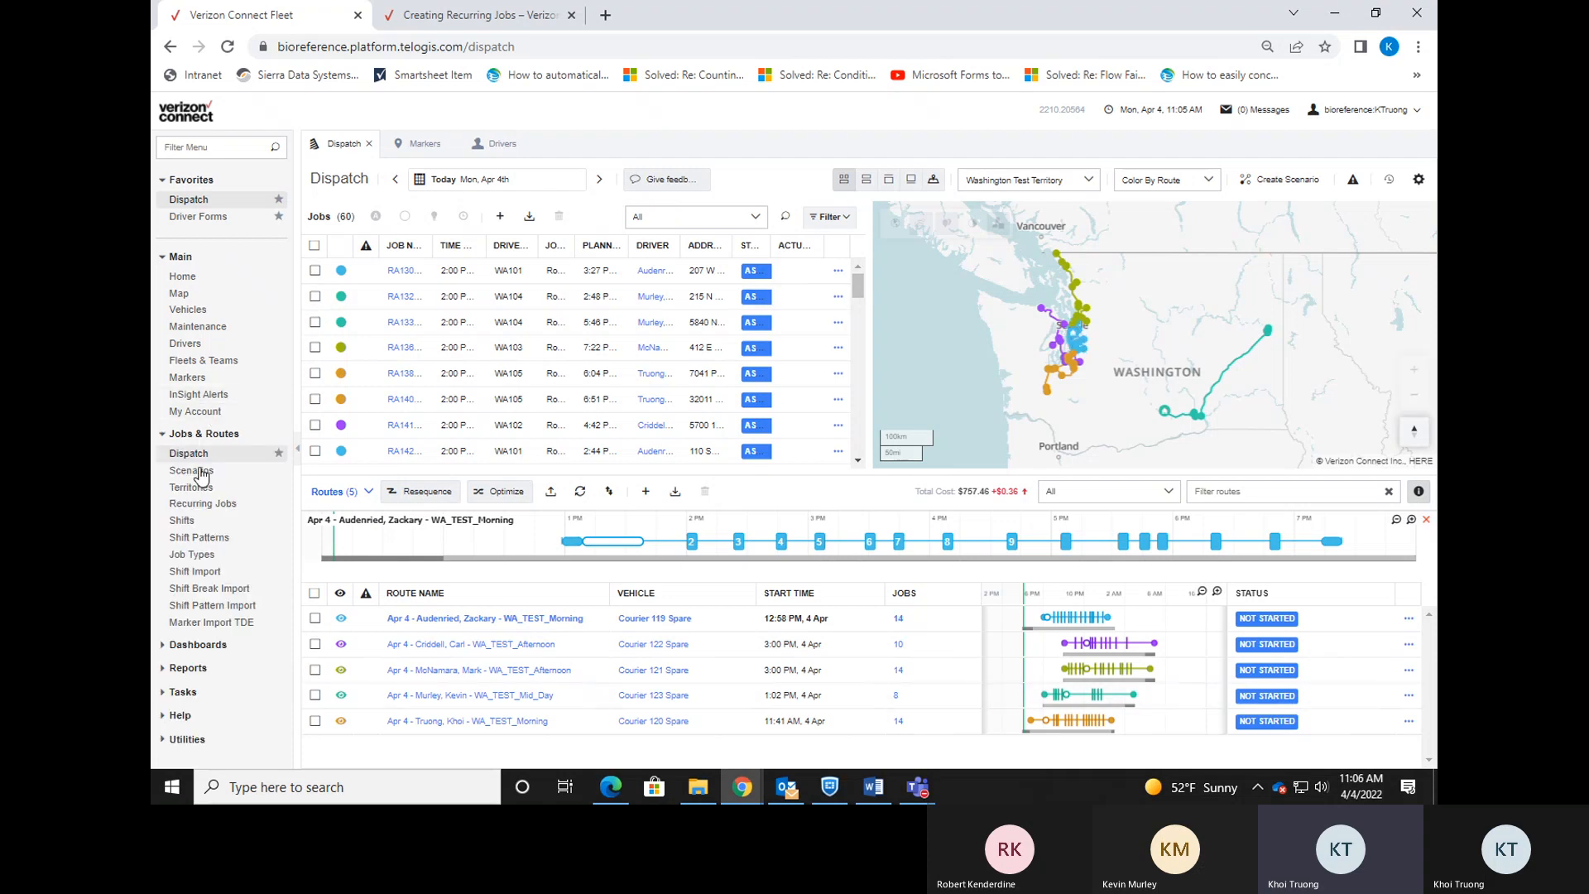
pyautogui.click(209, 473)
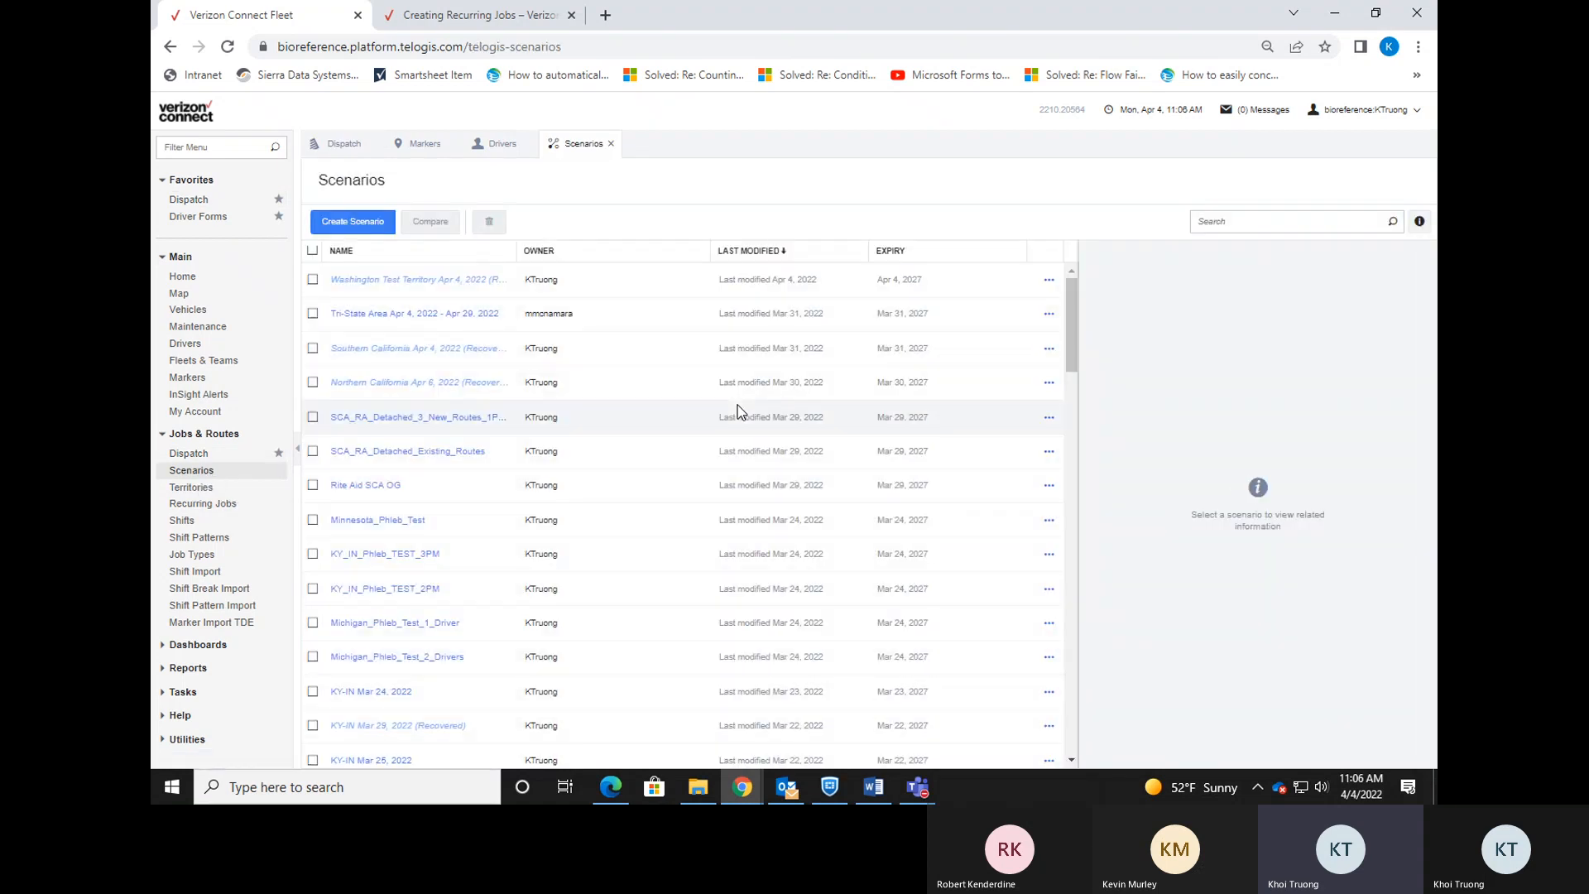
# Start a live-data scenario for Washington Test Territory dated April 25, 2022.
pyautogui.click(352, 224)
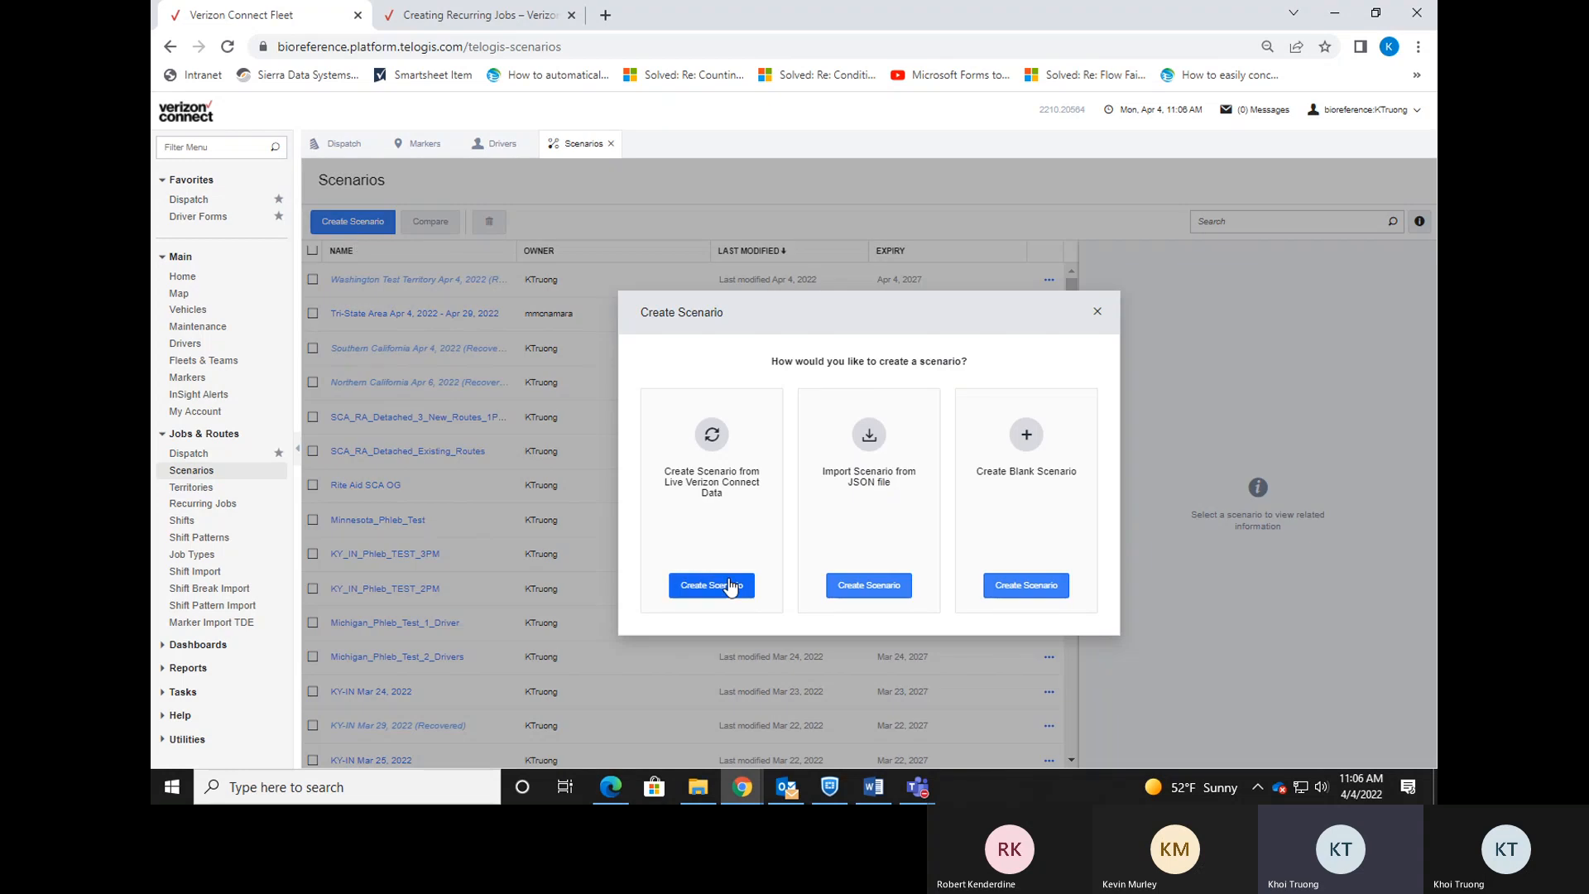
pyautogui.click(712, 585)
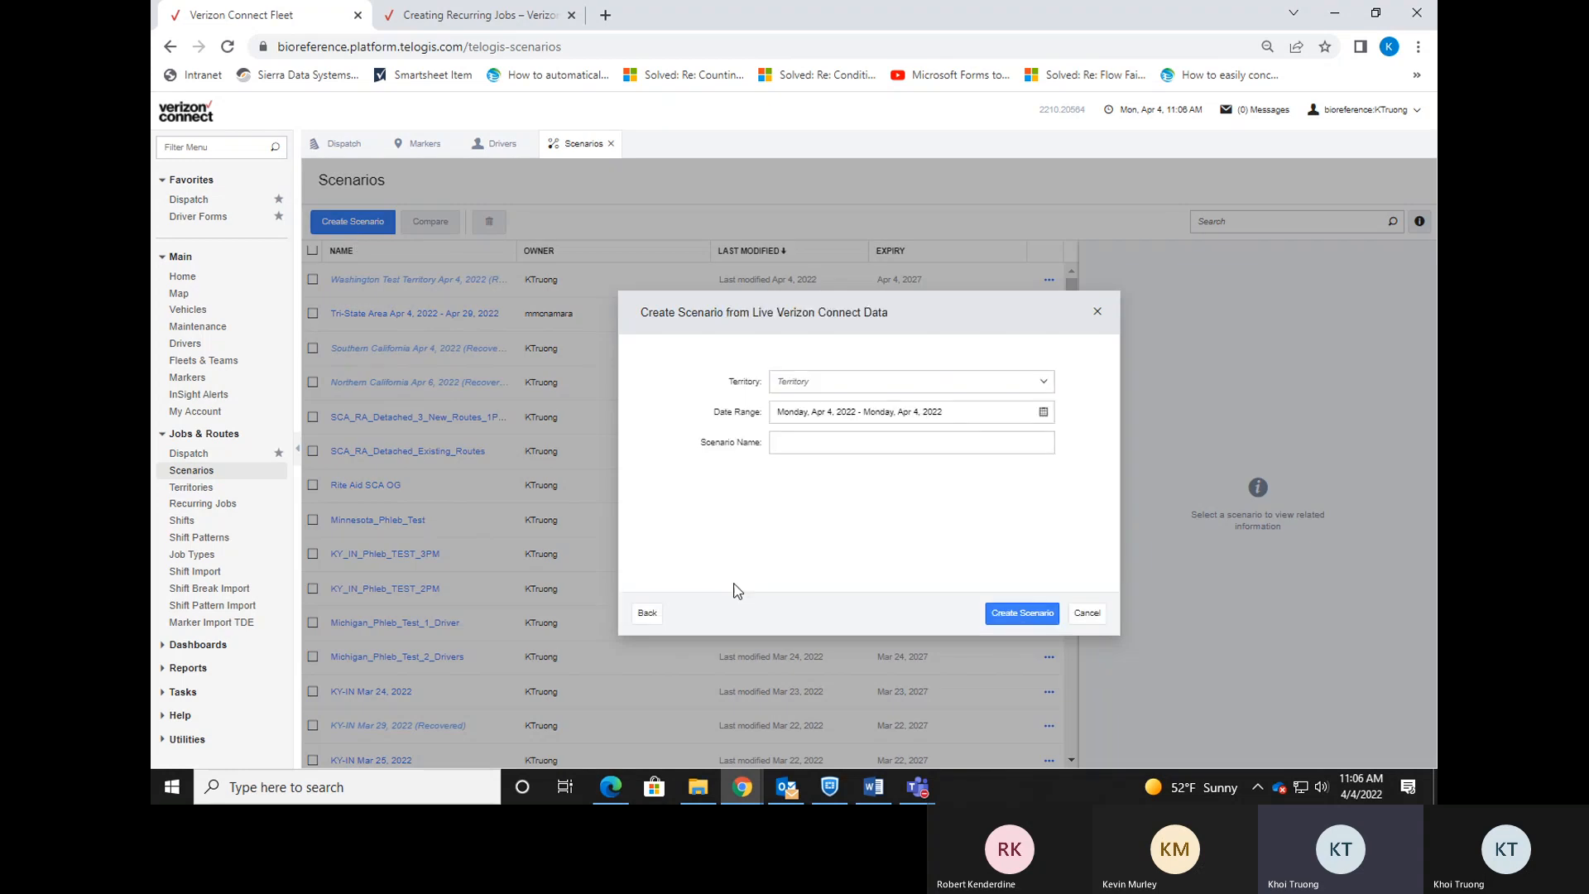
pyautogui.click(1044, 384)
pyautogui.scroll(-5, 869, 463)
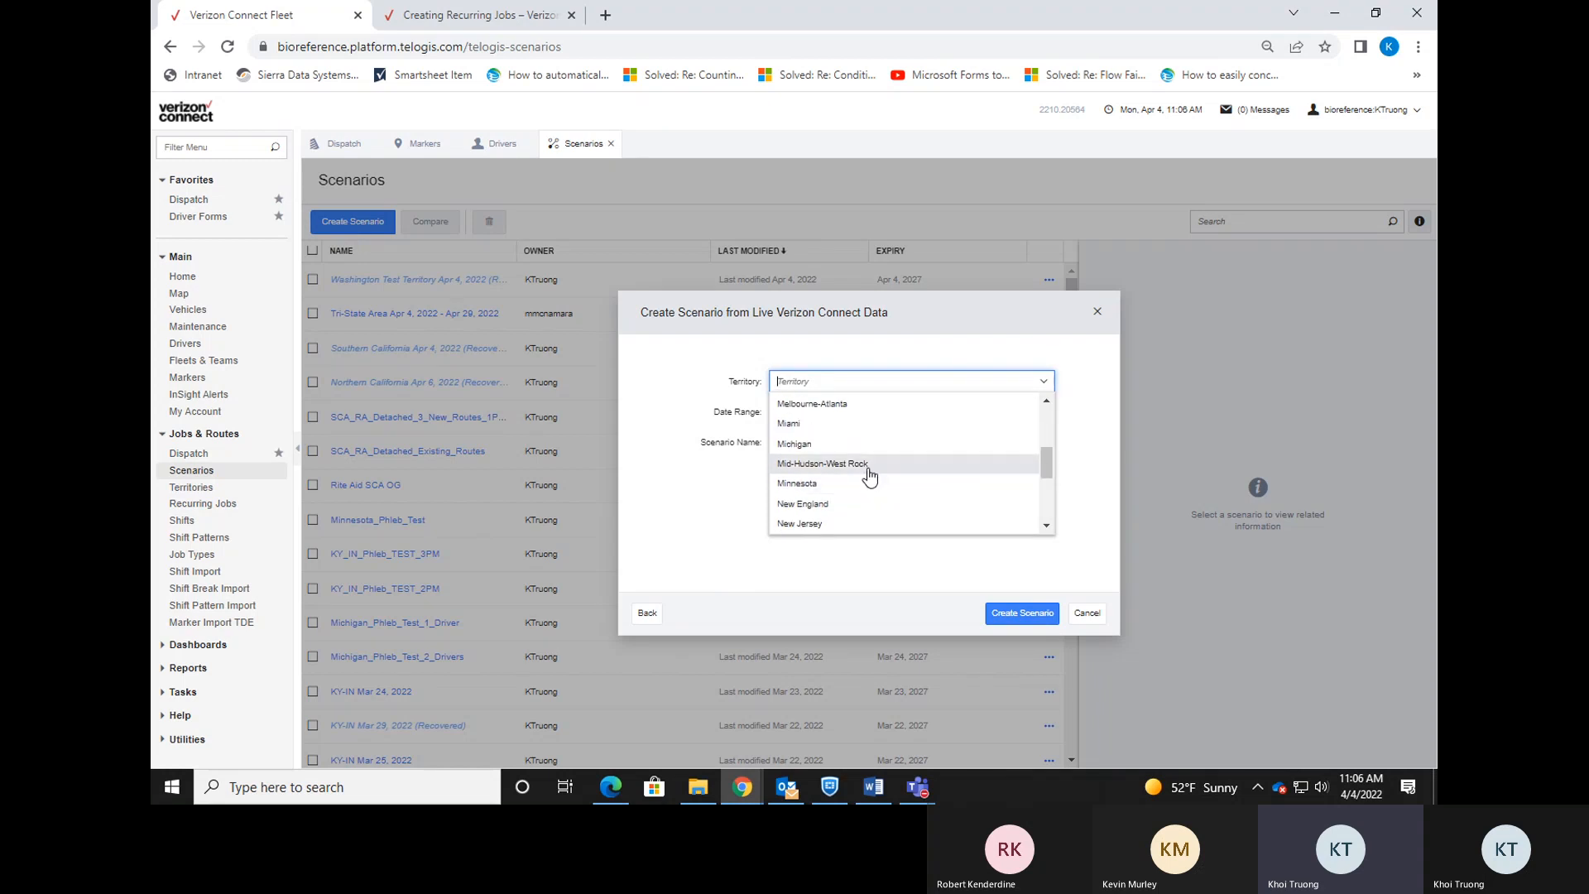
pyautogui.scroll(-5, 869, 480)
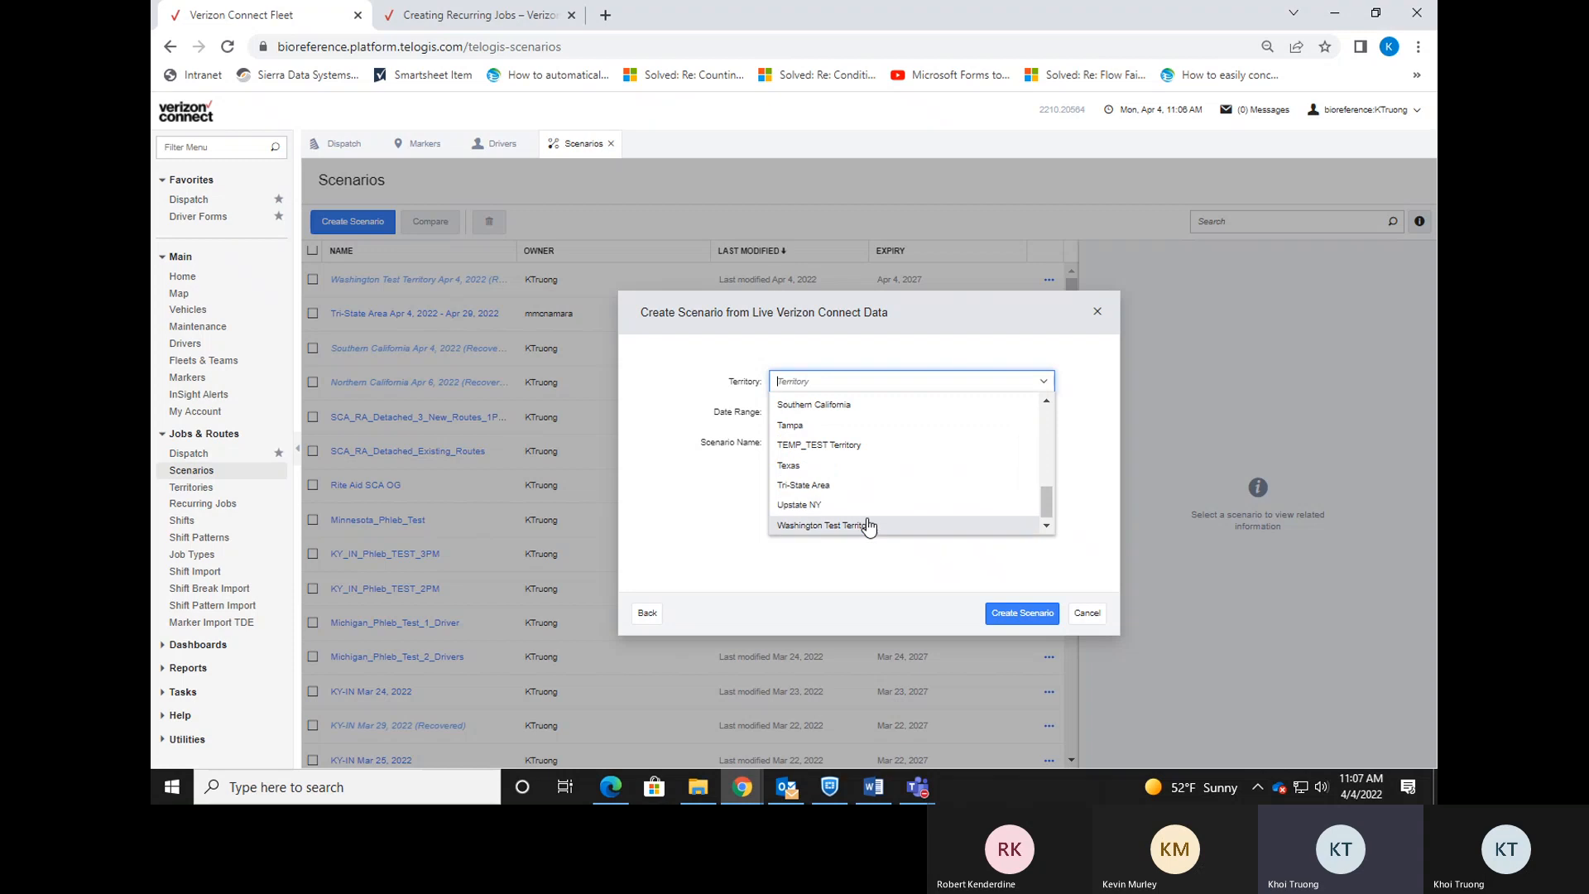
pyautogui.click(866, 525)
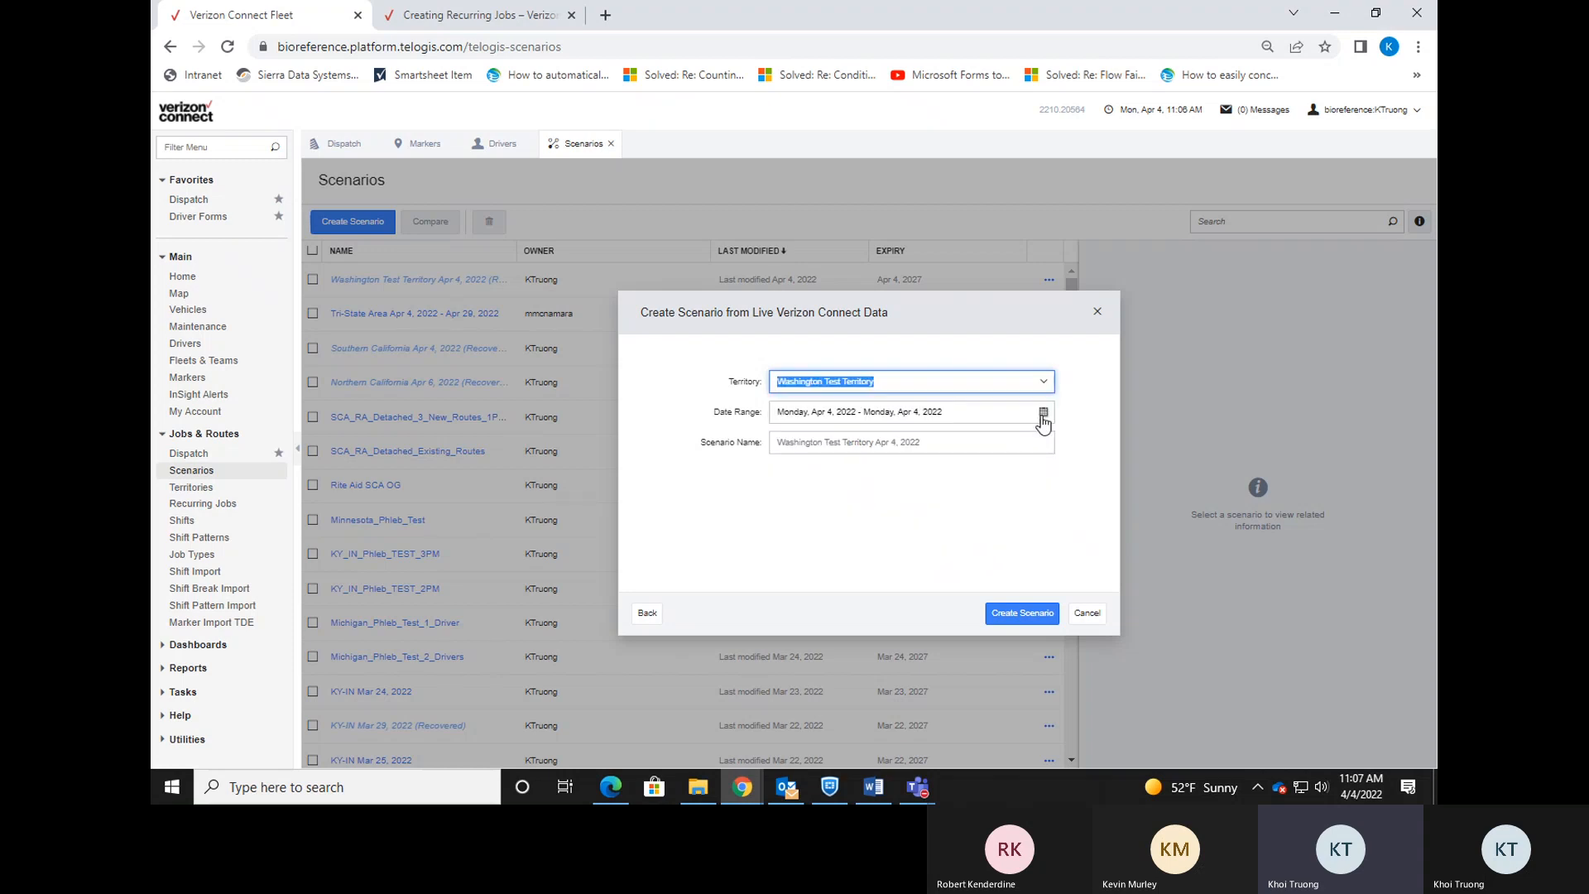
pyautogui.click(1041, 493)
pyautogui.click(1042, 421)
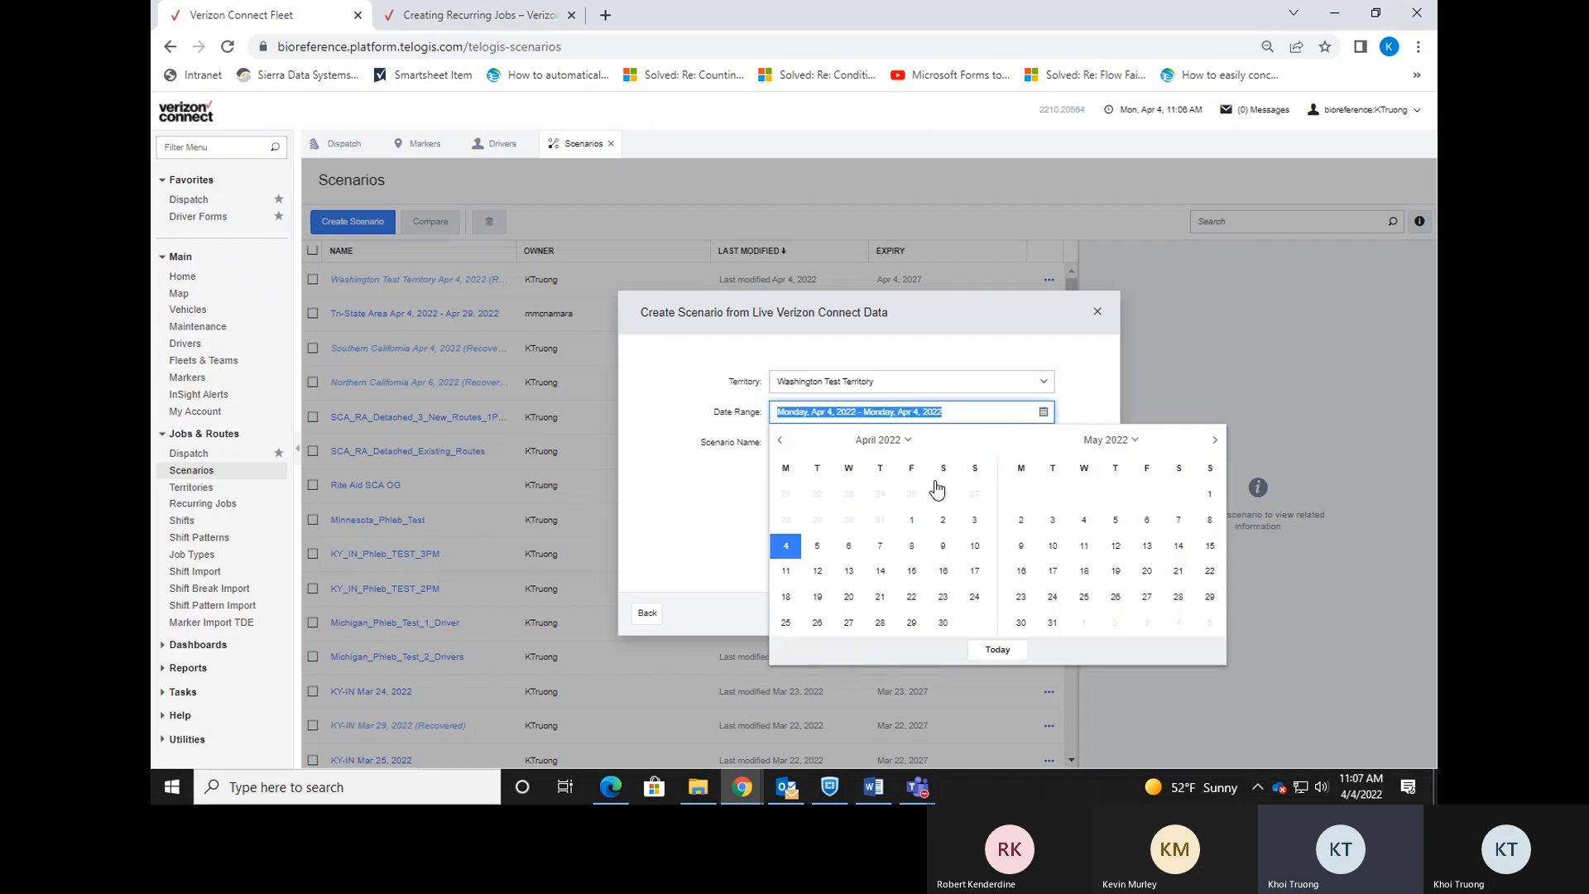
pyautogui.click(786, 623)
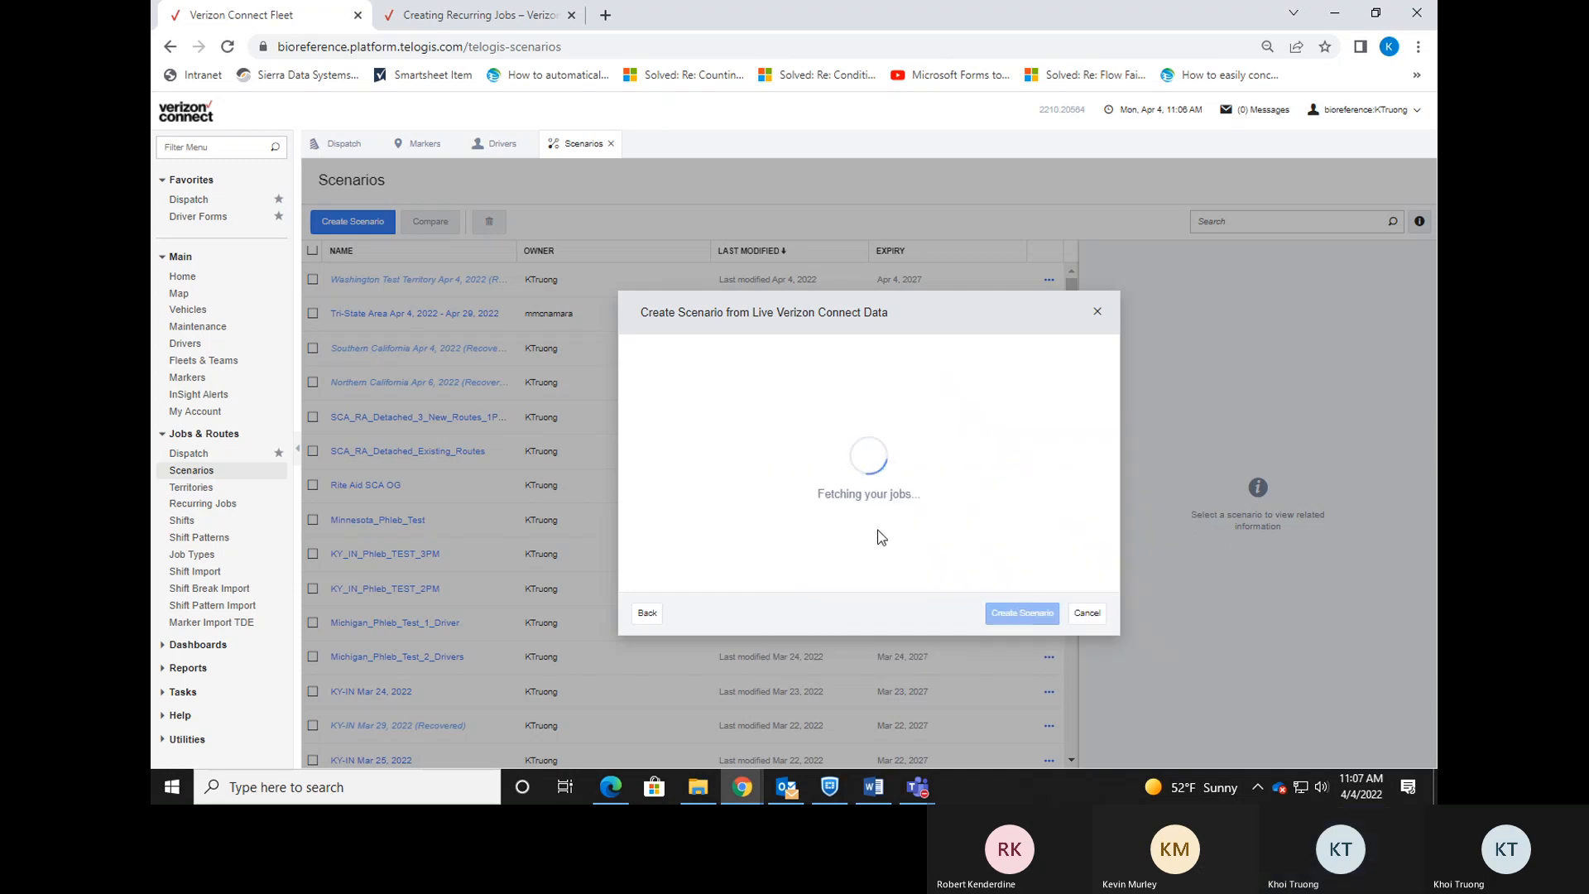
# Create the scenario, show its markers list, and start a new marker.
pyautogui.click(993, 547)
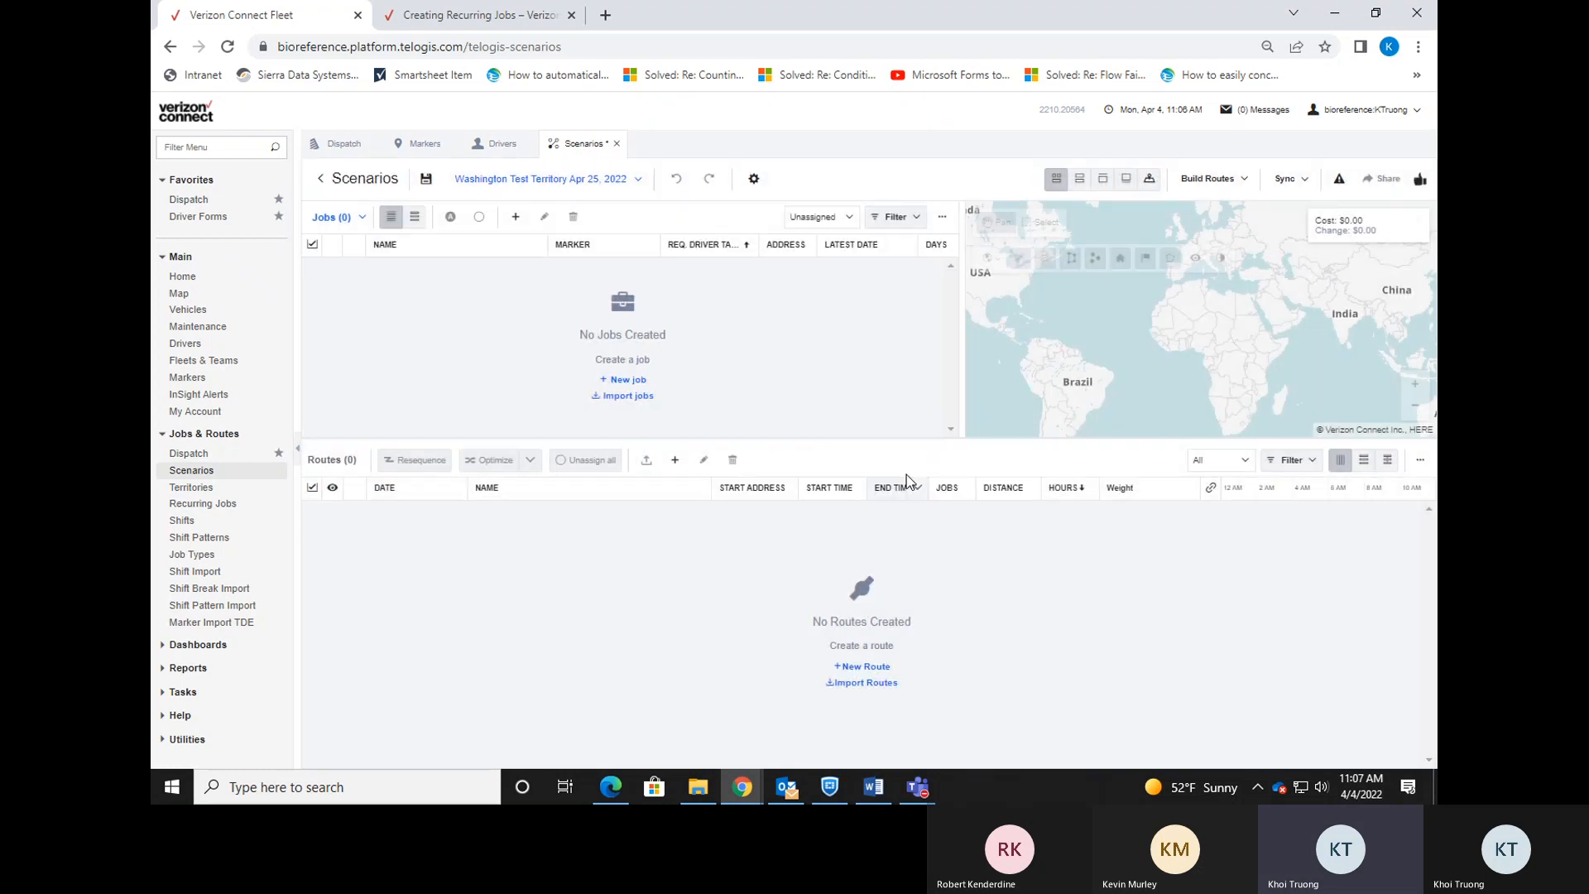
pyautogui.click(361, 217)
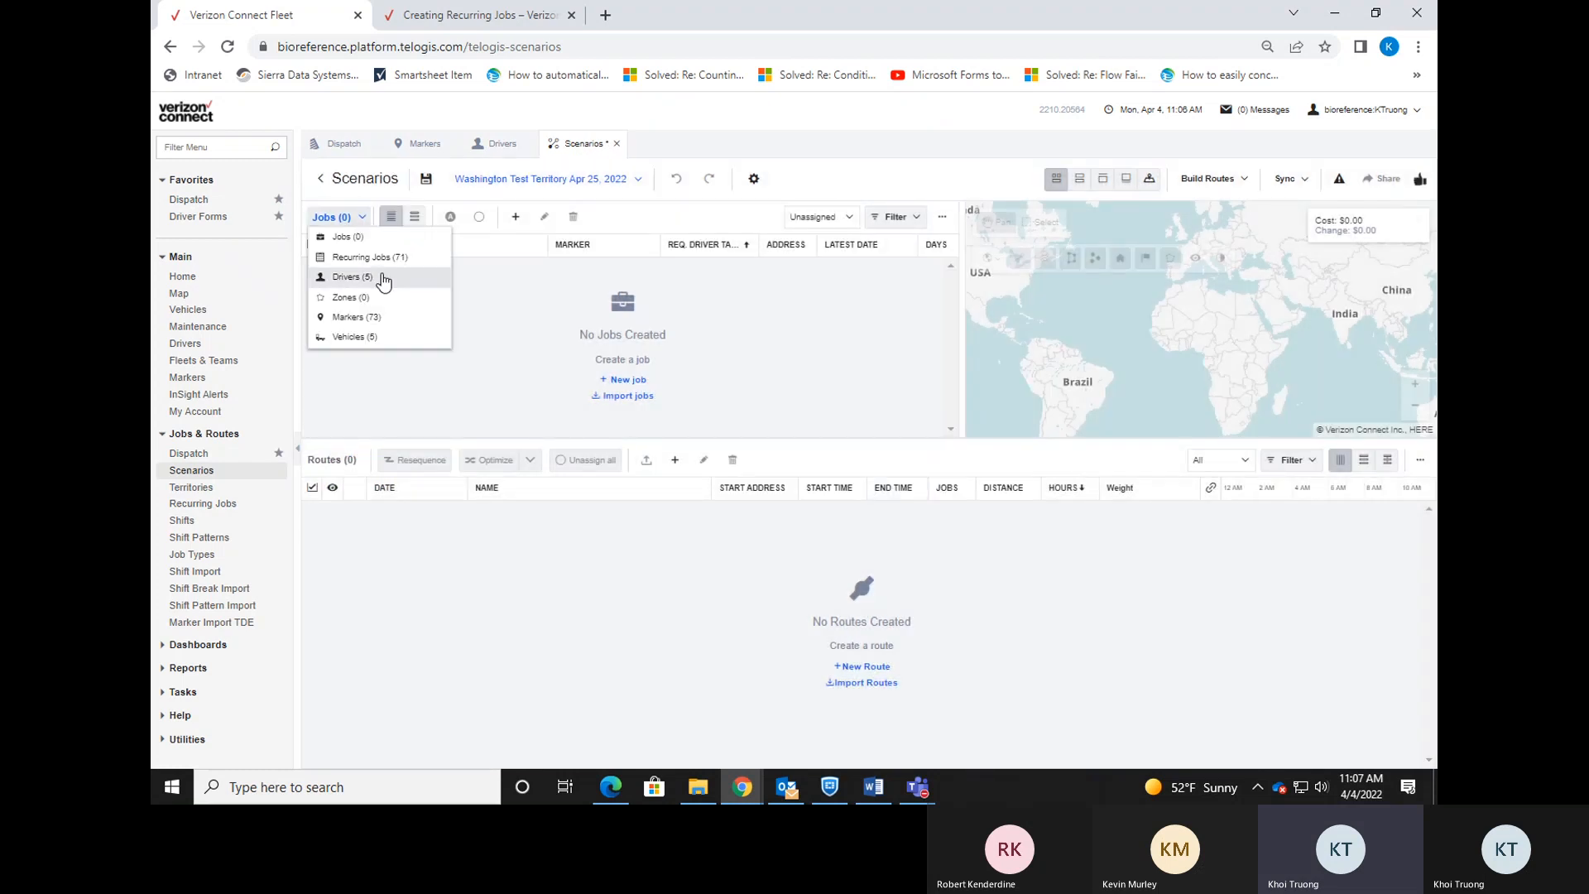
pyautogui.click(392, 318)
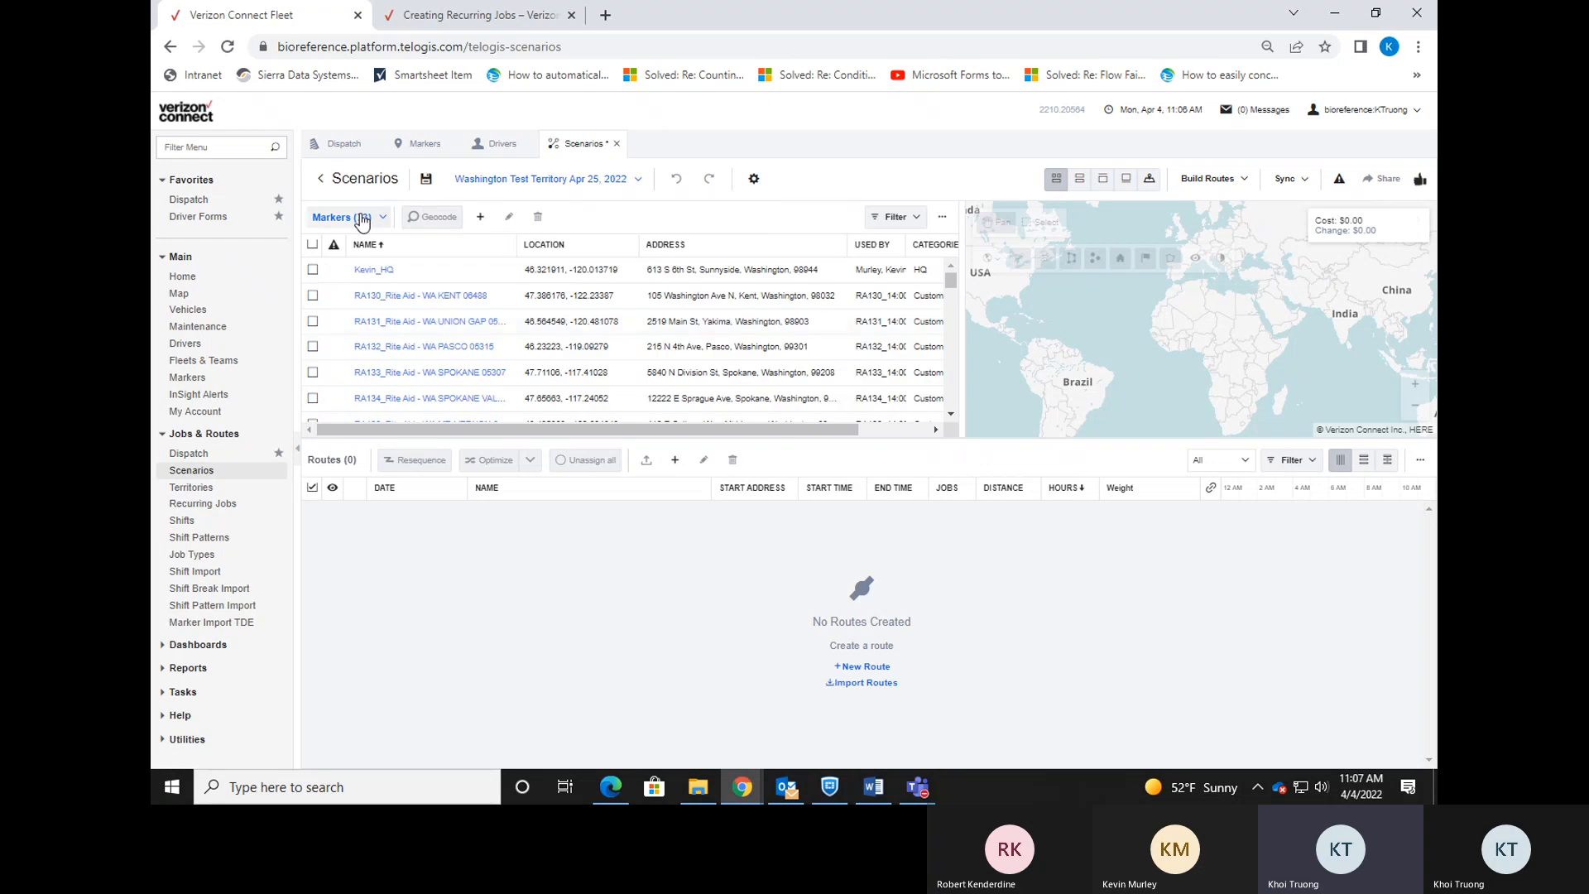
pyautogui.click(481, 218)
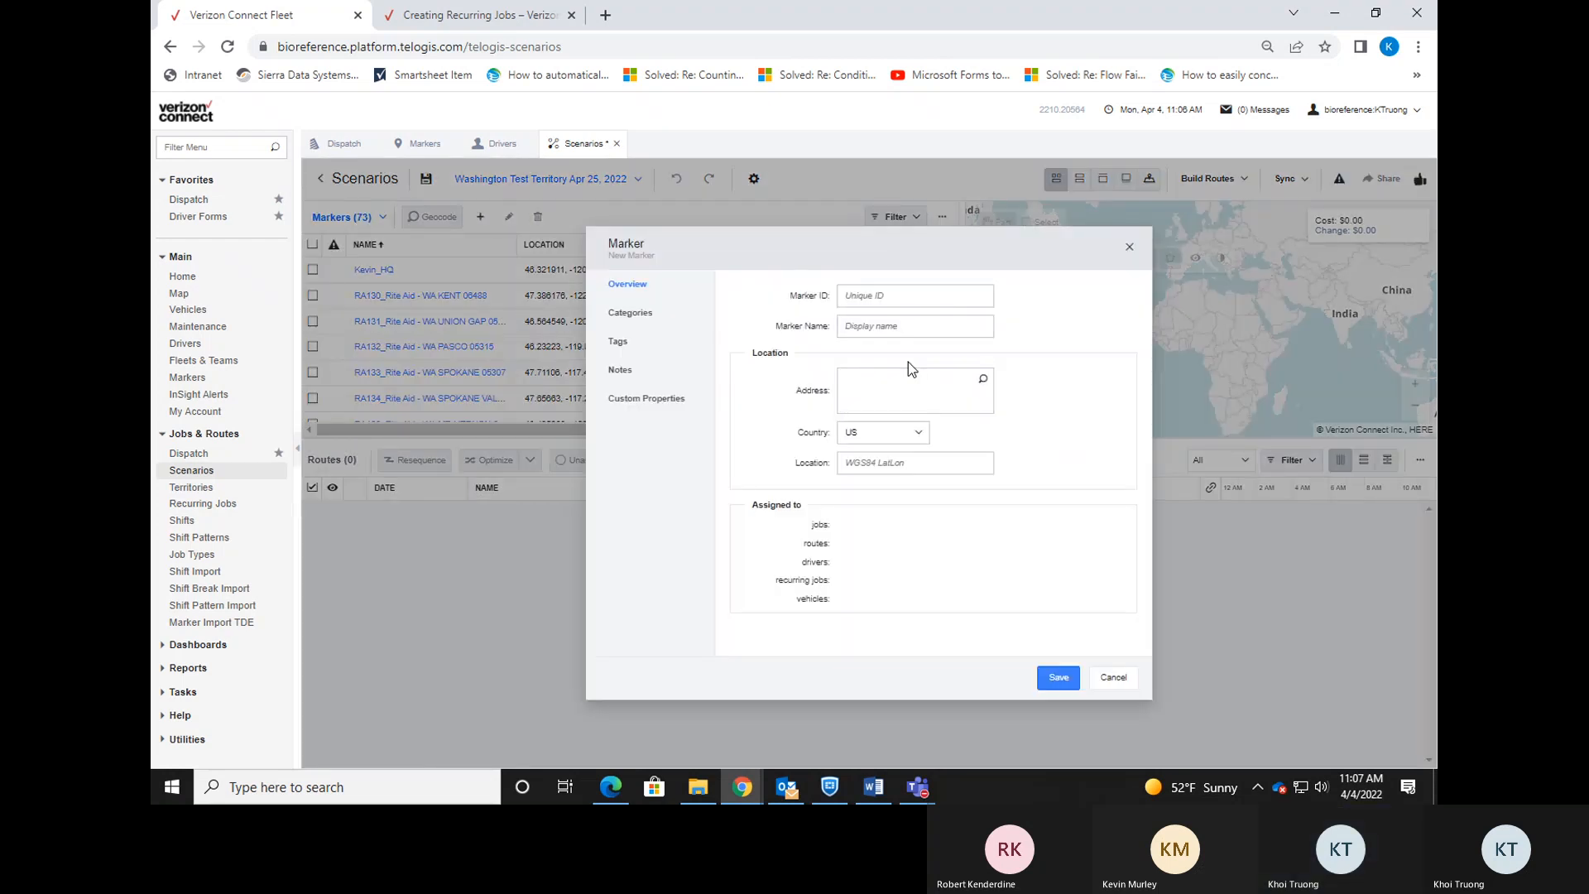
# Give the new marker ID WATEST and name WATEST_FedEX.
pyautogui.click(907, 290)
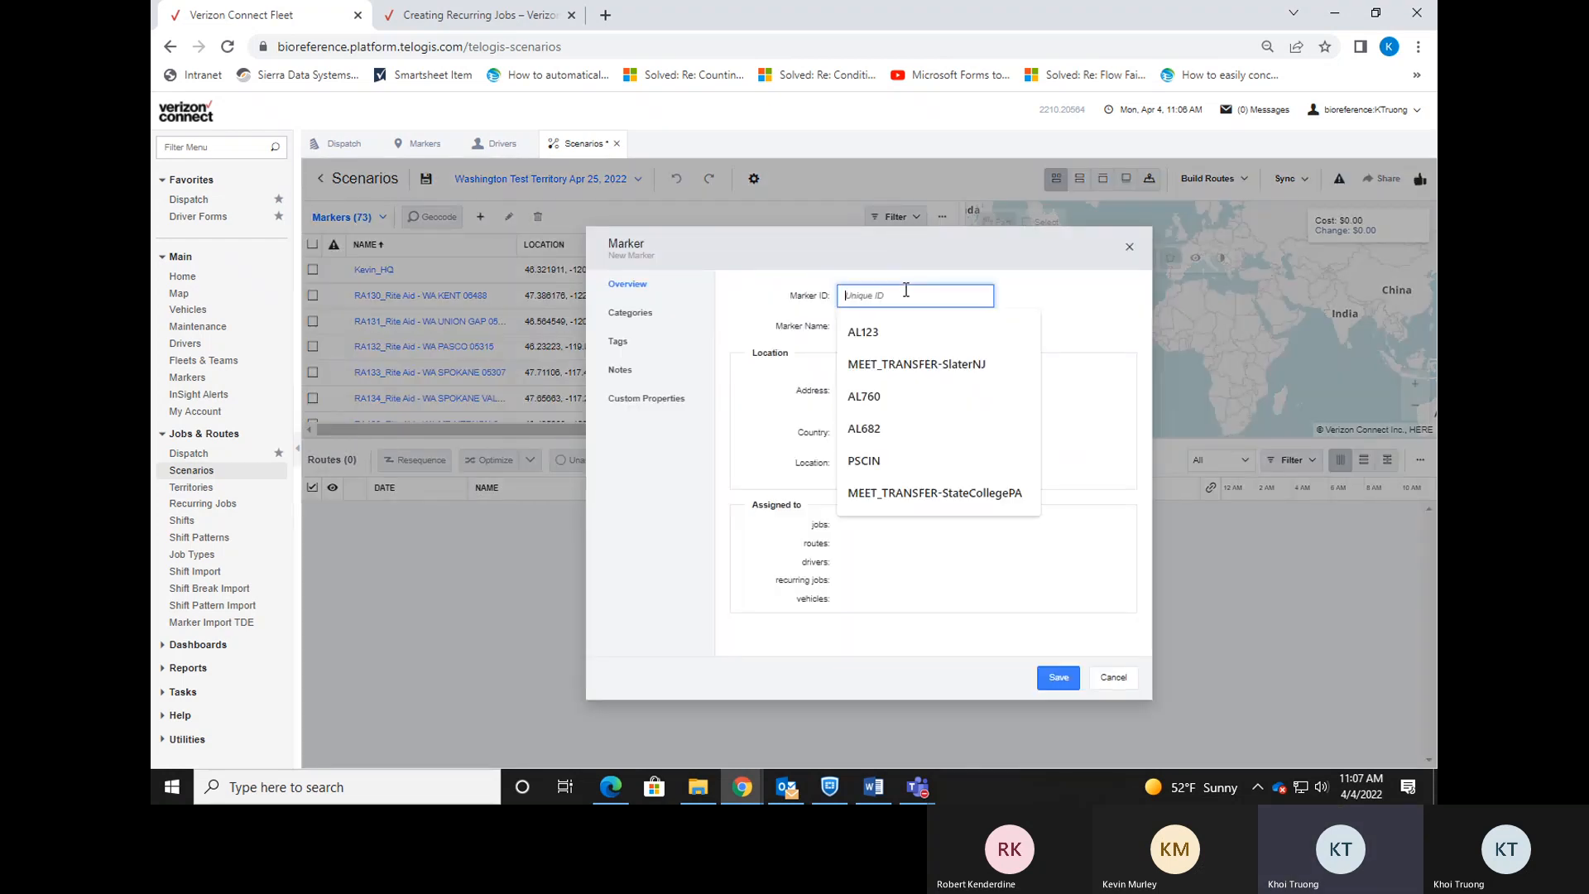
pyautogui.write('WATEST')
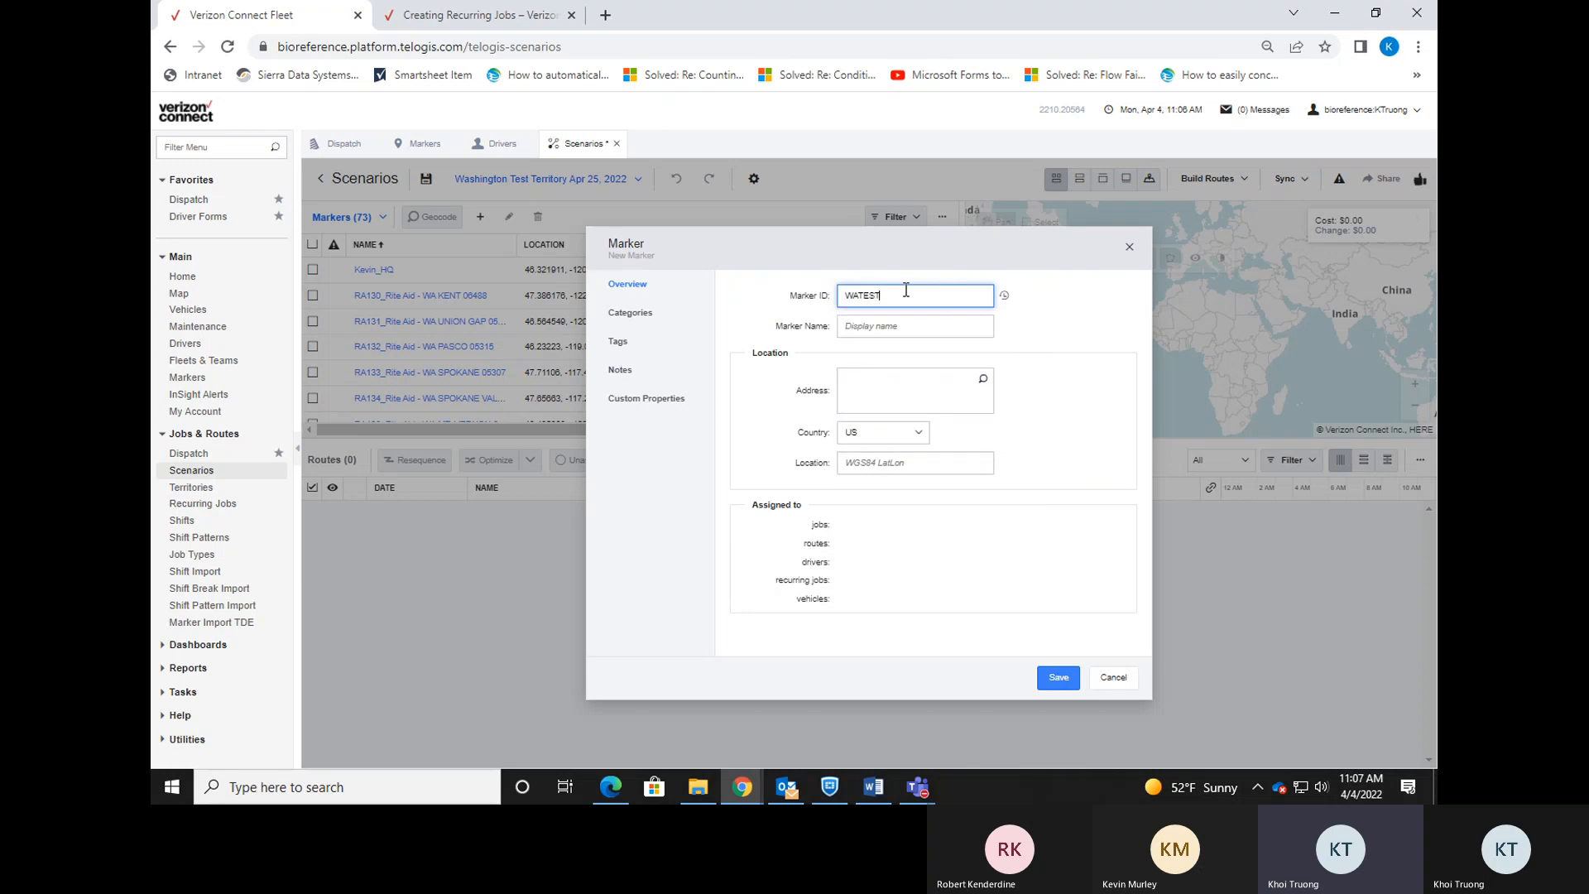
pyautogui.click(911, 330)
pyautogui.write('WATES')
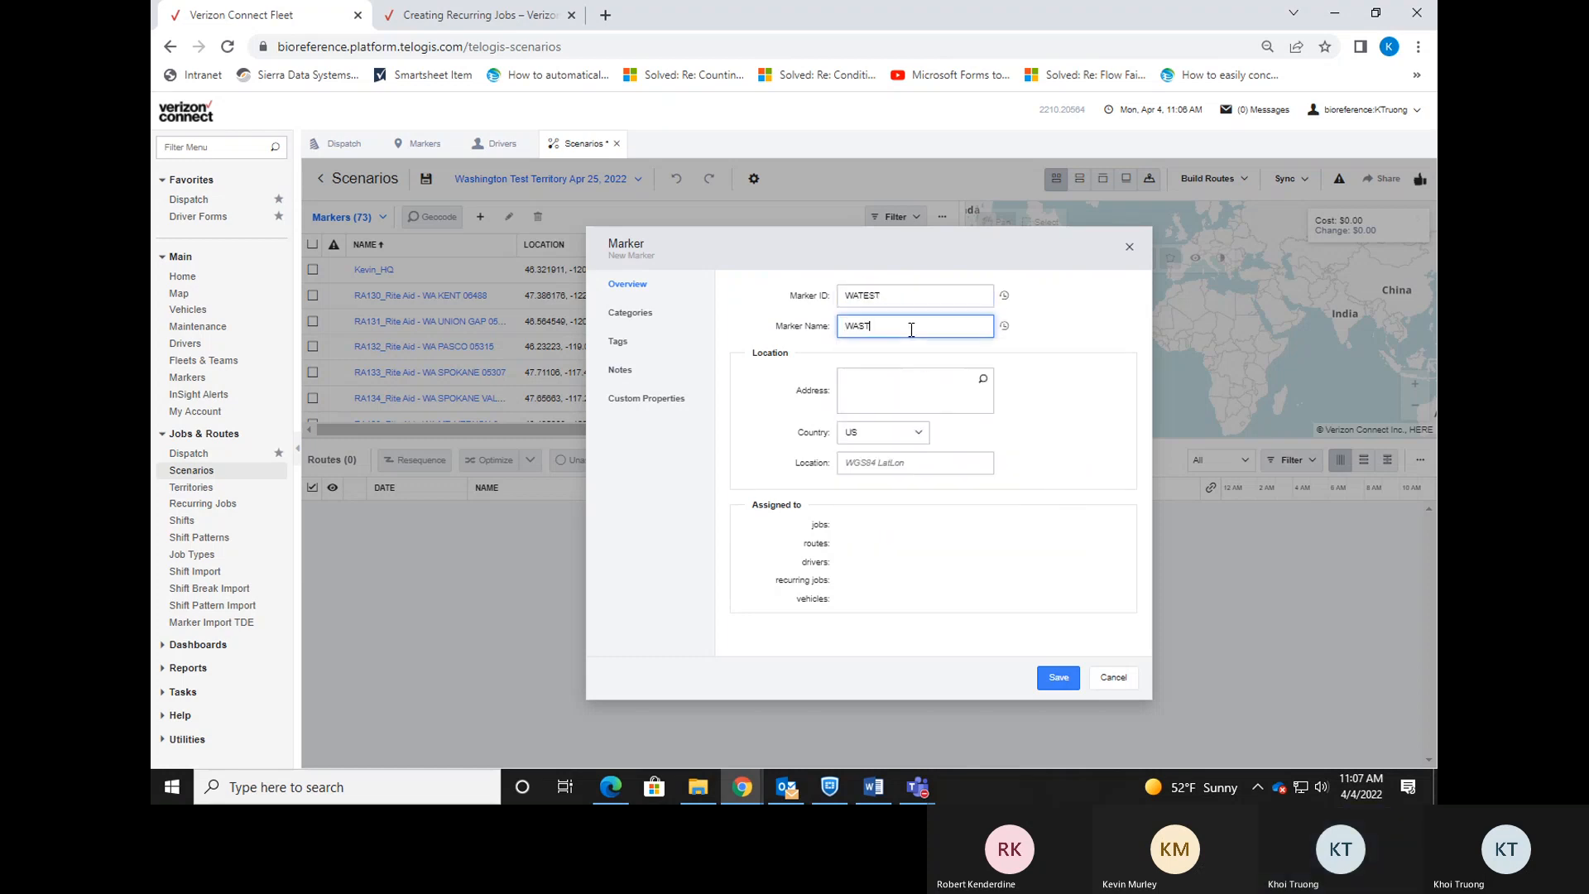
pyautogui.write('T_FedEX')
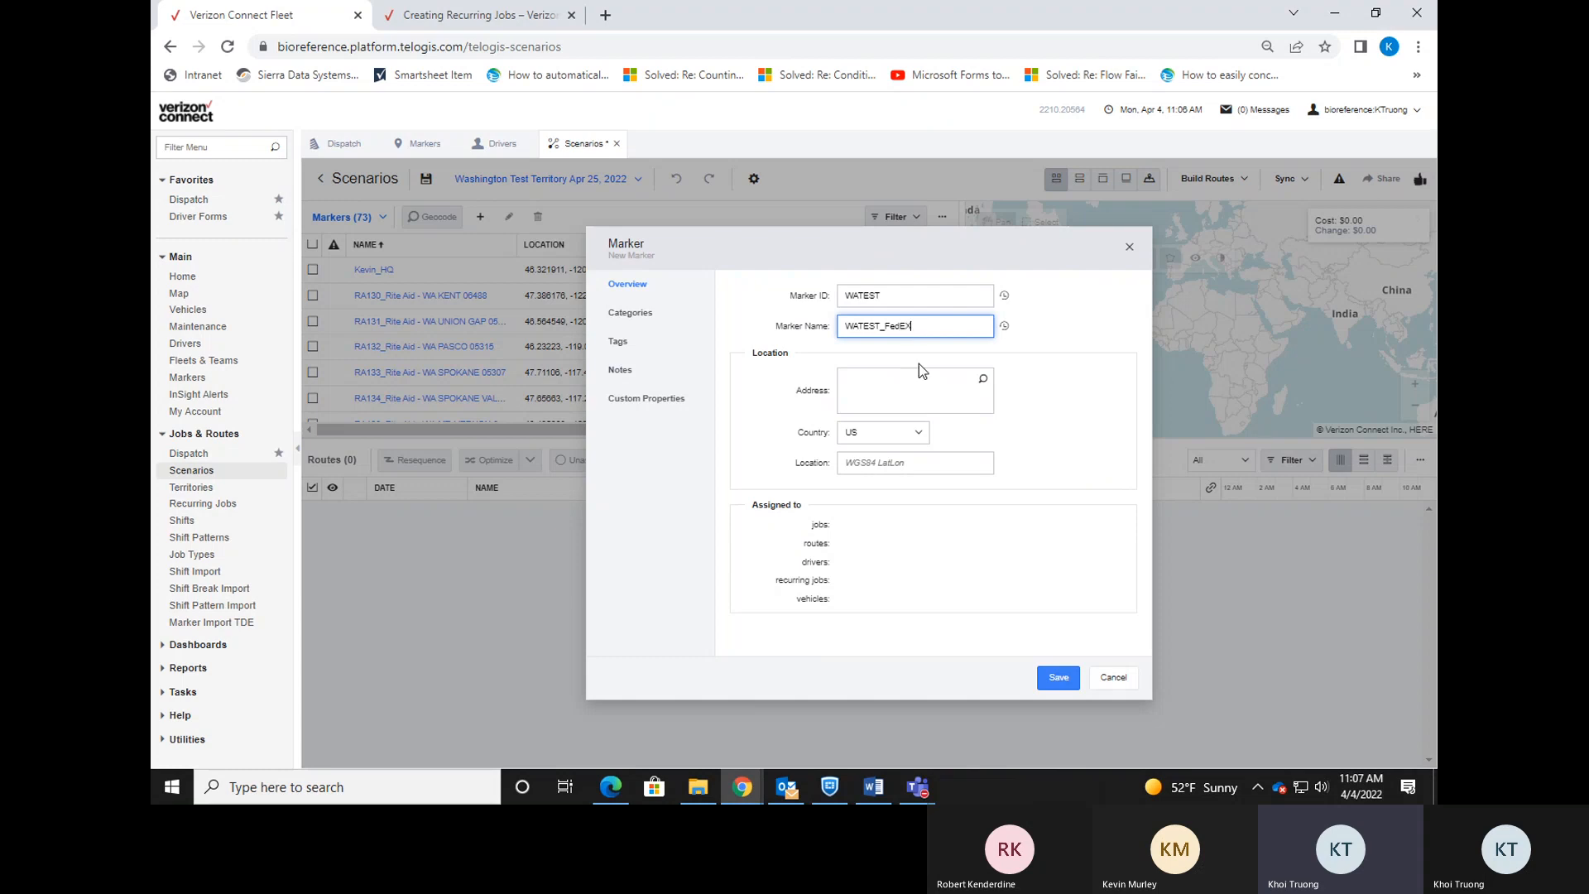
pyautogui.click(742, 786)
pyautogui.click(831, 735)
pyautogui.click(892, 389)
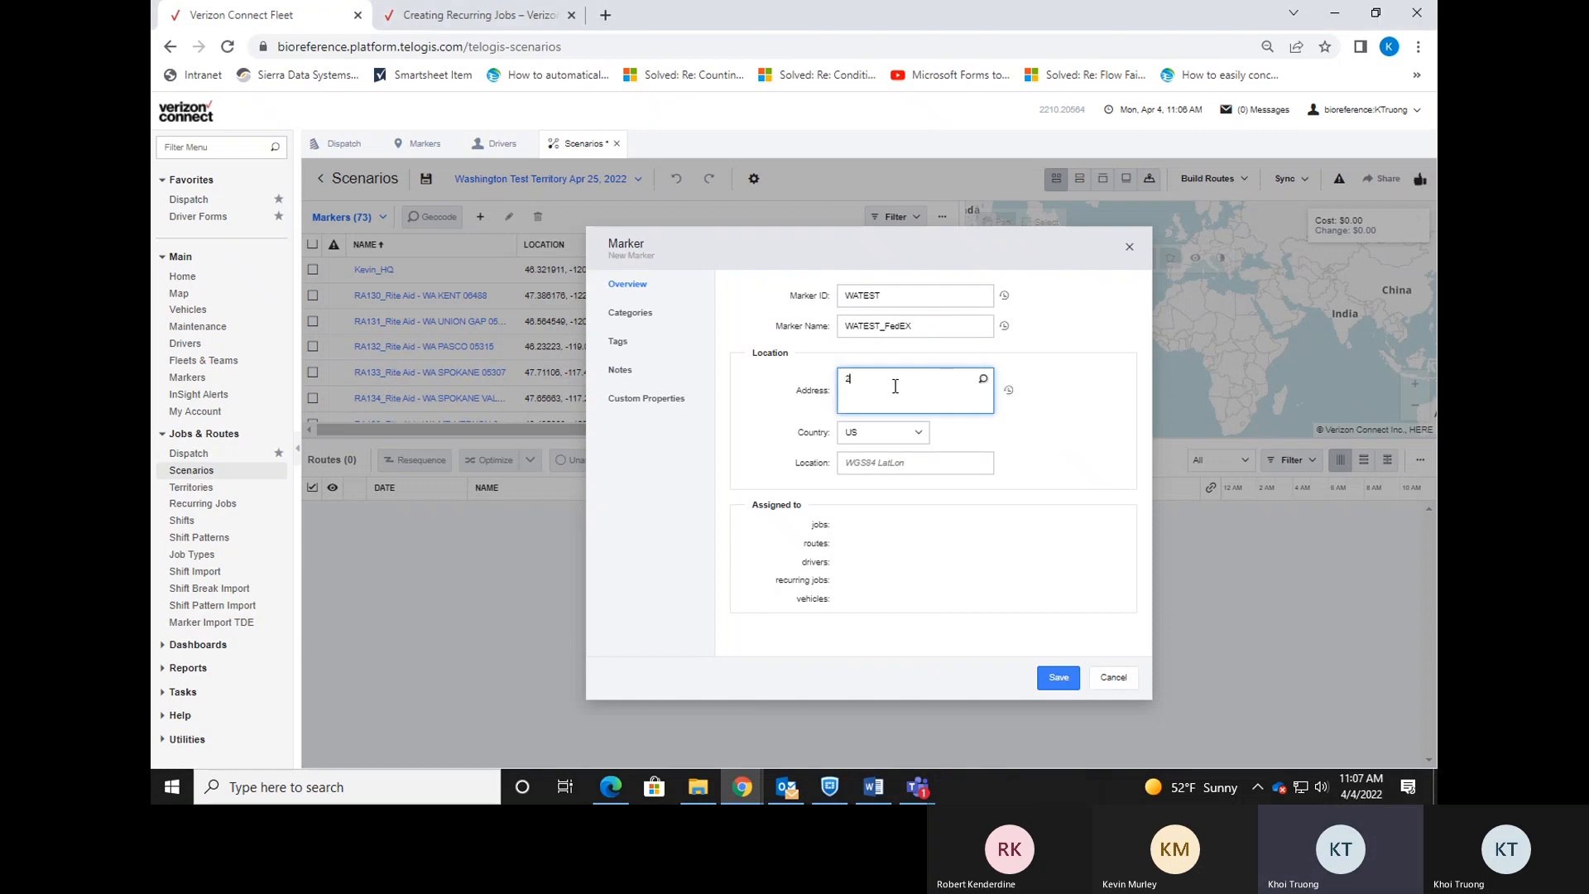
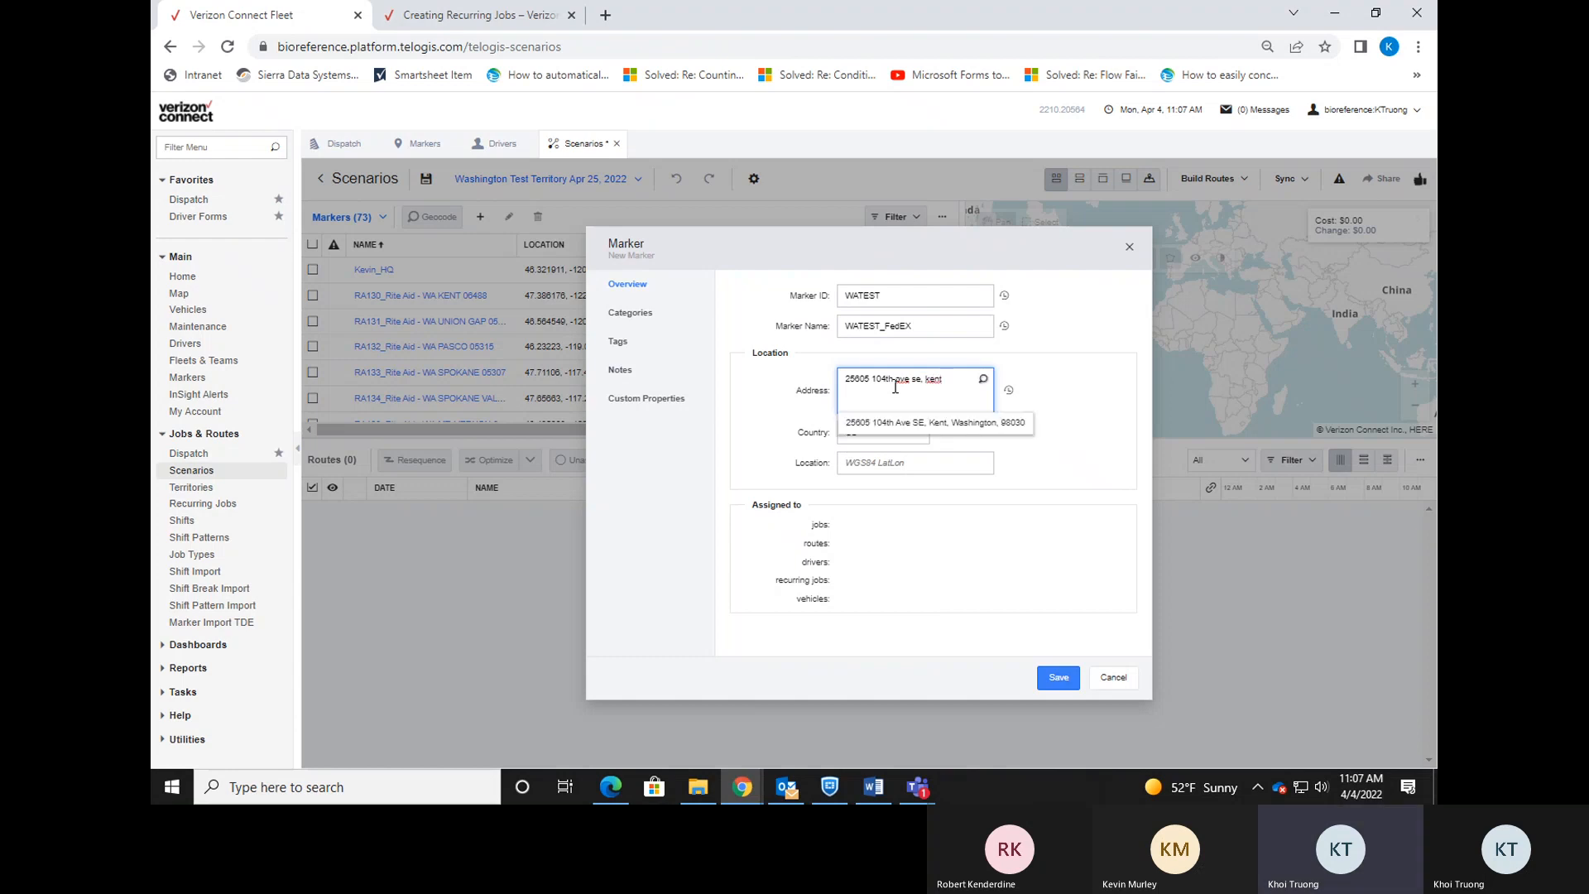
pyautogui.click(935, 423)
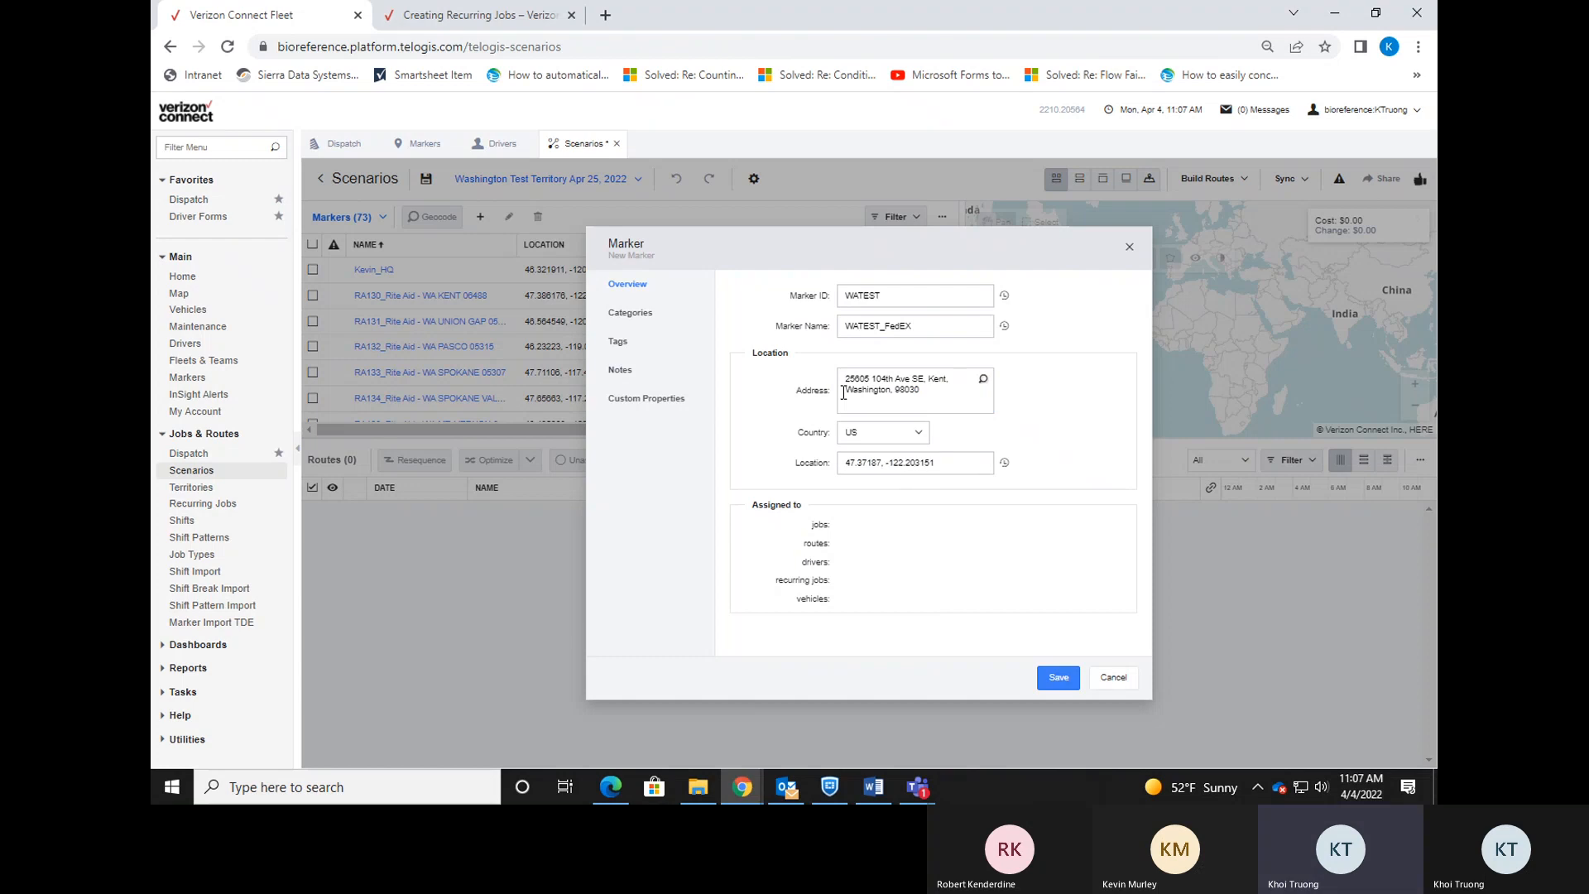
pyautogui.click(624, 377)
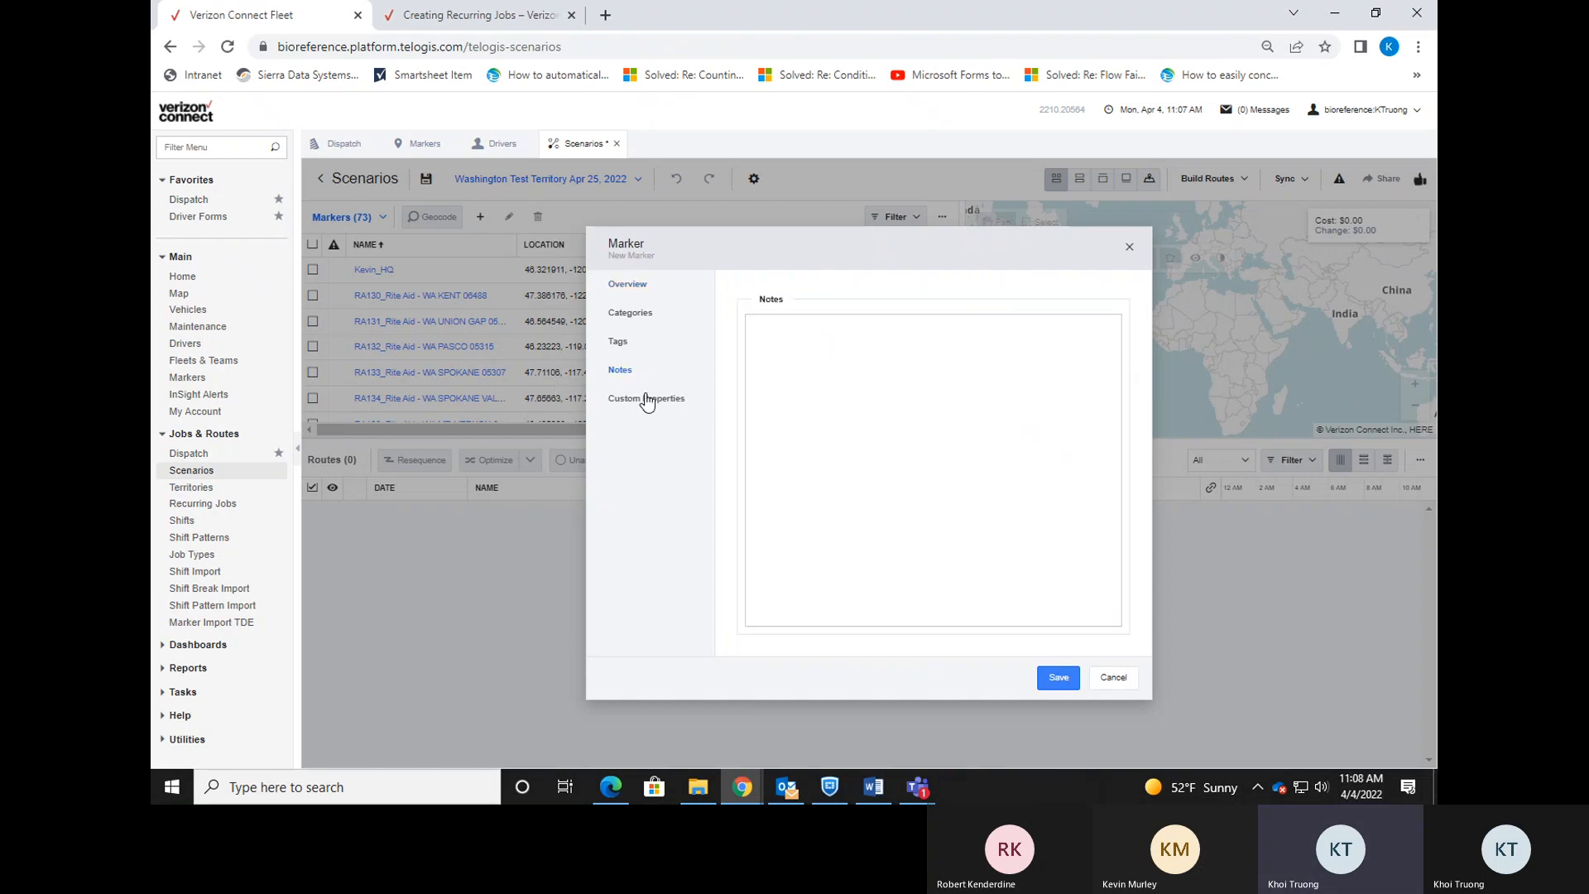
pyautogui.click(649, 286)
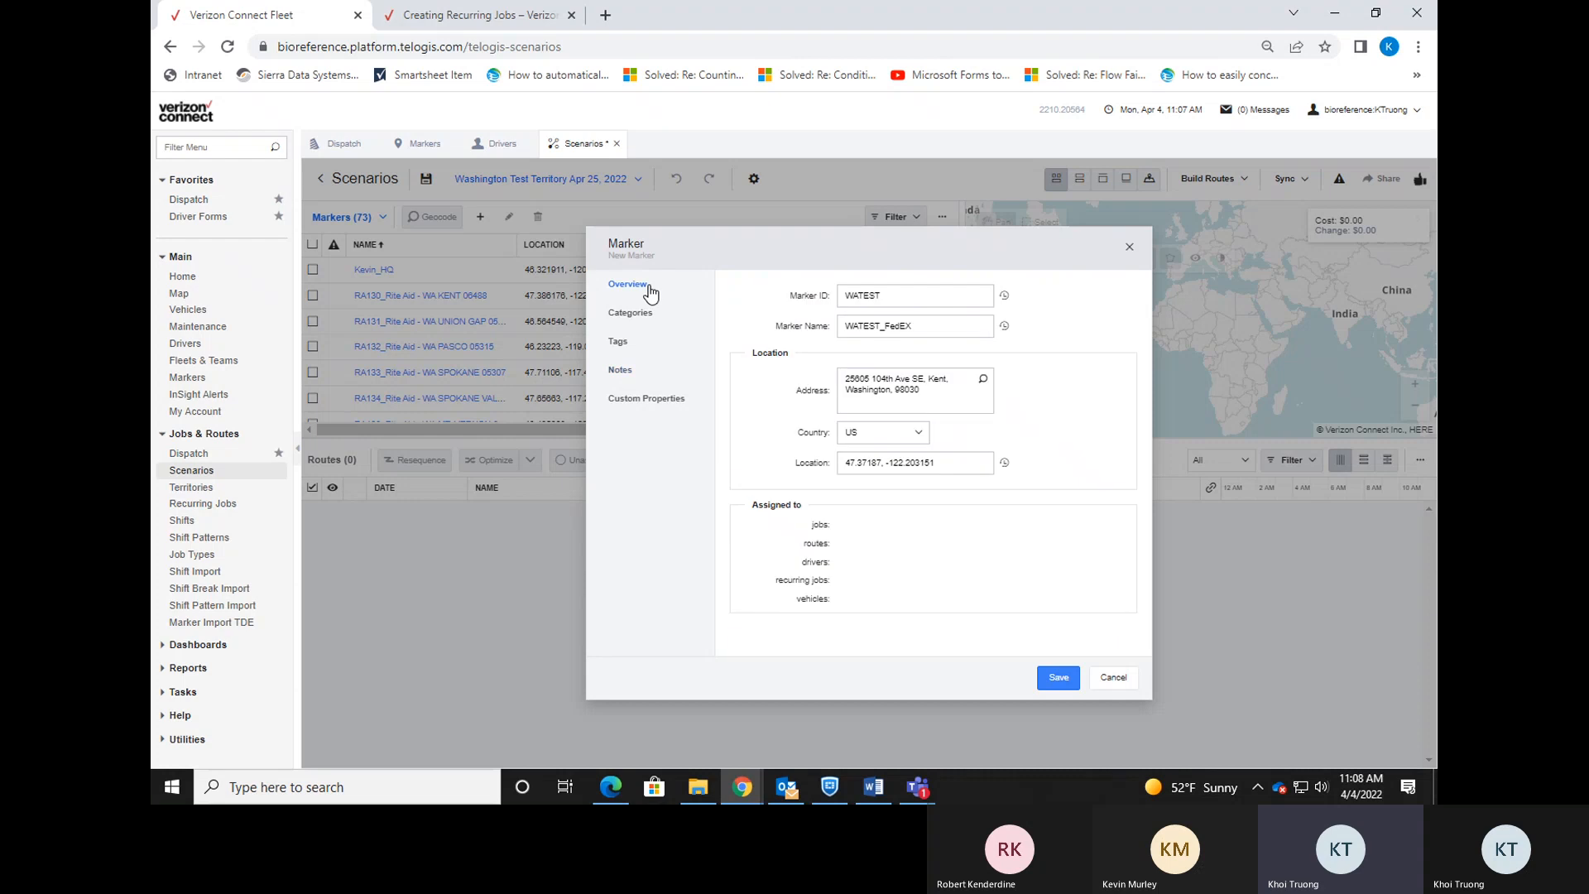
# Save the WATEST_FedEX marker, publish the scenario to live data, and go back to Scenarios.
pyautogui.click(1055, 683)
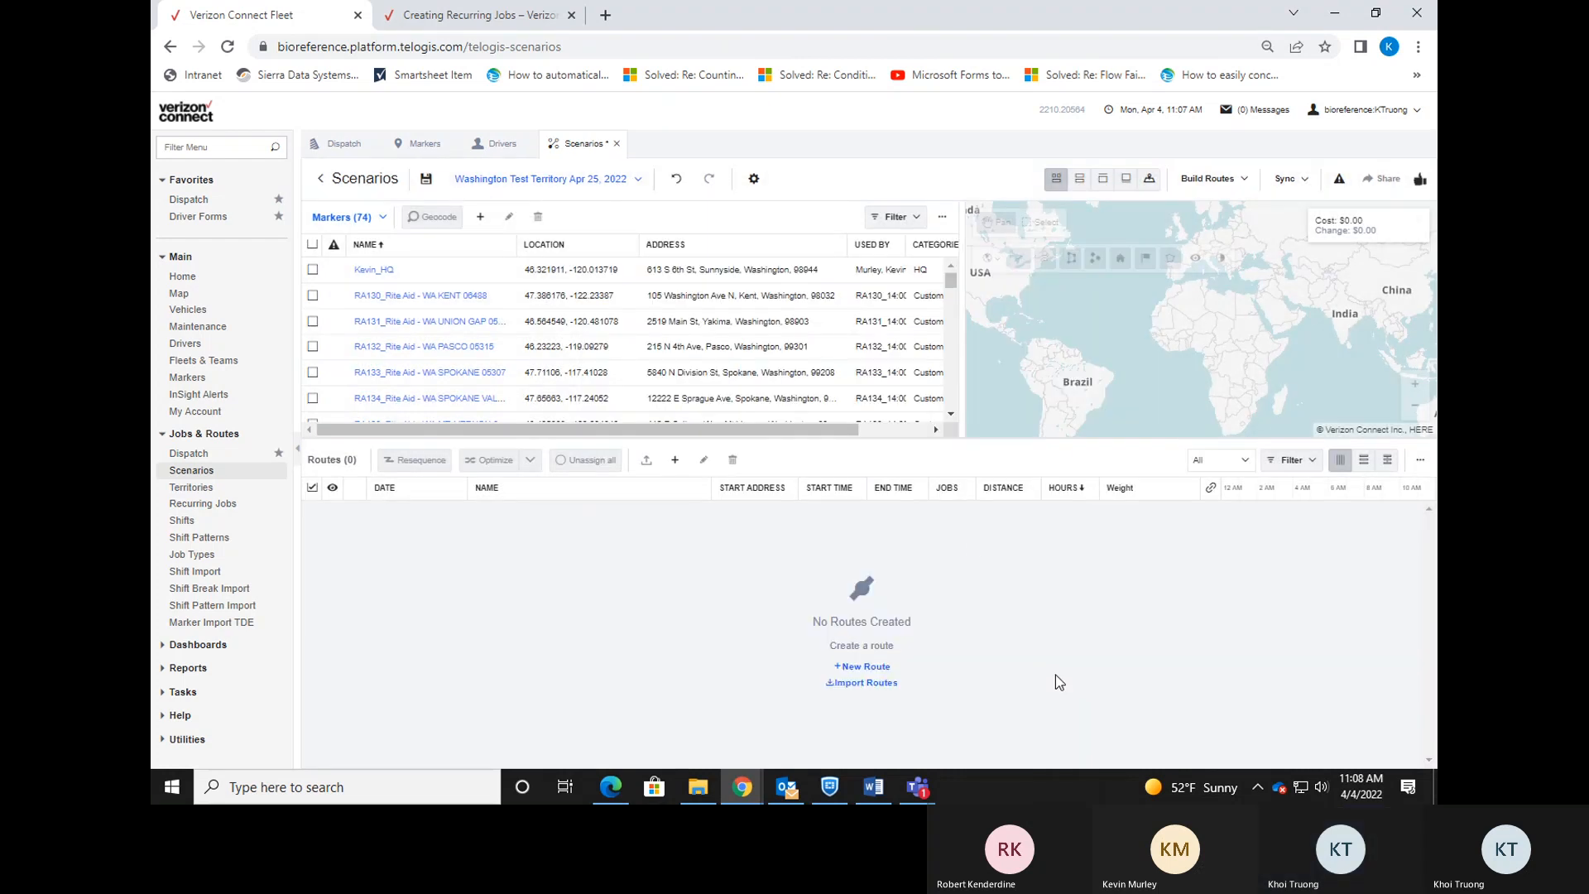
pyautogui.click(443, 246)
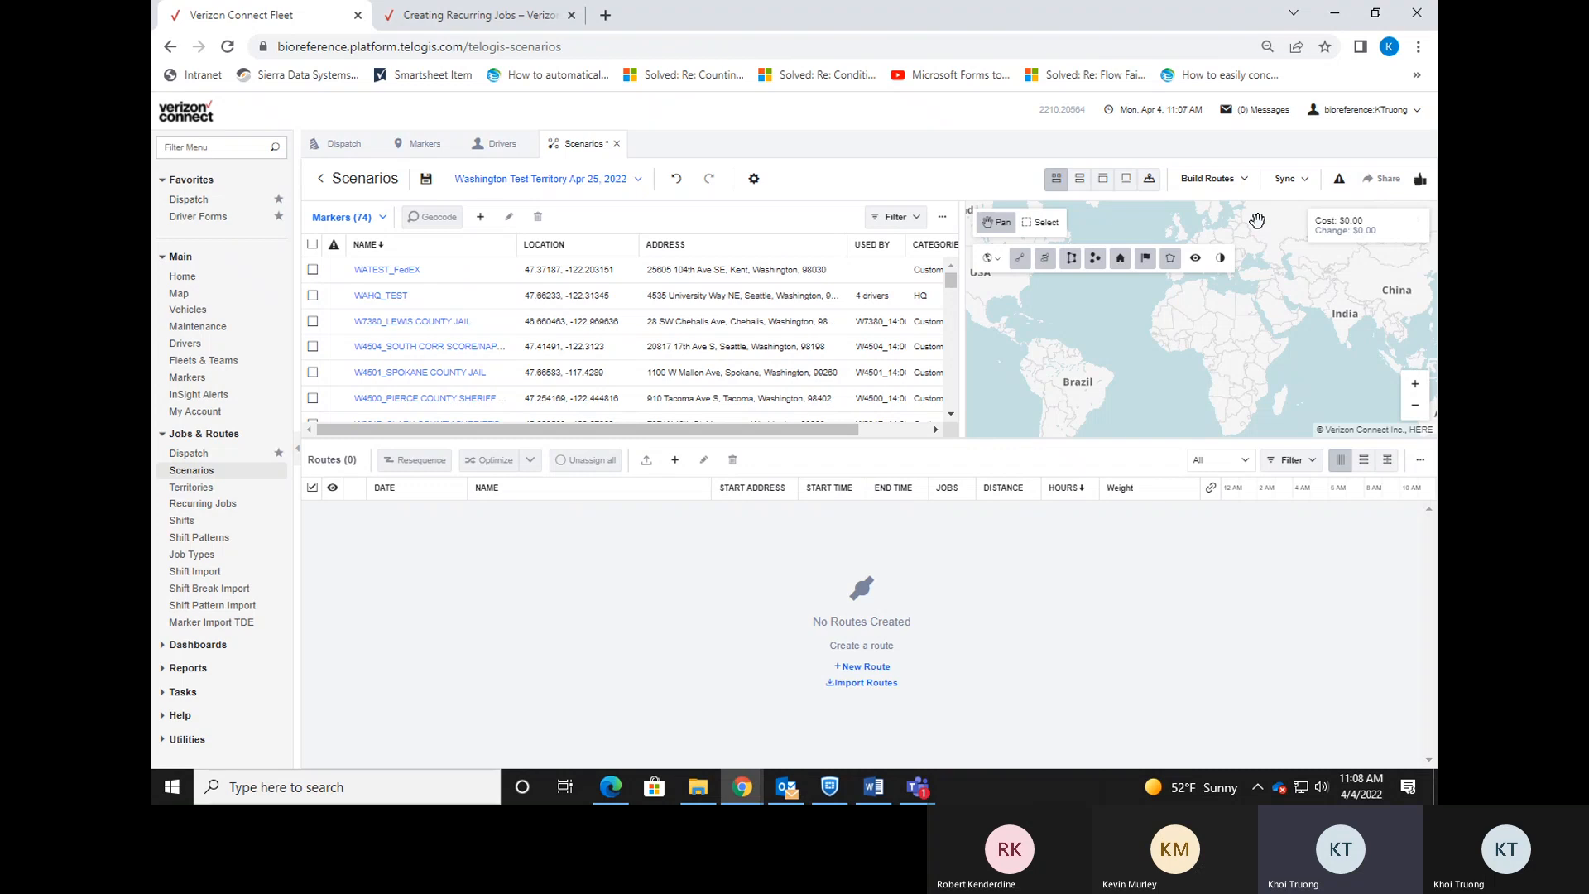
pyautogui.click(1287, 179)
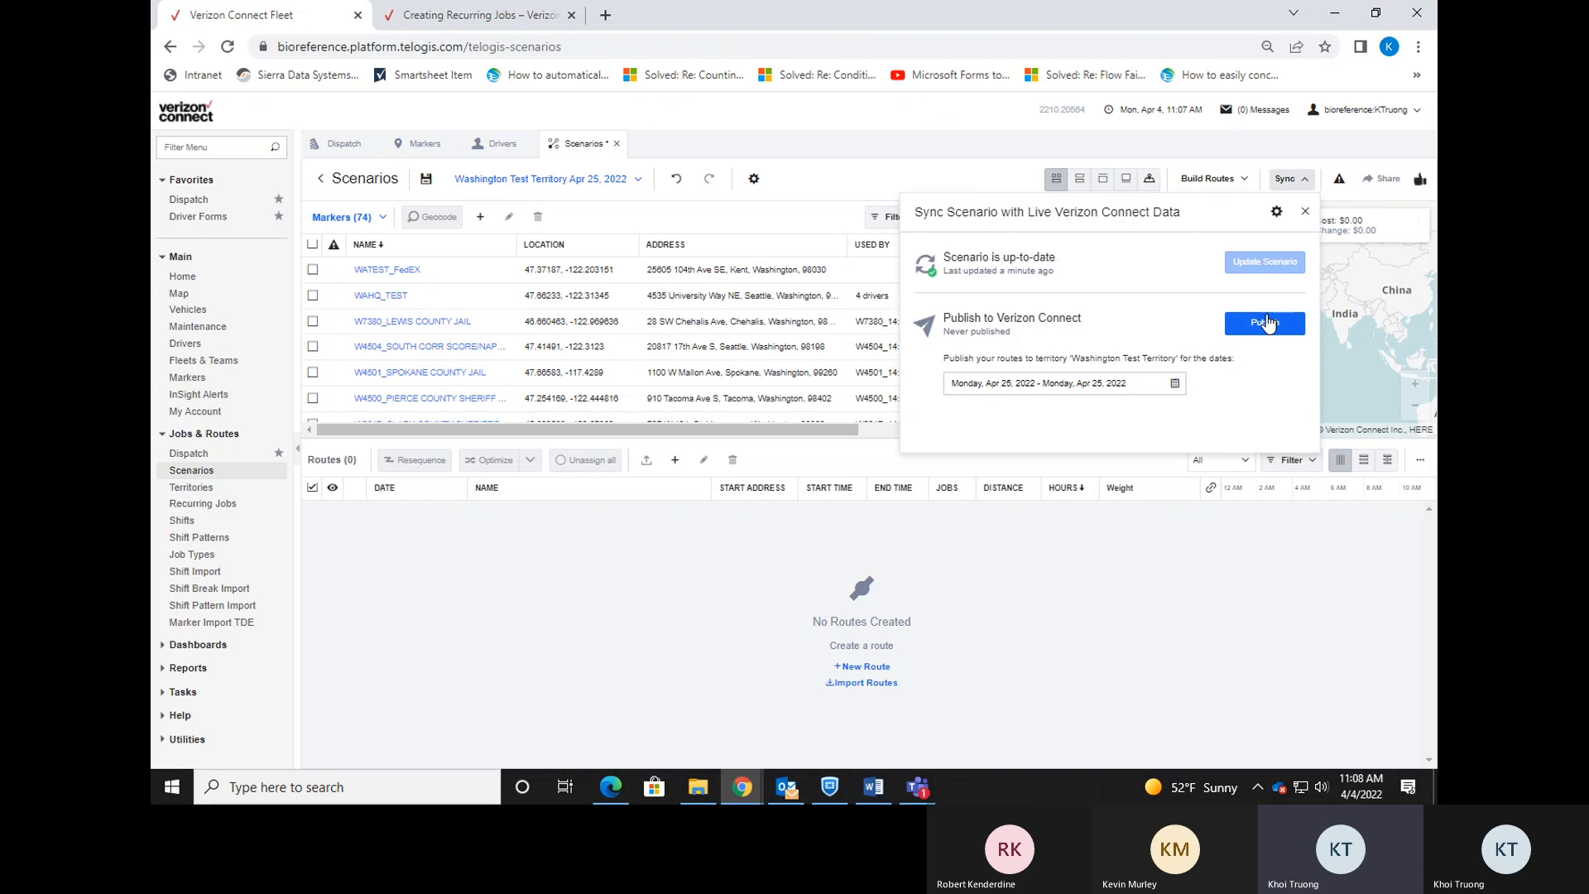
pyautogui.click(1268, 323)
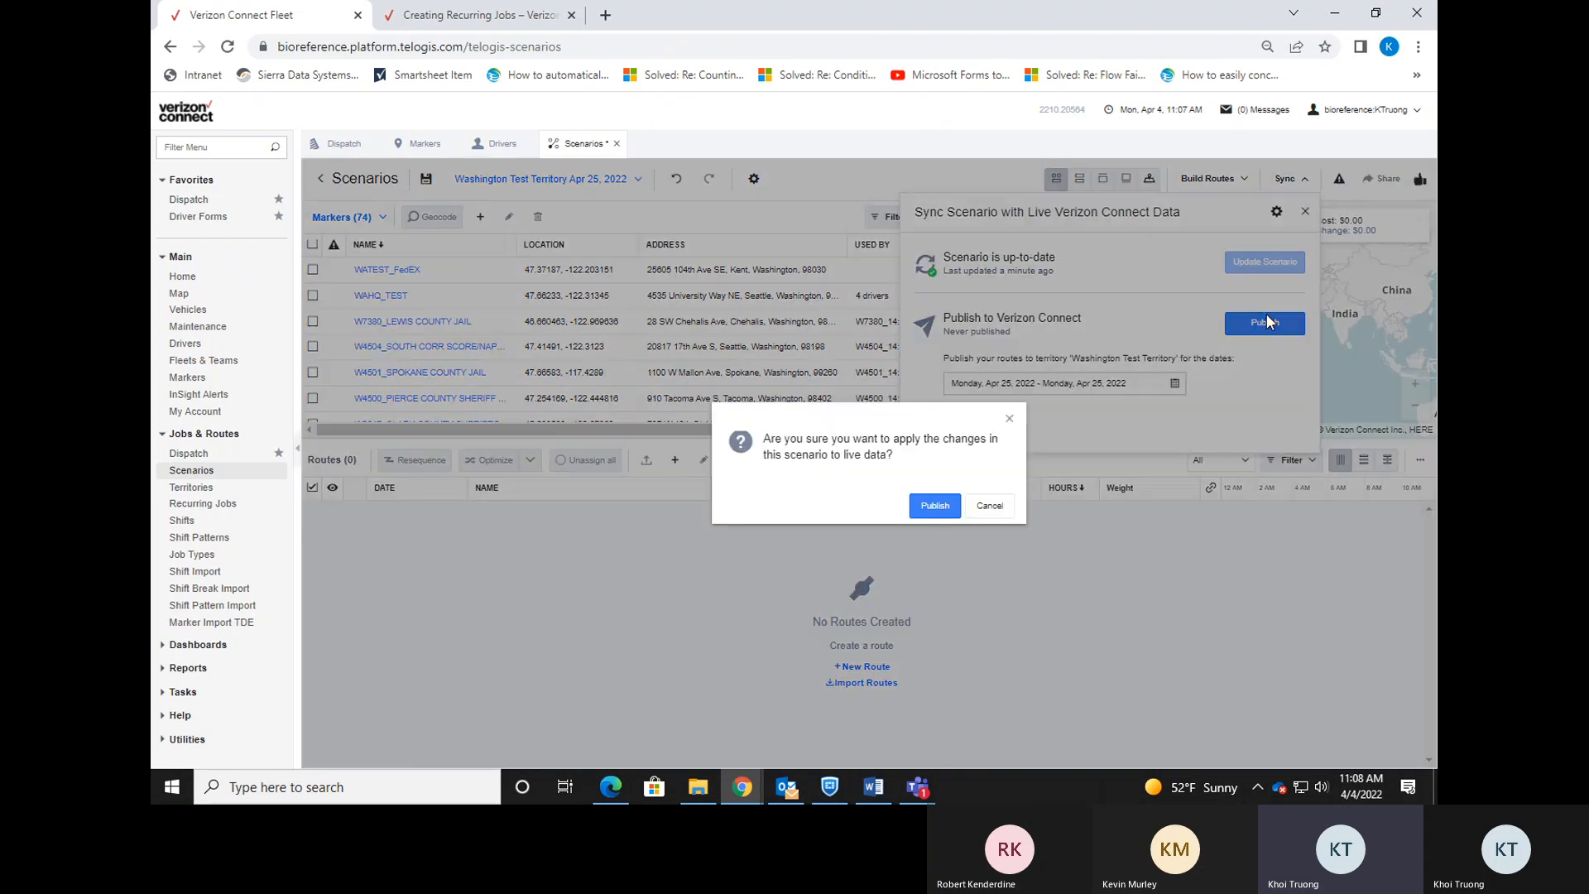
pyautogui.click(934, 506)
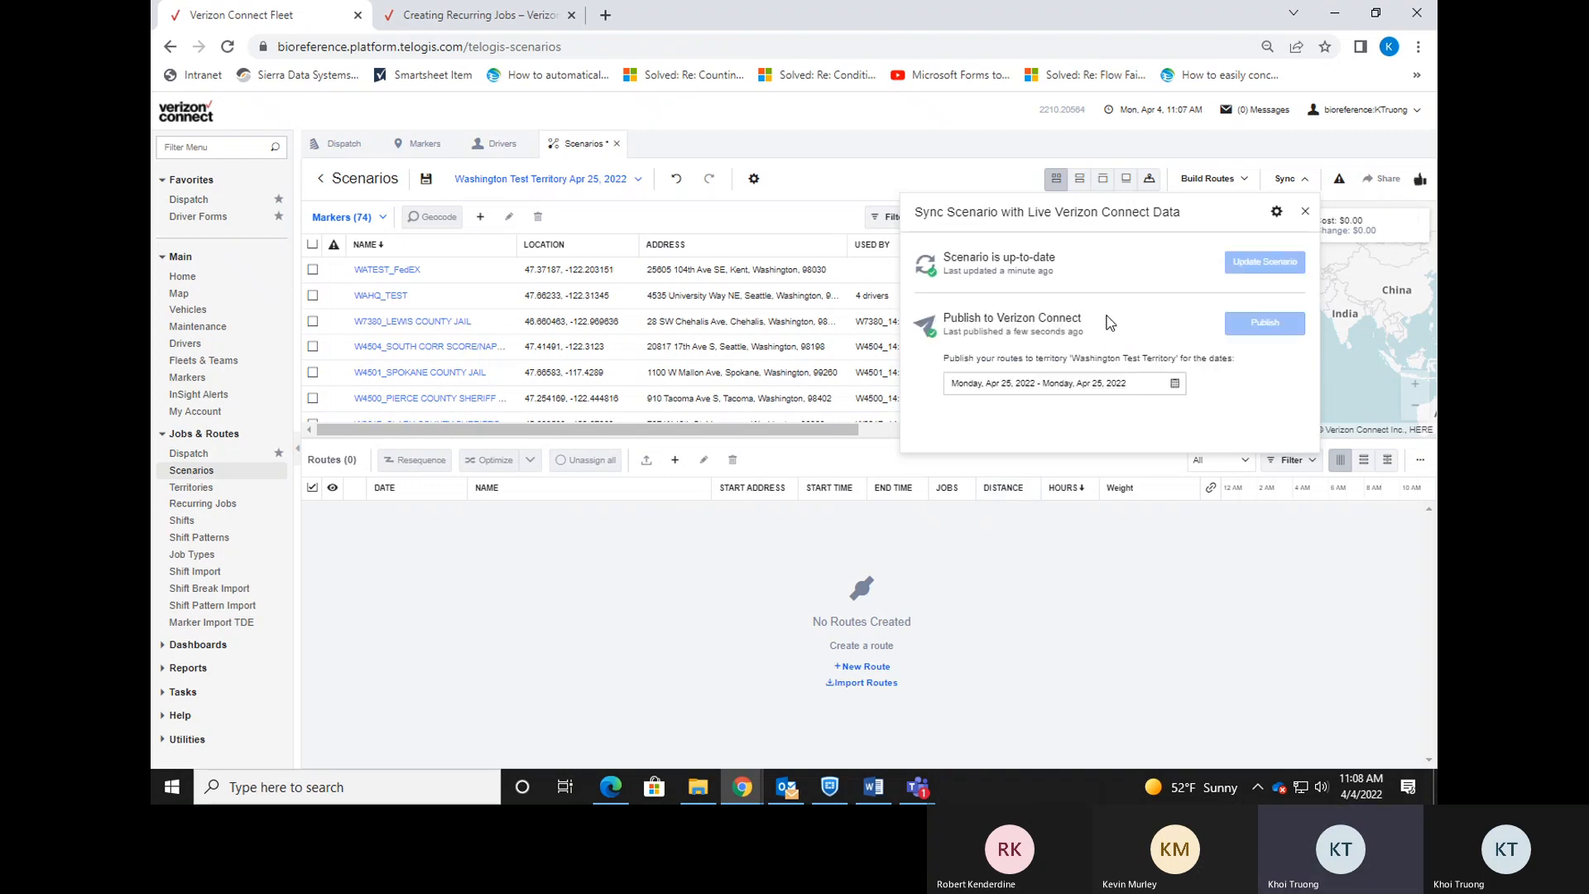
pyautogui.click(1305, 212)
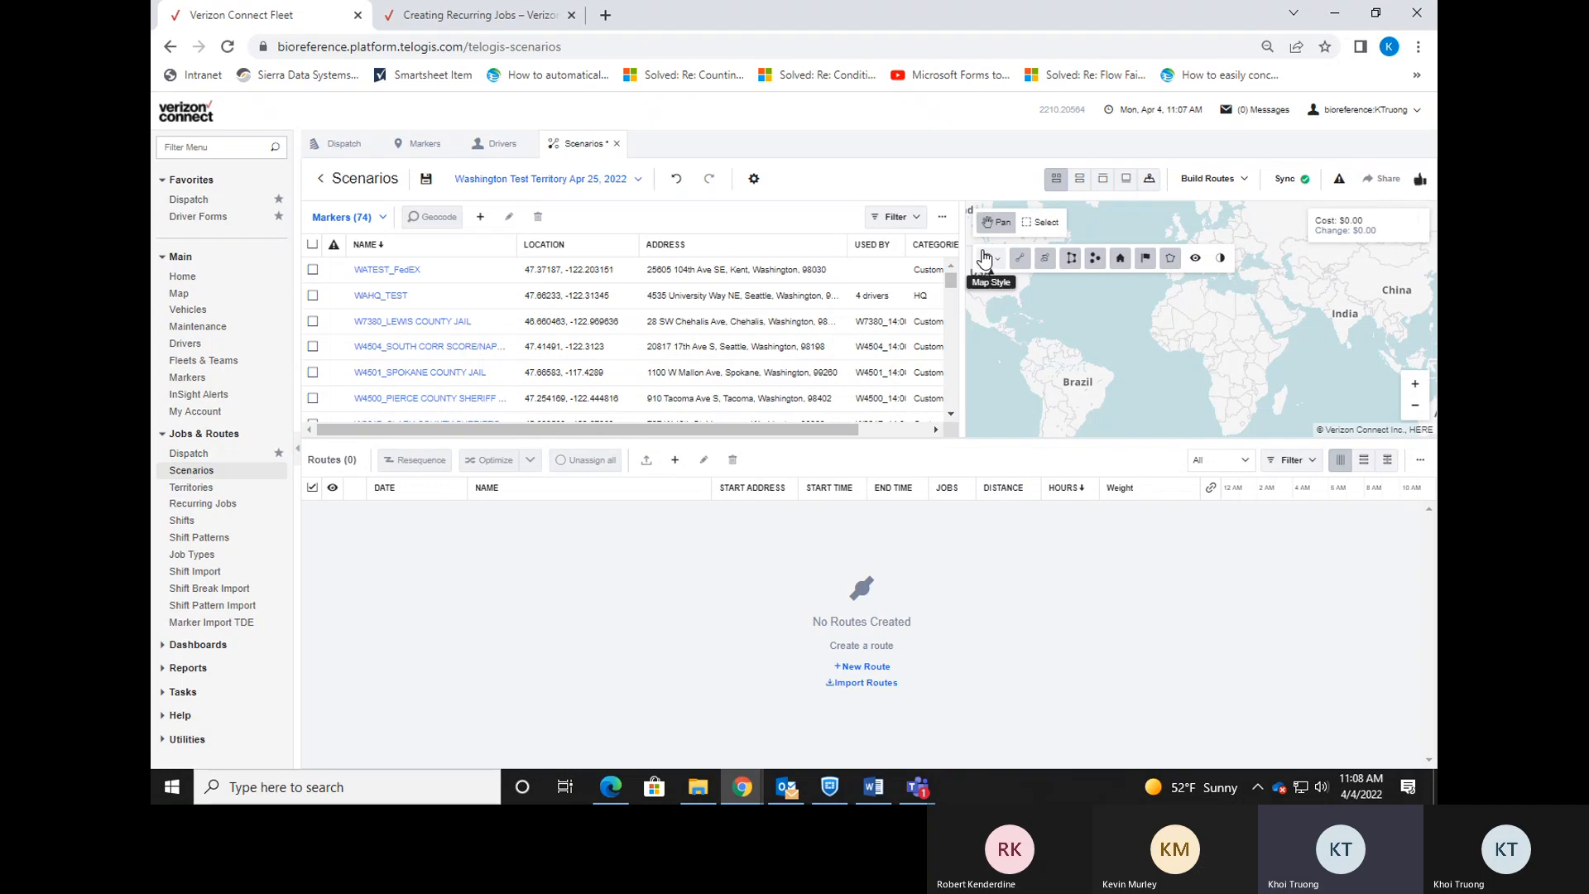
pyautogui.click(375, 180)
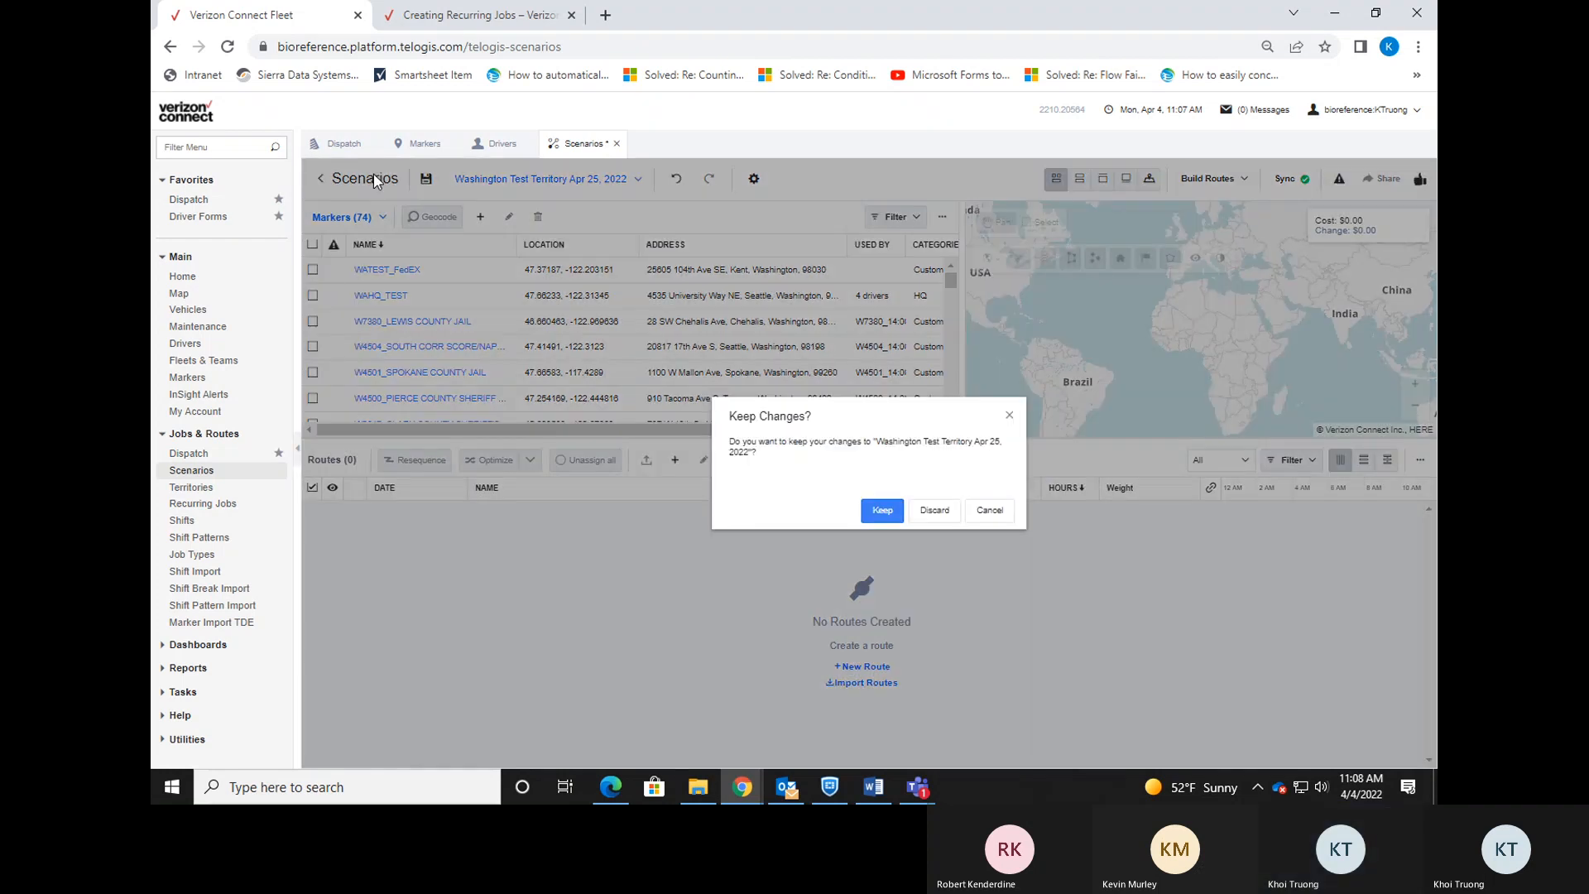
# Keep the scenario changes and search the refreshed live Markers list for 'Watest'.
pyautogui.click(935, 510)
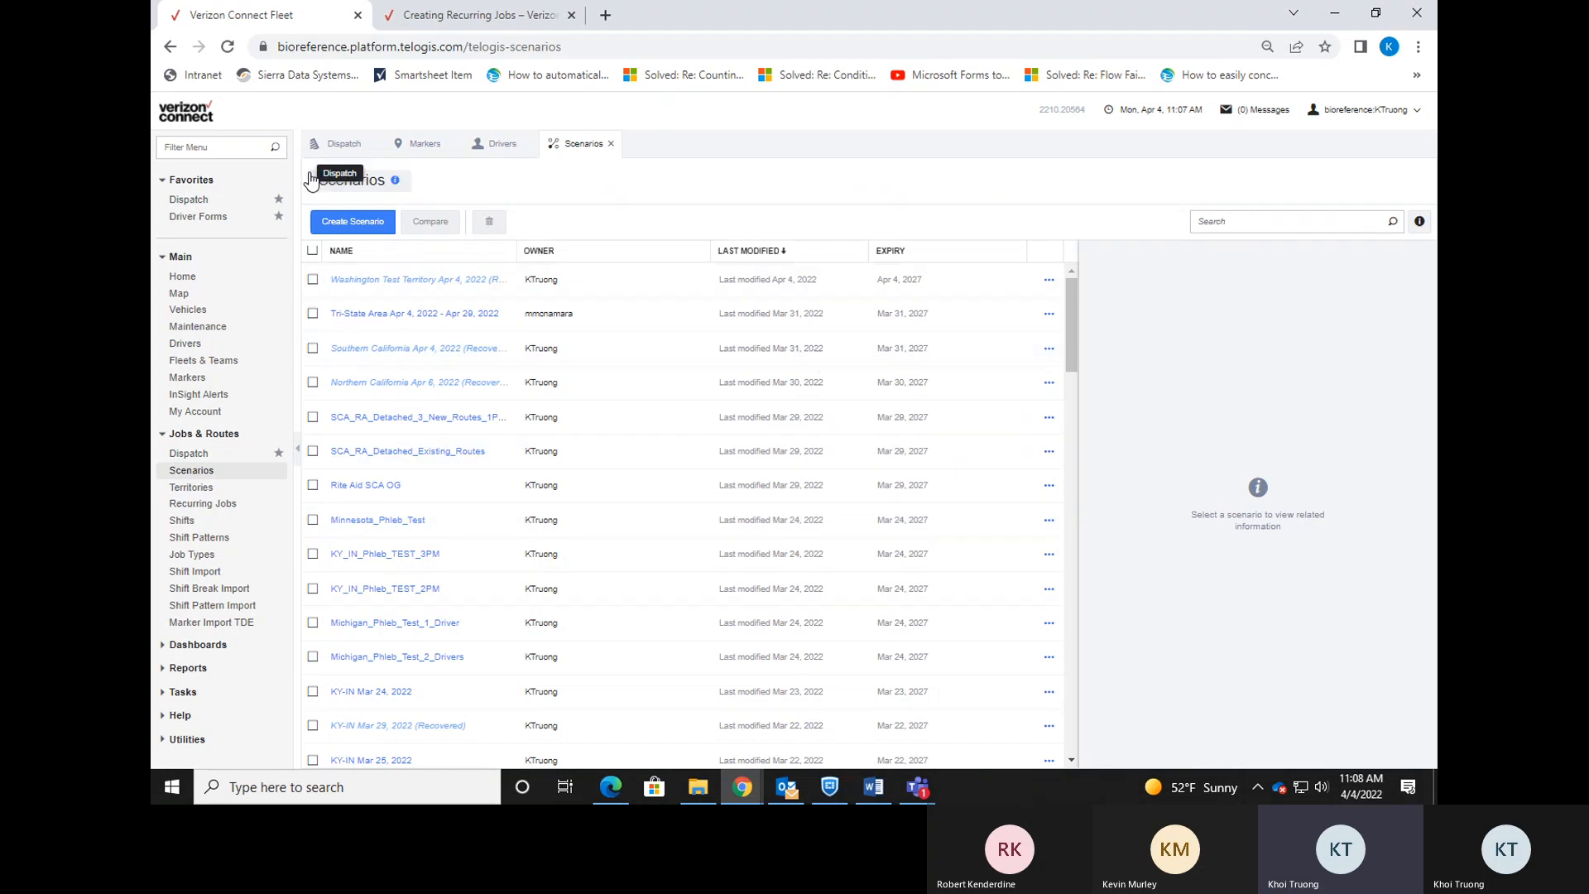
pyautogui.click(424, 146)
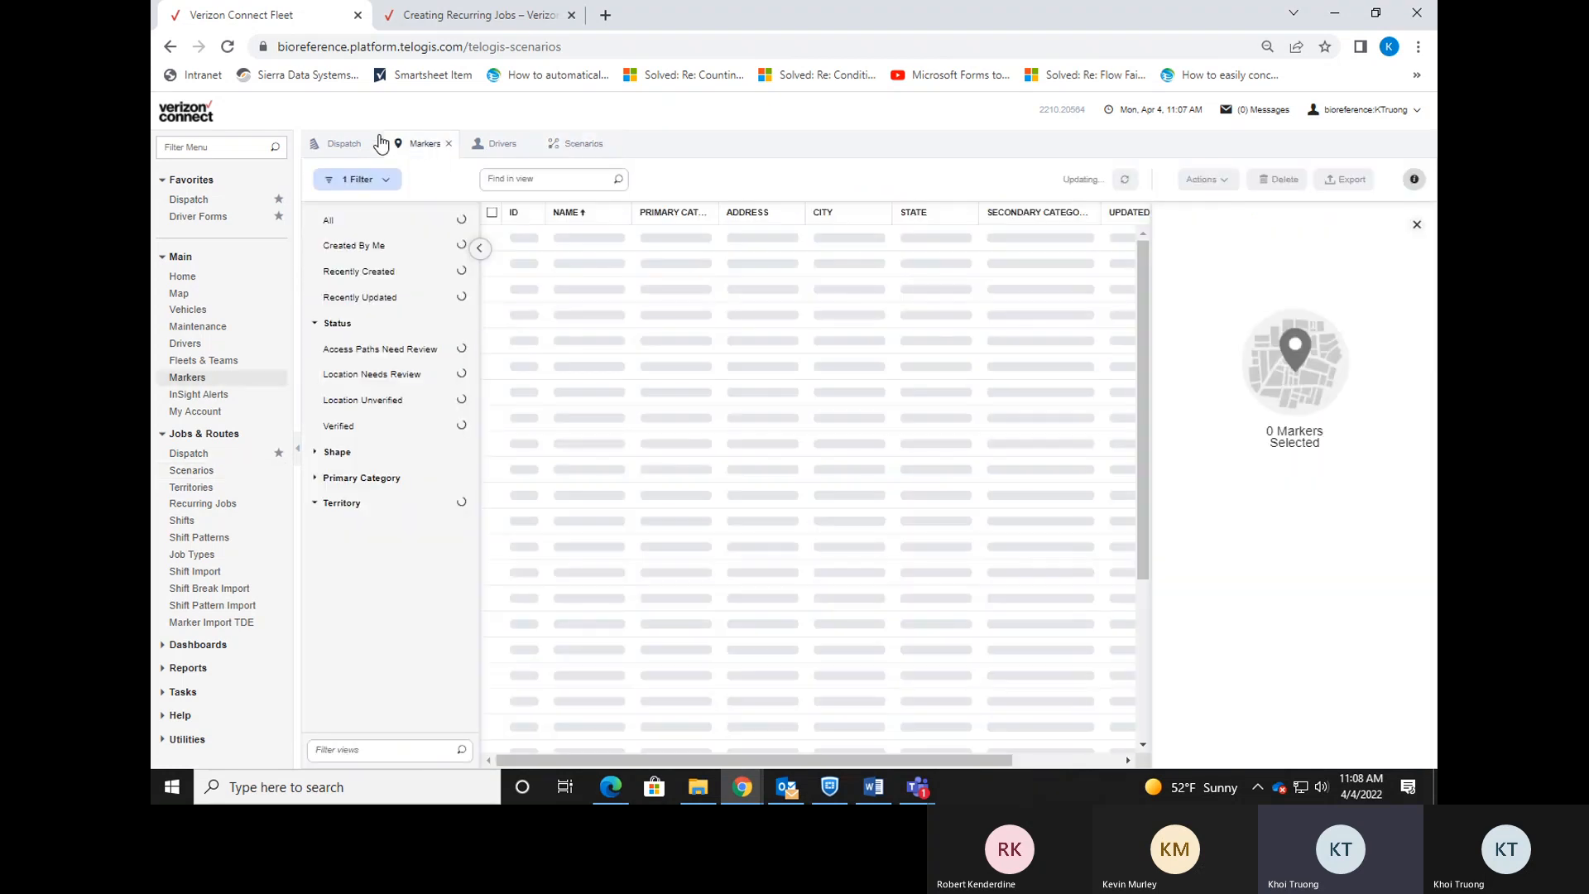
pyautogui.click(228, 47)
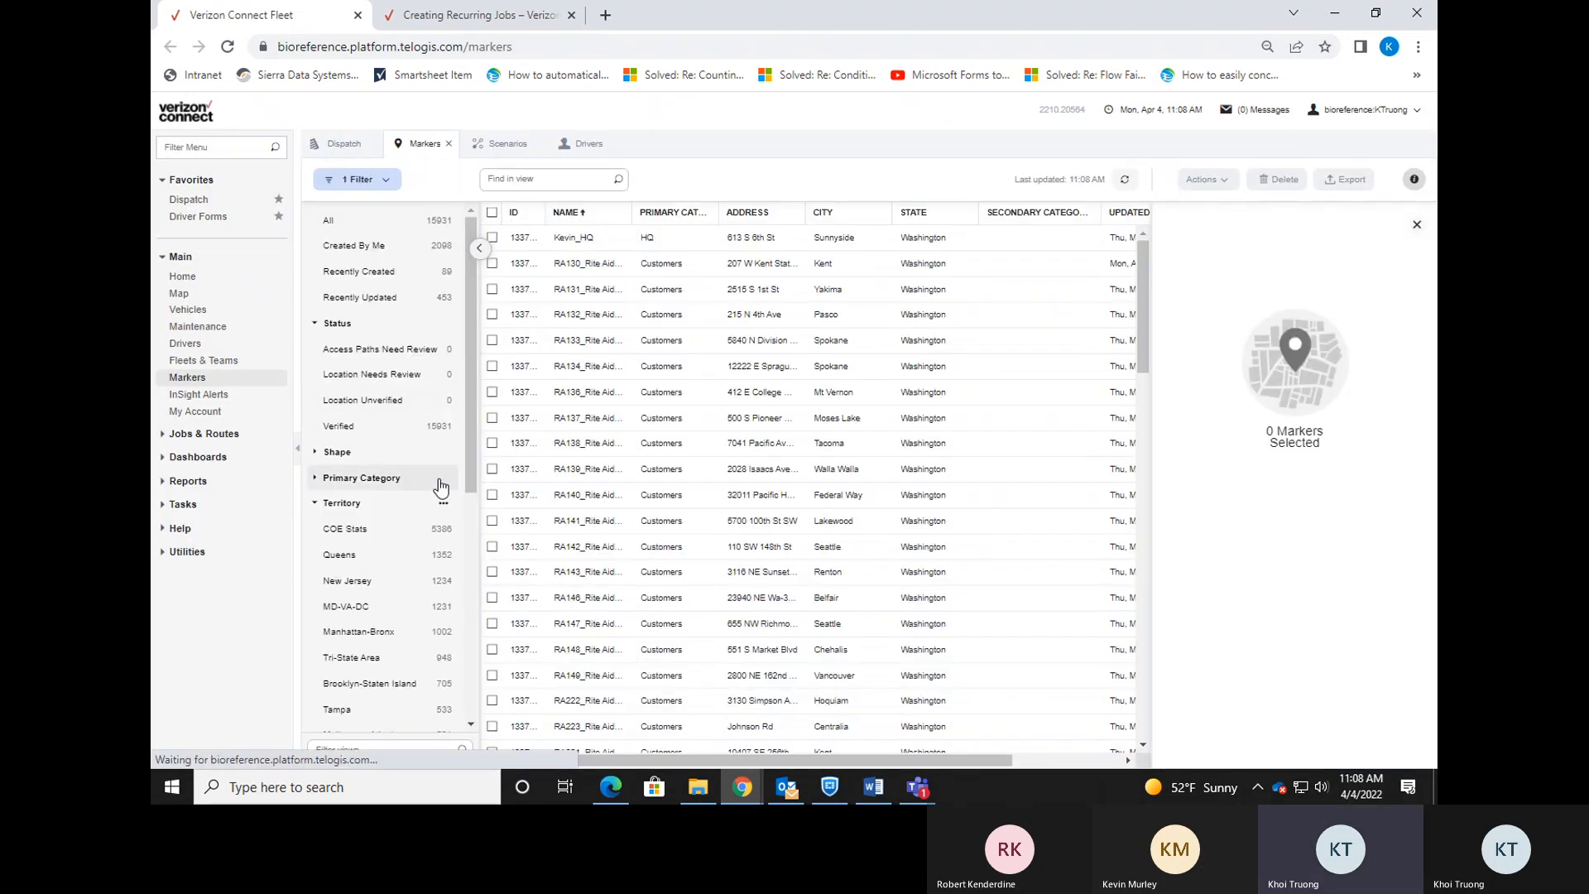
pyautogui.scroll(-3, 440, 488)
pyautogui.scroll(-3, 410, 658)
pyautogui.click(561, 181)
pyautogui.write('Wates')
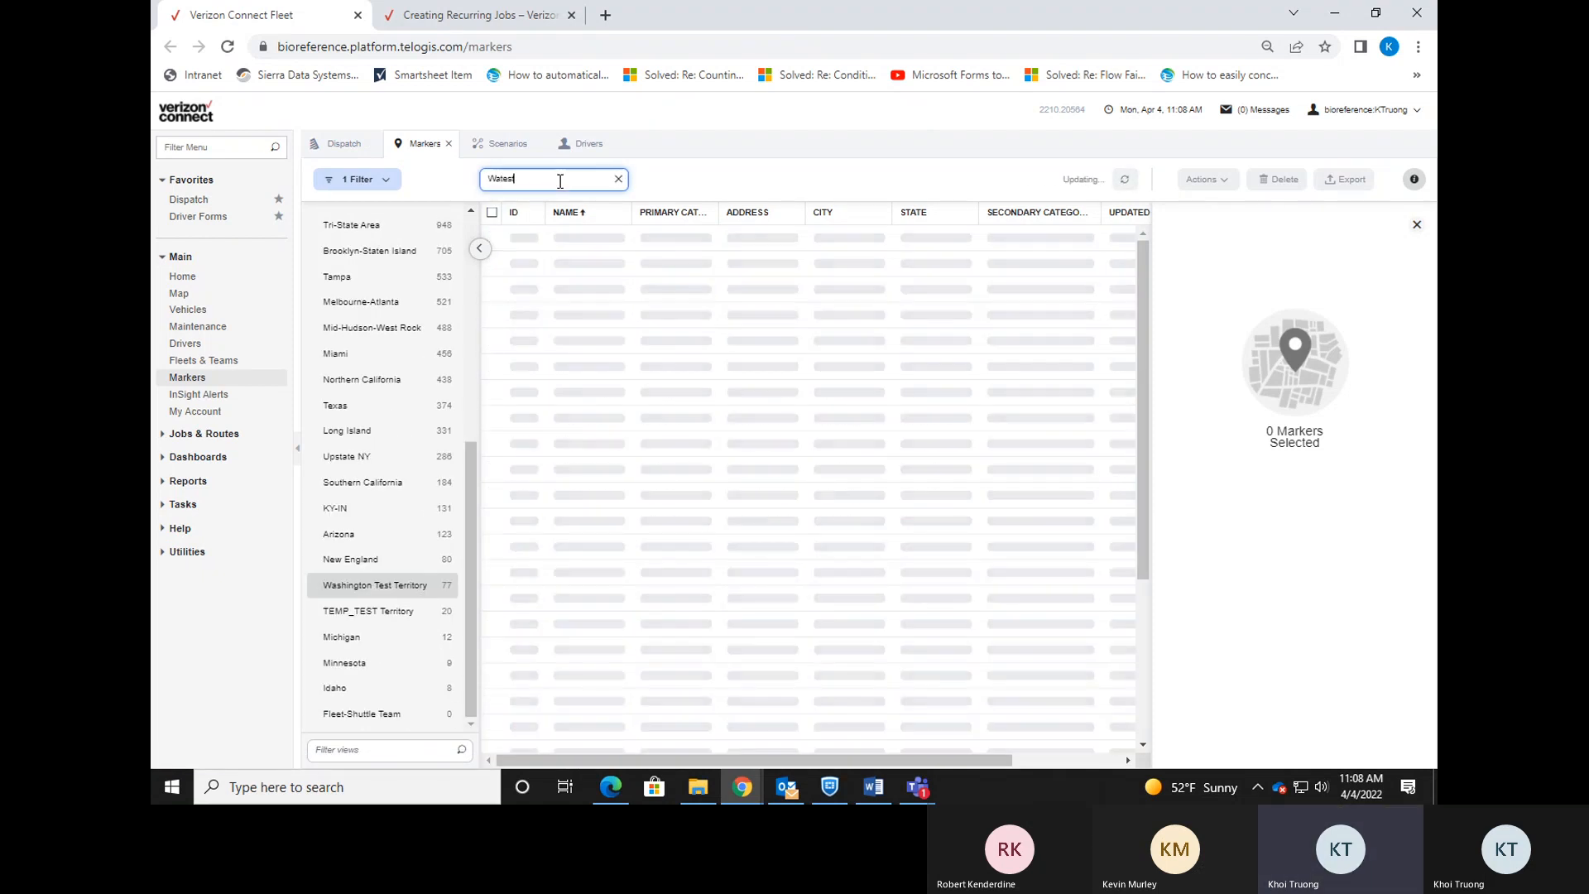
pyautogui.write('t')
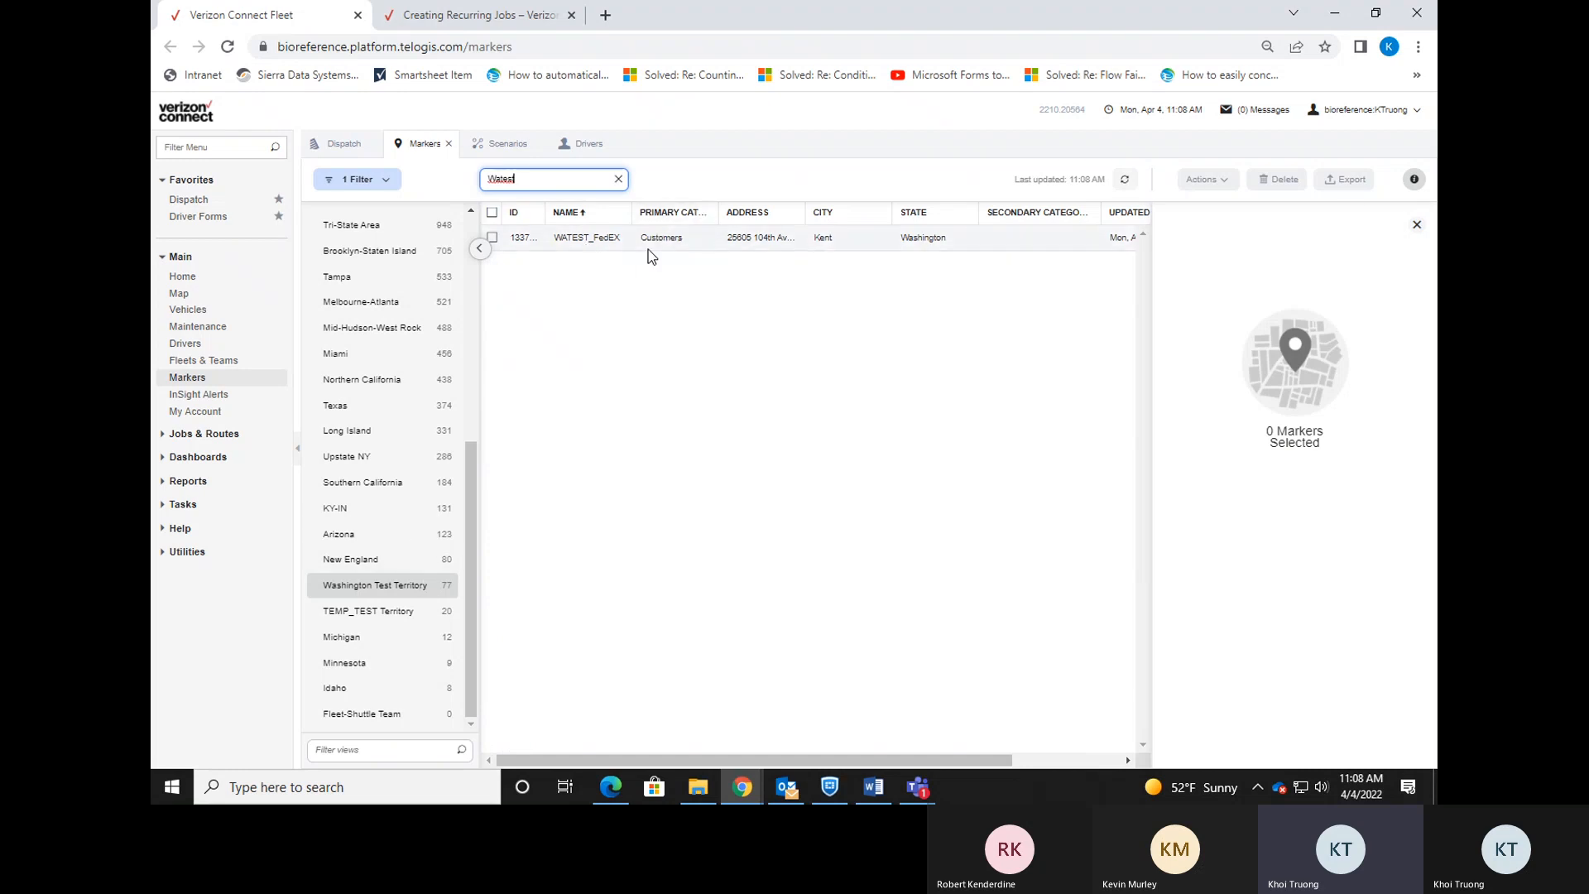
# On the refreshed Dispatch page, pick WATEST_FedEX as a new job's location, then cancel the job.
pyautogui.click(331, 144)
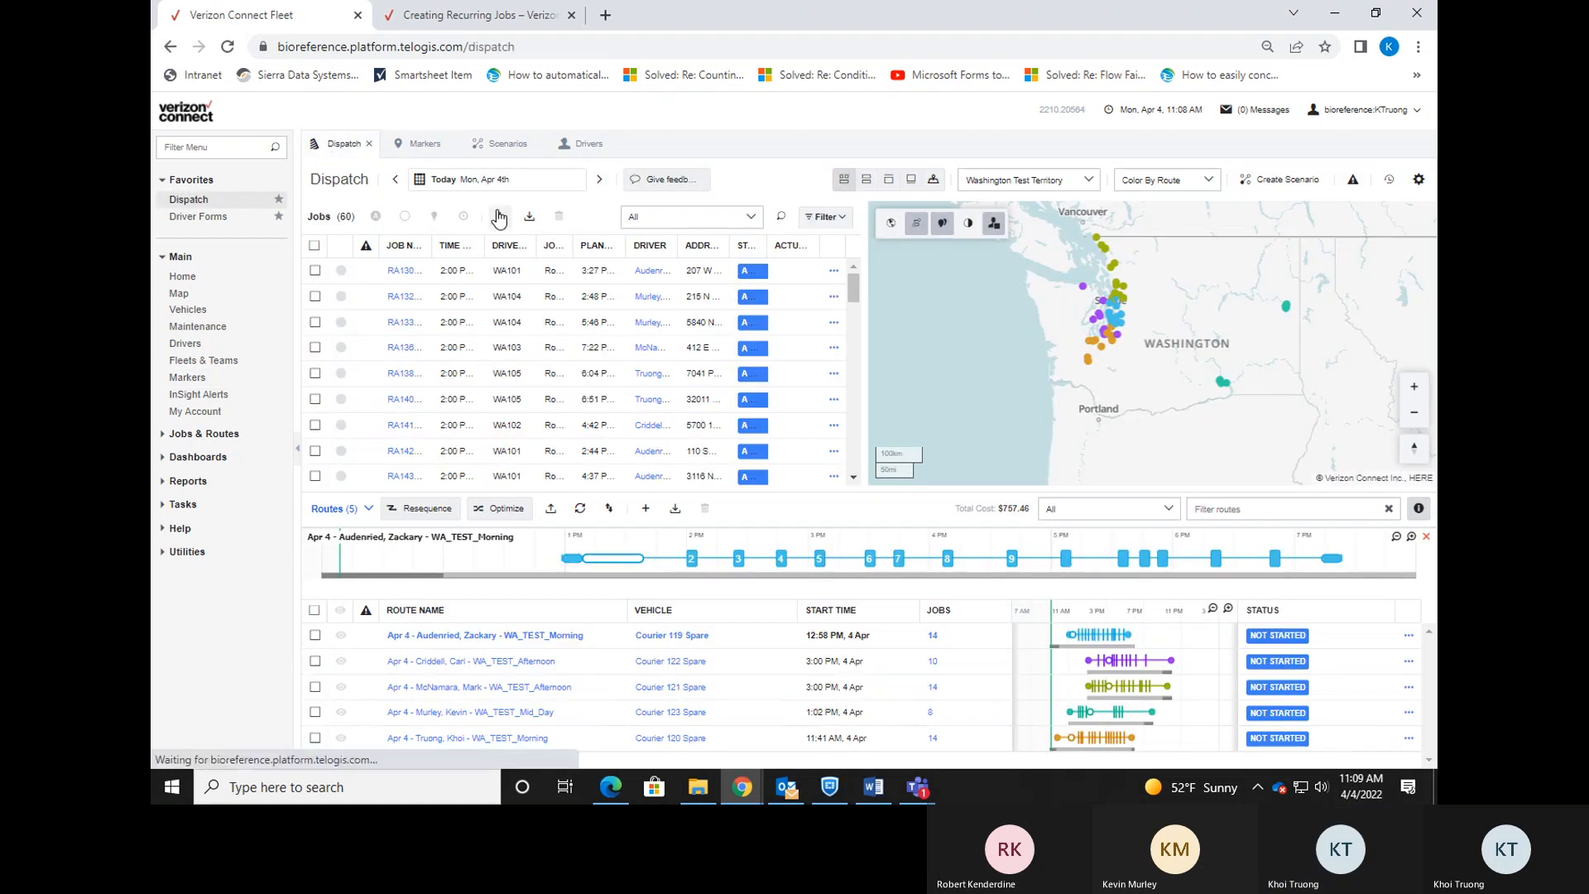
pyautogui.click(227, 47)
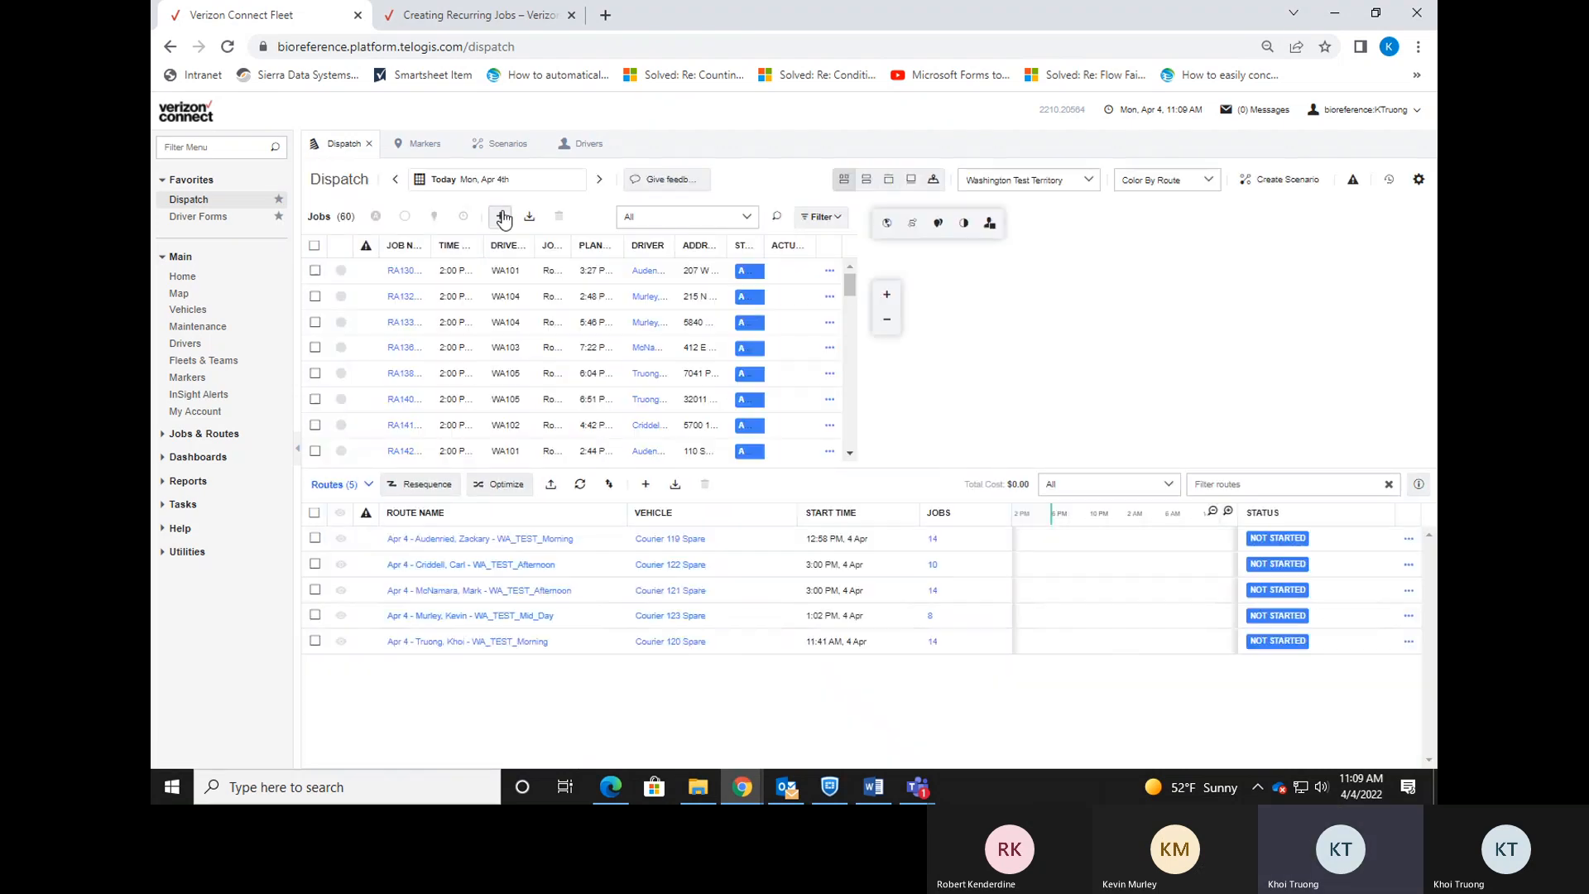
pyautogui.click(500, 216)
pyautogui.click(852, 502)
pyautogui.write('wates')
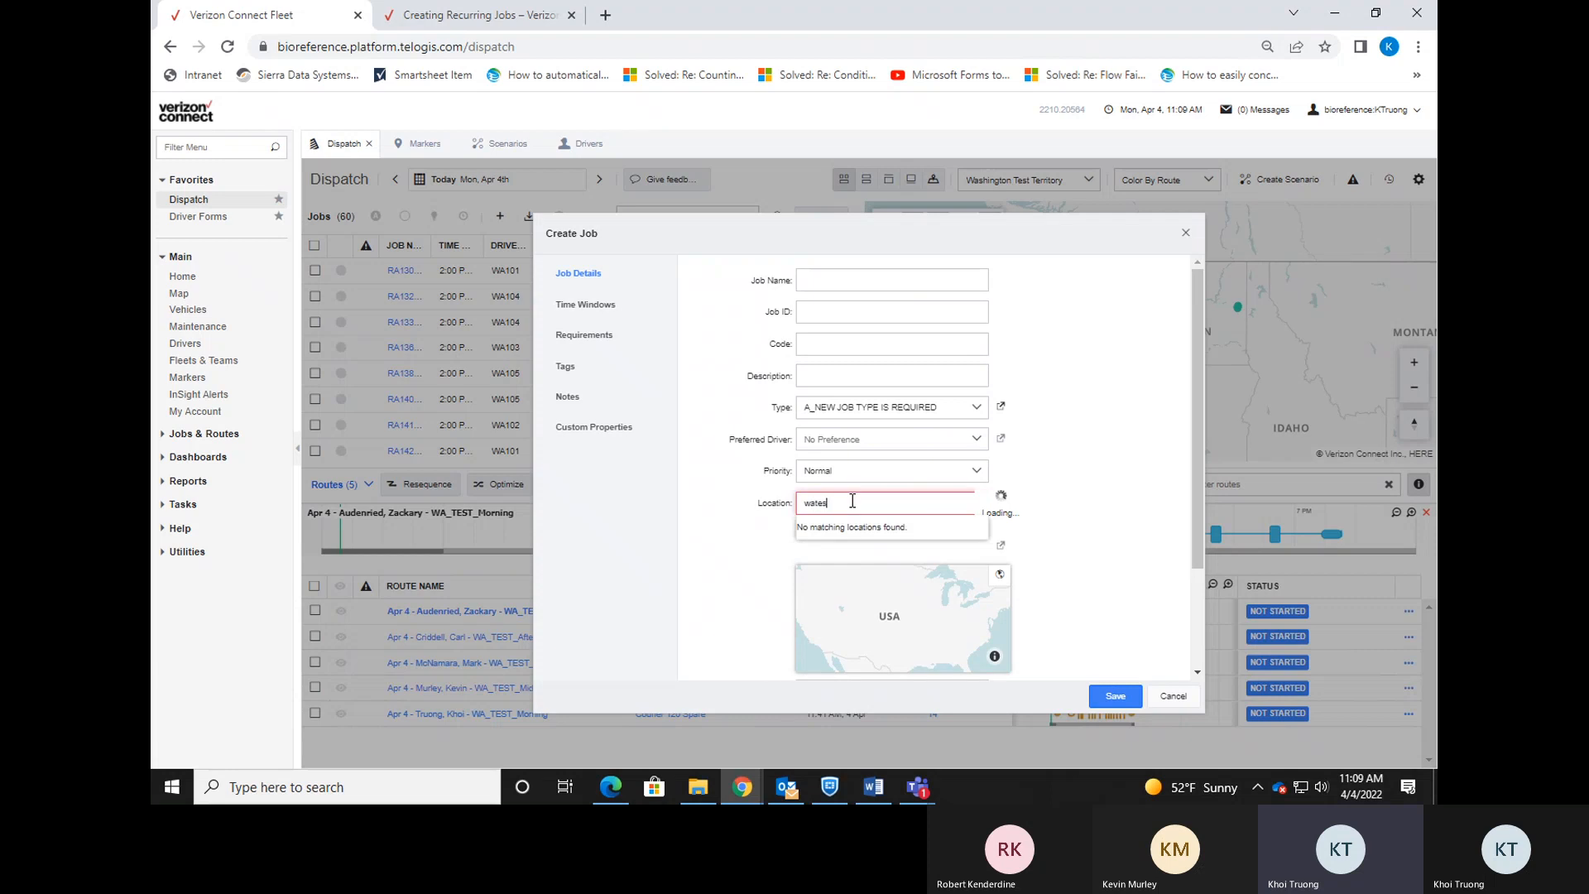
pyautogui.write('t')
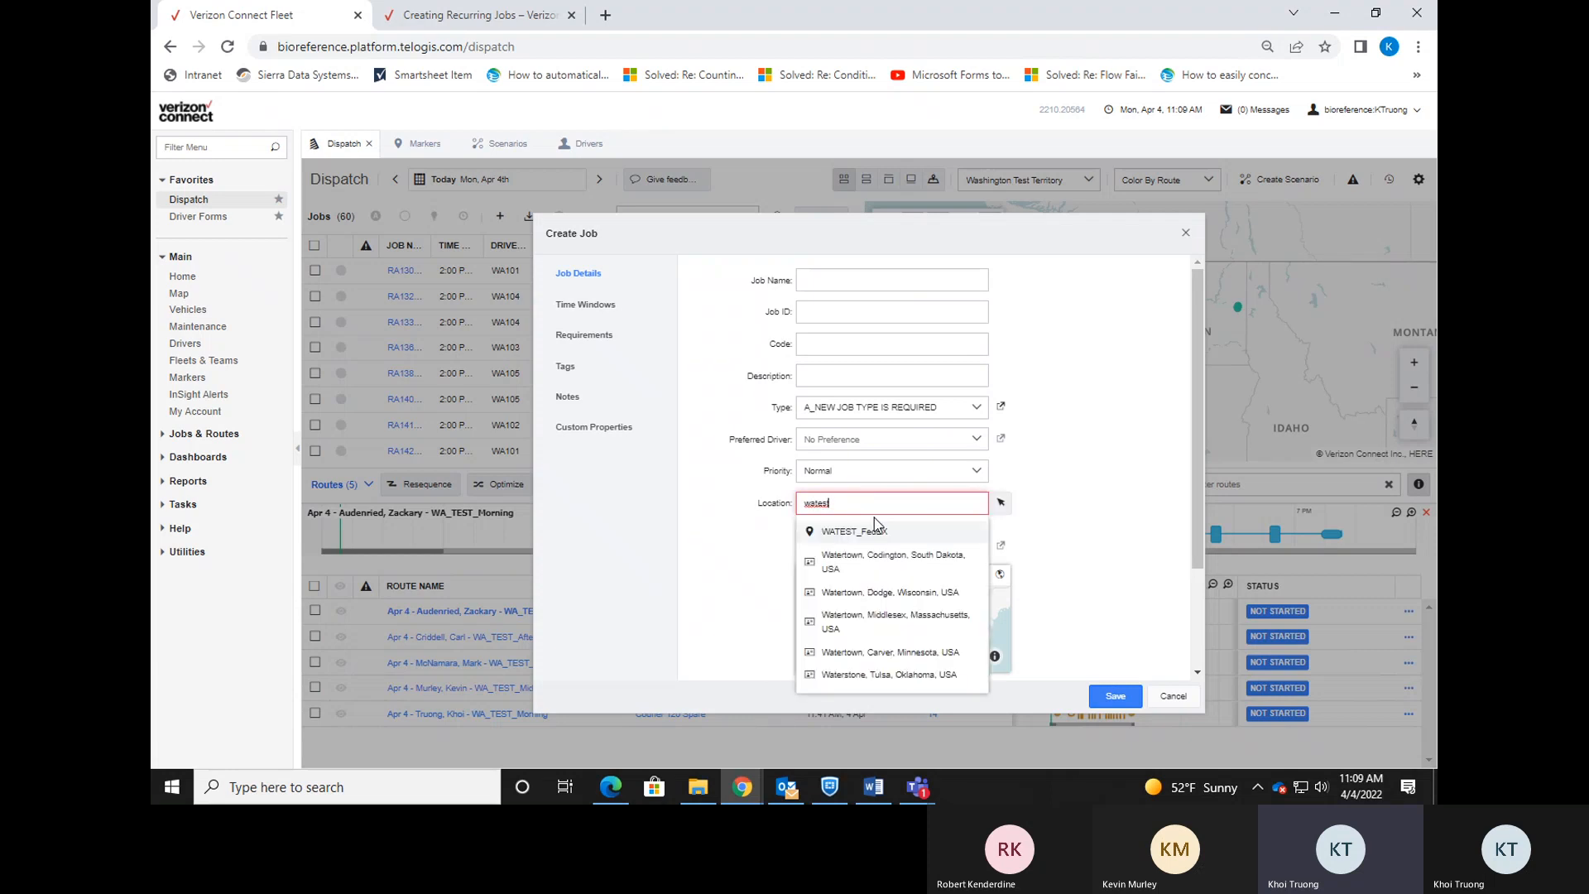
pyautogui.click(879, 542)
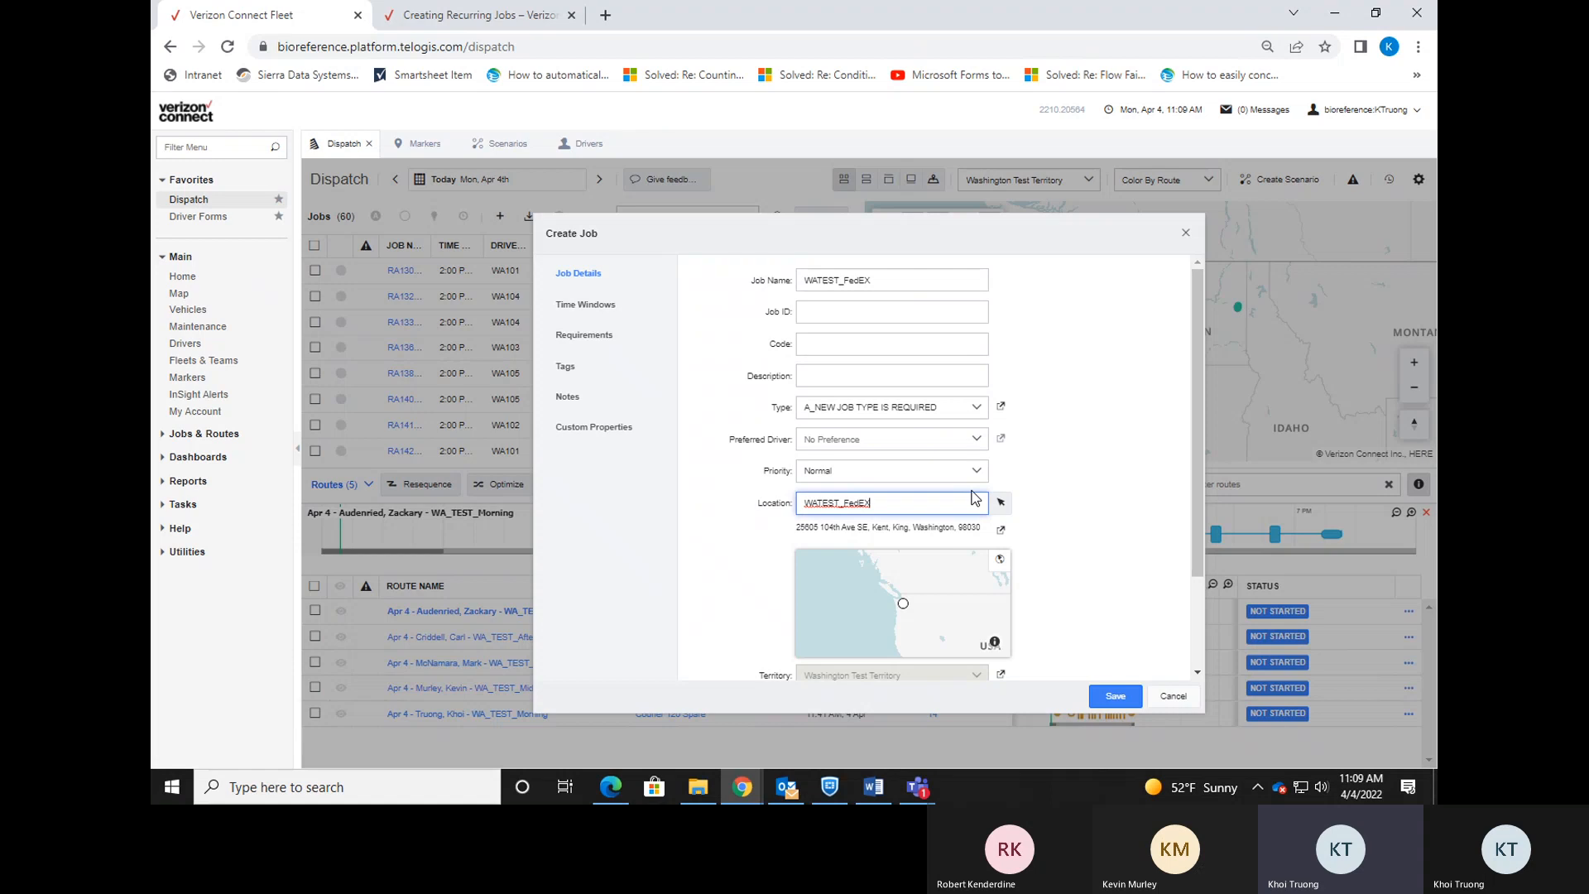
pyautogui.click(1172, 696)
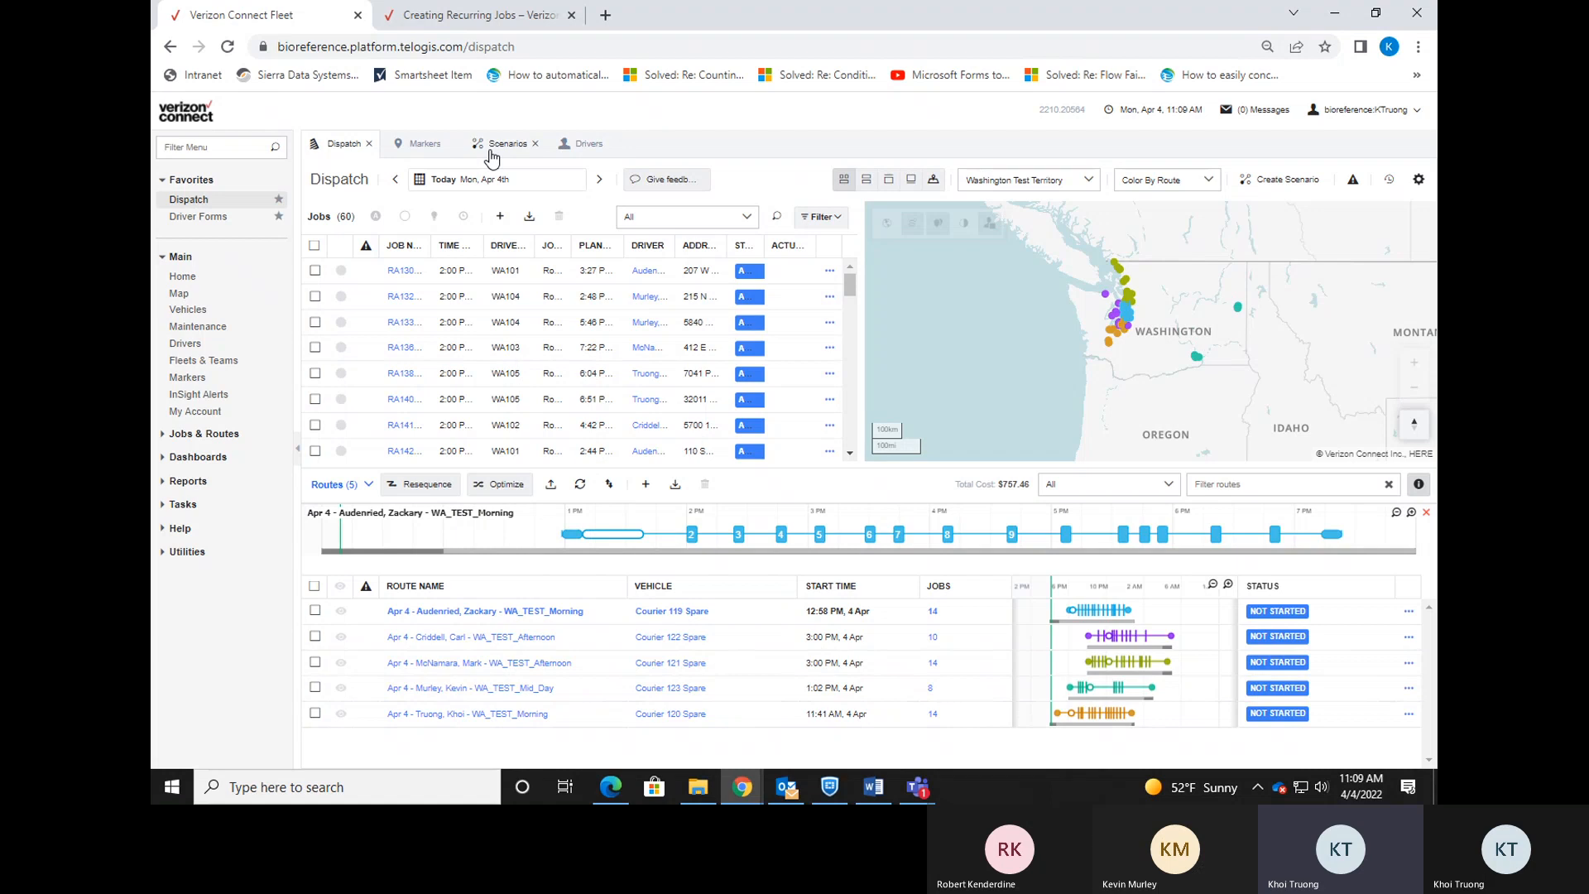
# Repeat the 'watest' location search in a new job form, cancel it, and return to the Update Flow PDF.
pyautogui.click(501, 219)
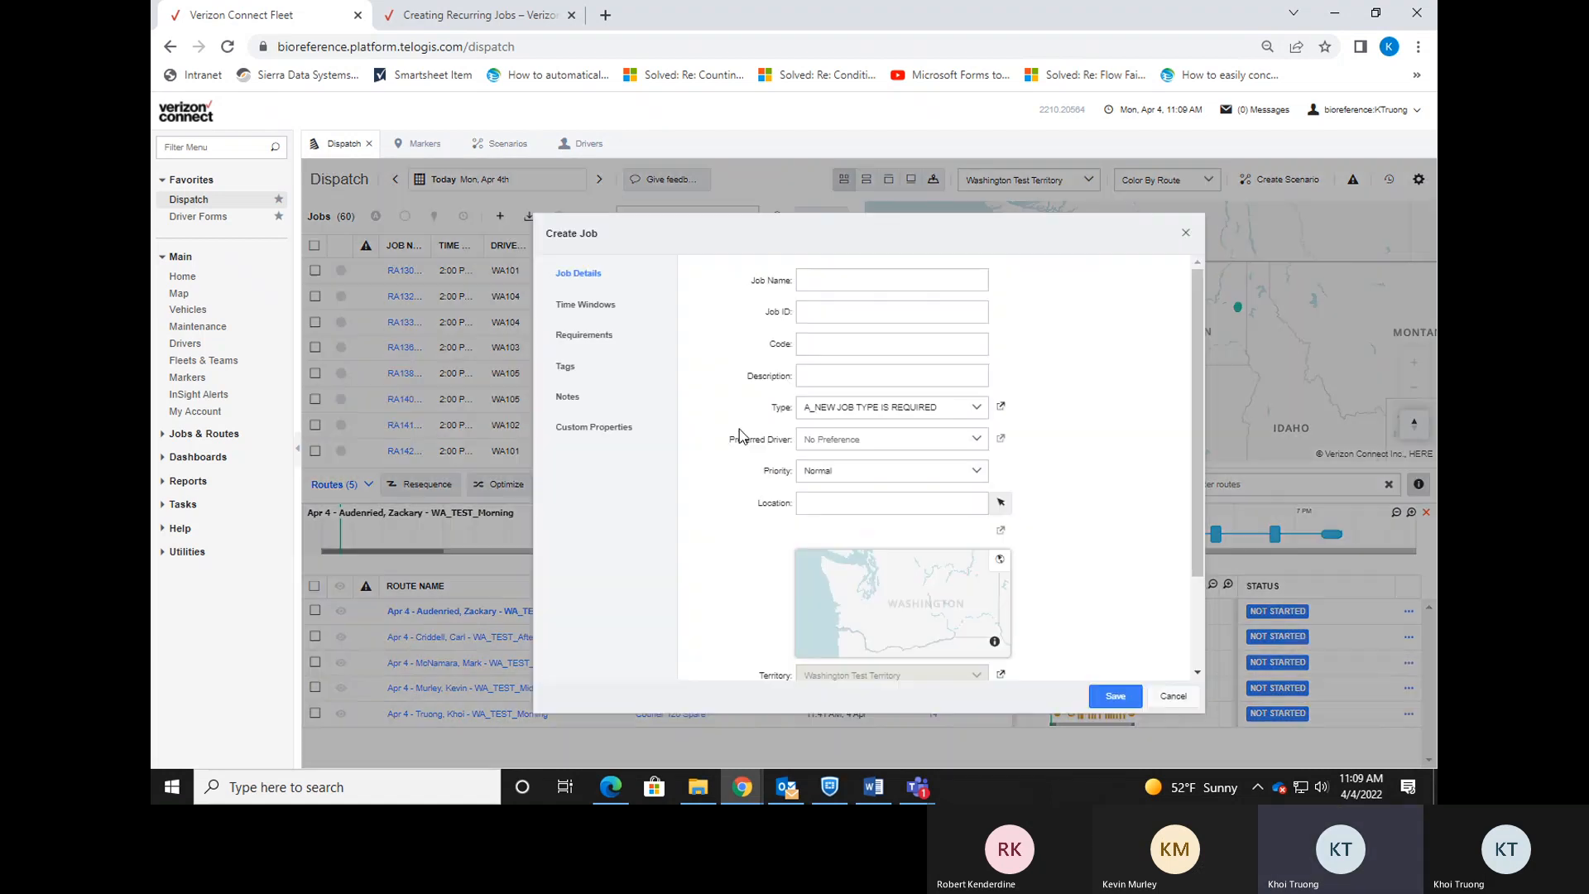
pyautogui.click(855, 508)
pyautogui.write('watest')
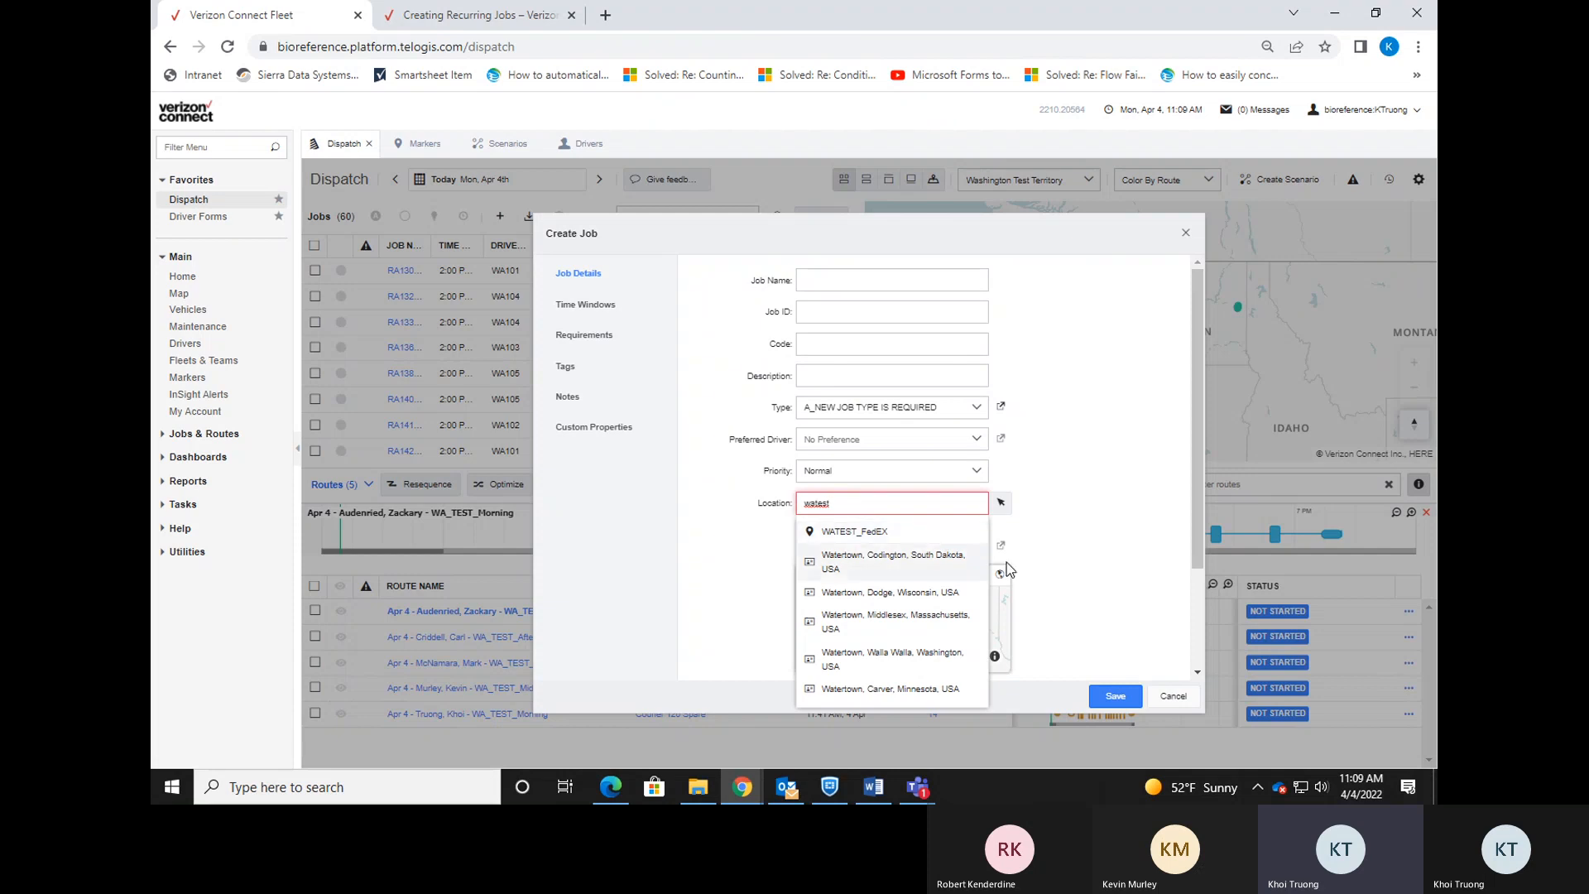
pyautogui.click(1174, 696)
pyautogui.click(610, 788)
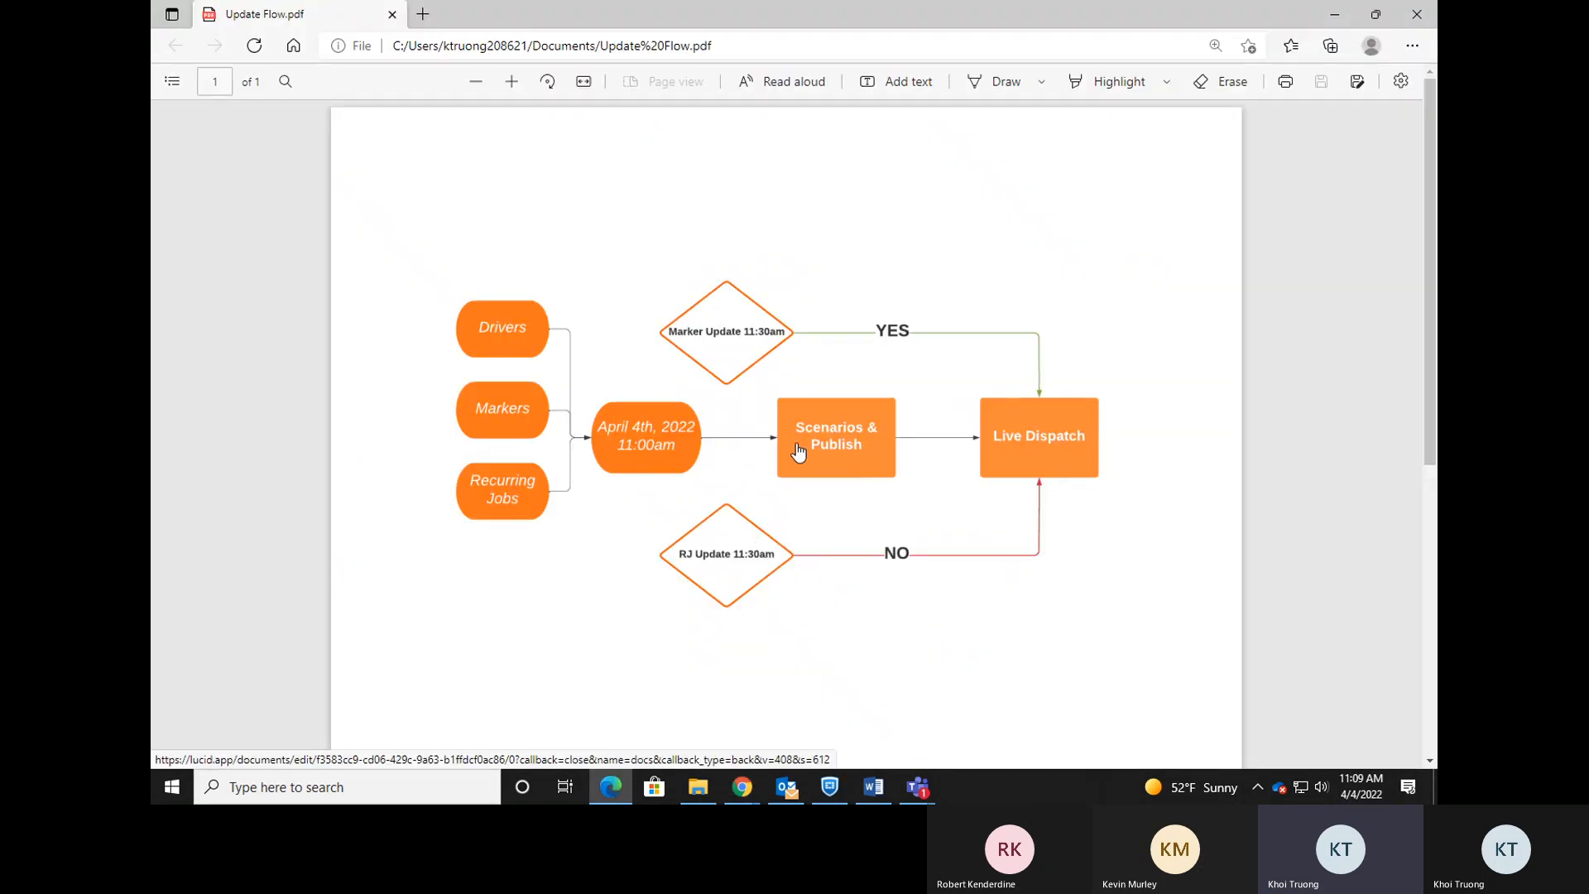
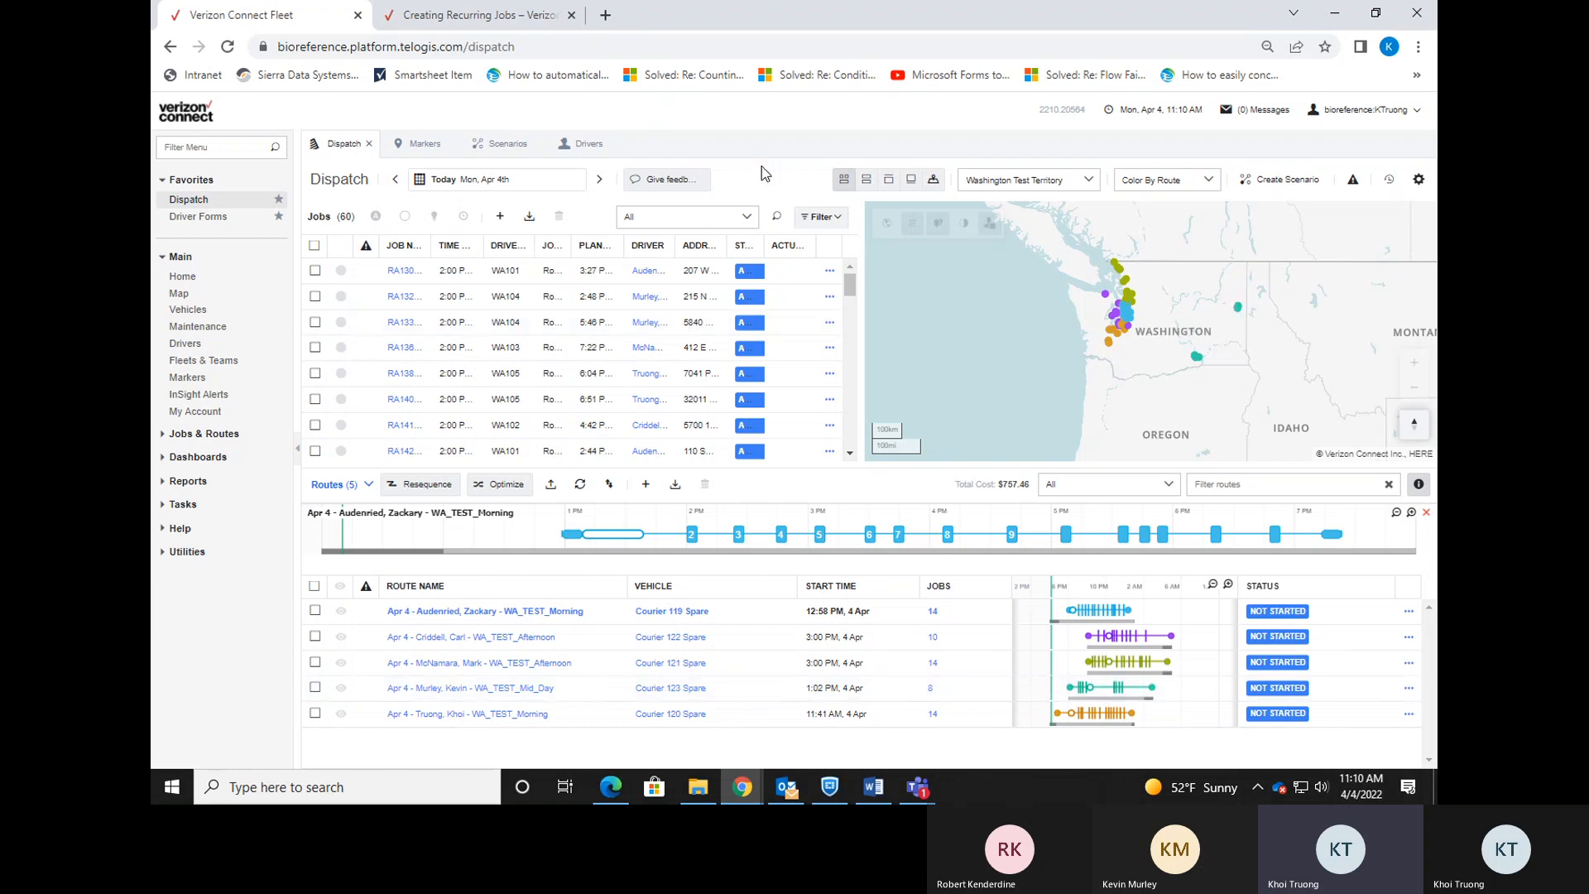
# Search the Markers list for 'watest' to find the WATEST_FedEx marker in Kent.
pyautogui.click(422, 144)
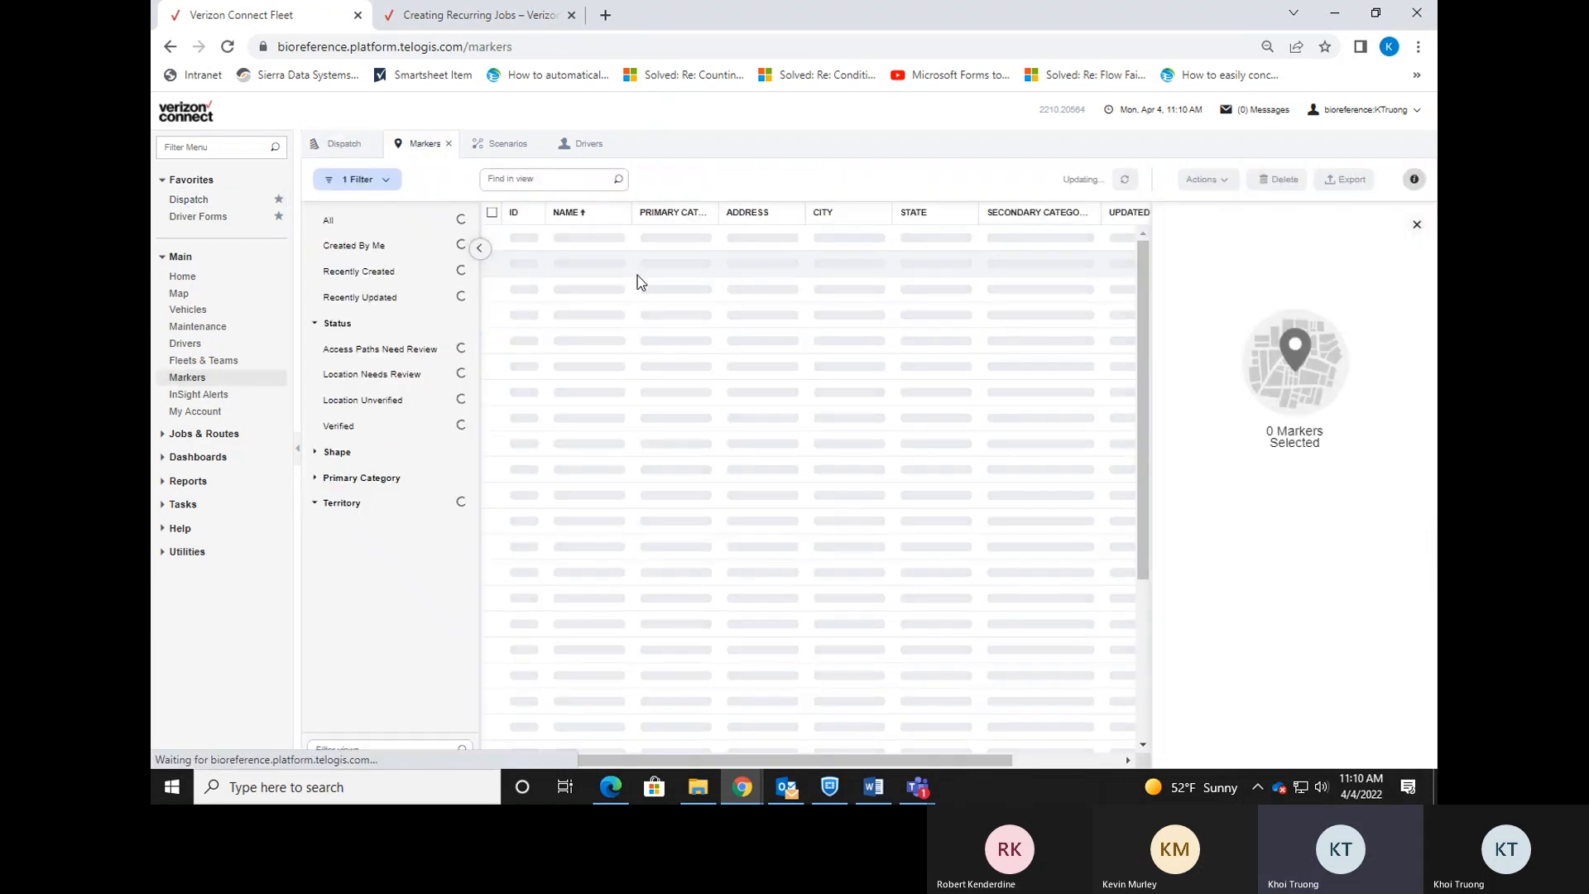
pyautogui.scroll(-5, 434, 538)
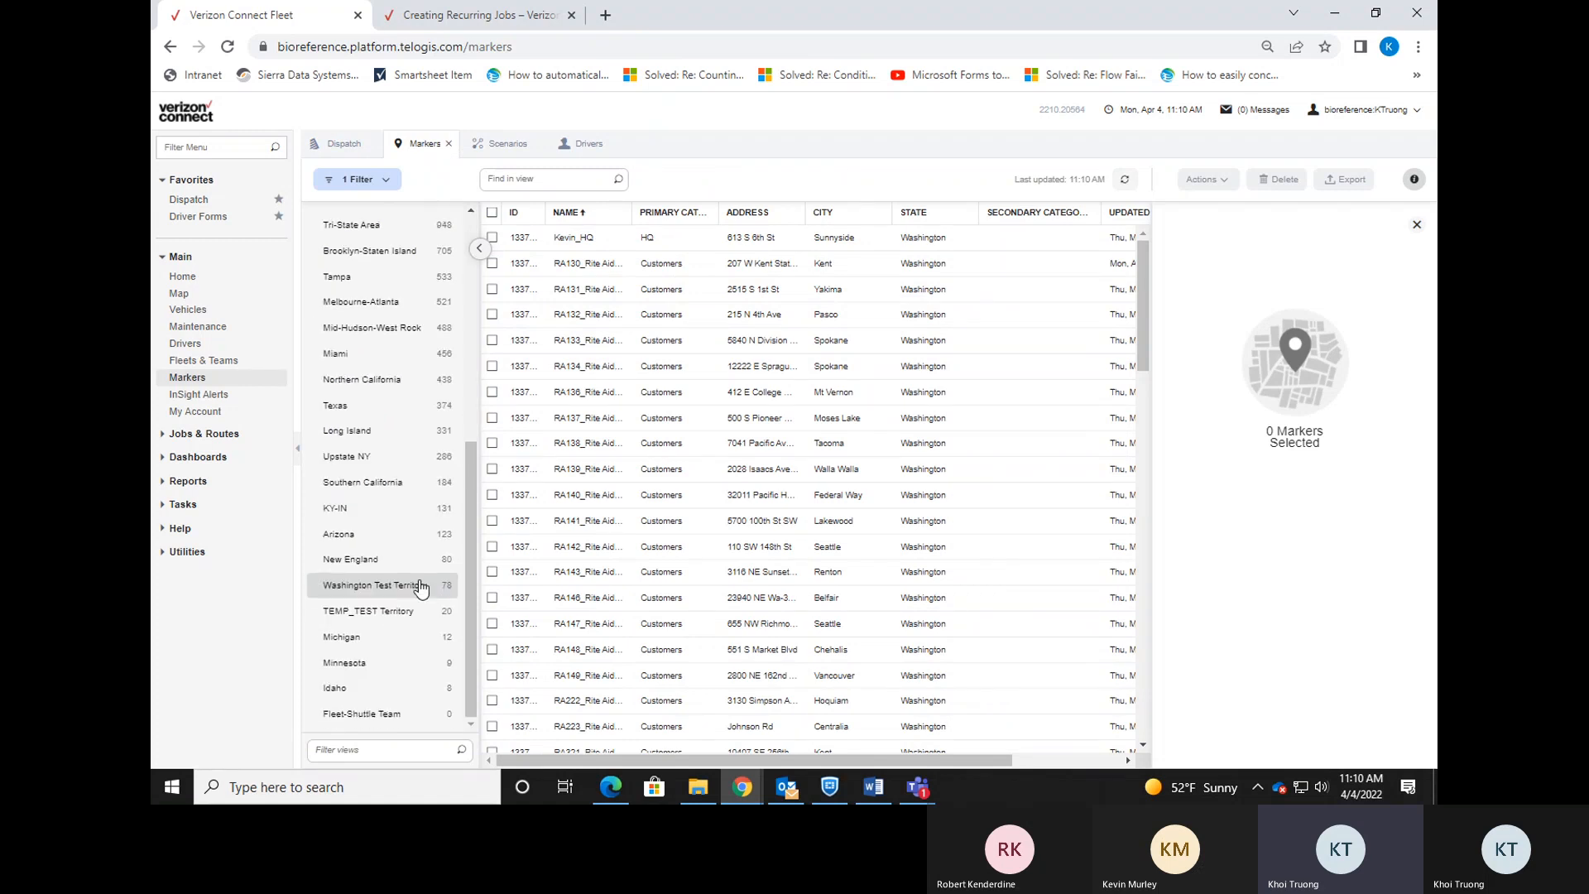
pyautogui.click(583, 179)
pyautogui.write('wates')
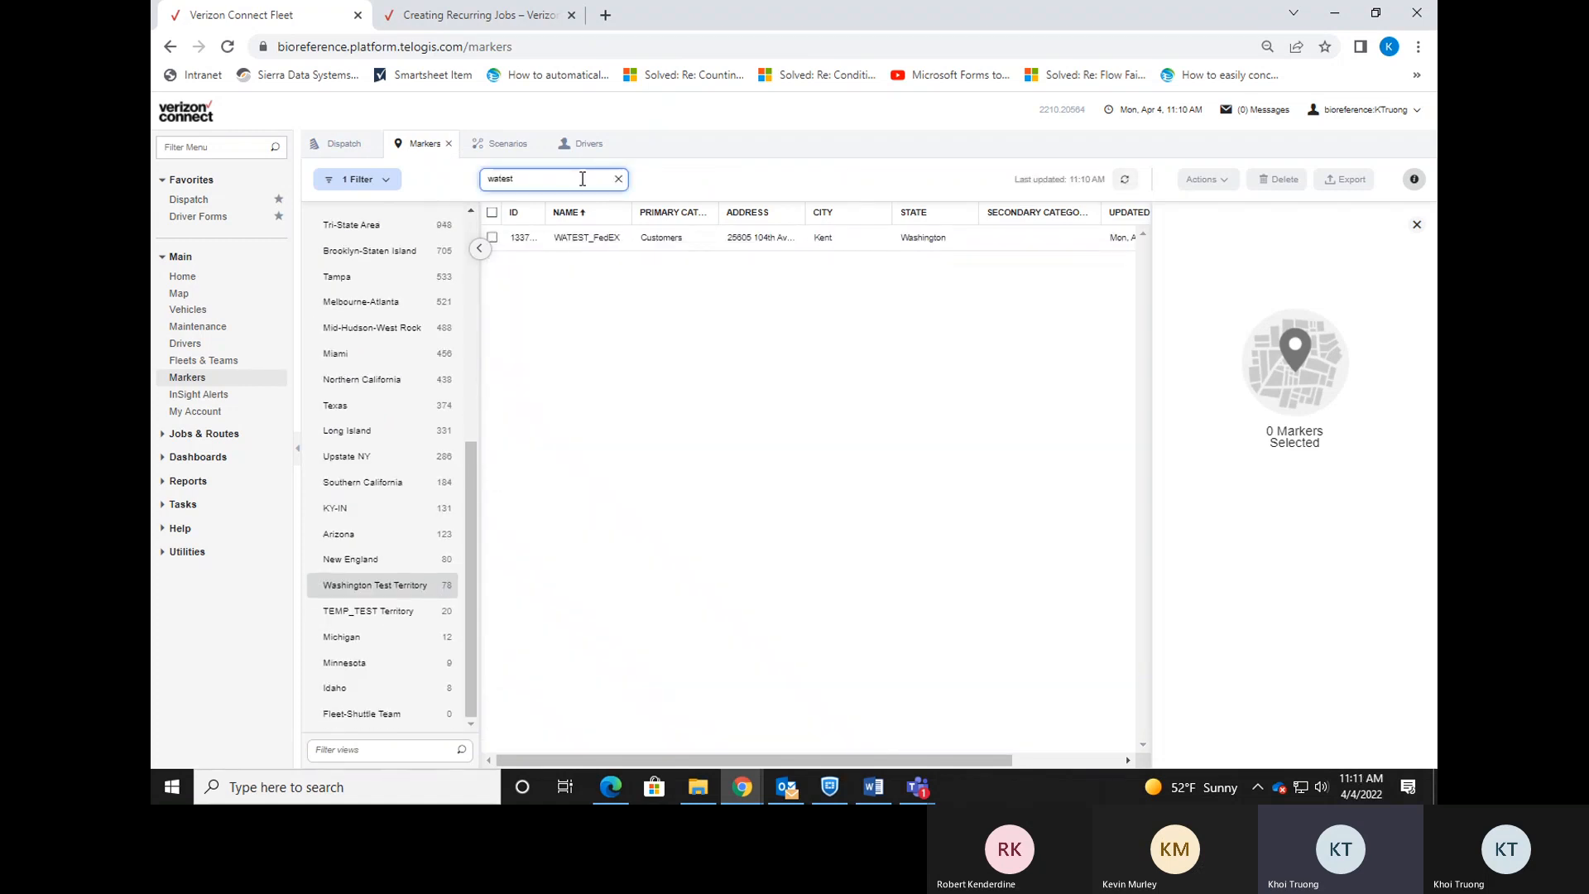
pyautogui.write('t')
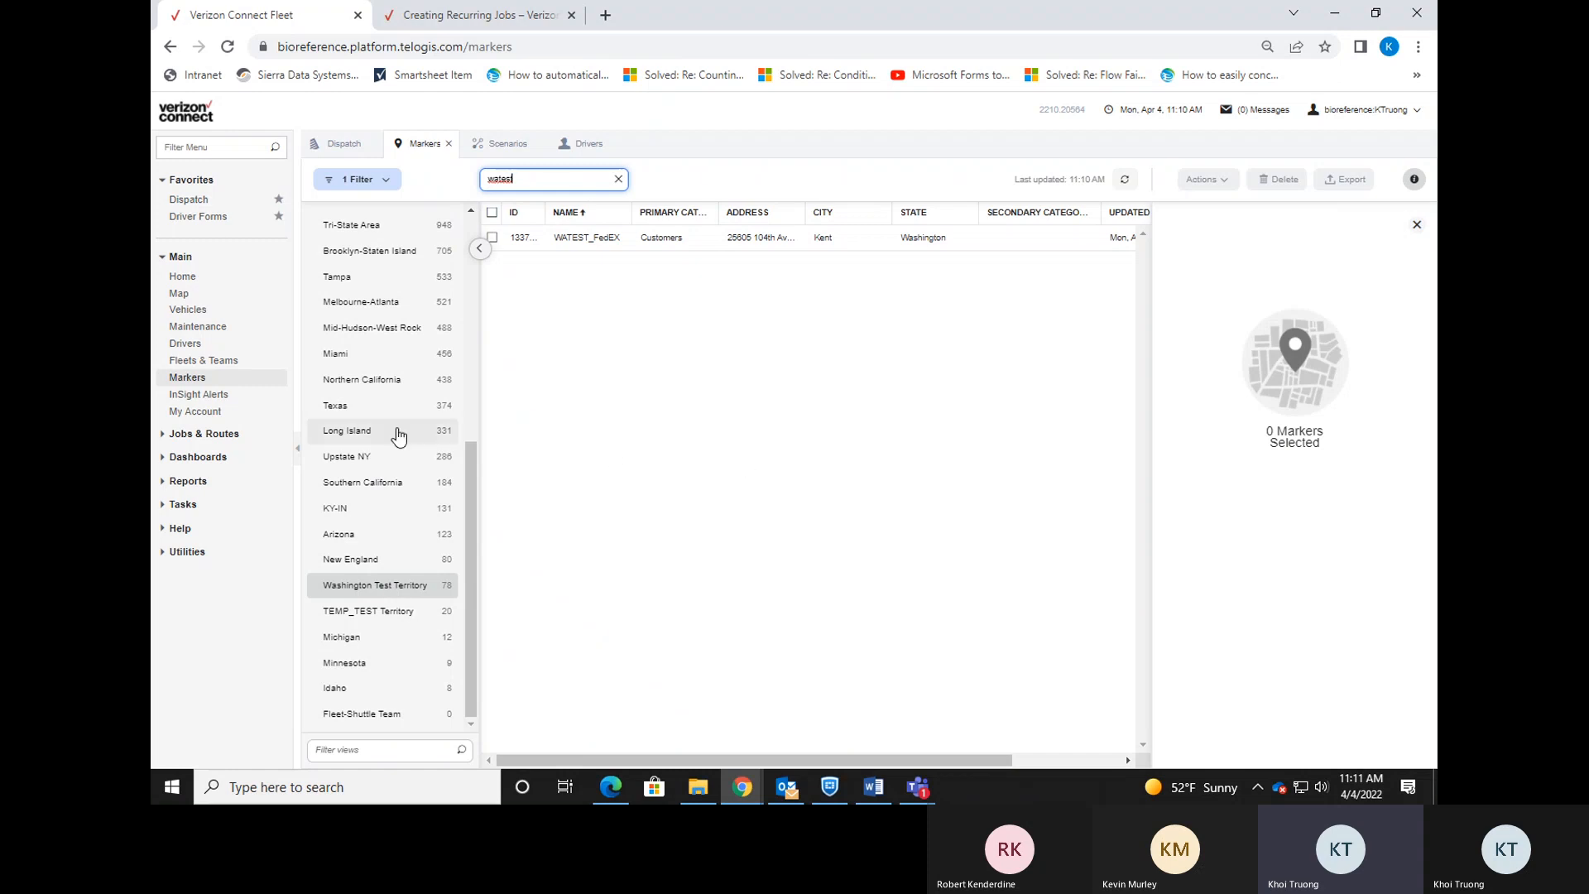
# Open Jobs & Routes > Recurring Jobs, keeping Washington Test Territory as the territory.
pyautogui.click(234, 435)
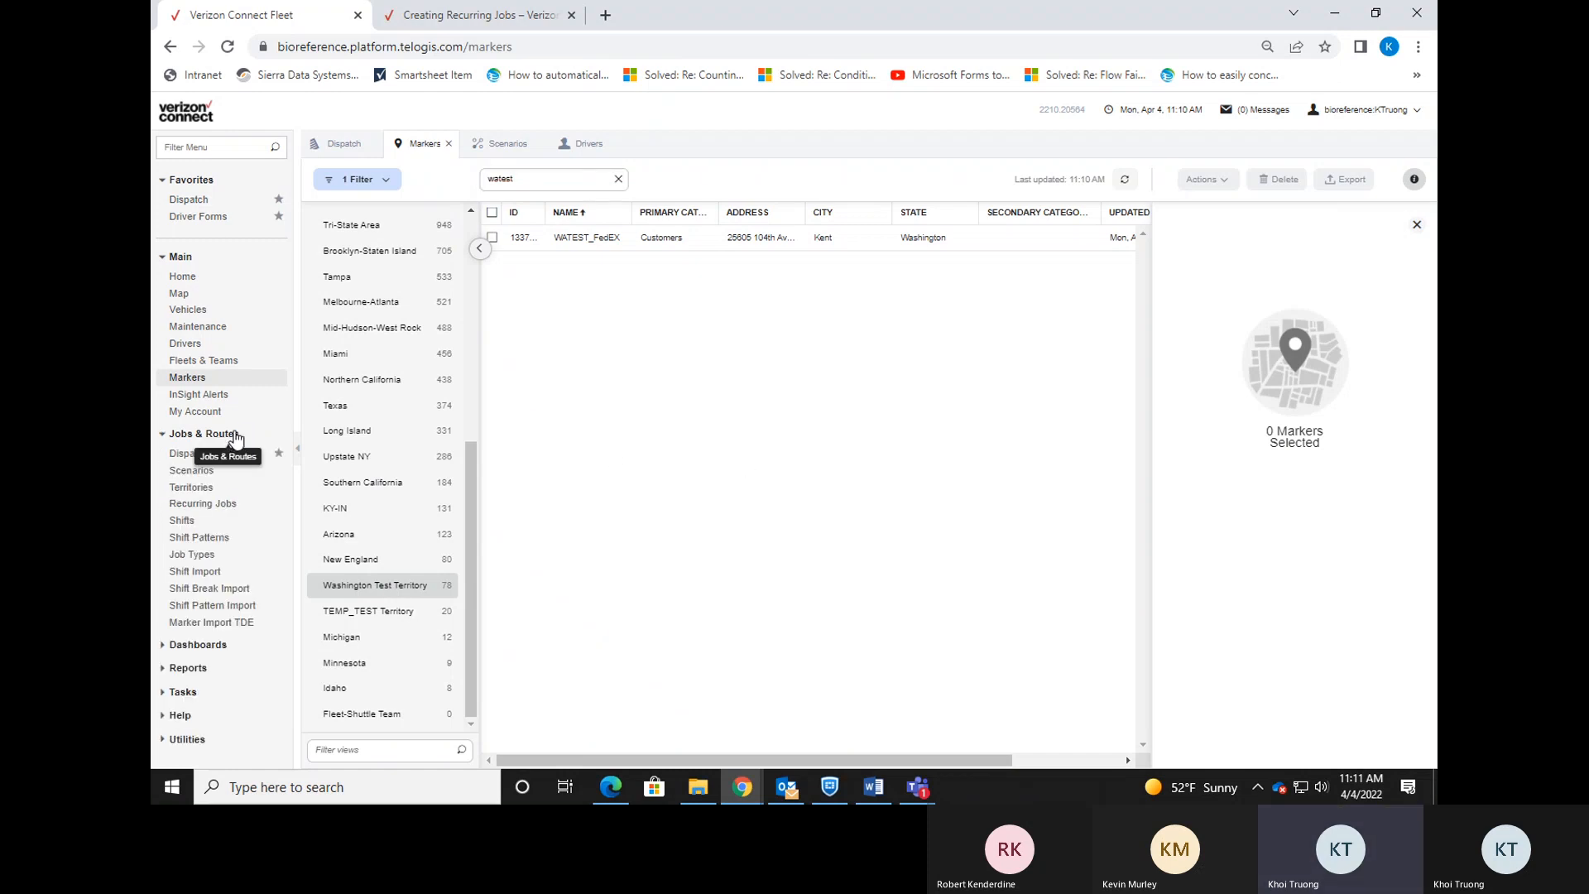
pyautogui.click(230, 511)
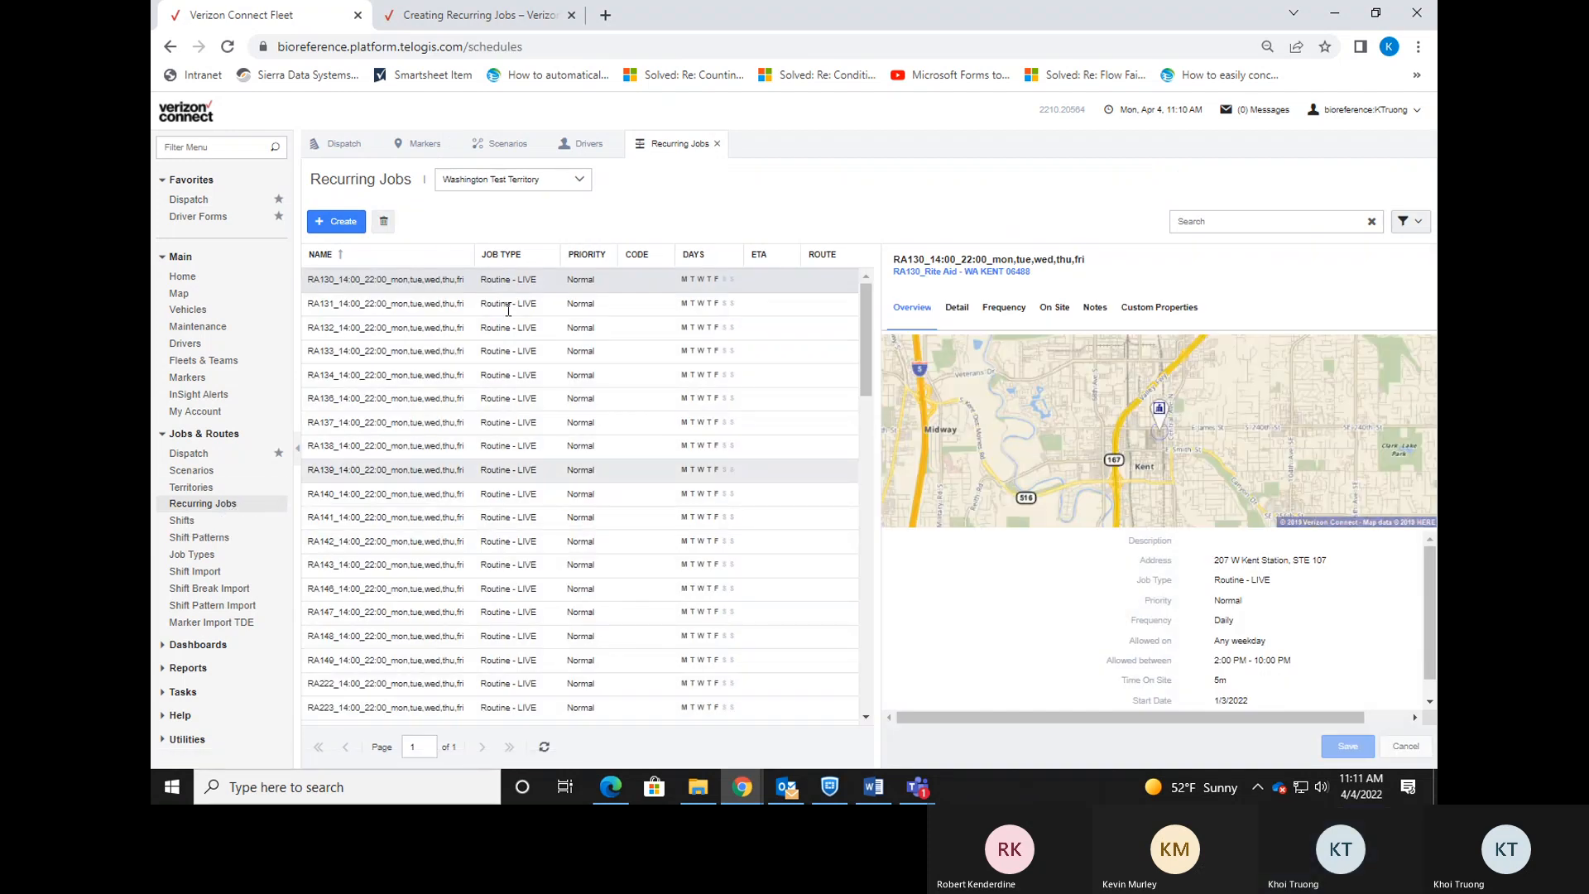
pyautogui.click(575, 189)
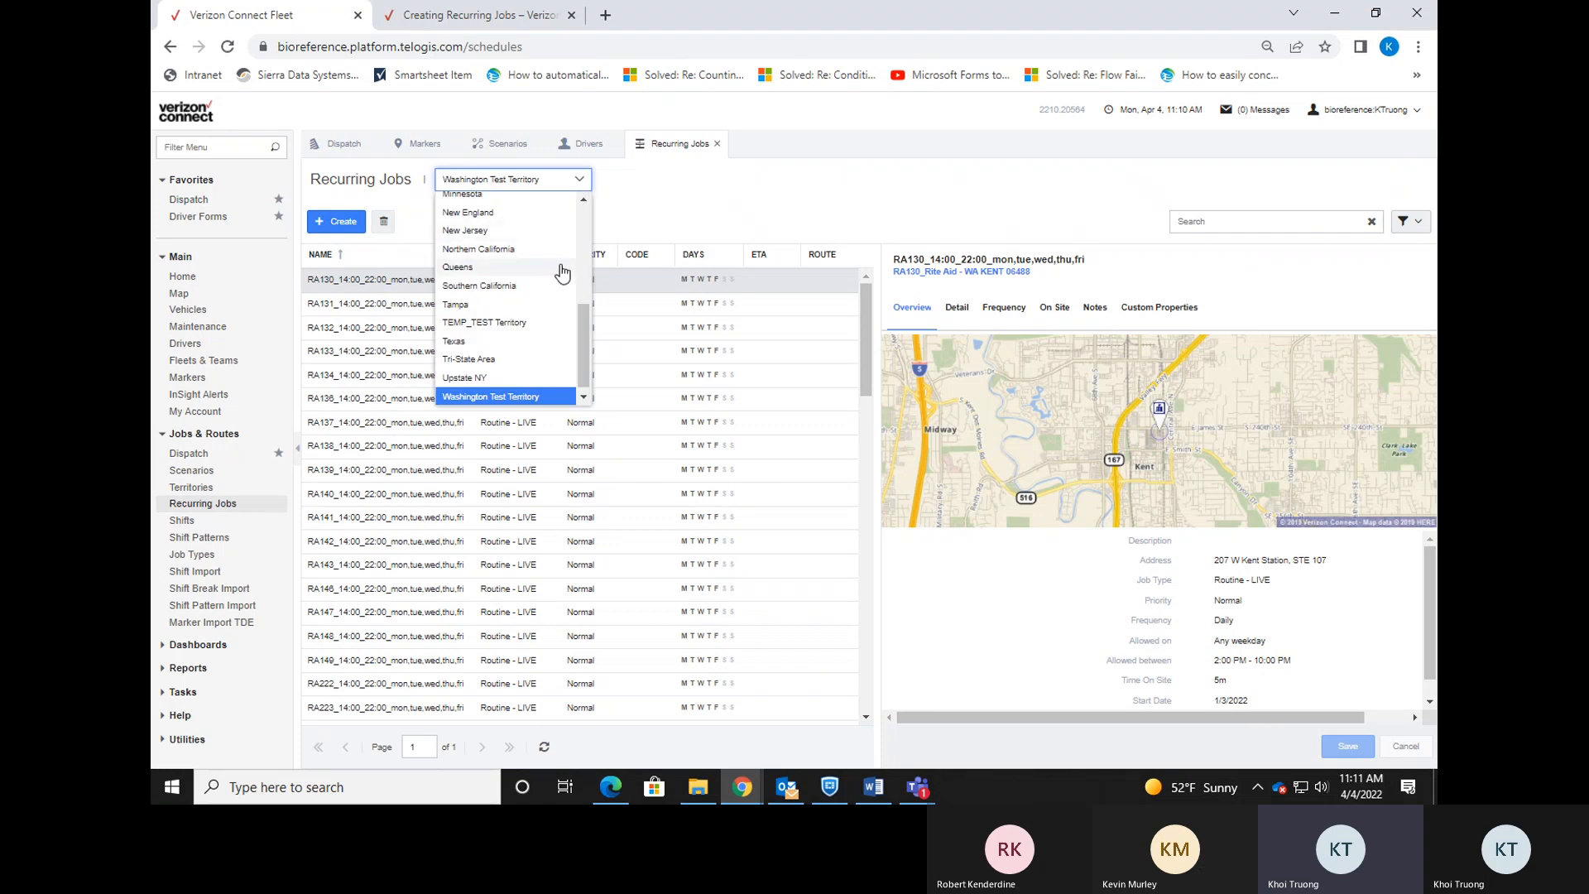
pyautogui.scroll(-5, 566, 265)
pyautogui.scroll(-5, 566, 265)
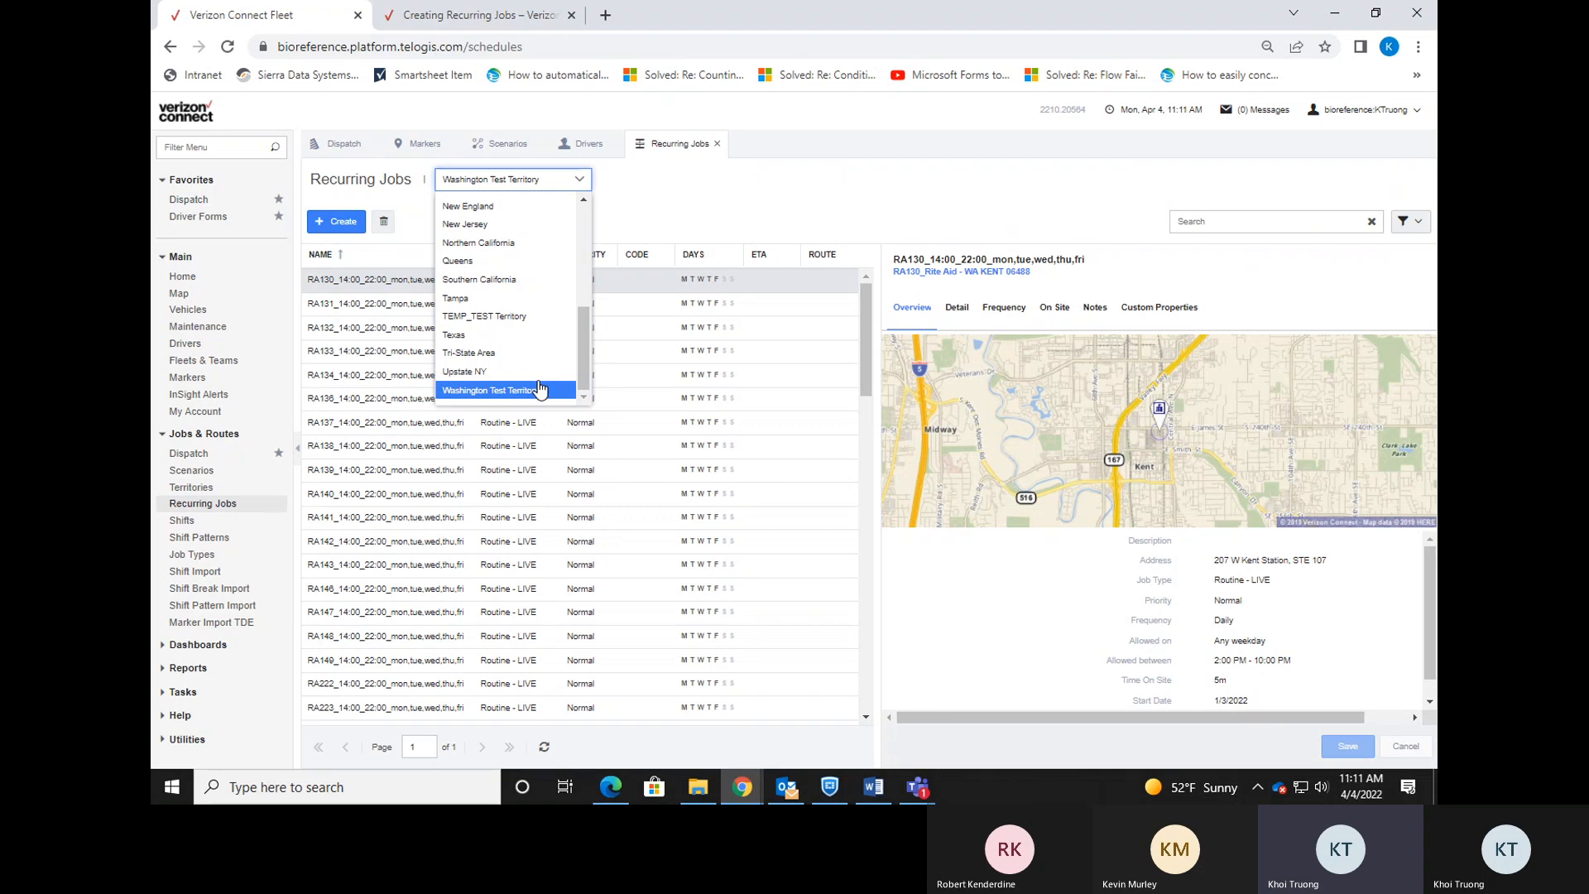
pyautogui.click(589, 185)
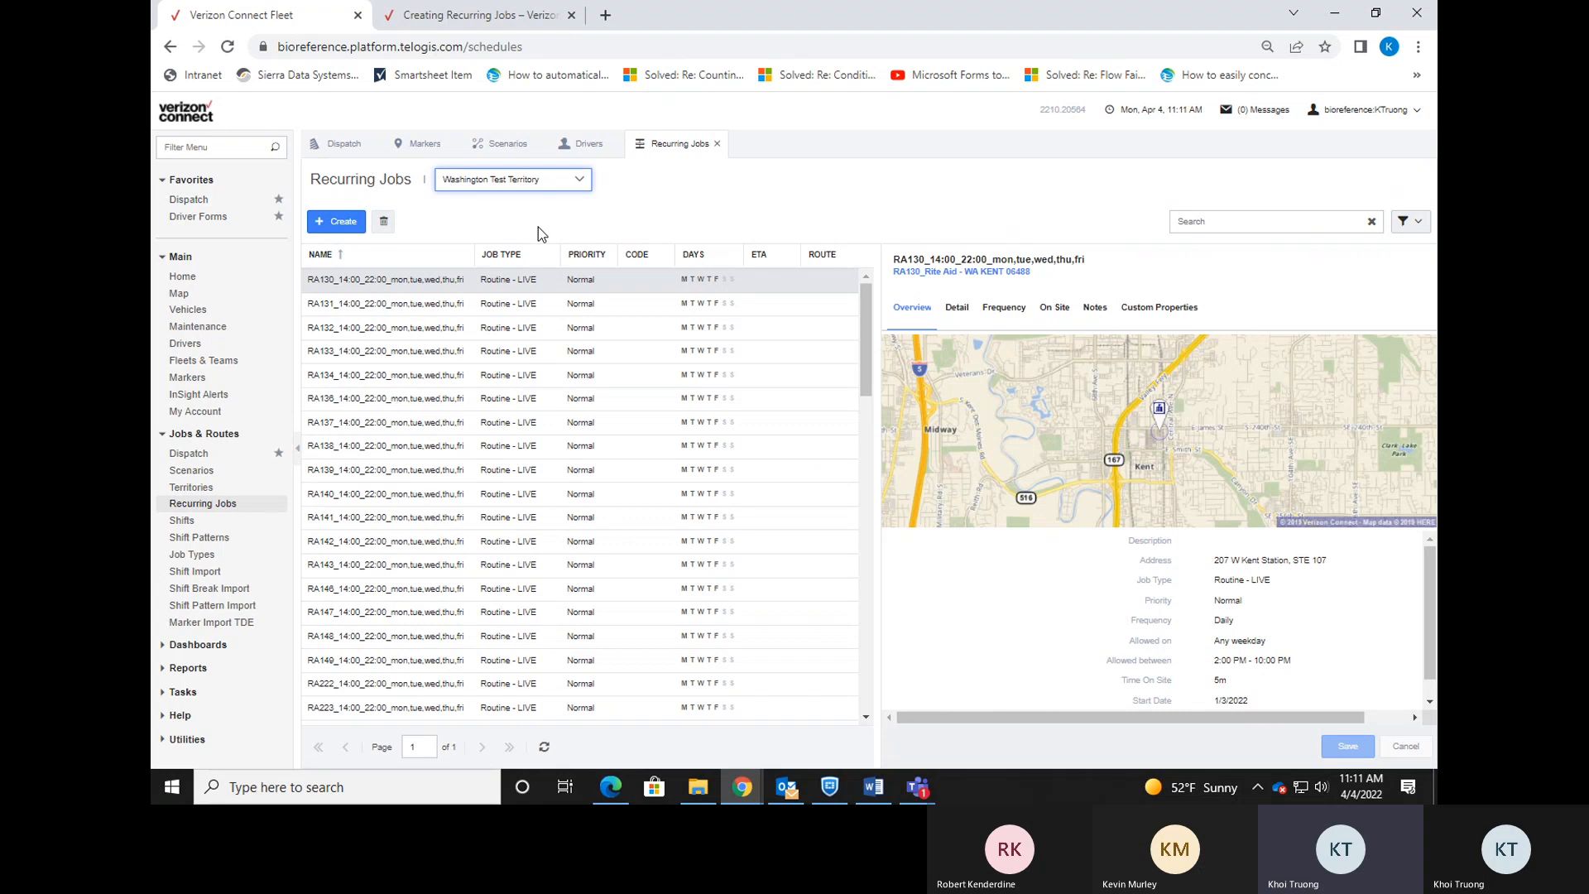
# Create a new recurring job and name it WATEST_15:00_20:00_mon,tue,wed,thu,fri.
pyautogui.click(347, 235)
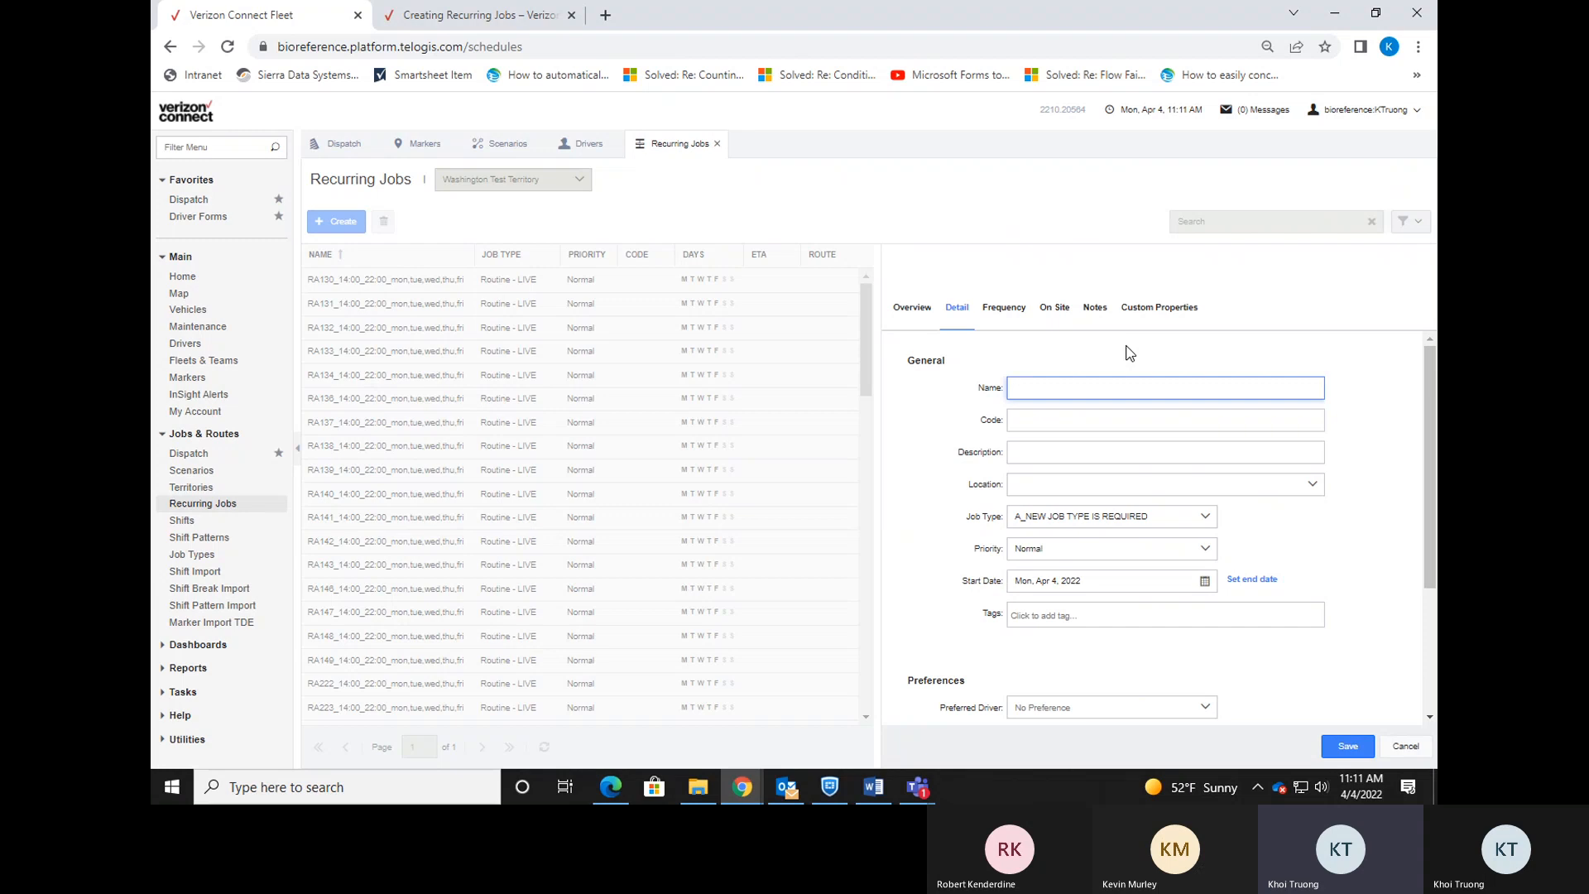
pyautogui.write('W')
pyautogui.write('0')
pyautogui.write('0:00')
pyautogui.press('BackSpace')
pyautogui.press('BackSpace')
pyautogui.press('BackSpace')
pyautogui.write('20')
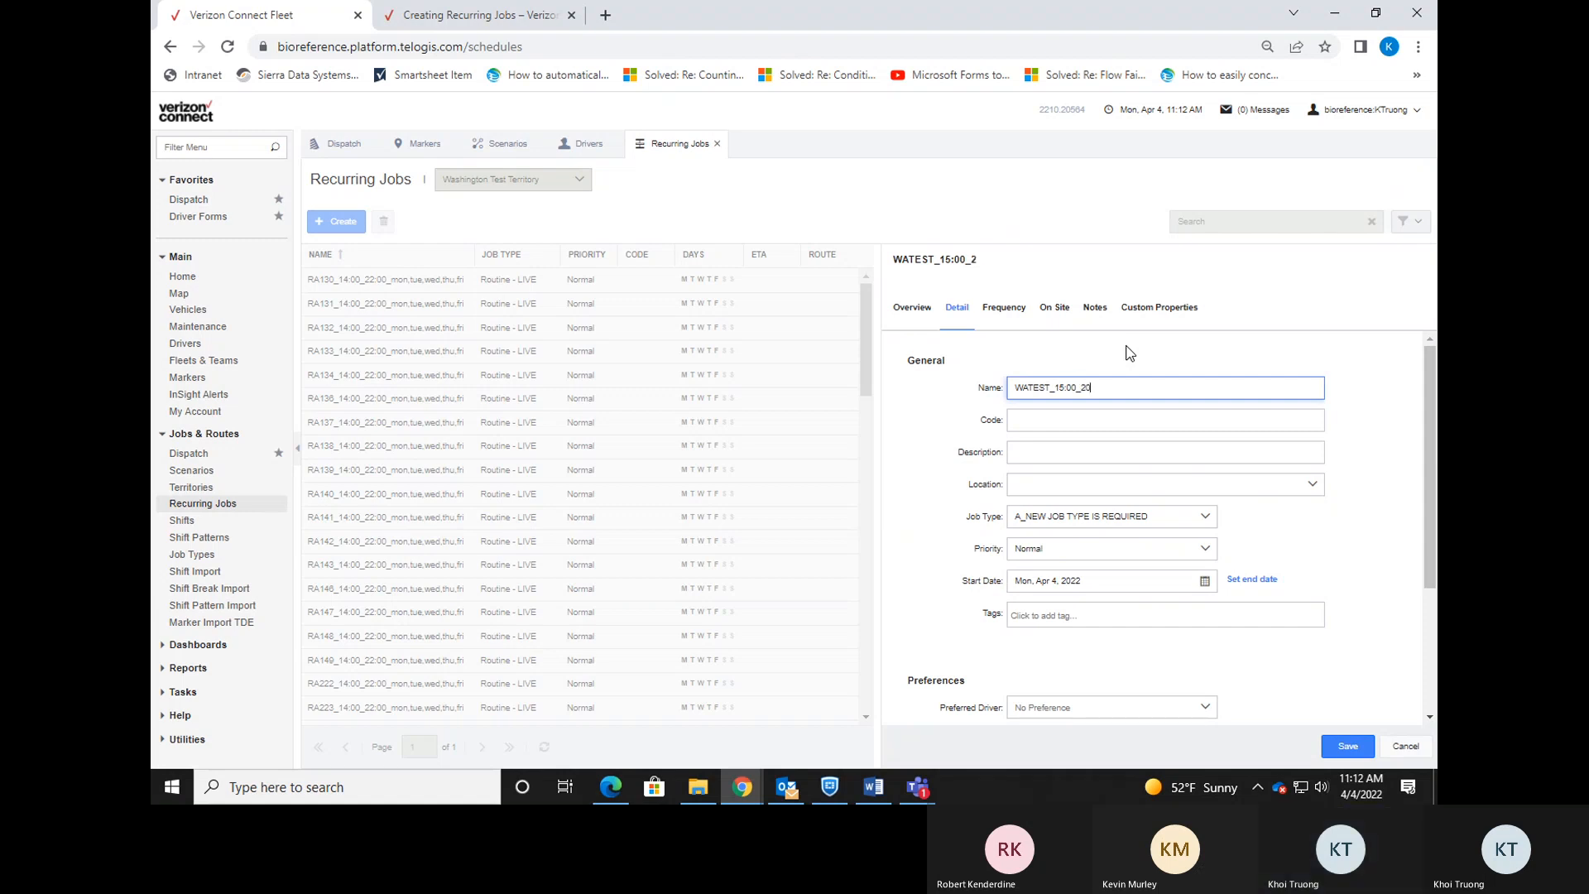
pyautogui.write(':00_')
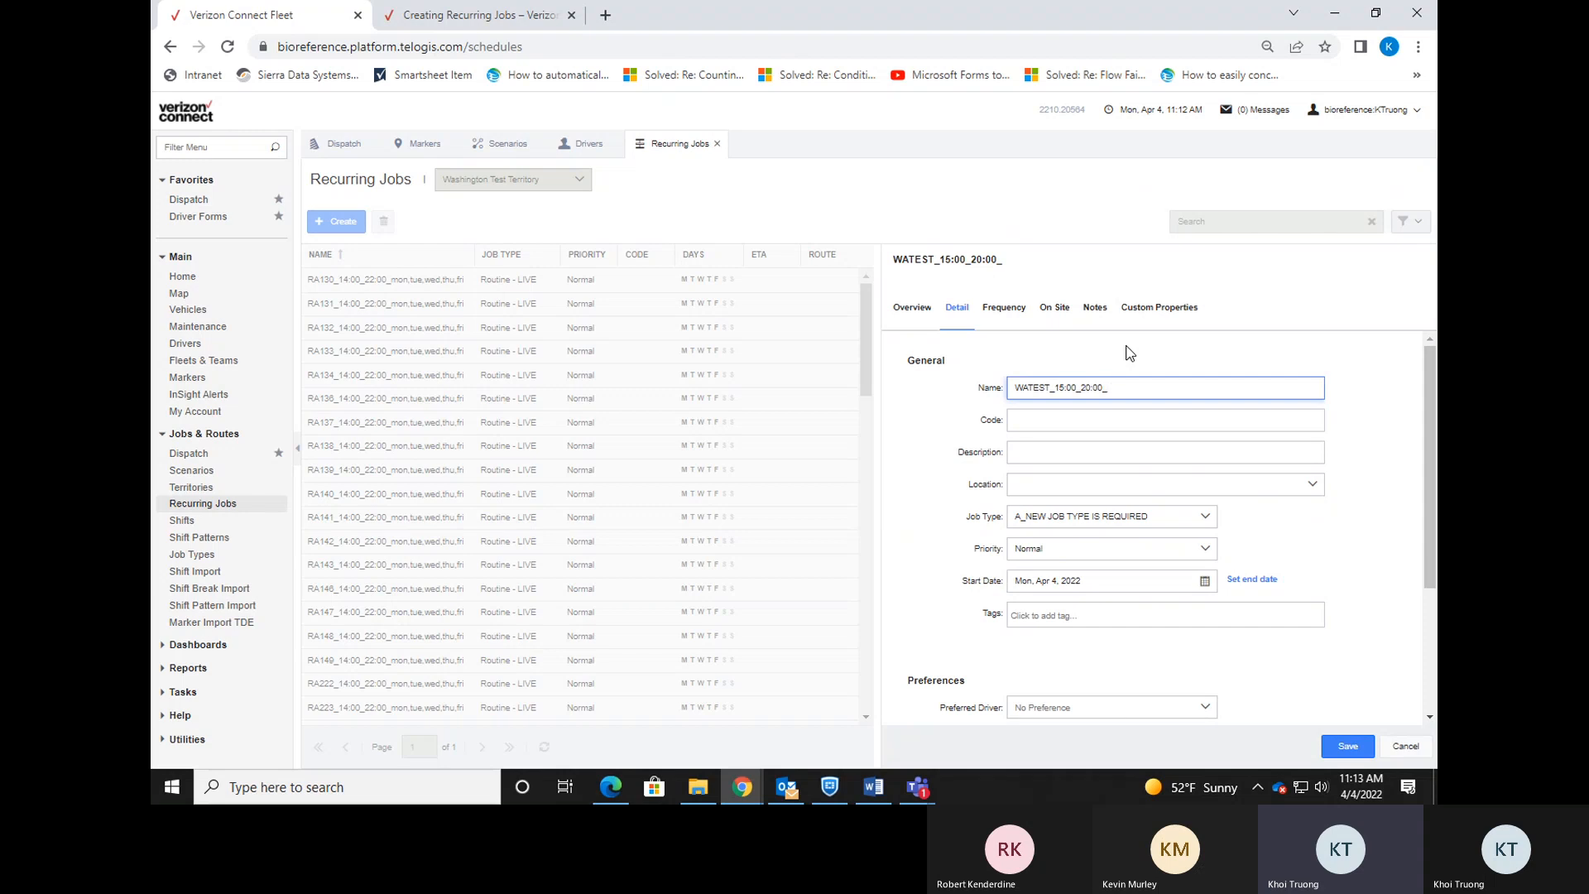
pyautogui.write('mo')
pyautogui.write('n,tue,wed,')
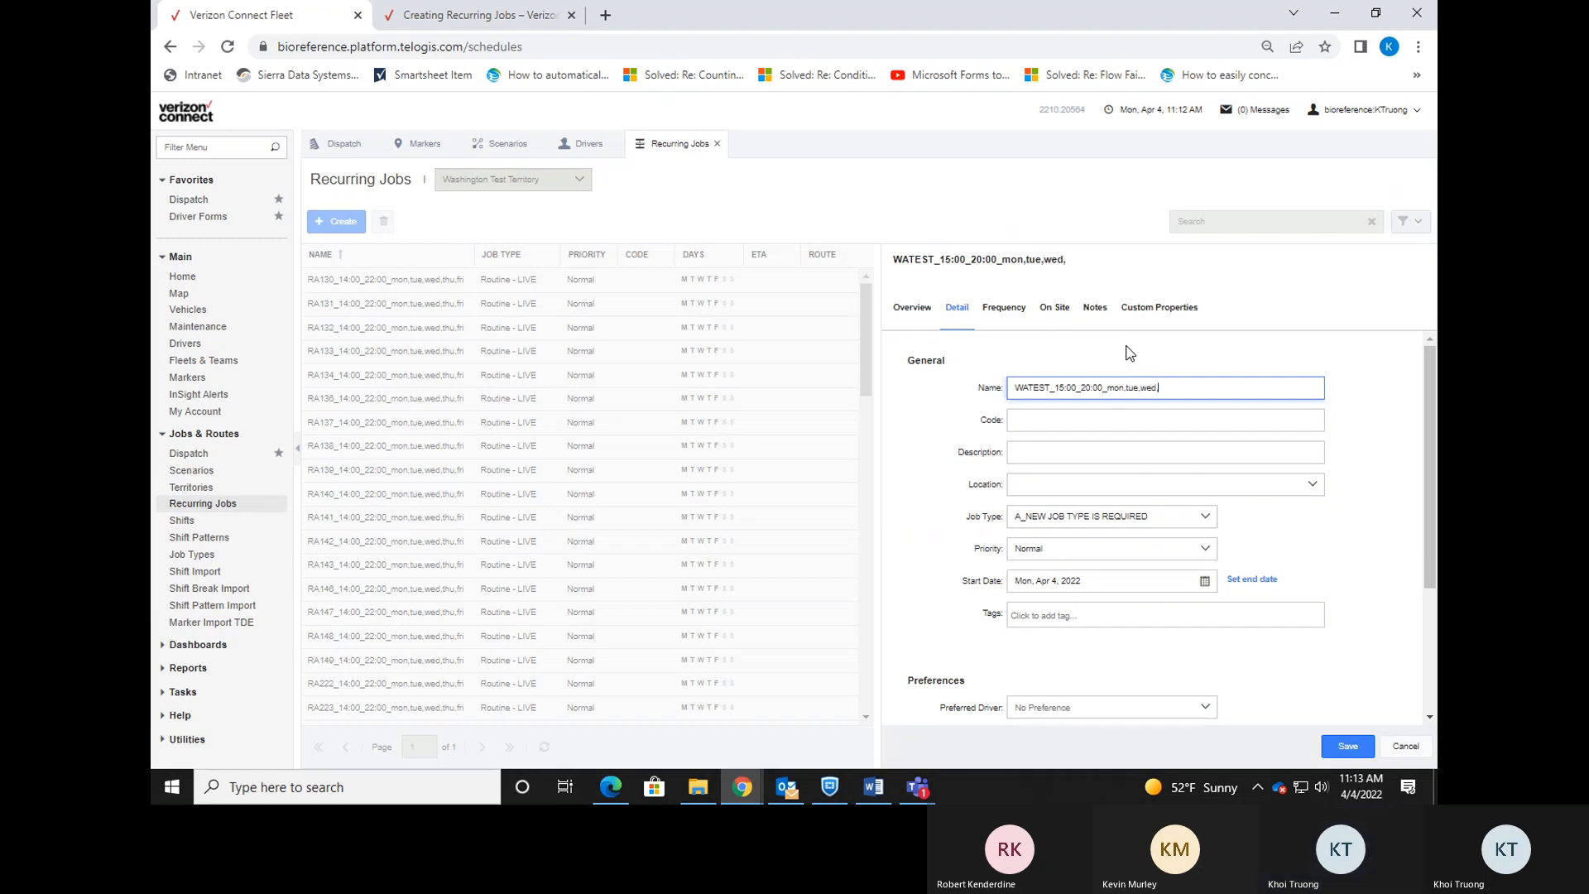
pyautogui.write('thu,fri')
pyautogui.click(1263, 361)
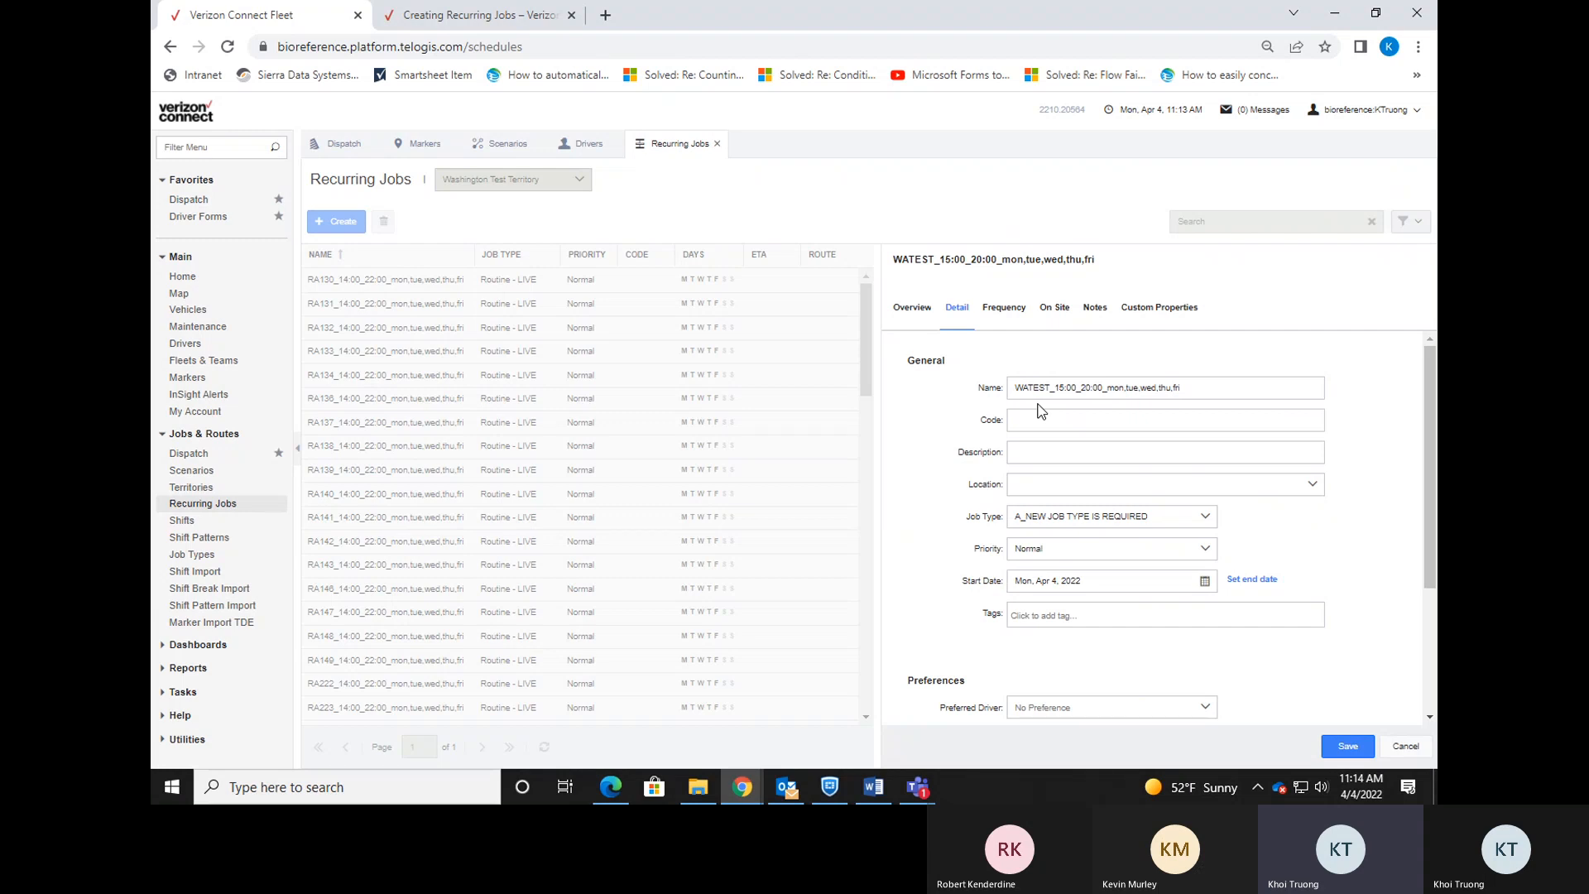
# Filter the Location list by 'WATEST' and choose WATEST_FedEX as the job location.
pyautogui.click(1314, 486)
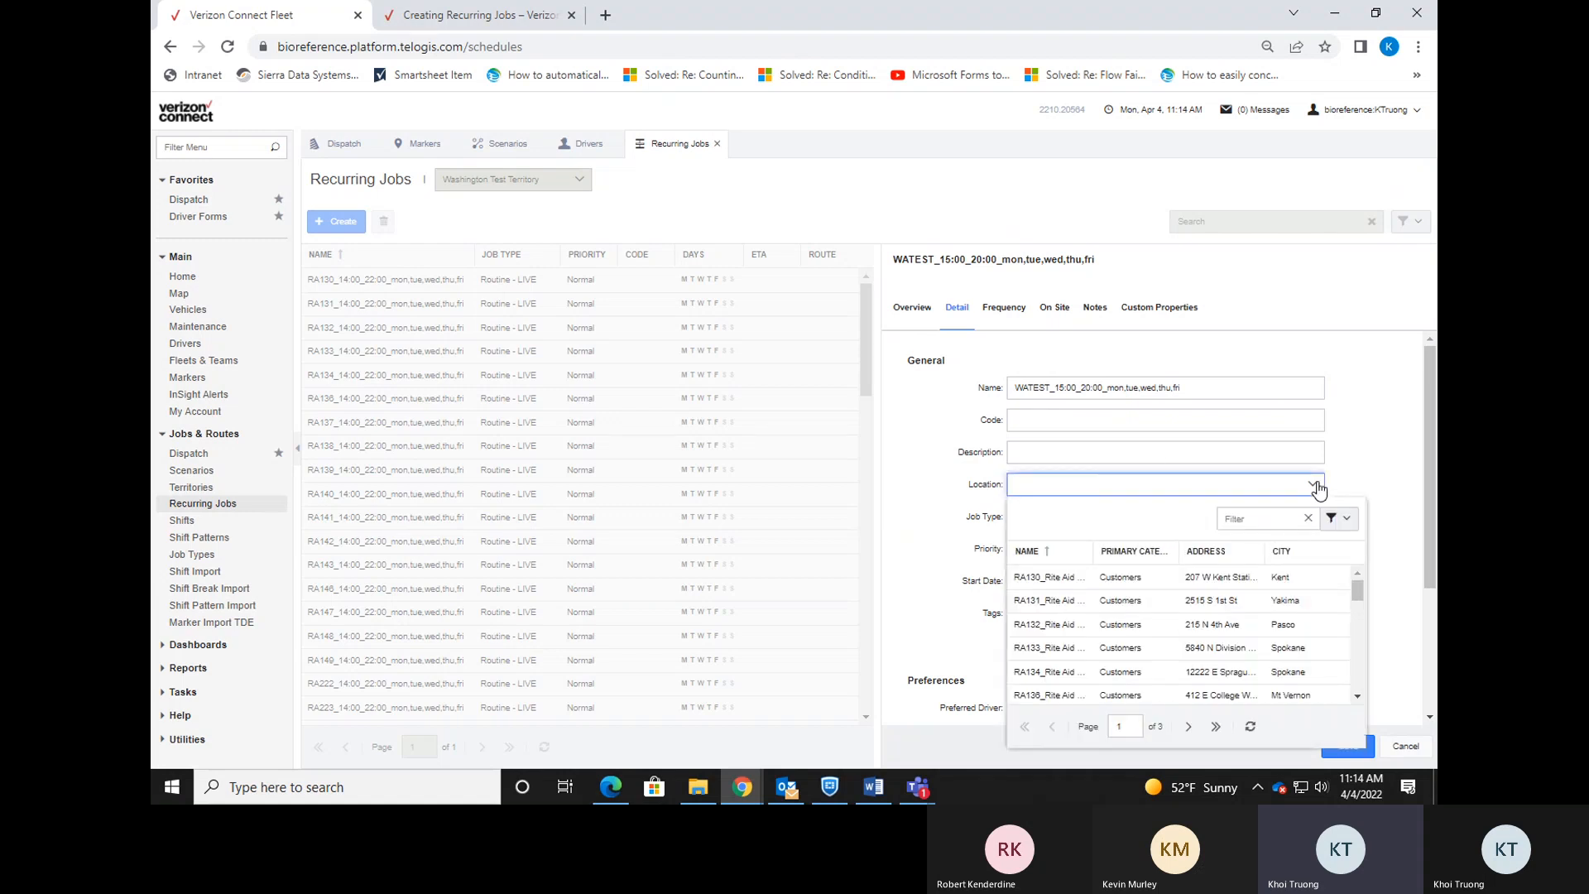
pyautogui.click(1262, 525)
pyautogui.write('WATEST')
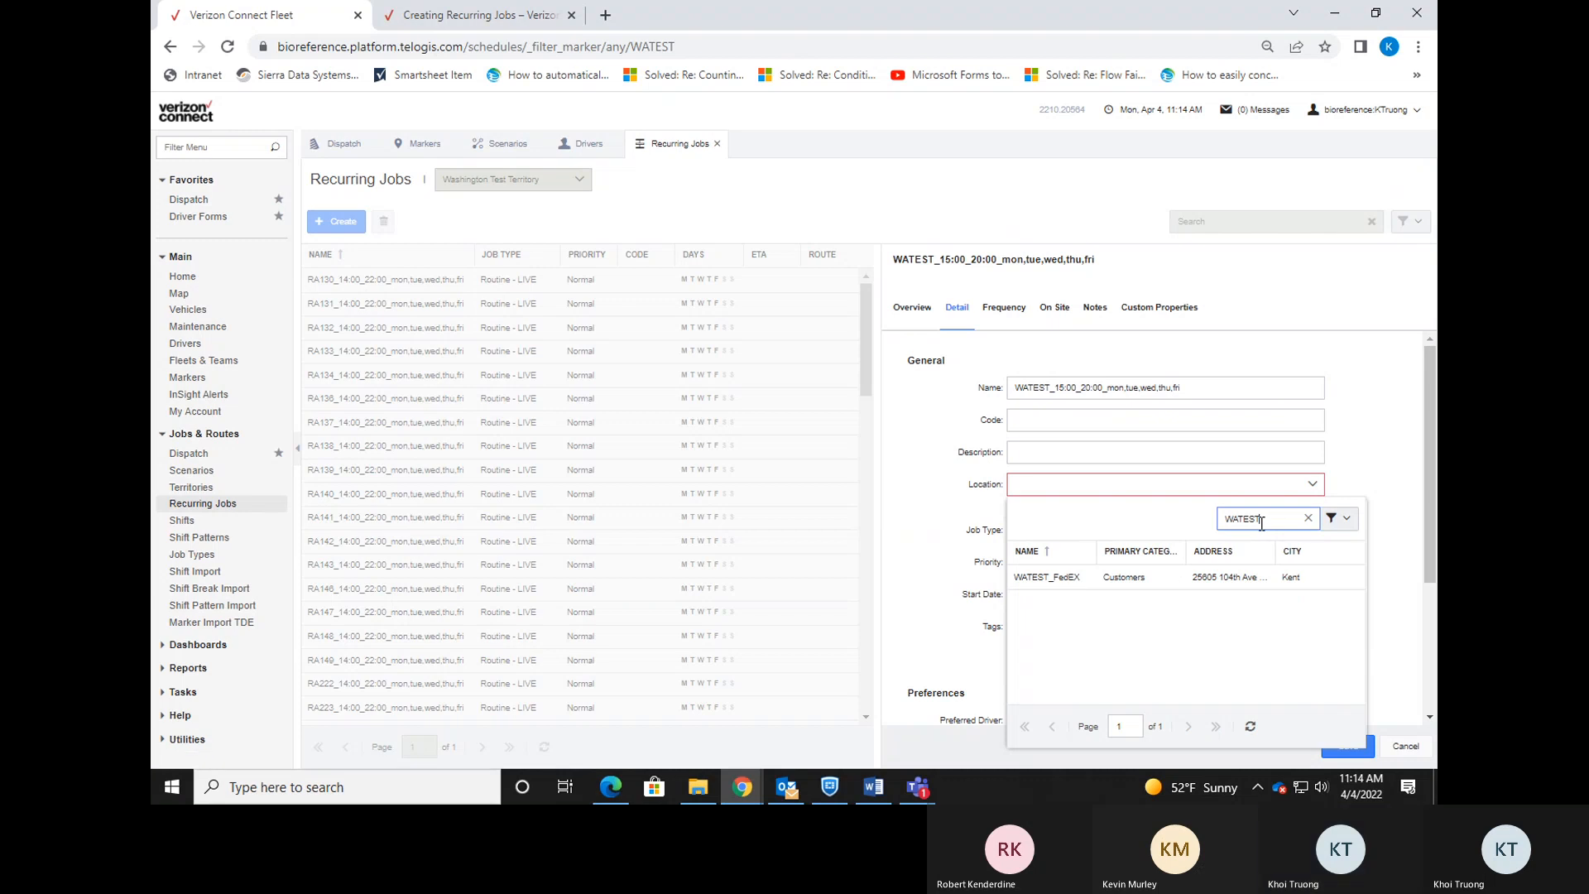
pyautogui.click(1108, 588)
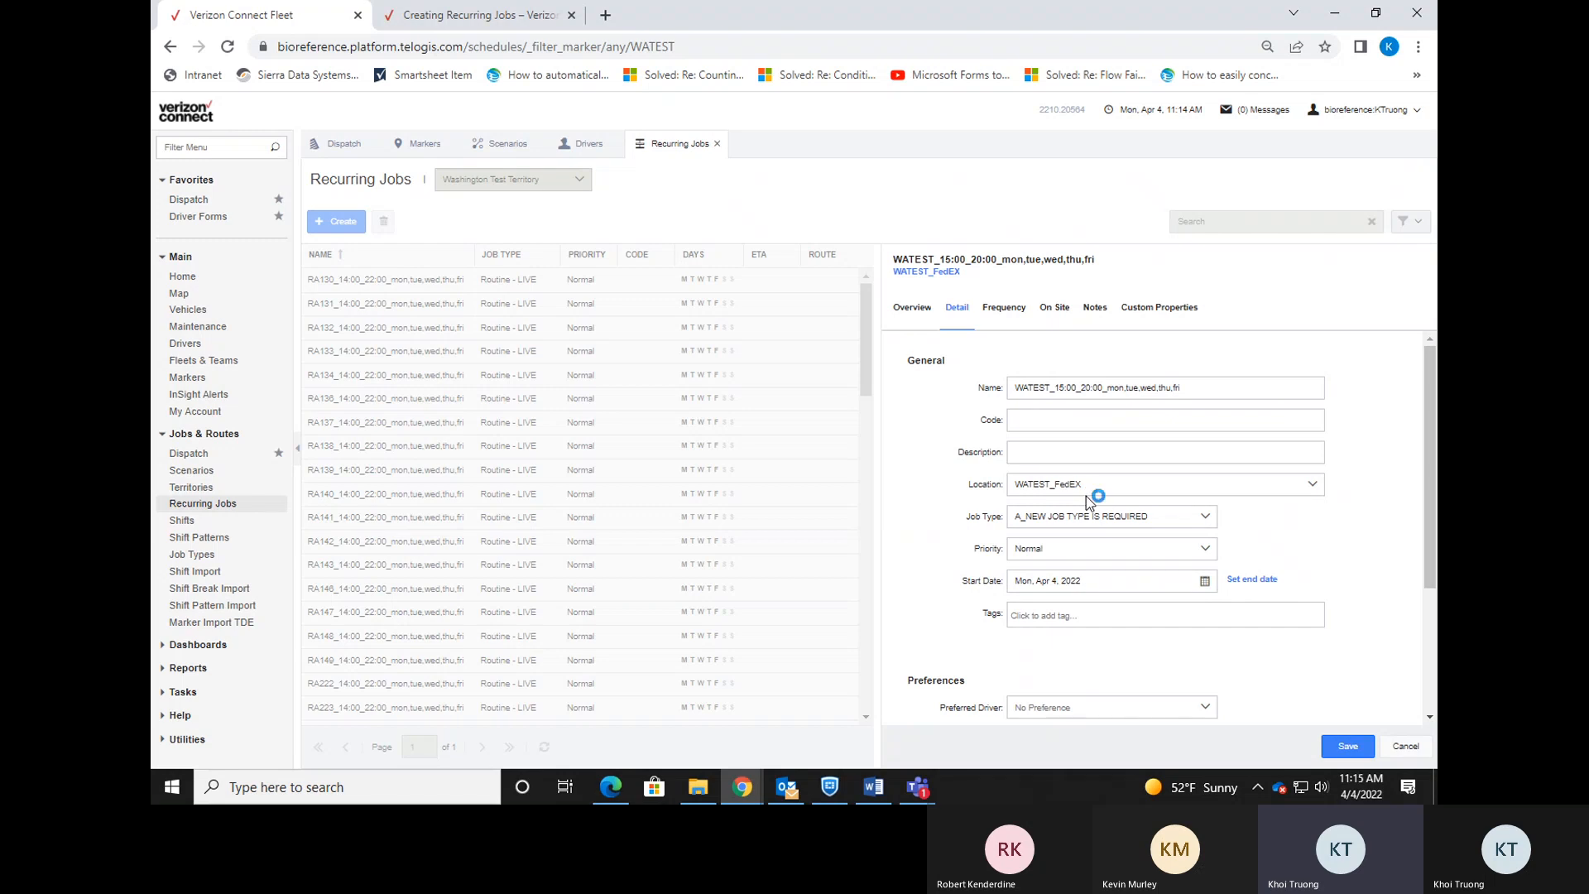
# Choose Routine - LIVE as the recurring job's type.
pyautogui.click(1211, 523)
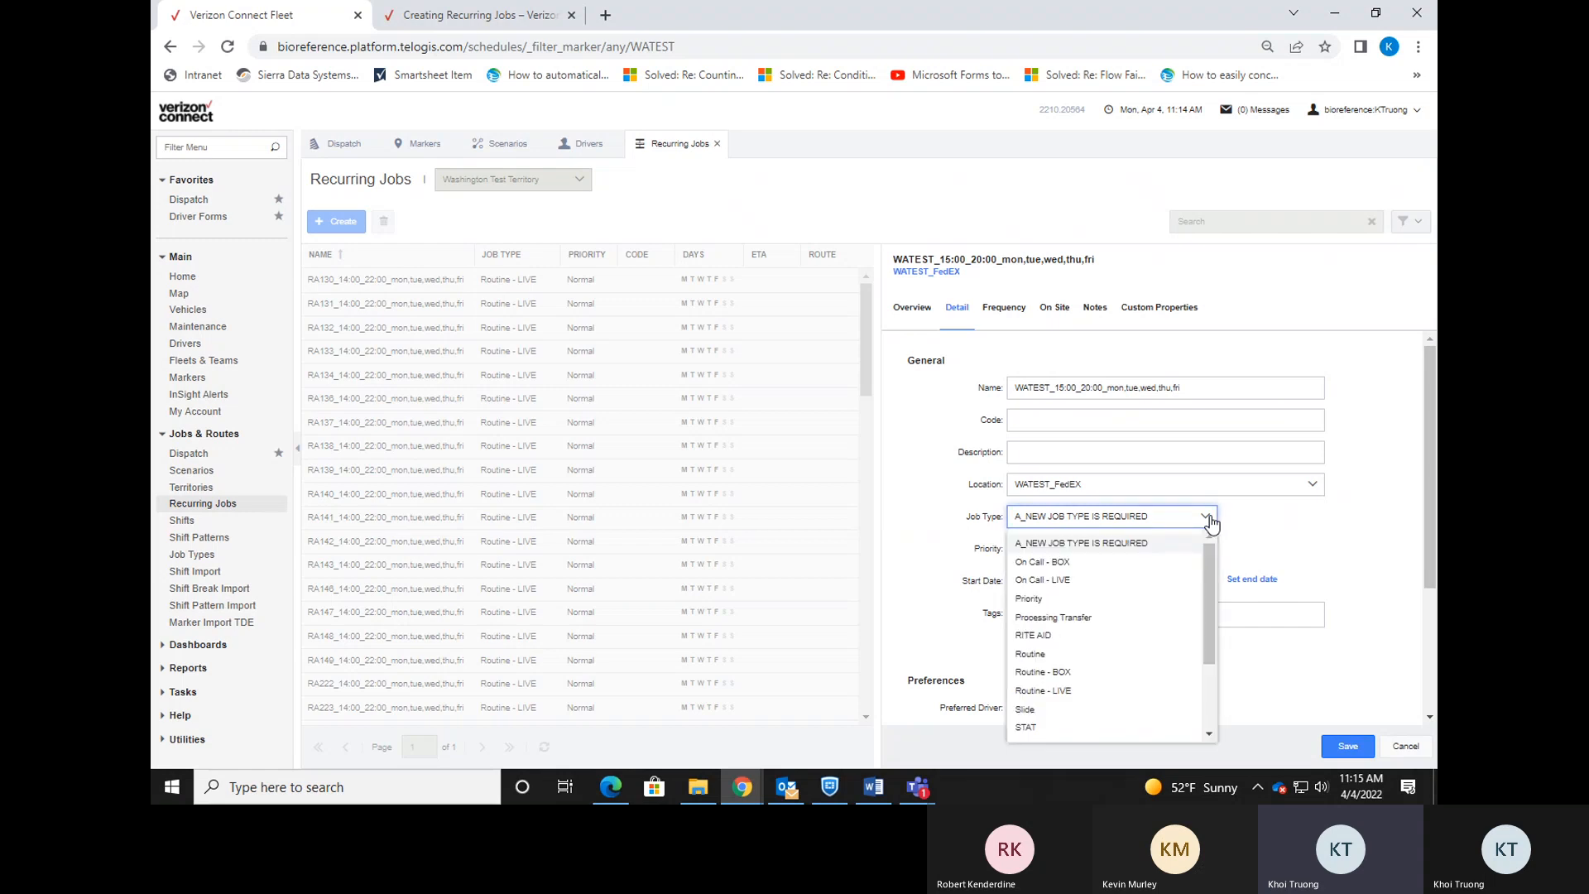
pyautogui.click(1102, 690)
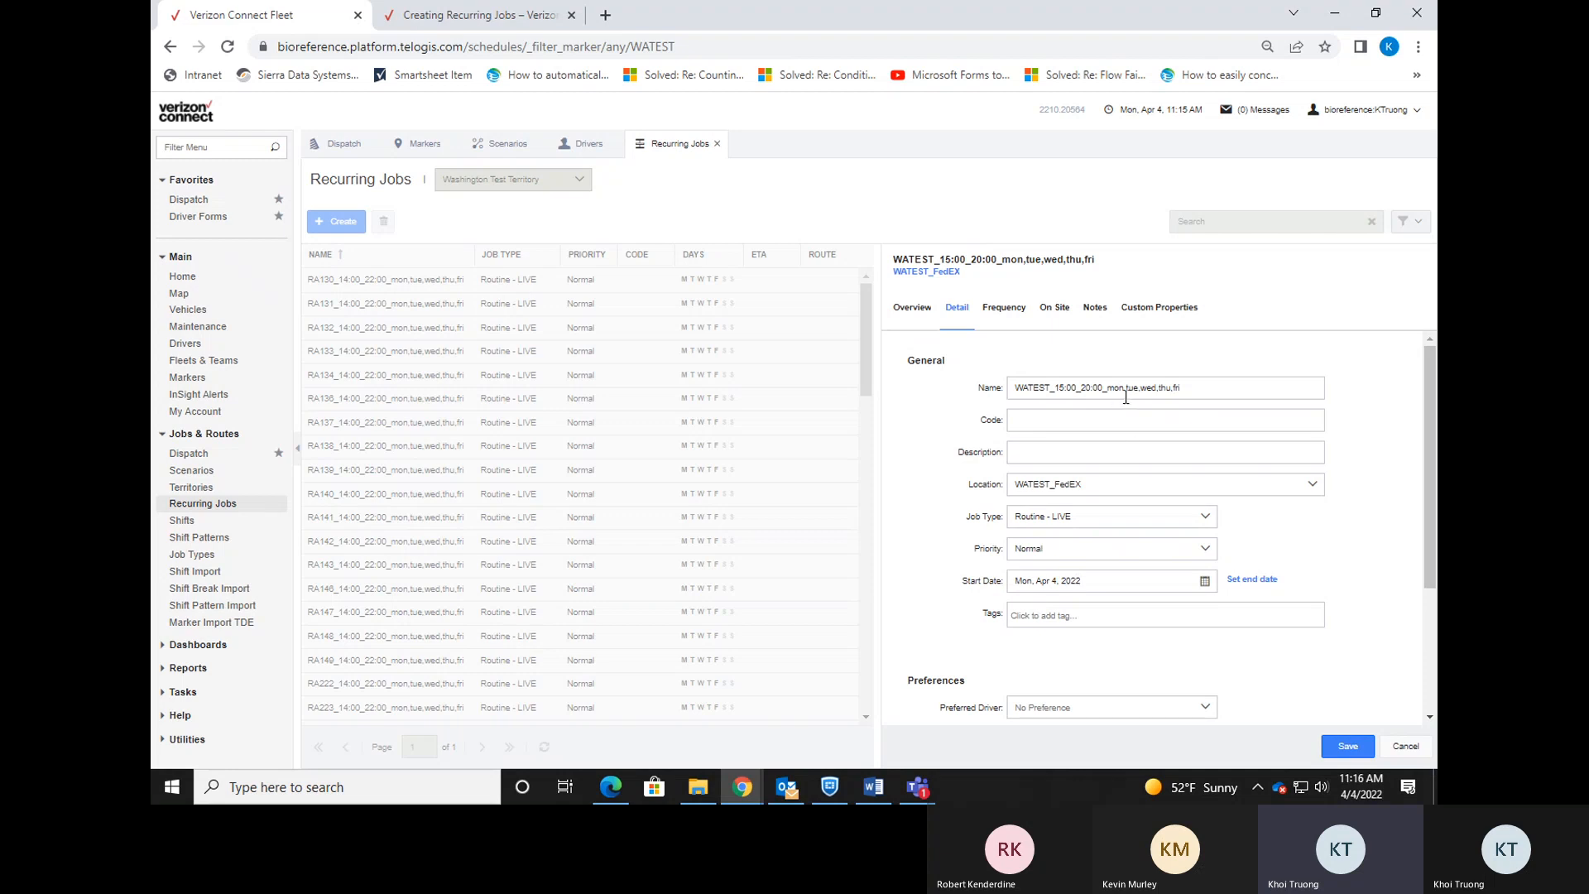
# Set the start date to Apr 5, then change it back to Apr 4, 2022.
pyautogui.click(1204, 581)
pyautogui.click(1089, 419)
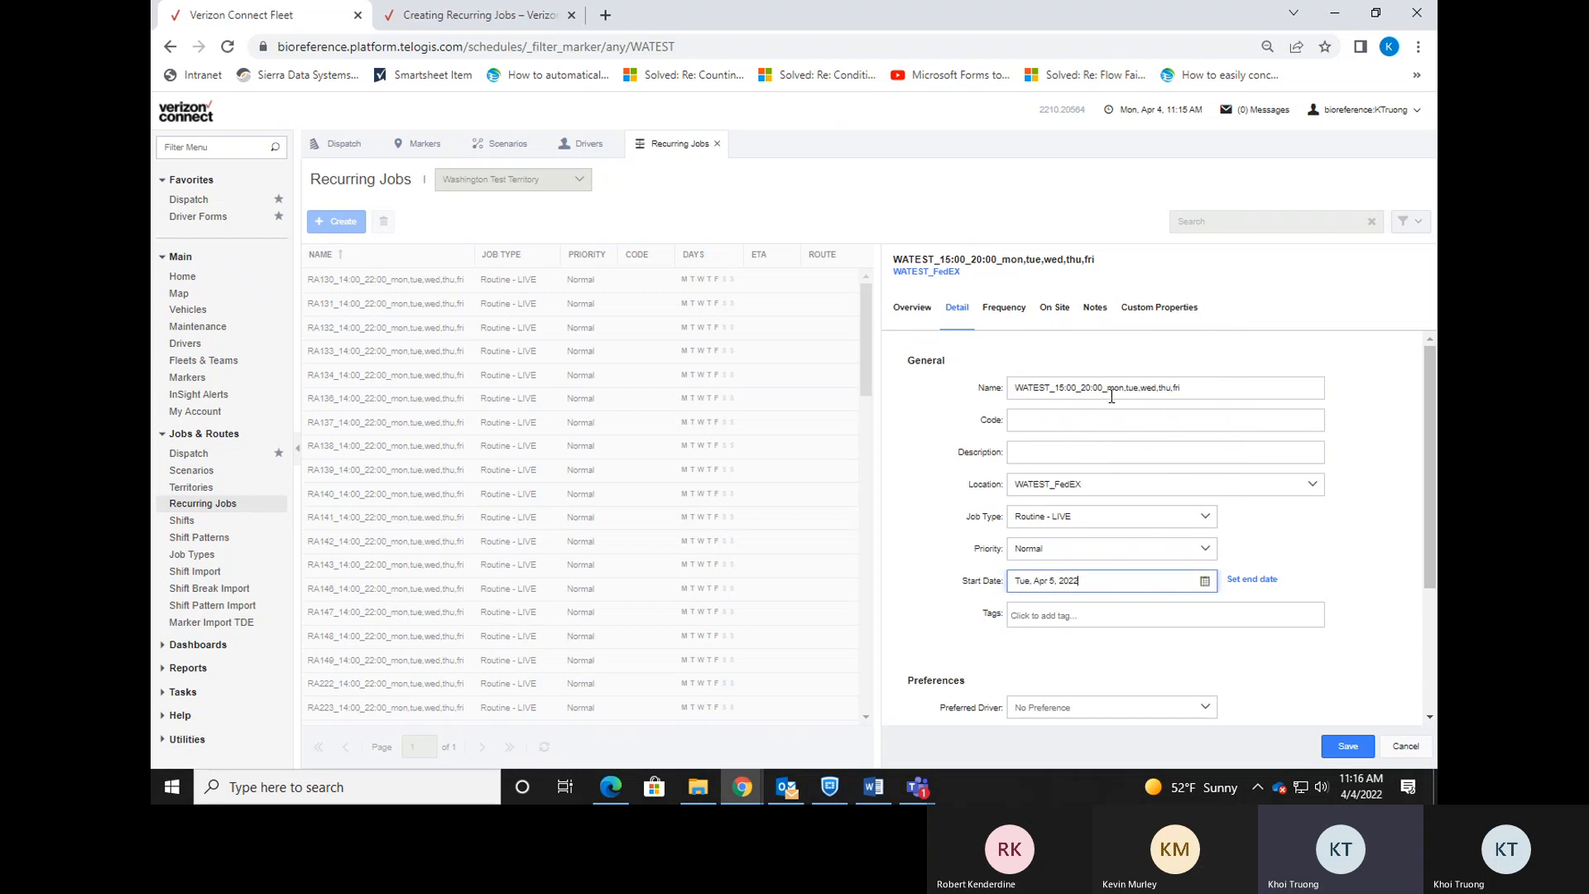
pyautogui.click(1205, 581)
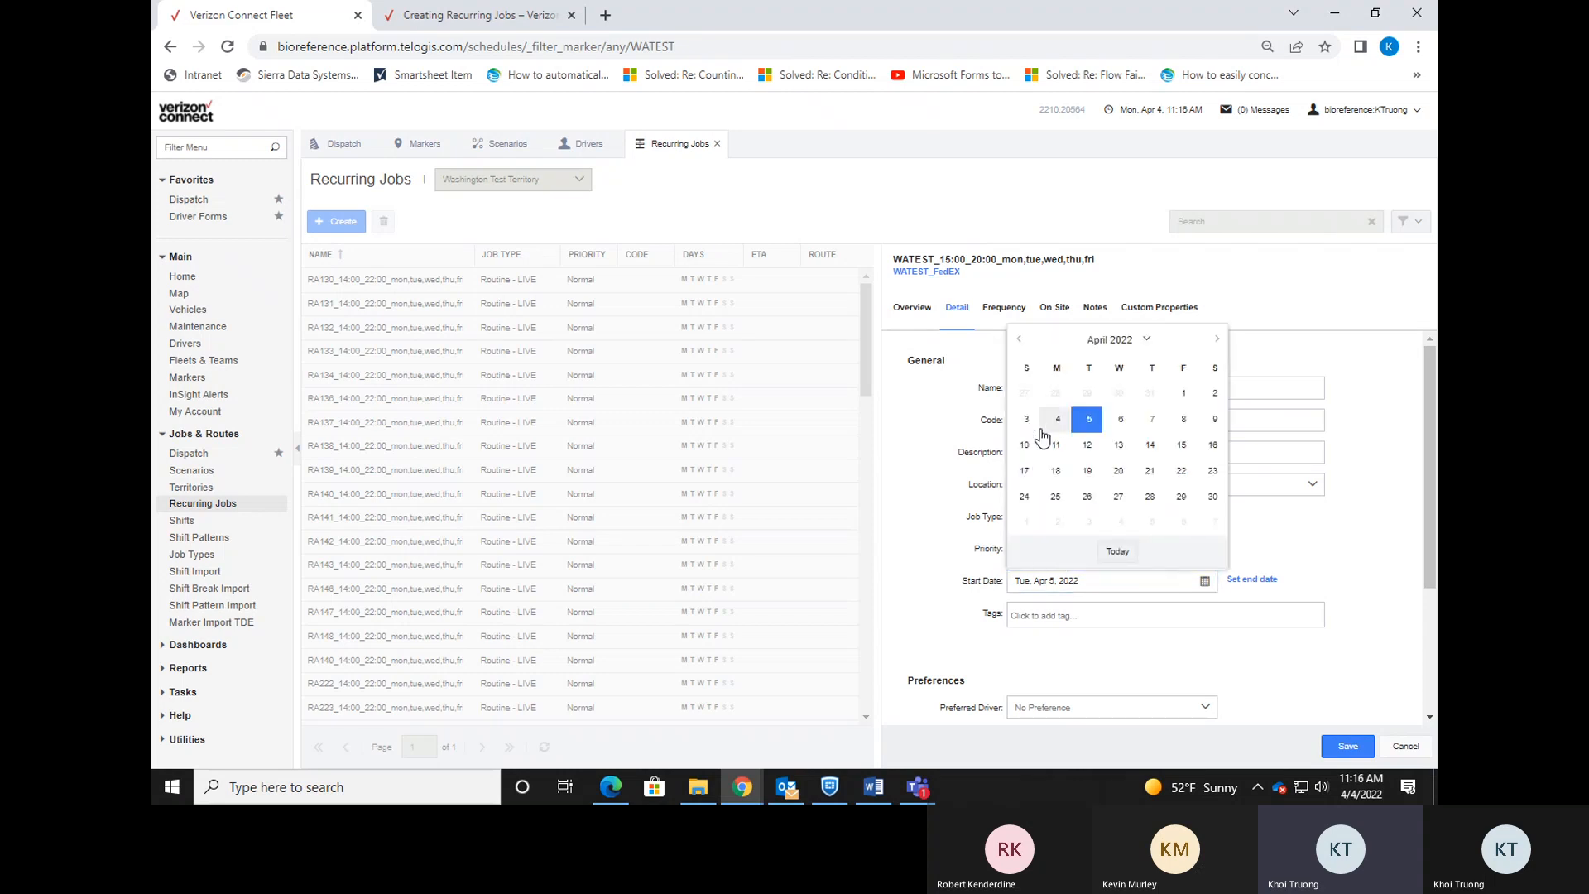
pyautogui.click(1058, 419)
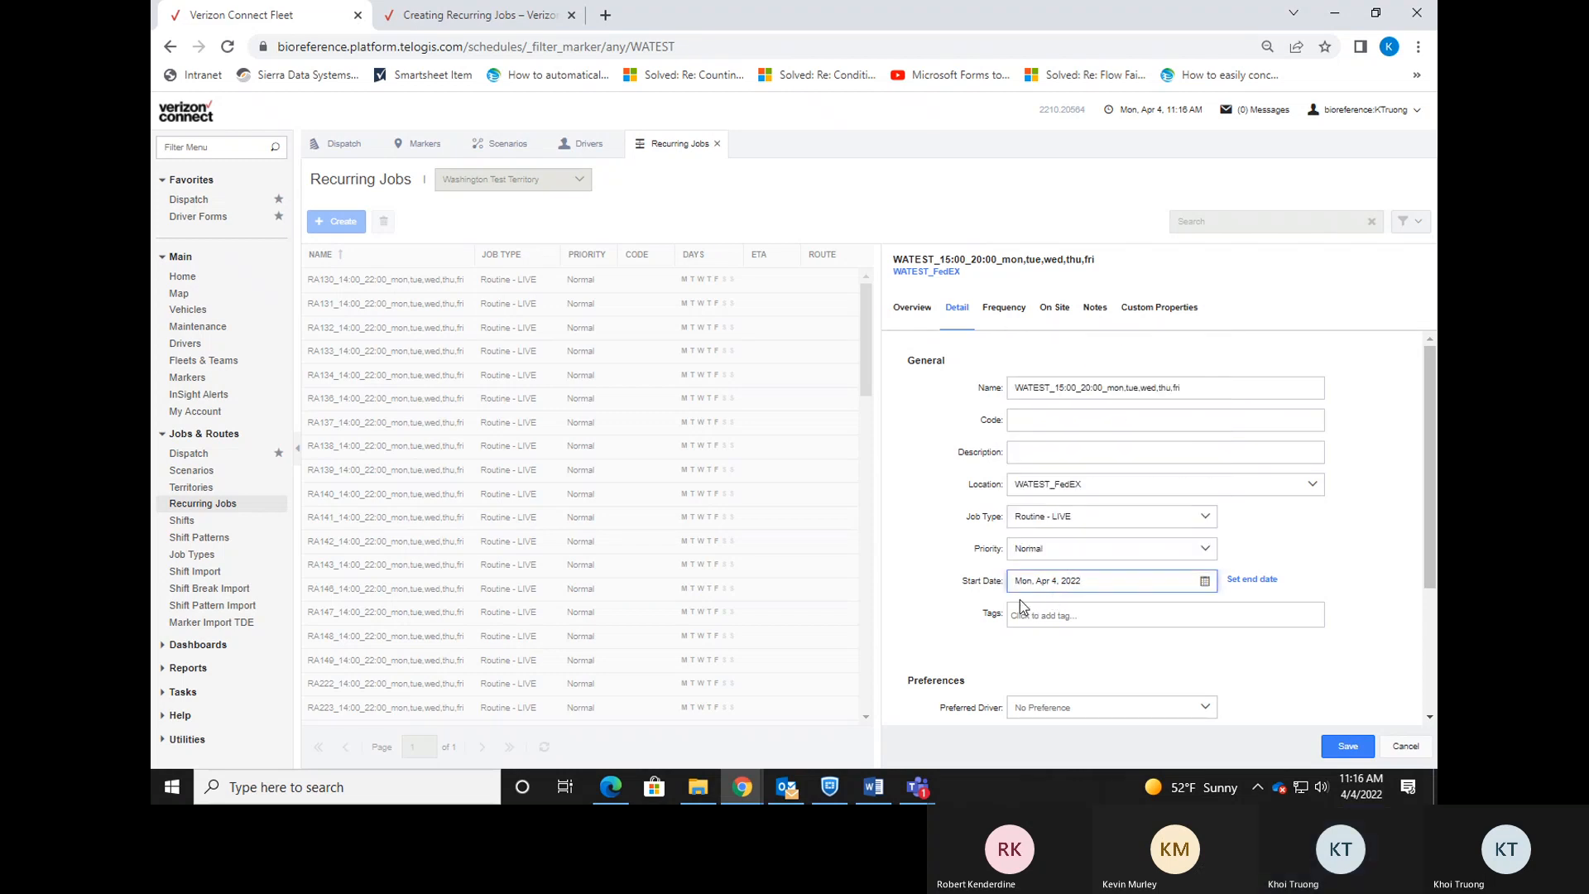
# Try adding 'sun,' to the name with a Sun, Apr 3 start, then revert to Mon, Apr 4.
pyautogui.click(1111, 393)
pyautogui.write('sun')
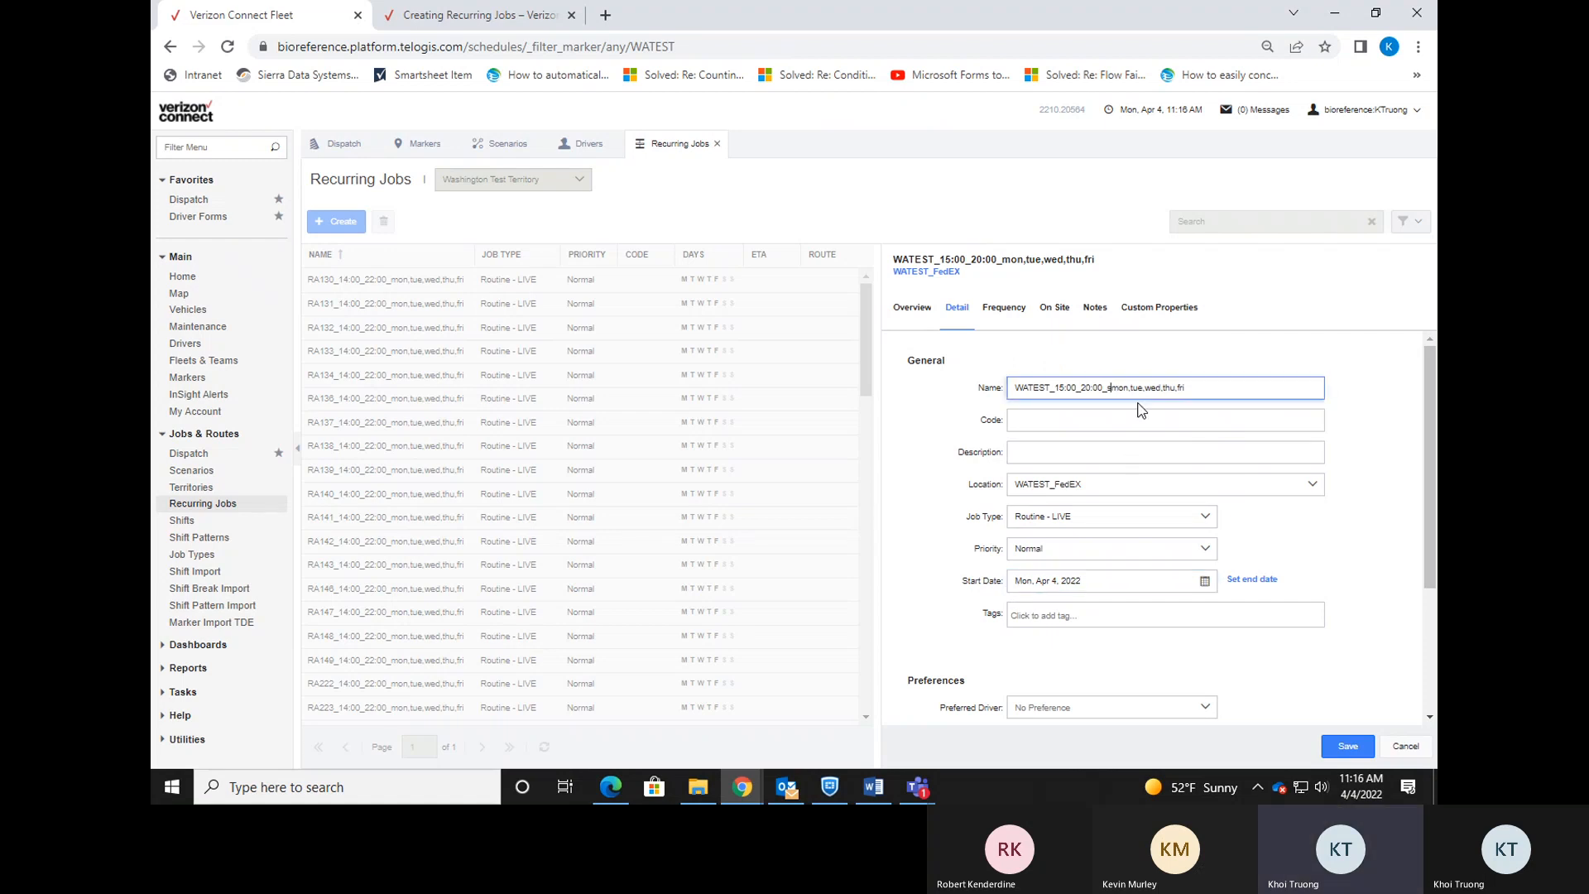
pyautogui.write(',')
pyautogui.click(1204, 580)
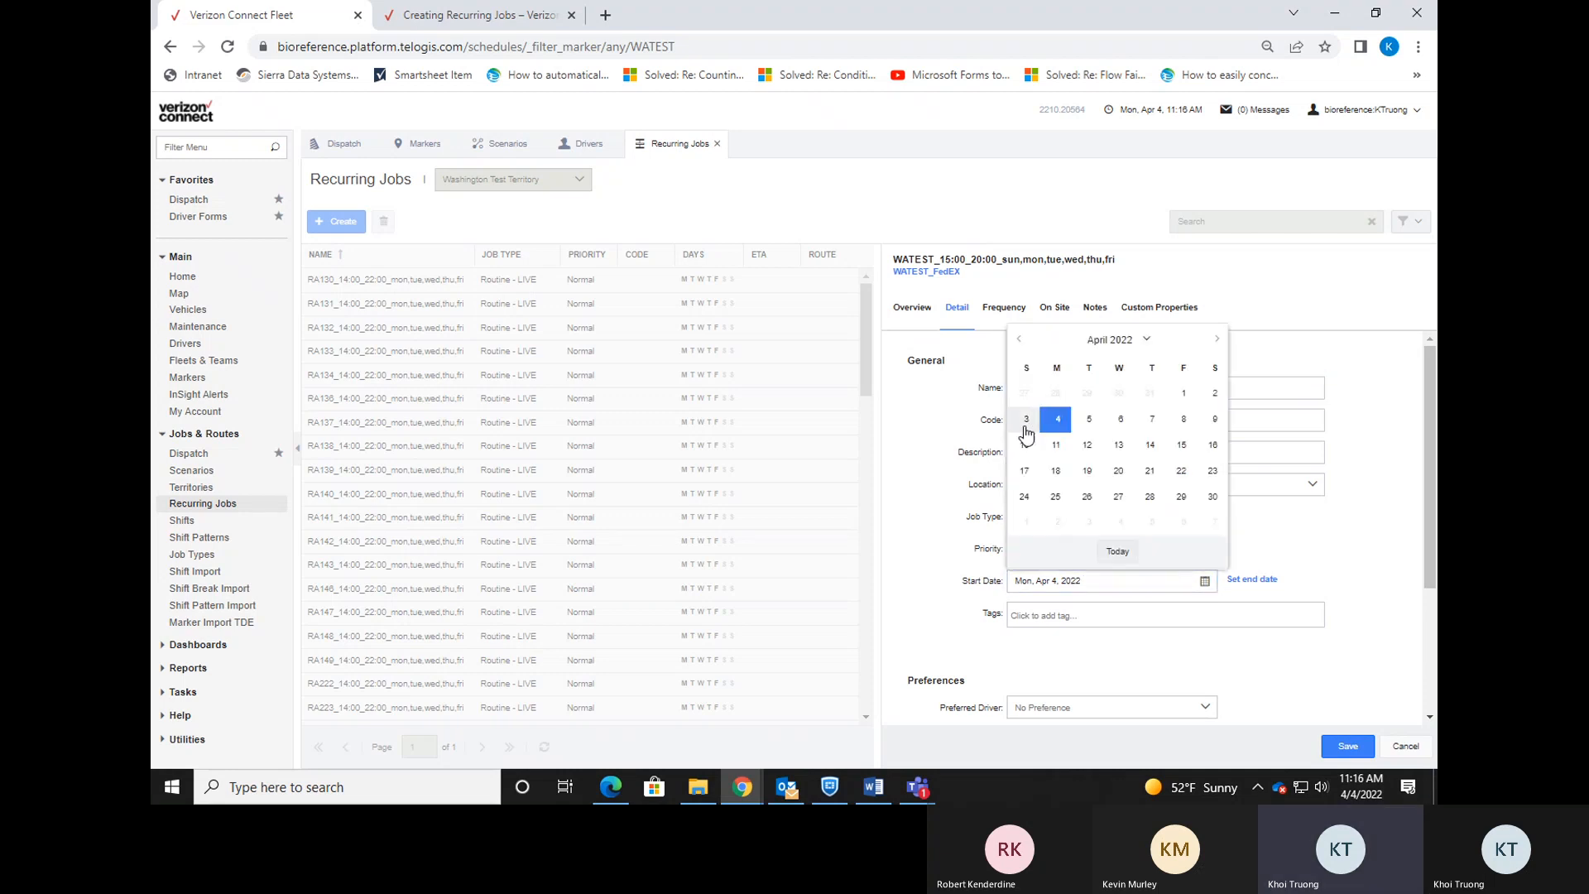
pyautogui.click(1026, 420)
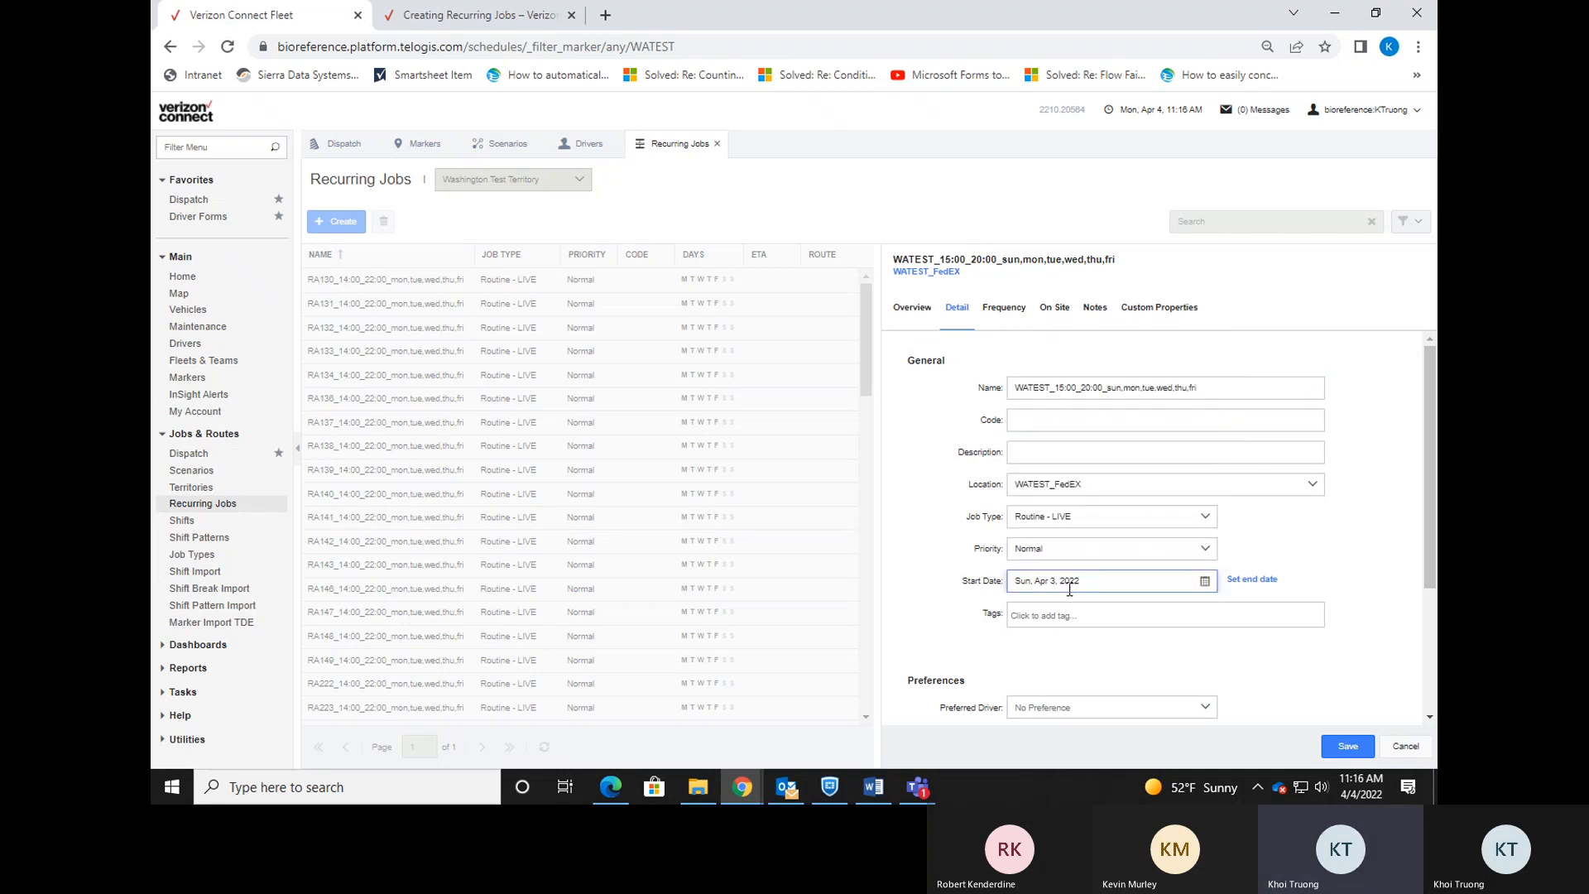
pyautogui.click(1132, 396)
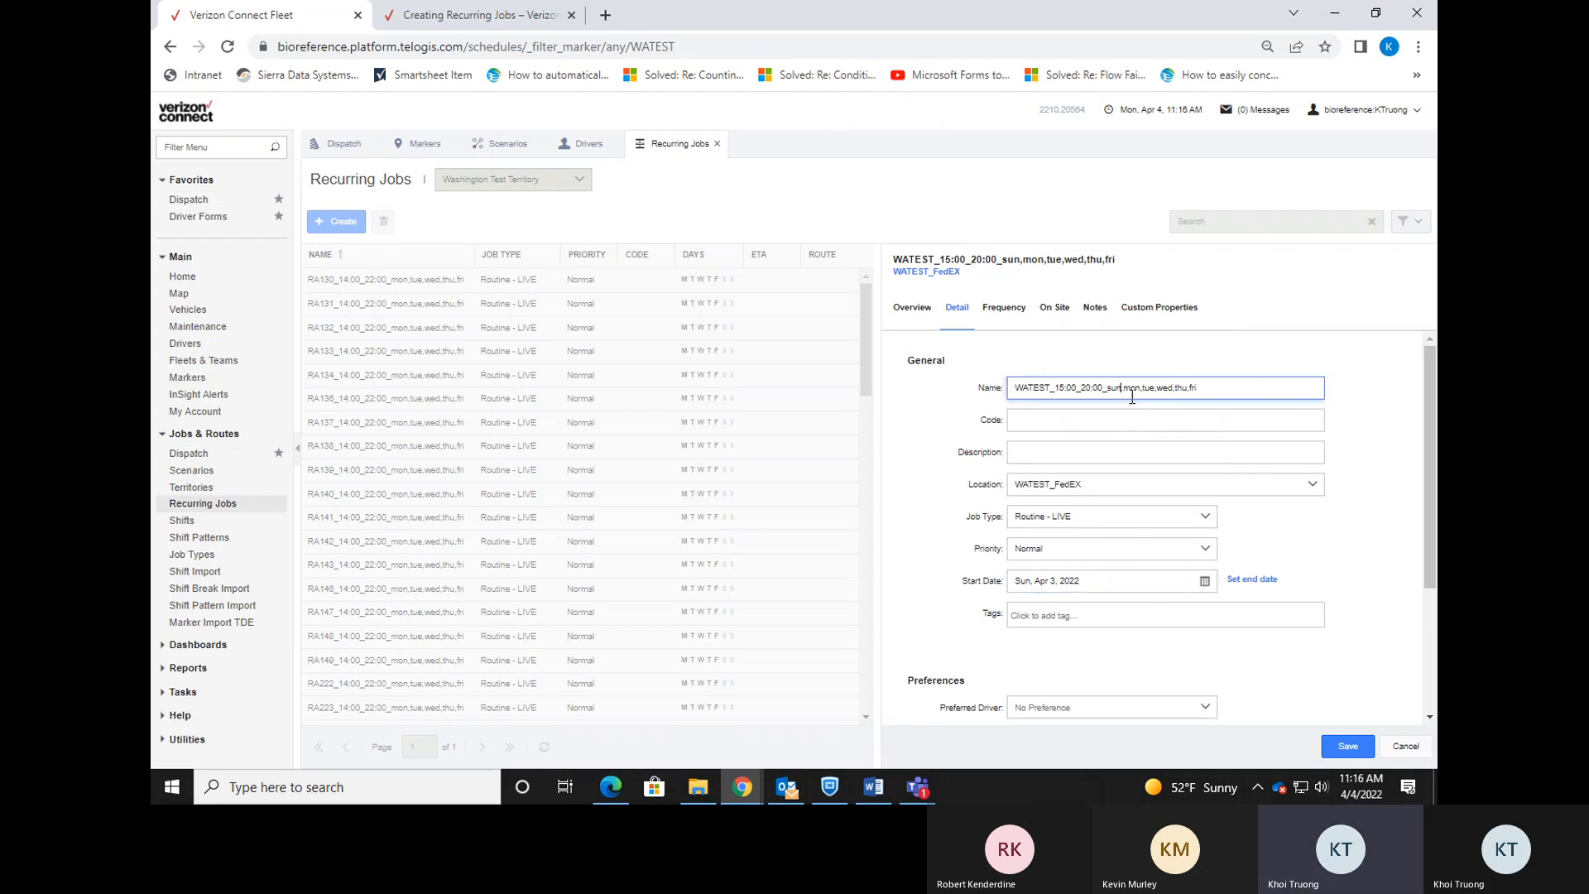
pyautogui.press('BackSpace')
pyautogui.press('BackSpace')
pyautogui.press('BackSpace')
pyautogui.press('BackSpace')
pyautogui.click(1204, 581)
pyautogui.click(1061, 415)
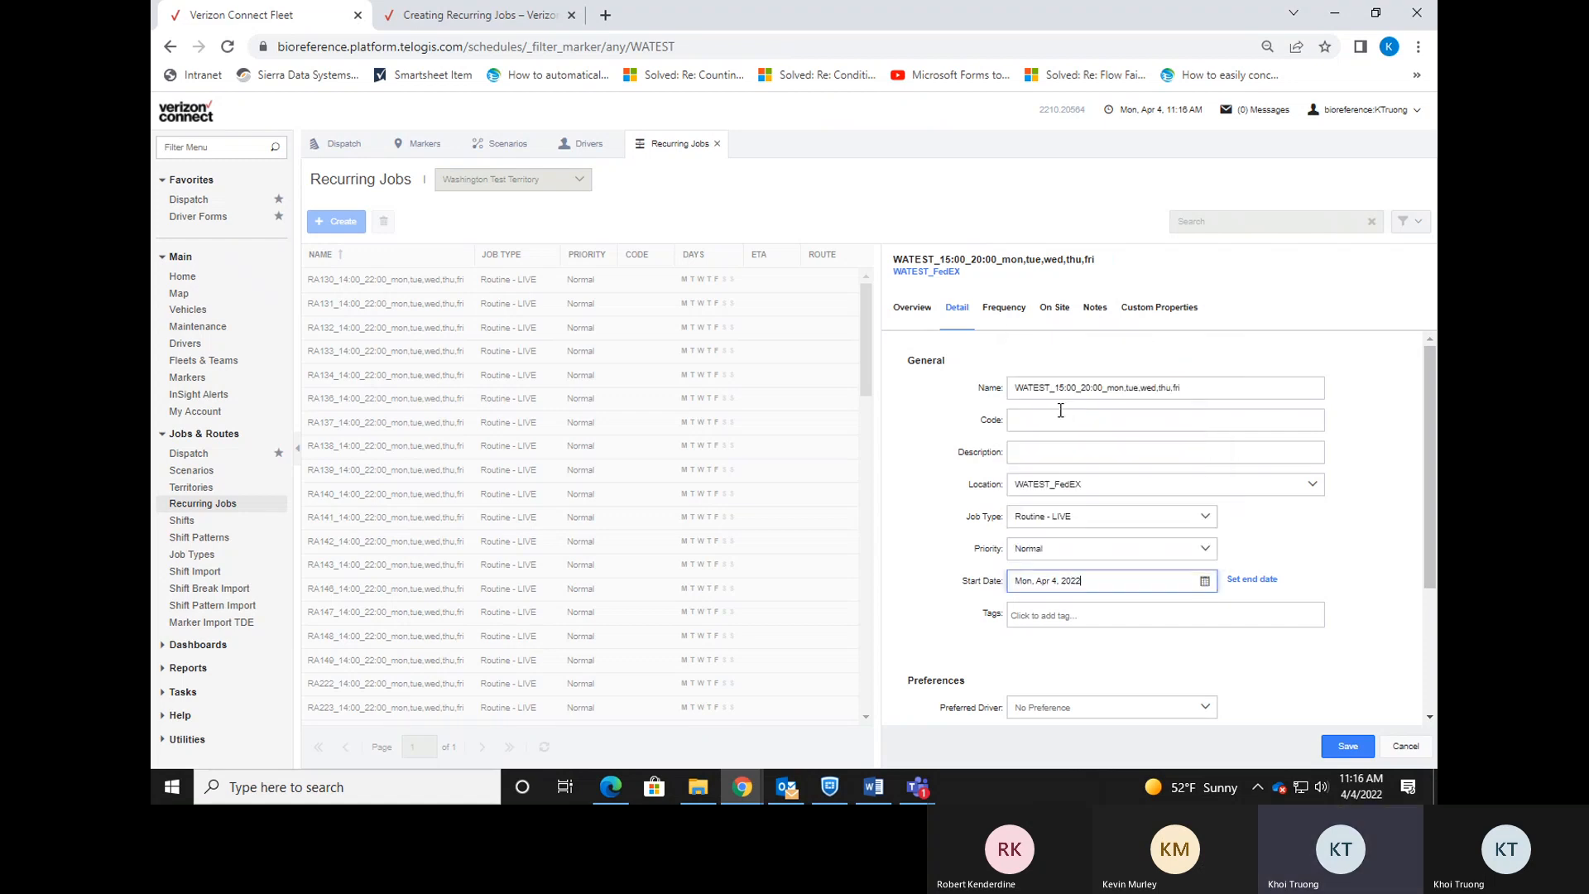
pyautogui.click(1311, 546)
# Add WA101 as a required driver in the Driver Requires field.
pyautogui.scroll(-1, 1278, 513)
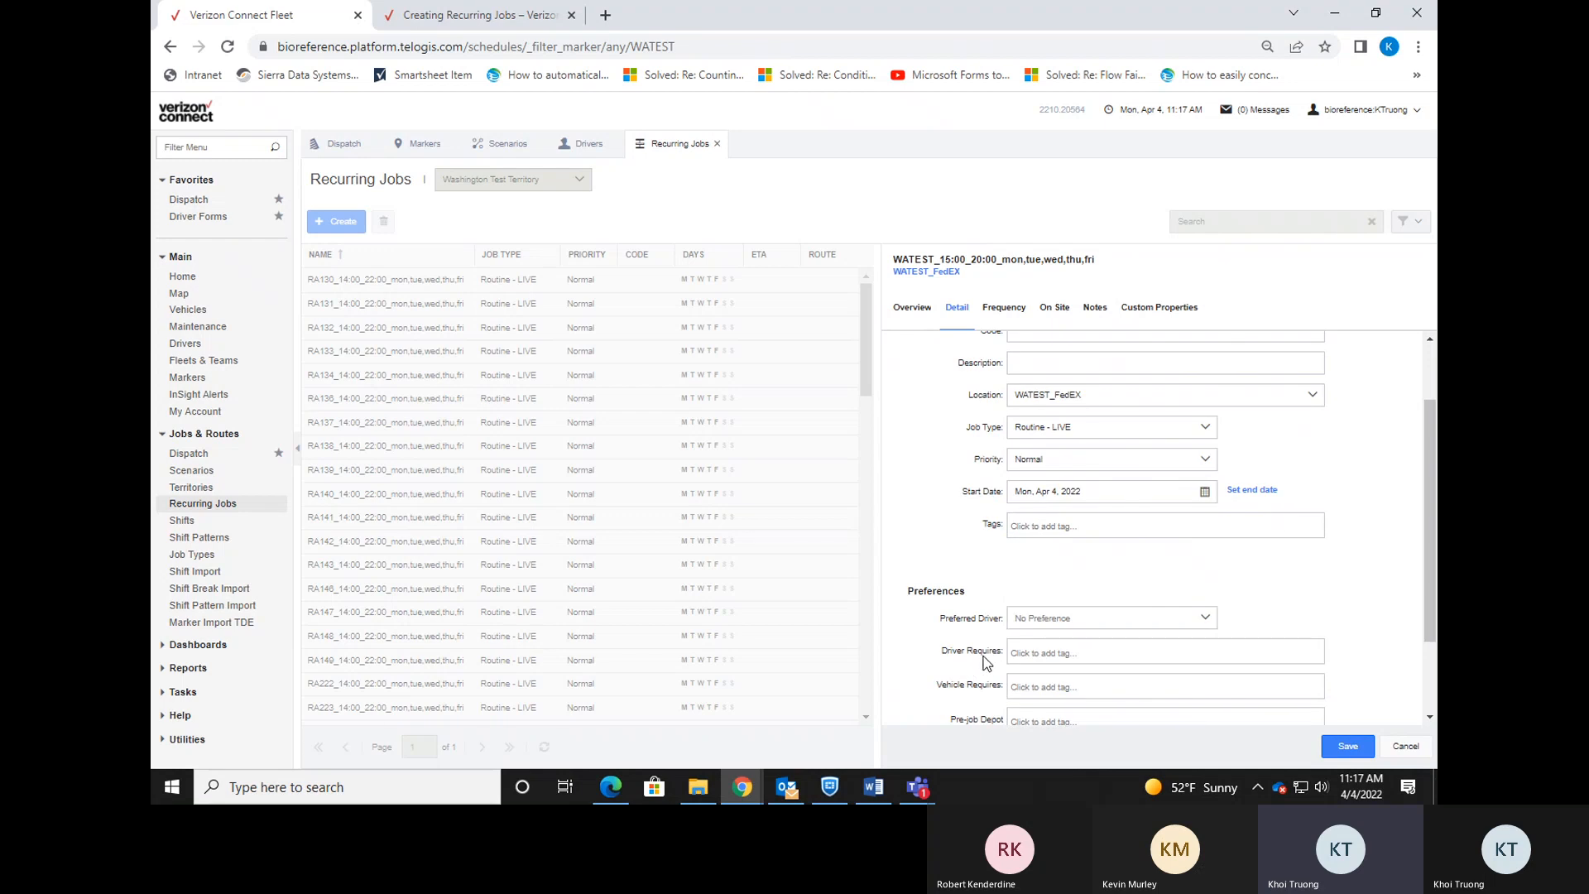
pyautogui.click(1053, 655)
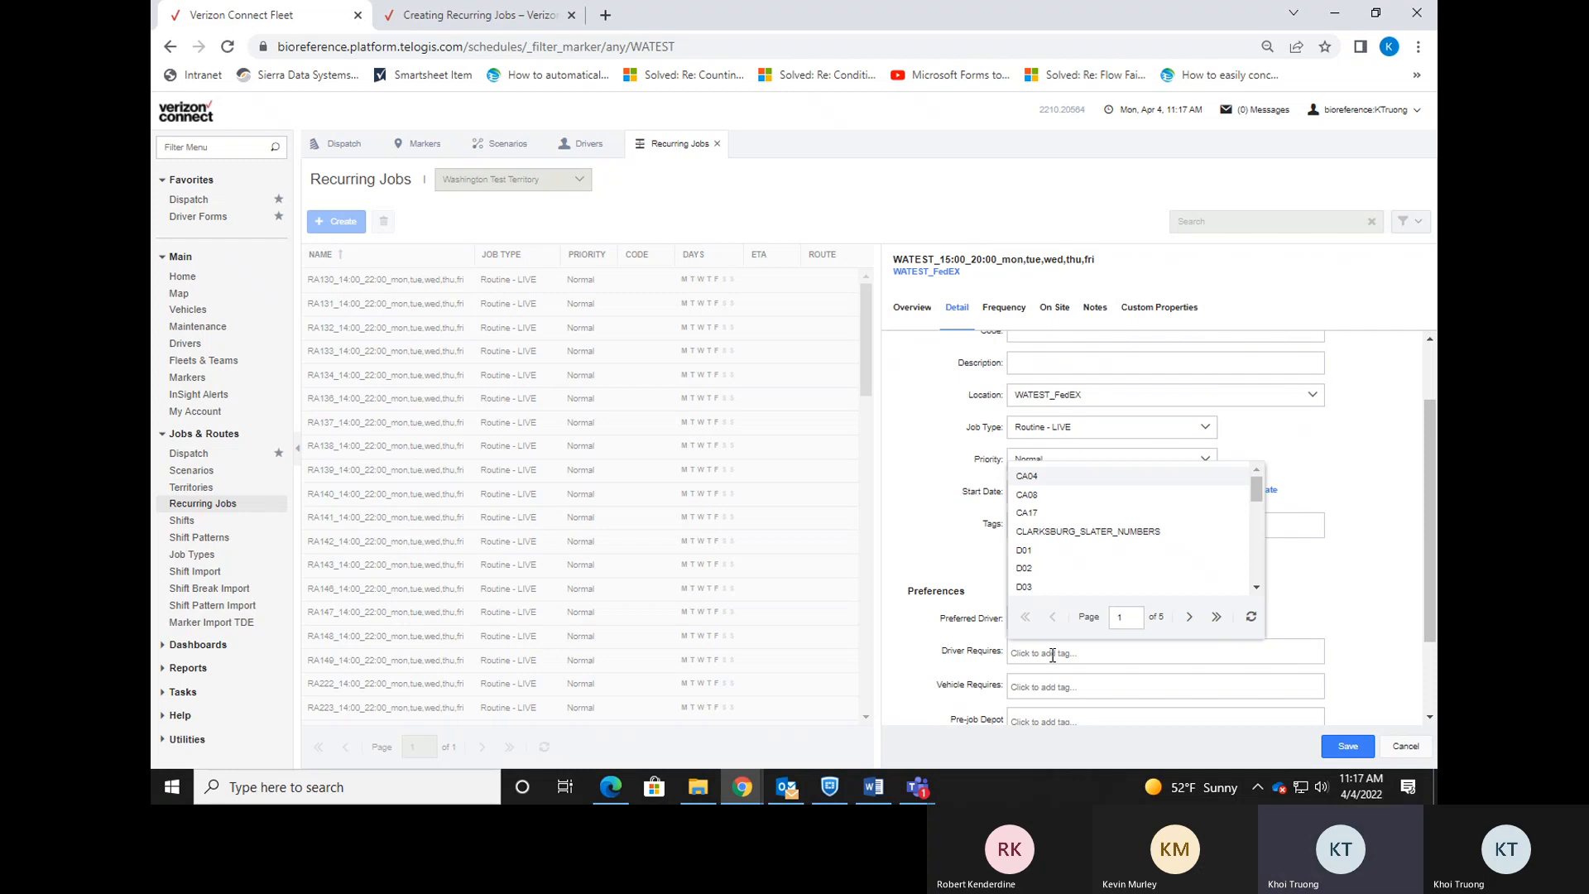
pyautogui.click(1347, 437)
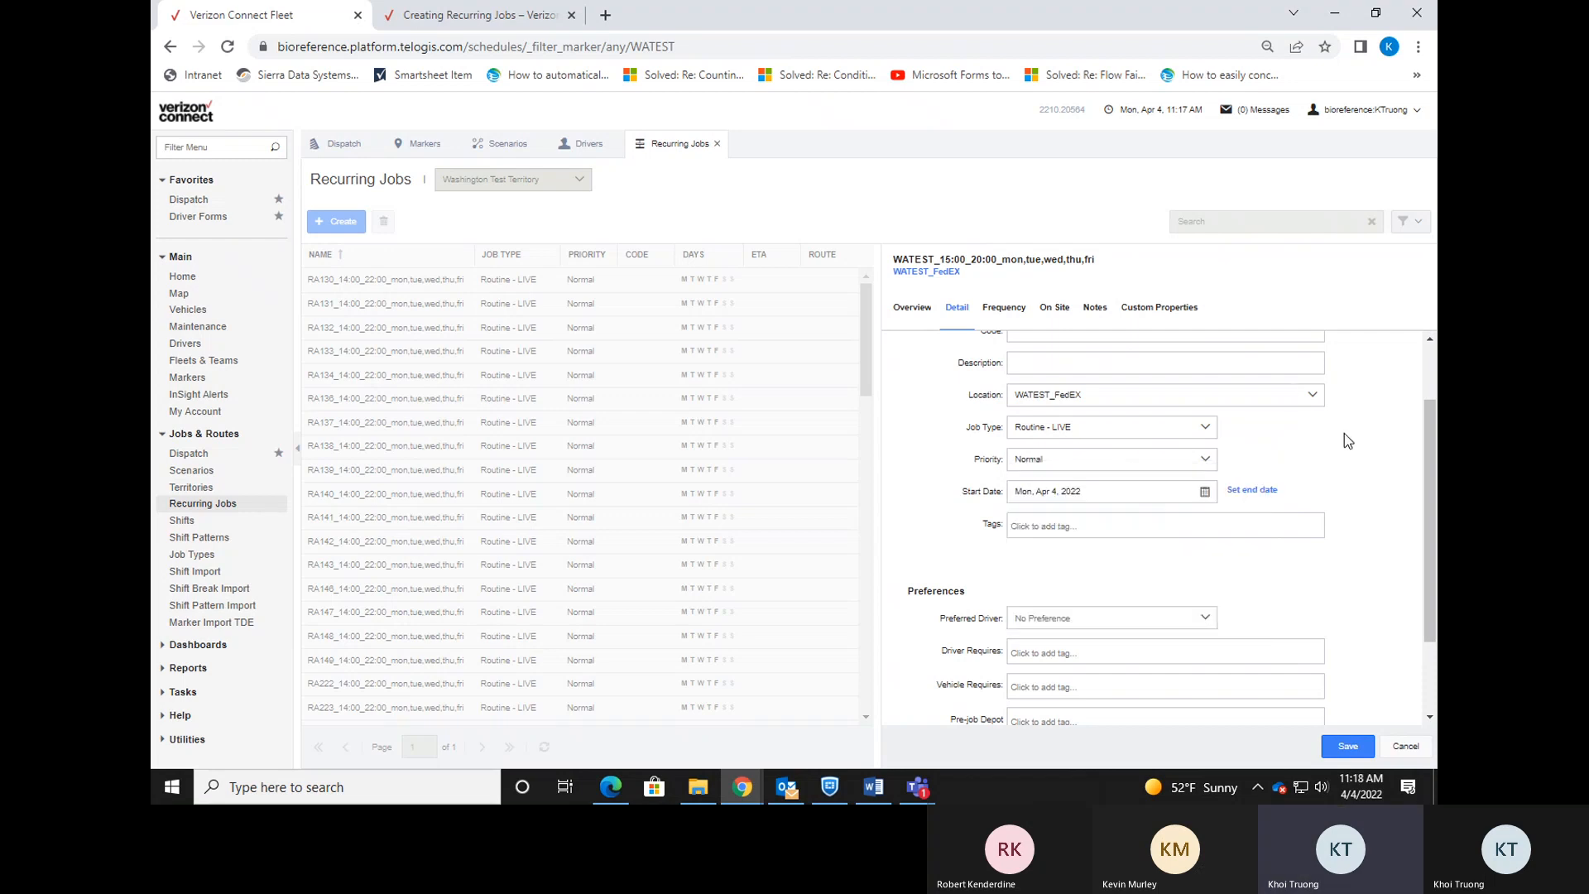
pyautogui.click(1016, 658)
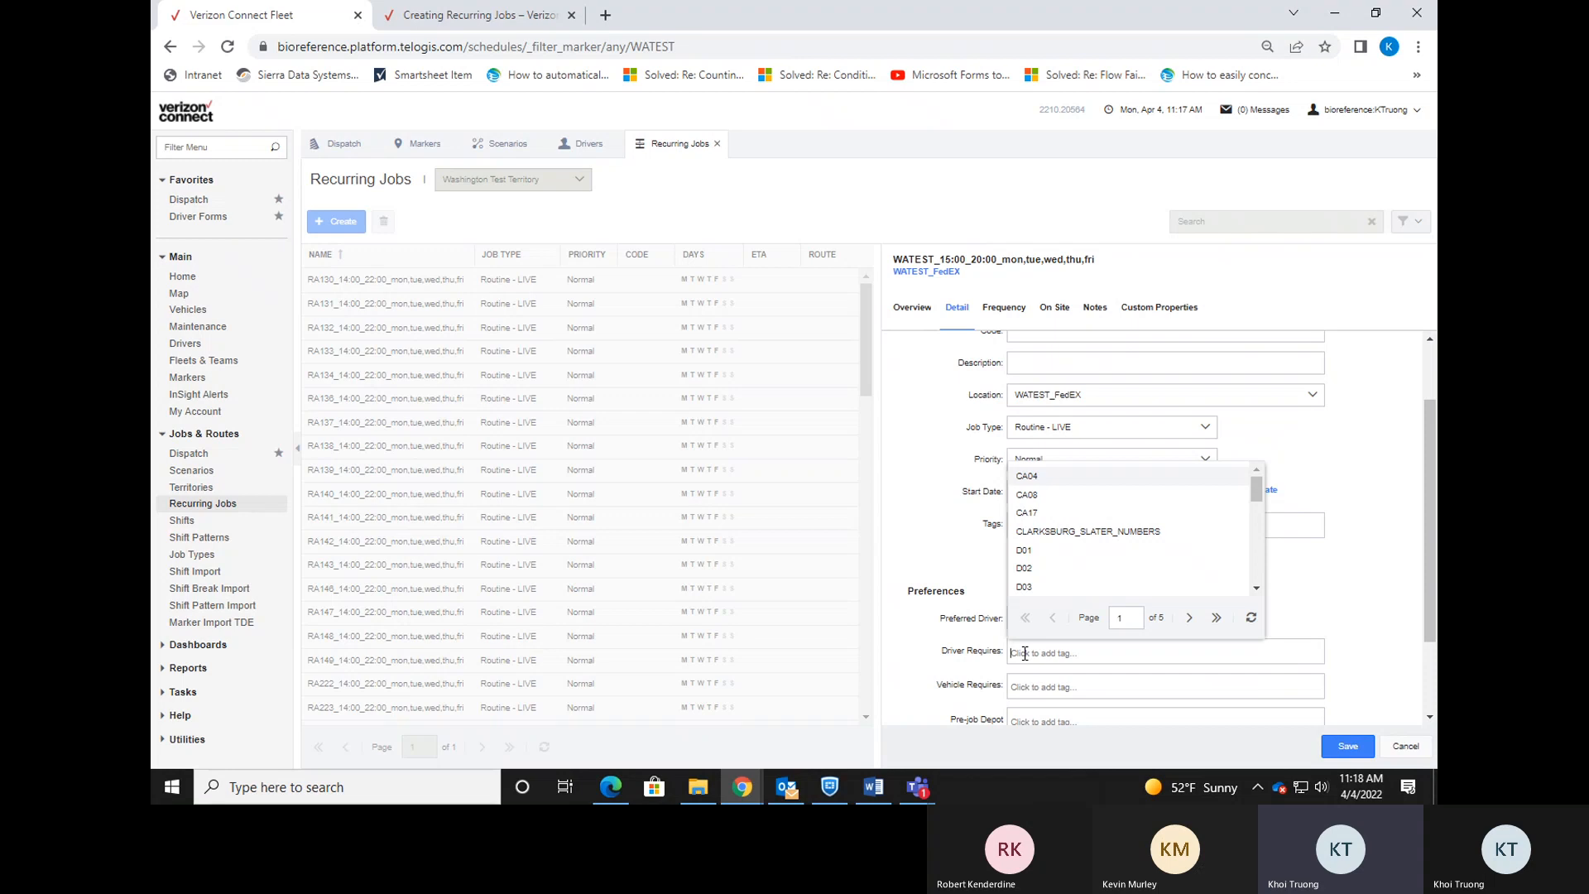
pyautogui.write('wa')
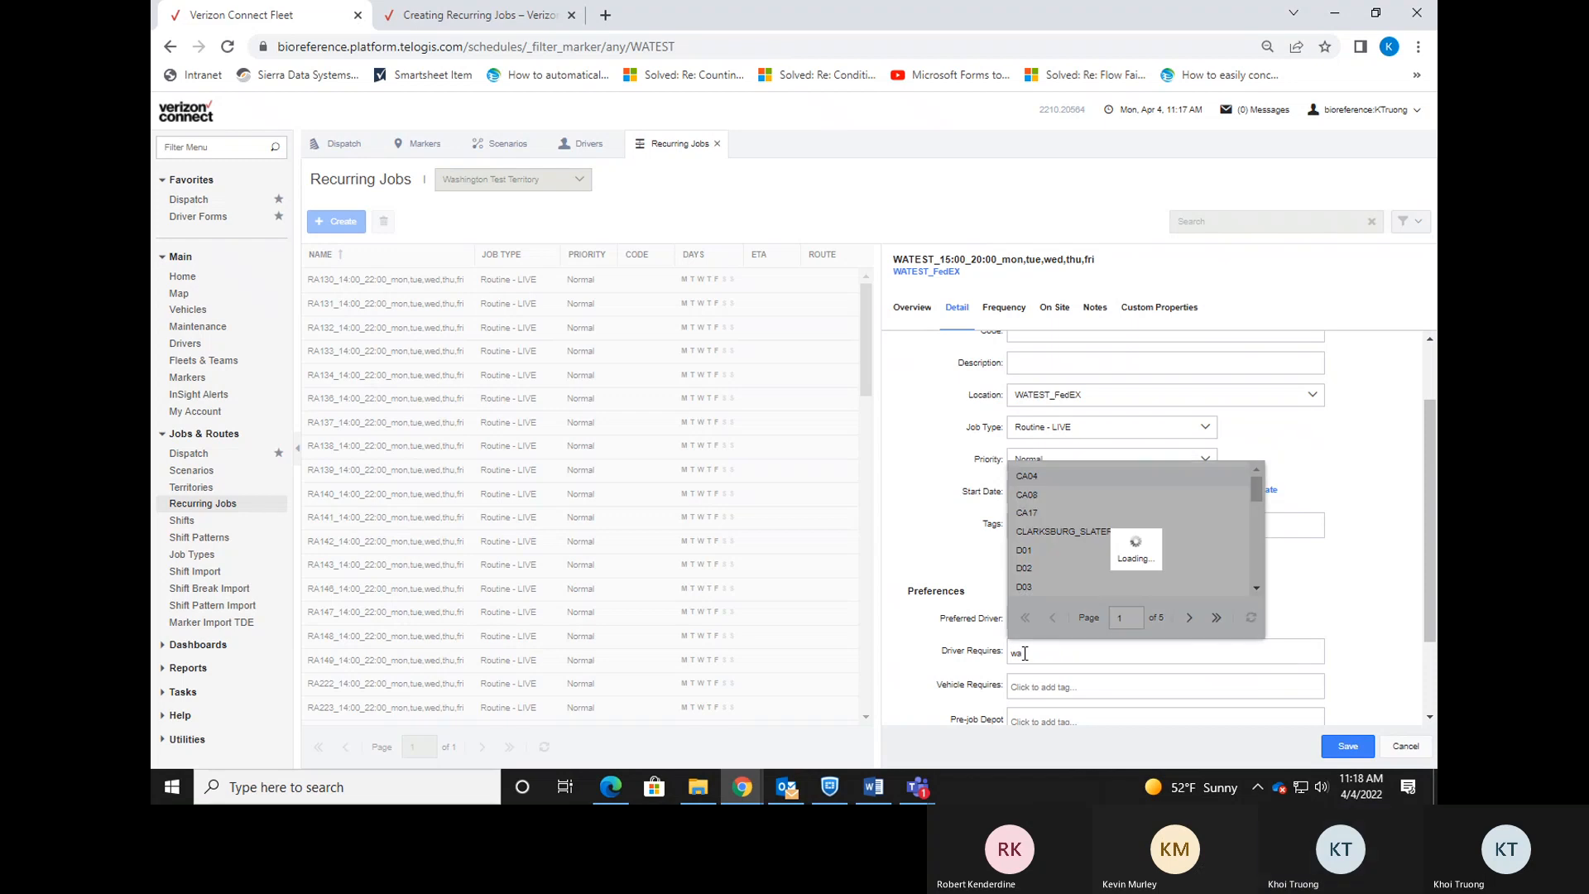
pyautogui.write('101')
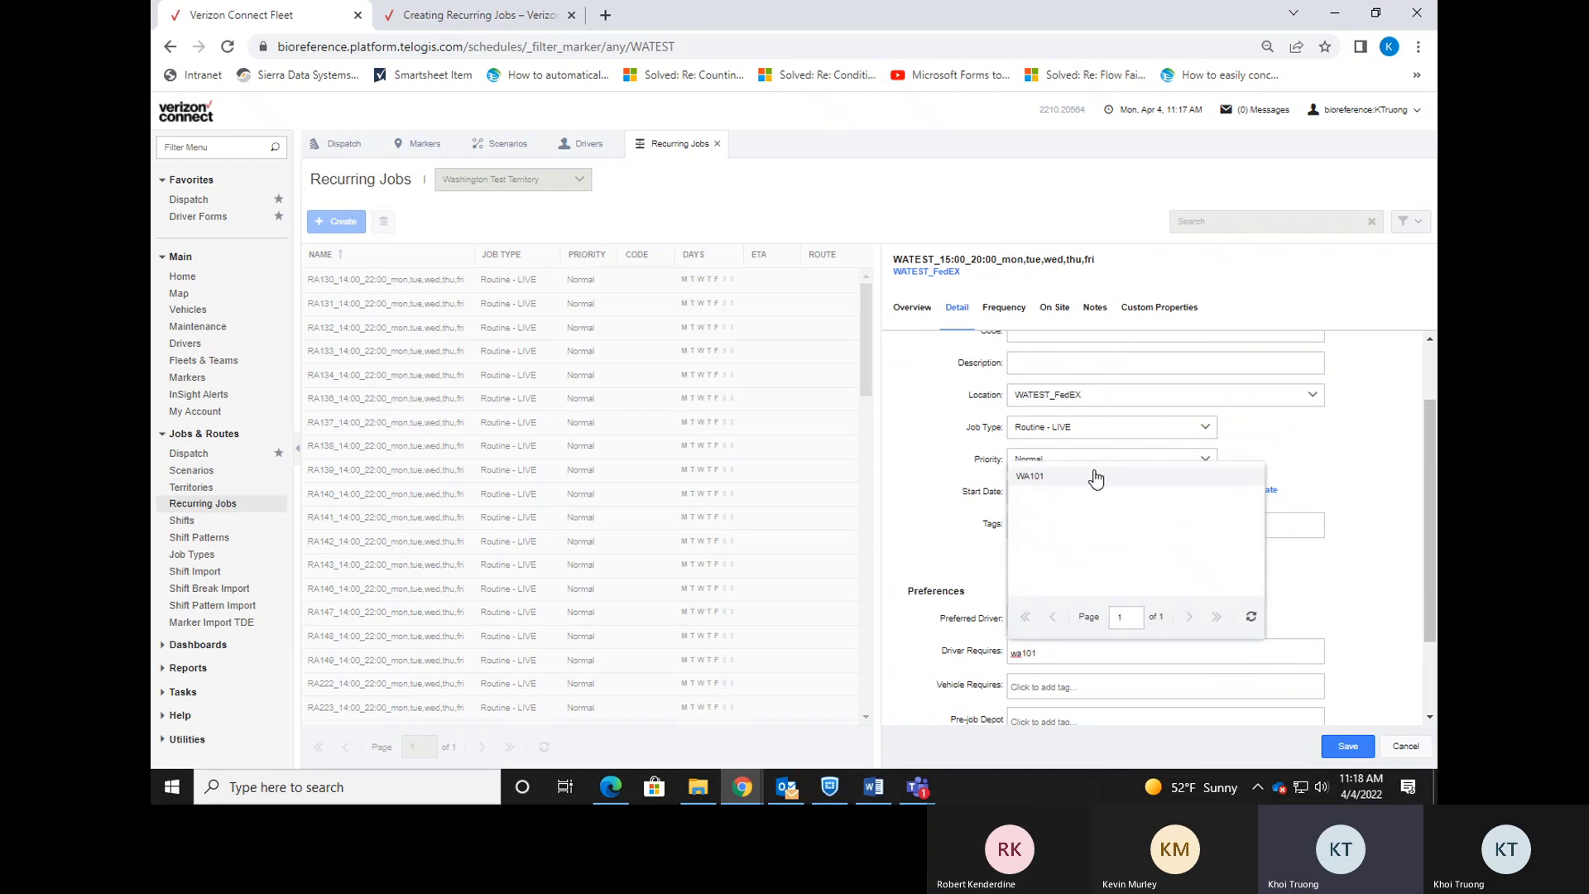
pyautogui.click(1096, 478)
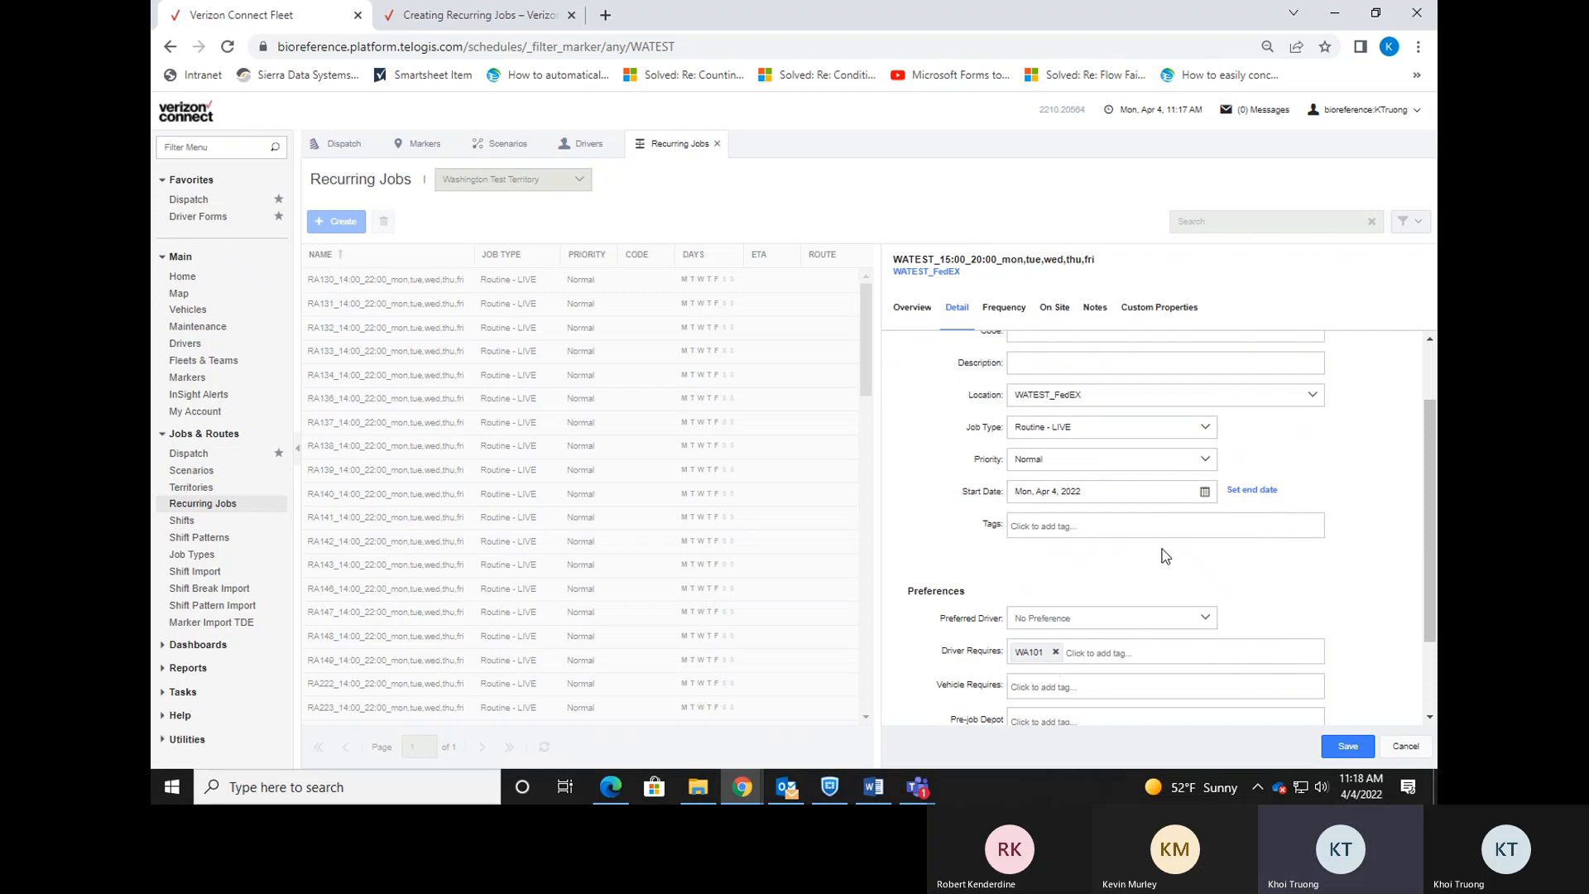
pyautogui.scroll(2, 1165, 555)
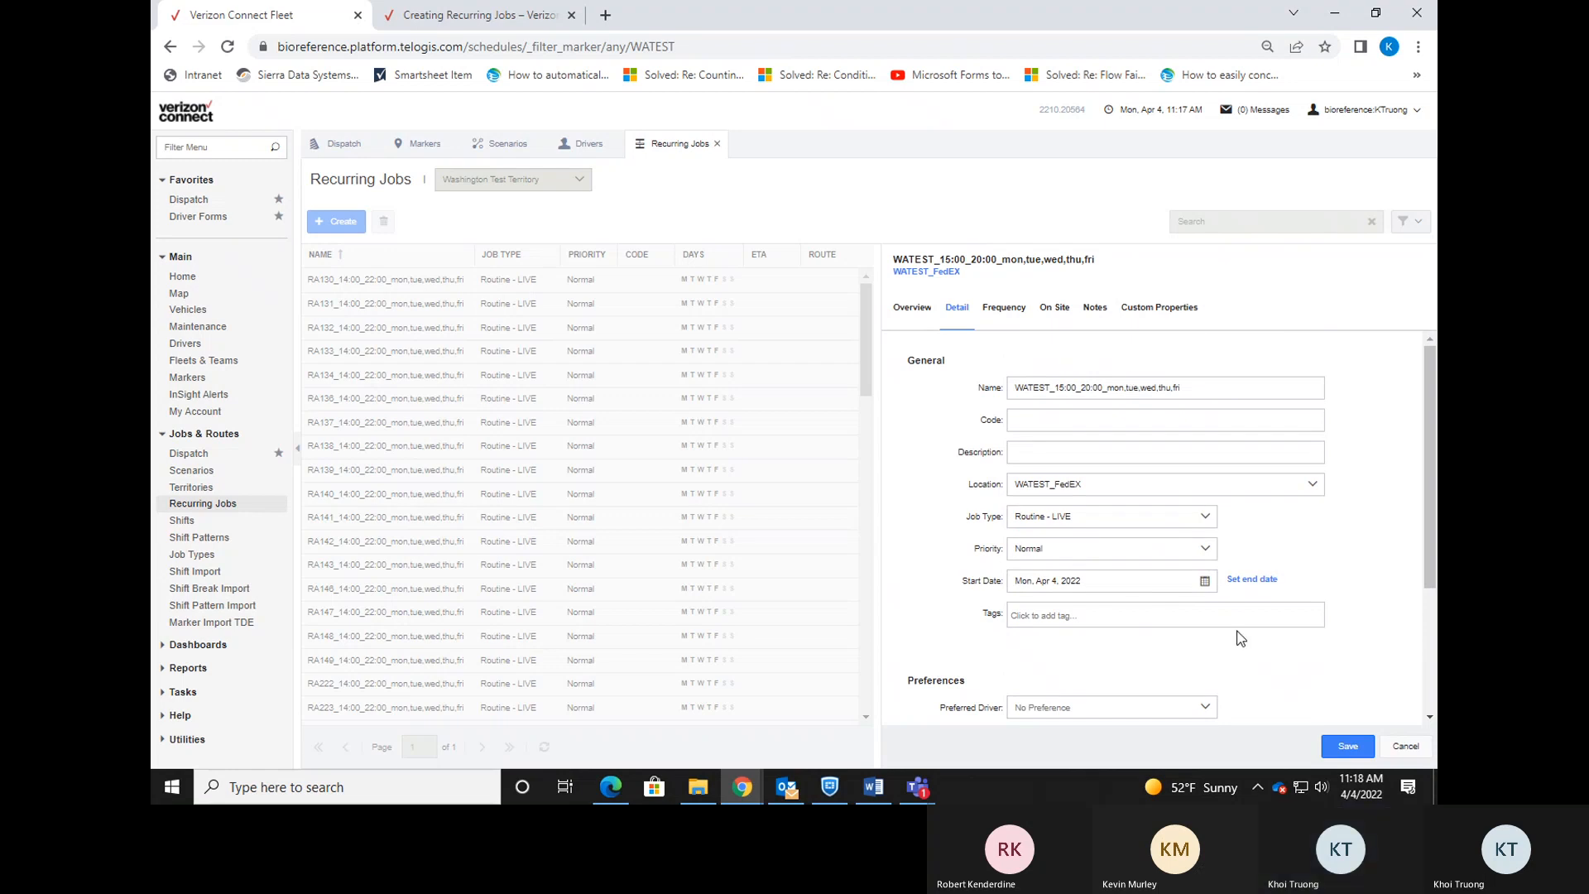
pyautogui.moveTo(1432, 435); pyautogui.dragTo(1433, 447)
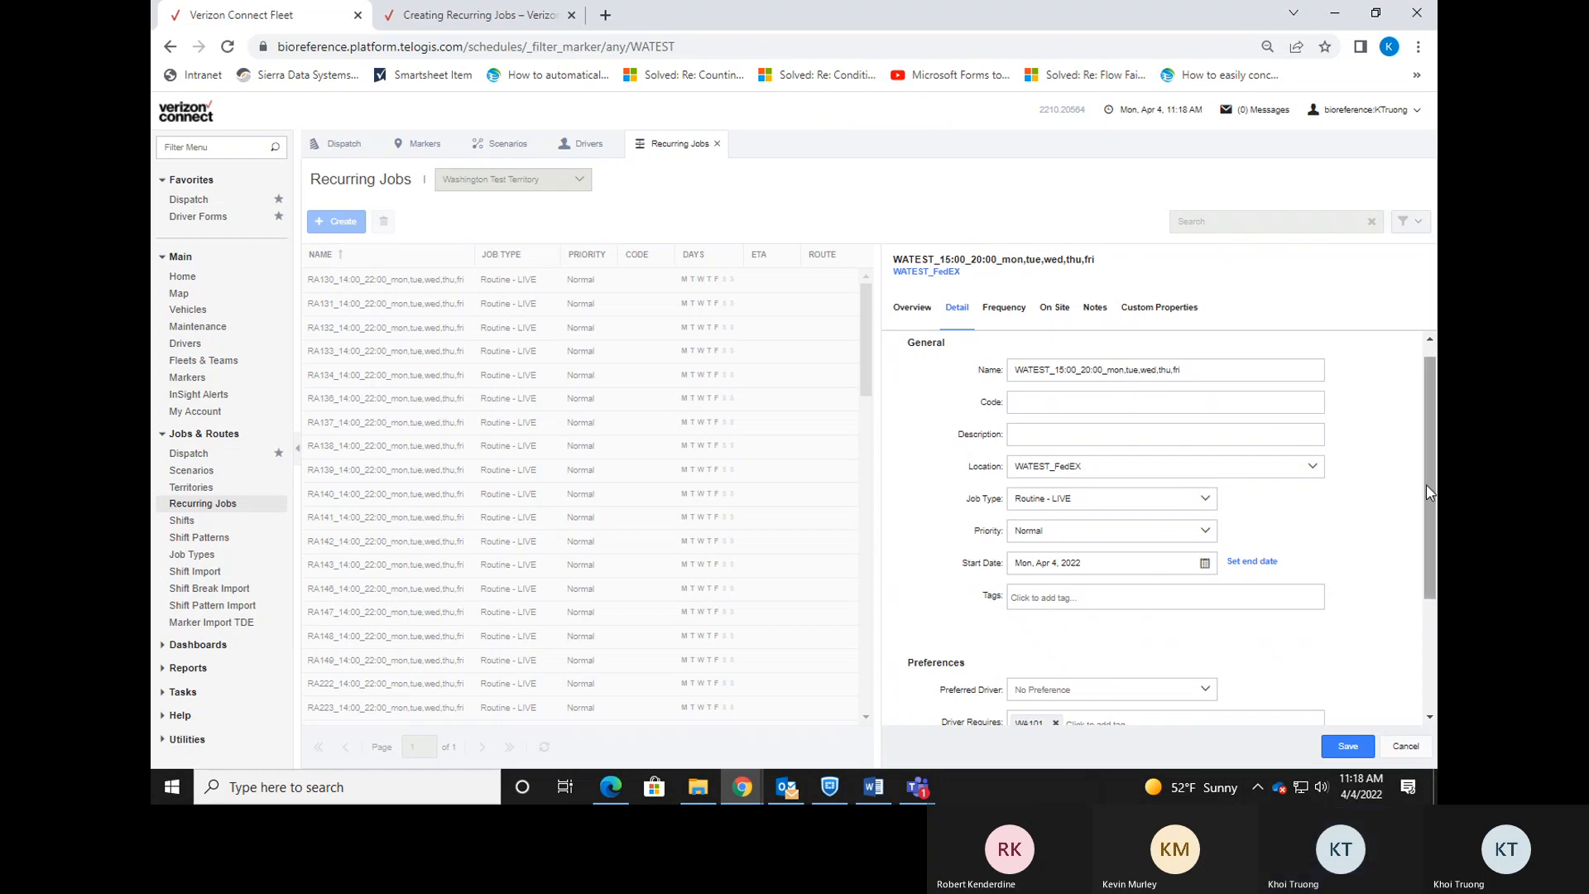
pyautogui.moveTo(1431, 494); pyautogui.dragTo(1424, 586)
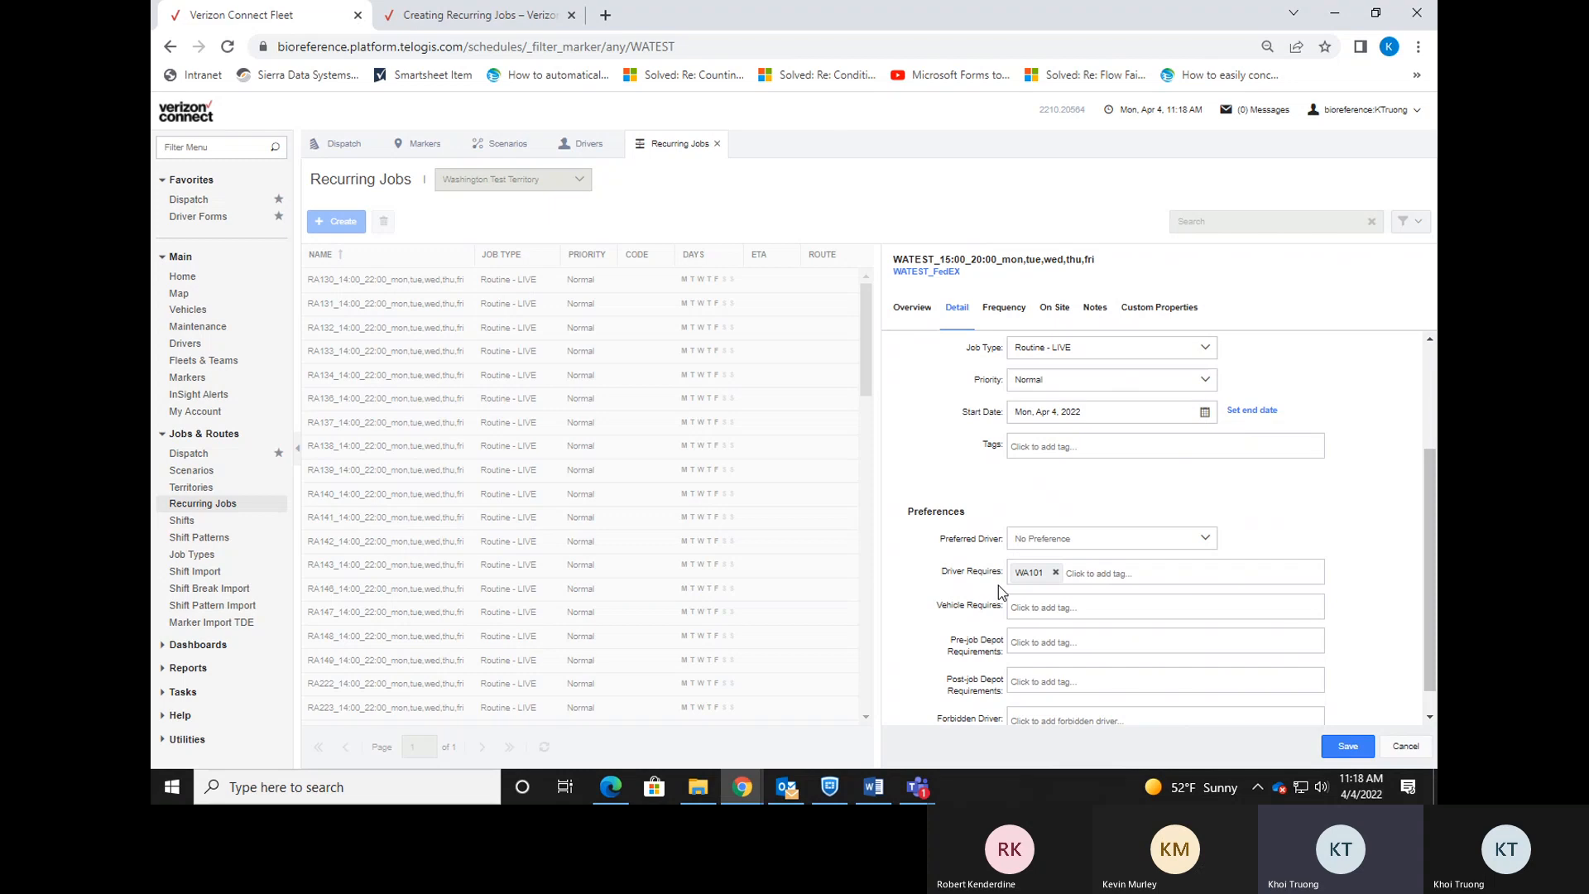
pyautogui.moveTo(1430, 595); pyautogui.dragTo(1427, 515)
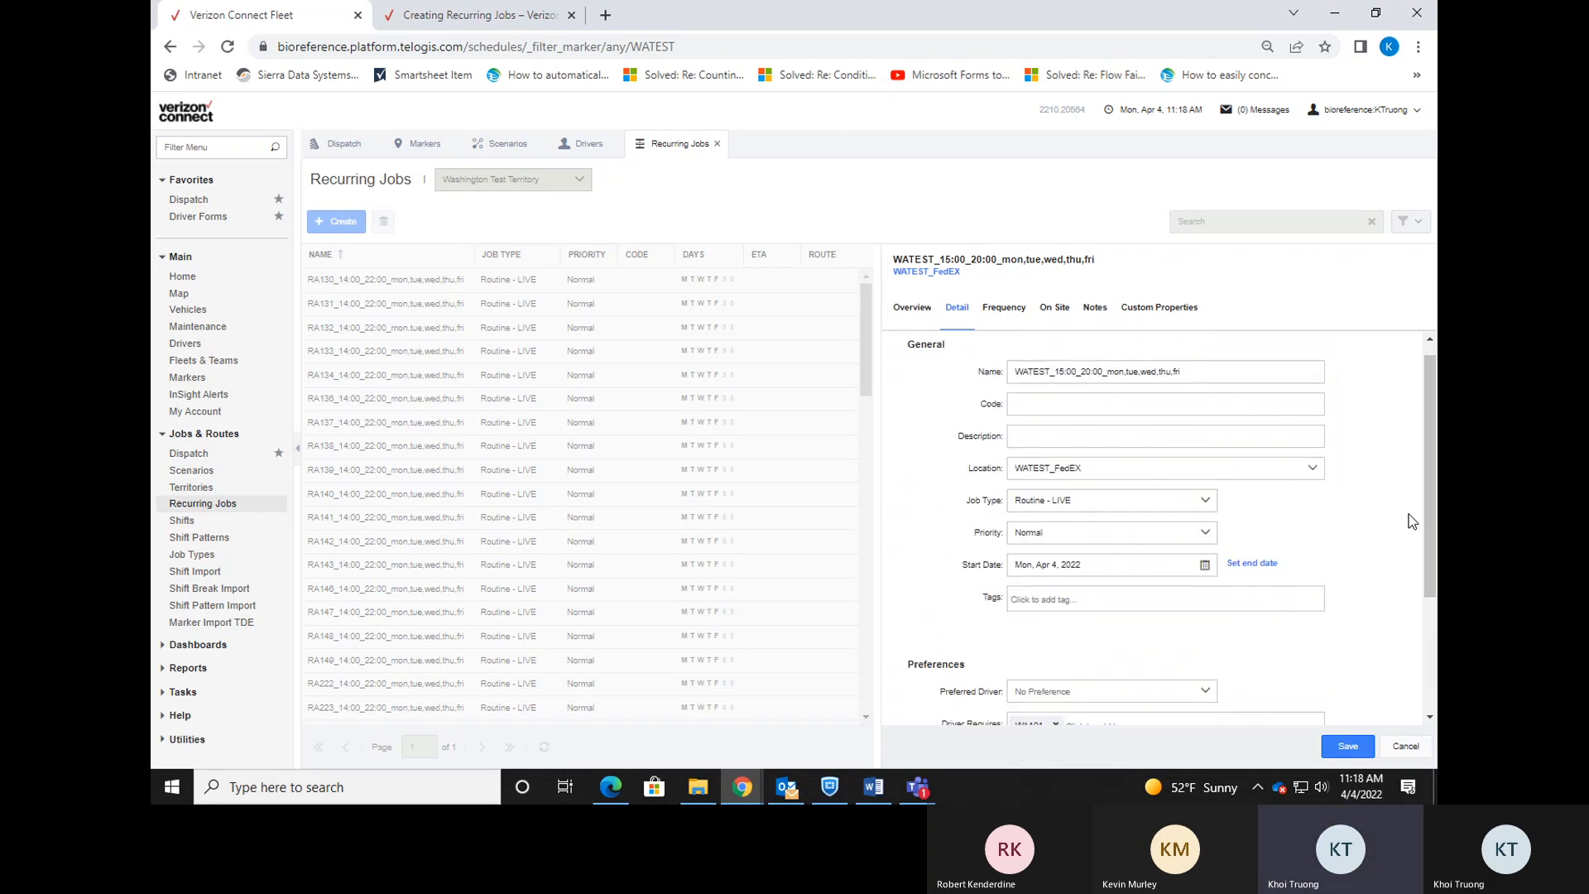
# Set the job's frequency base date to Mon, Apr 4, 2022.
pyautogui.click(1004, 310)
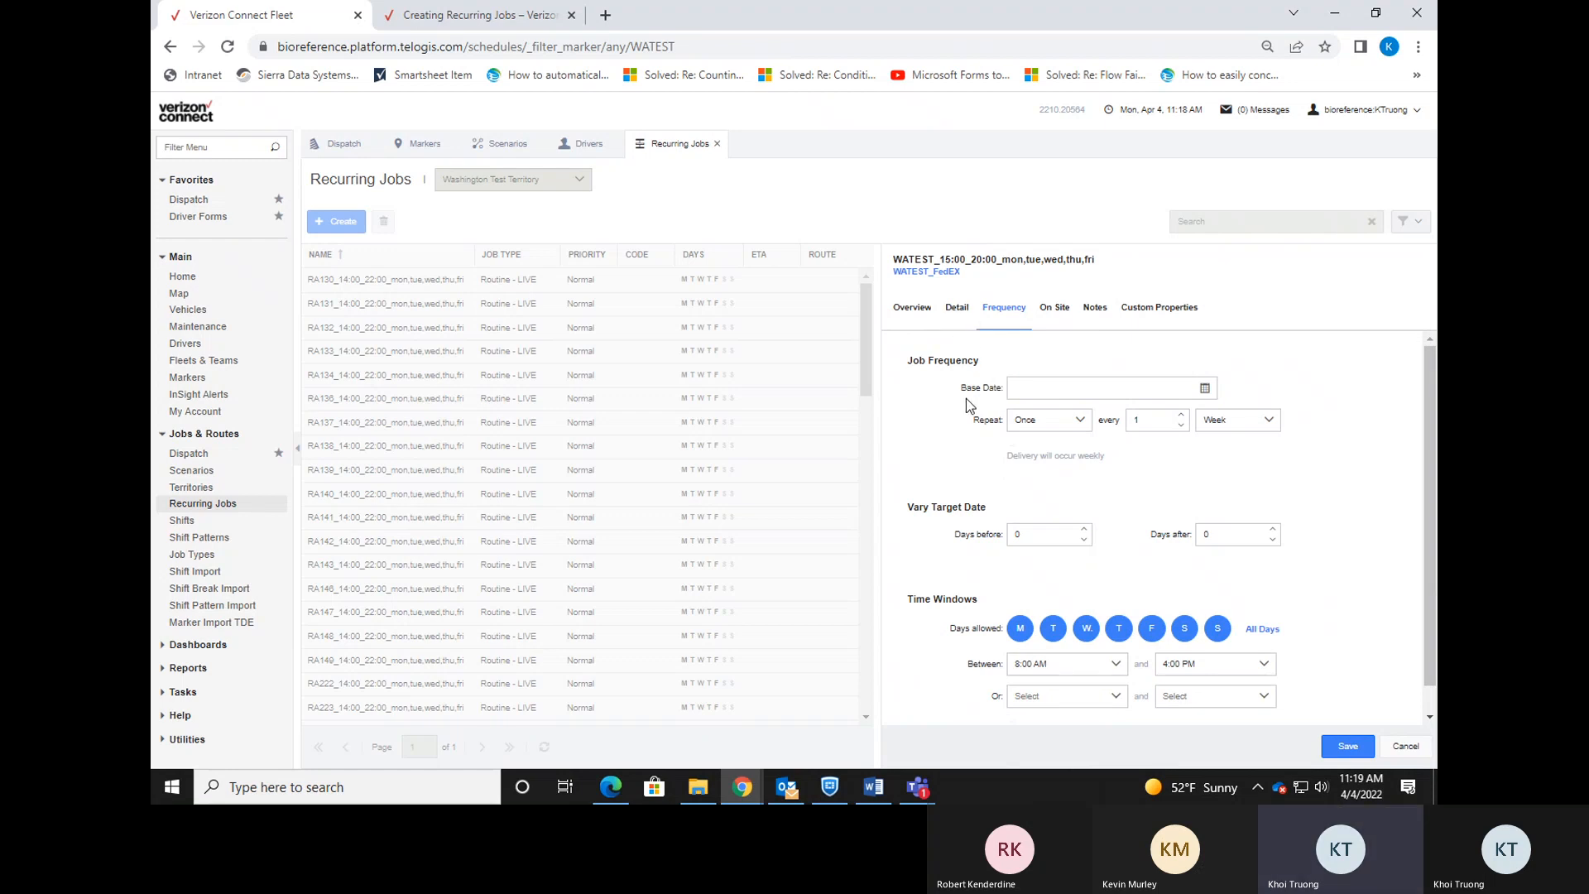
pyautogui.click(957, 314)
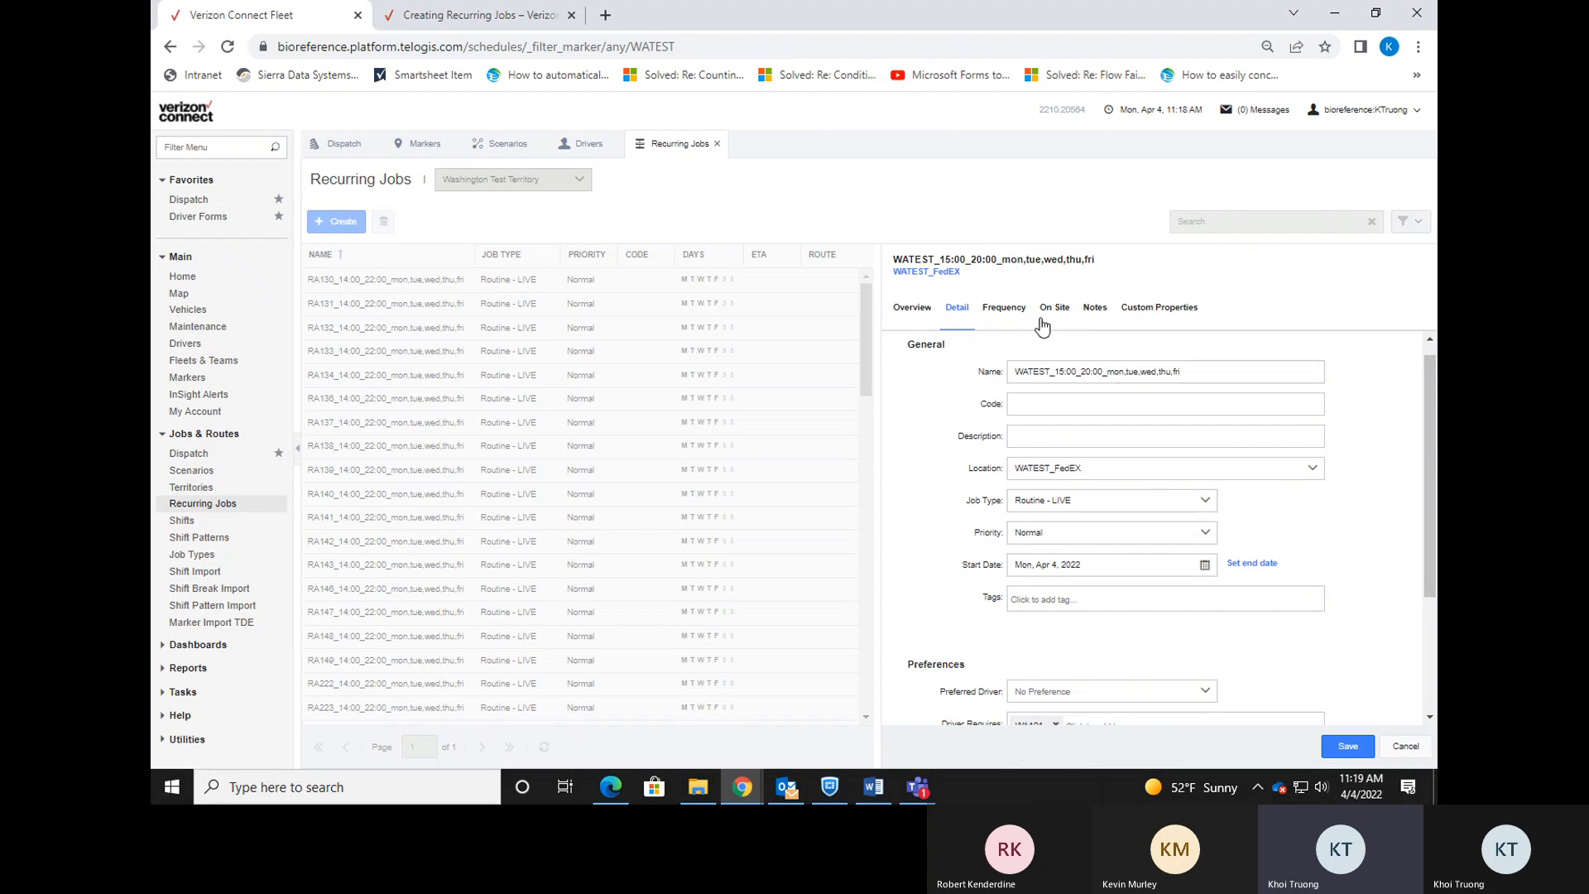
pyautogui.click(1004, 308)
pyautogui.click(1205, 389)
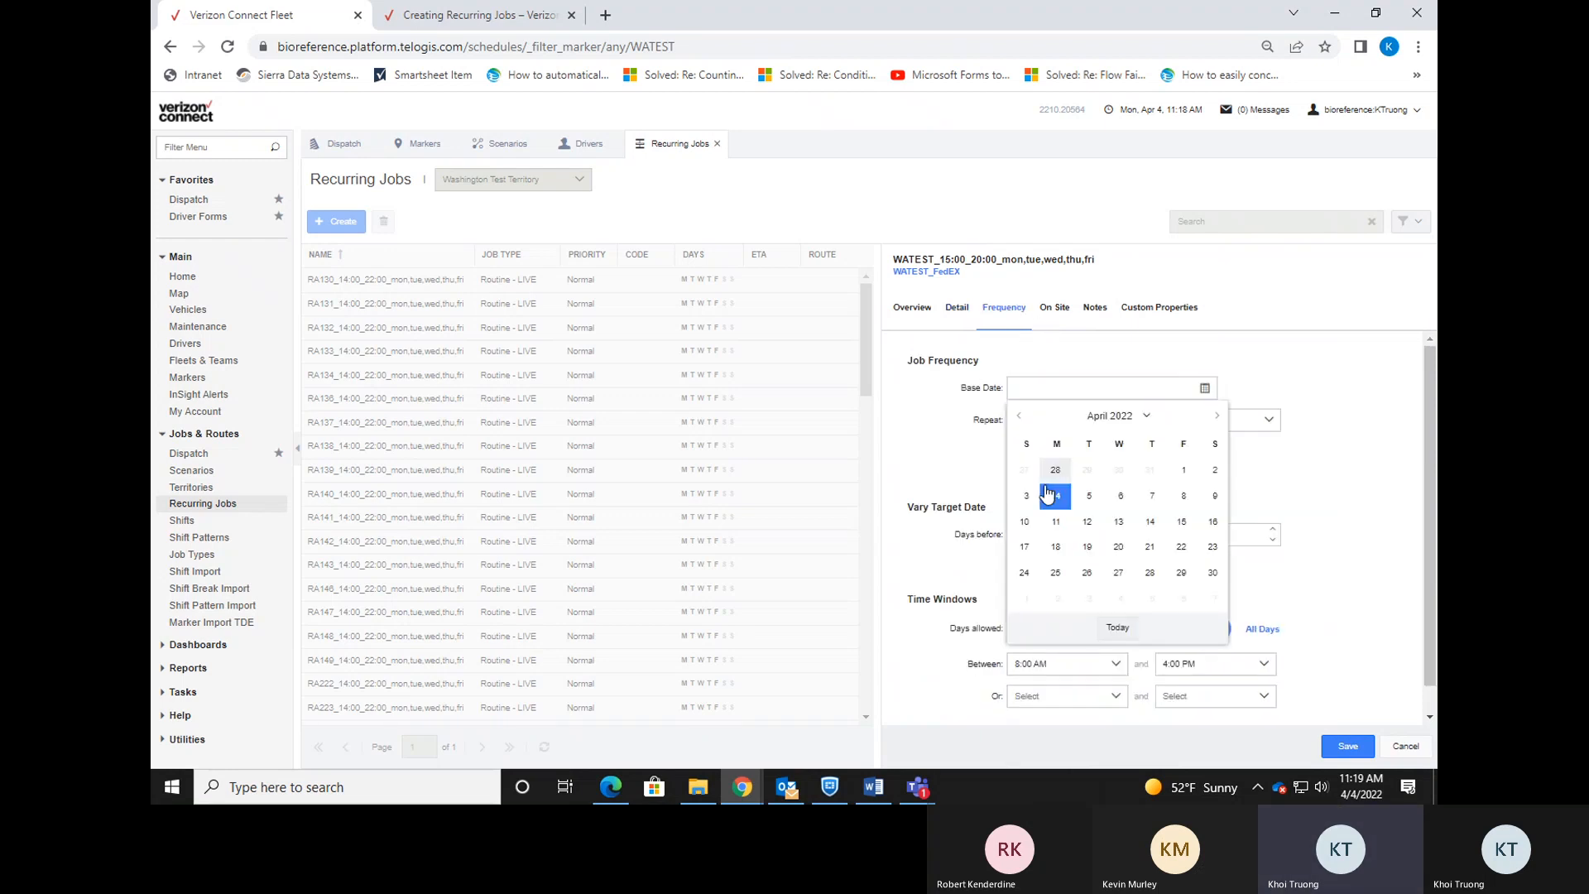
pyautogui.click(1057, 497)
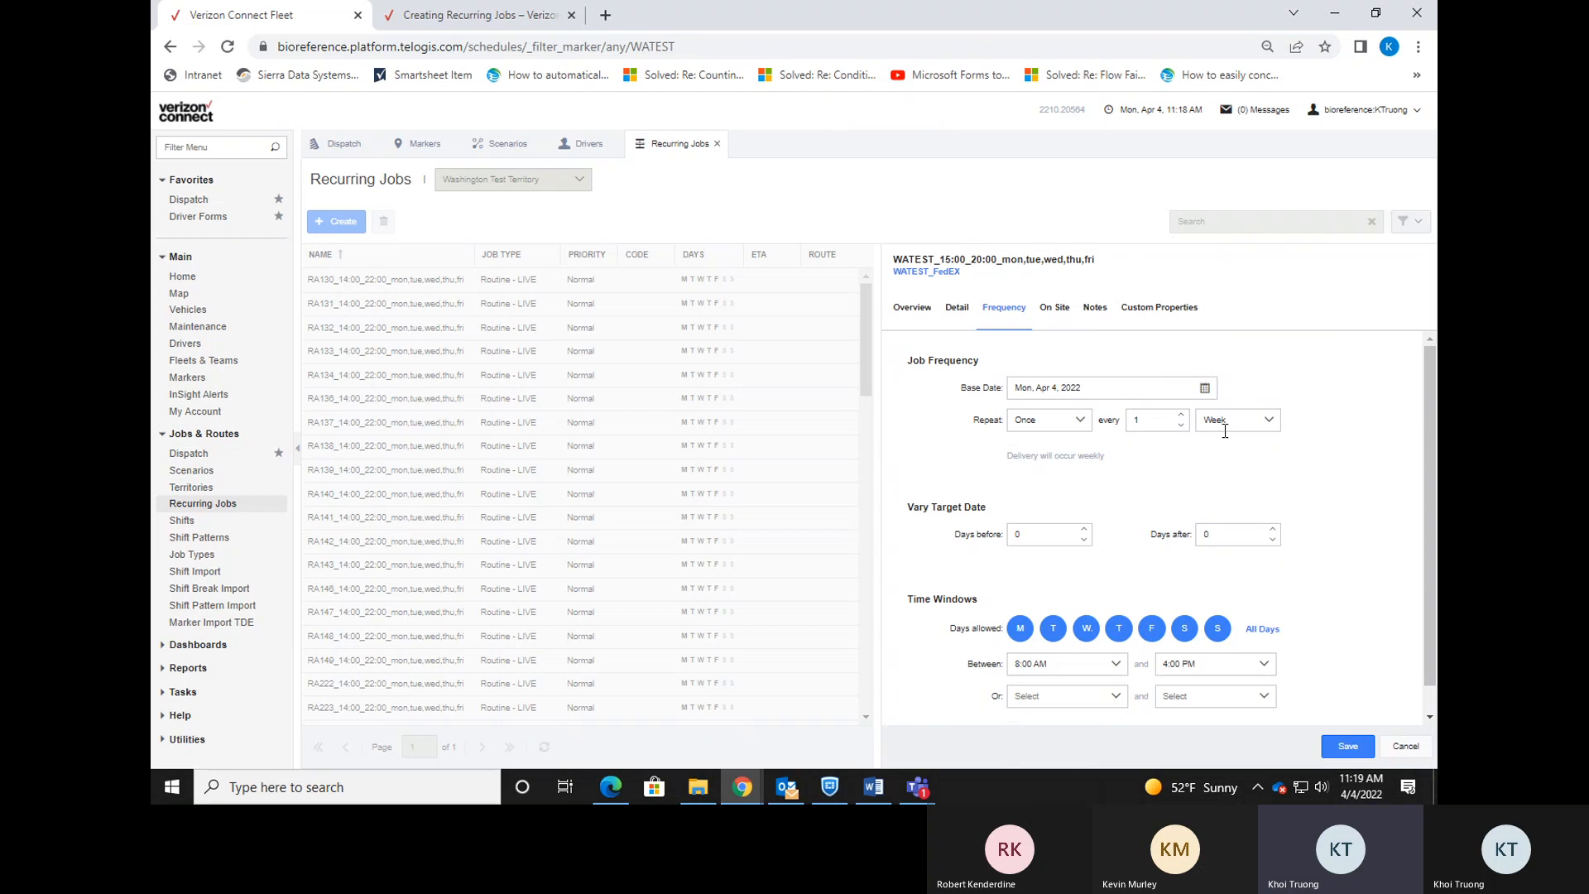
# Change the repeat unit from Week to Day so the job repeats every 1 day.
pyautogui.click(957, 309)
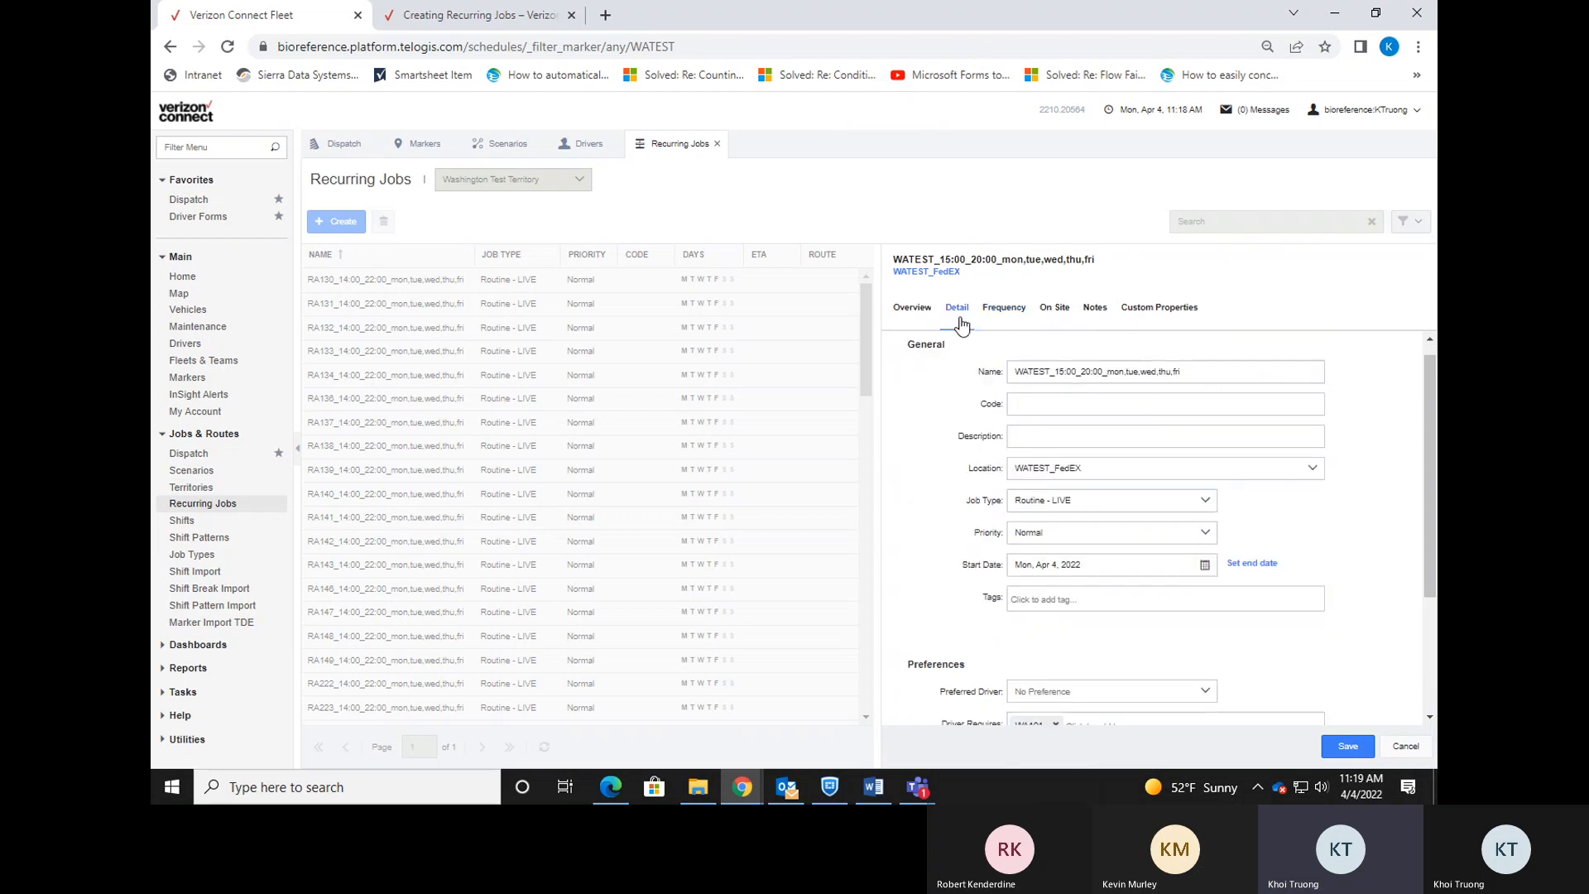
pyautogui.click(1011, 313)
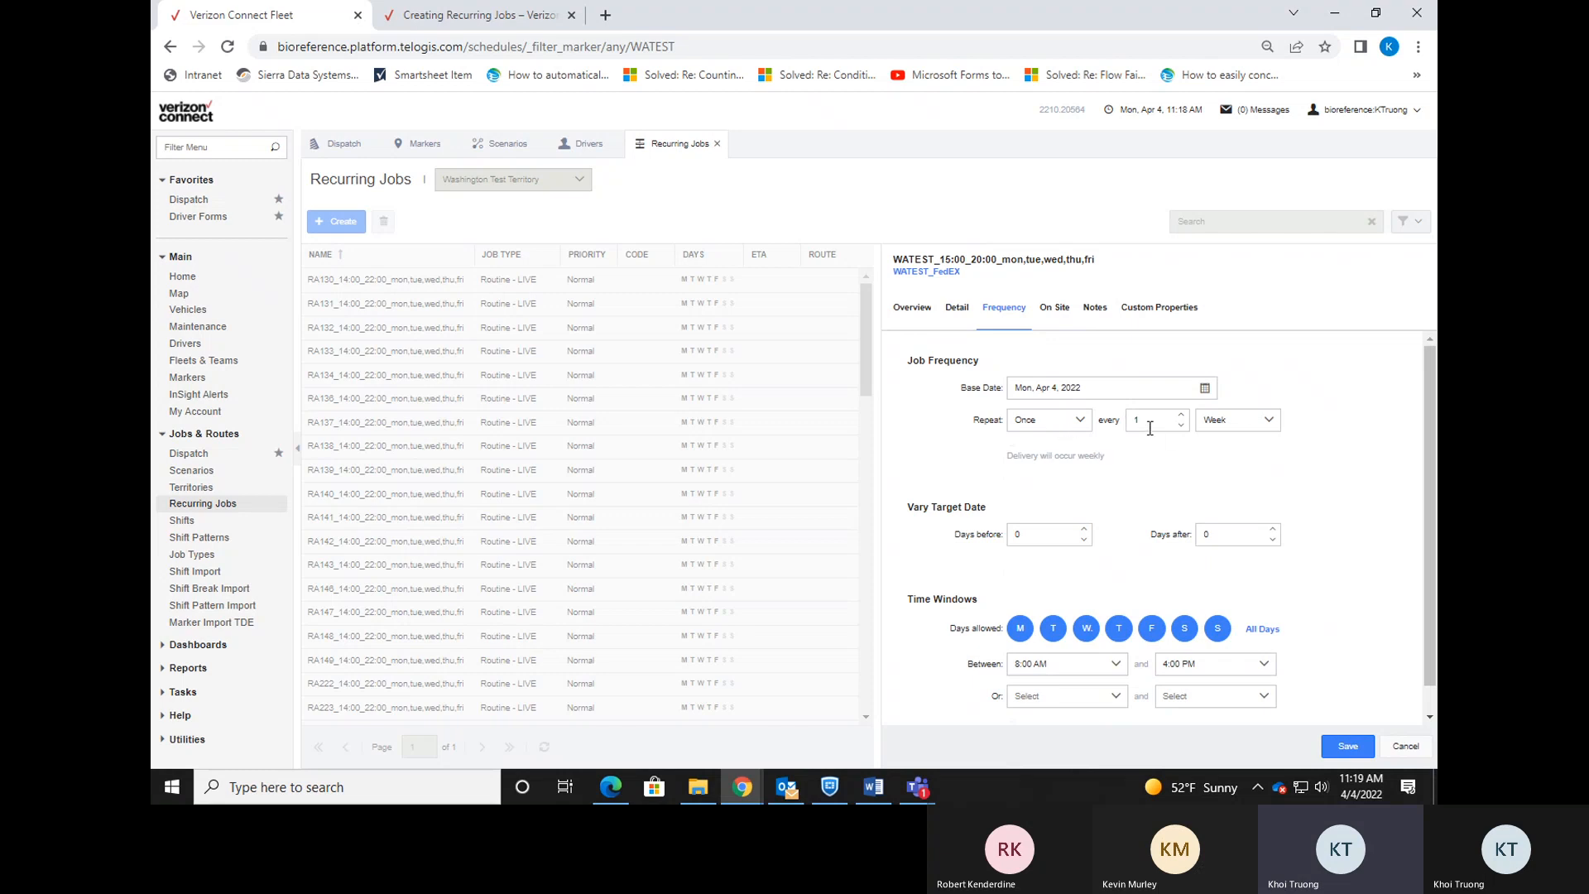
pyautogui.click(1261, 431)
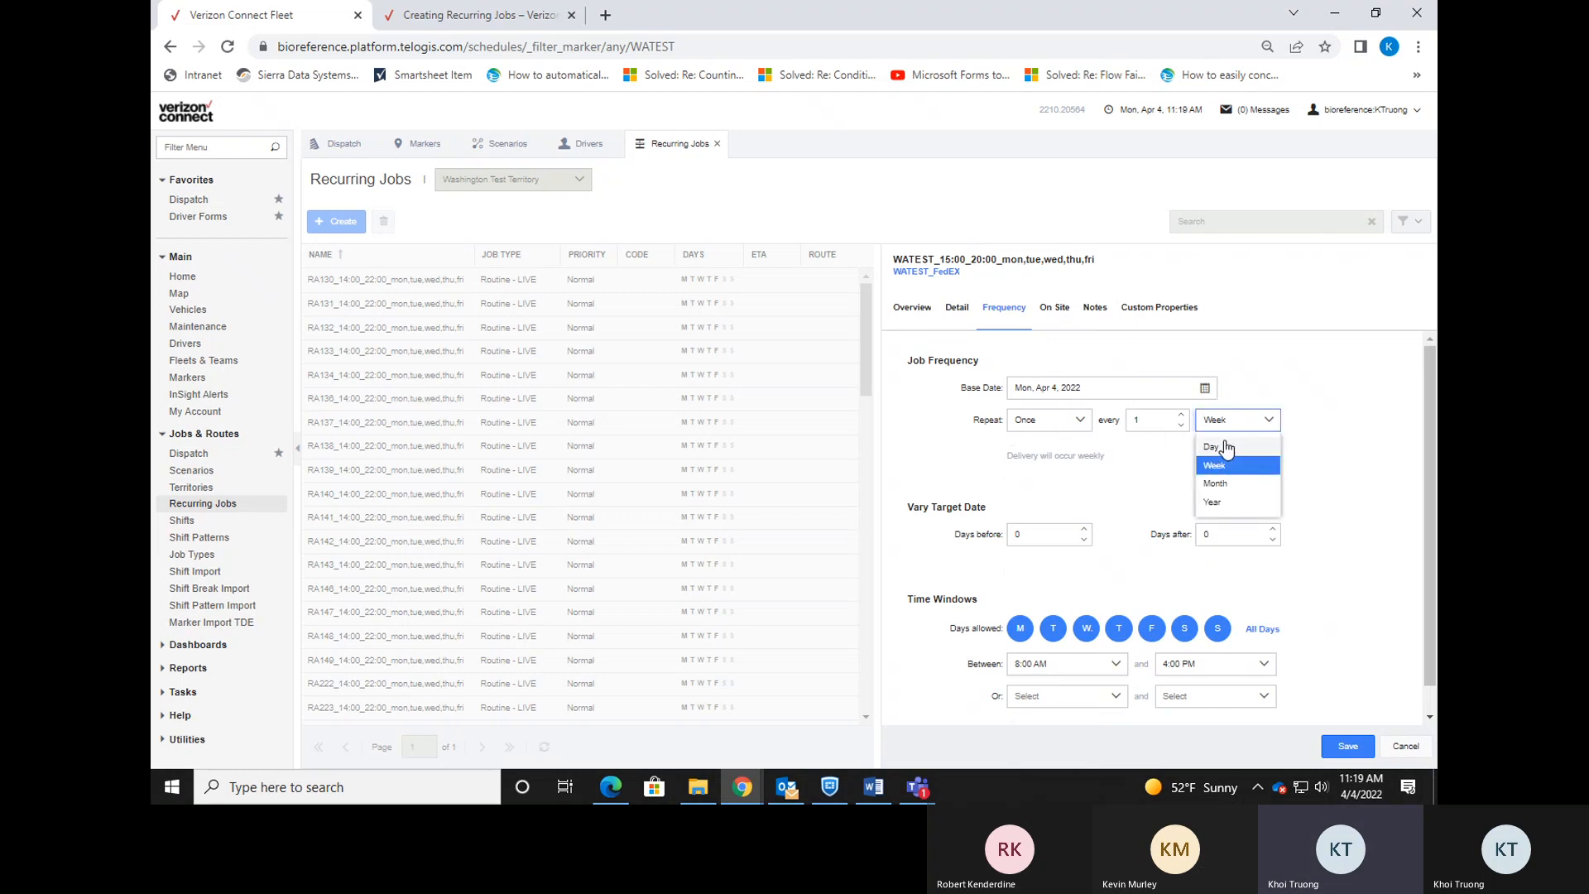
pyautogui.click(1227, 450)
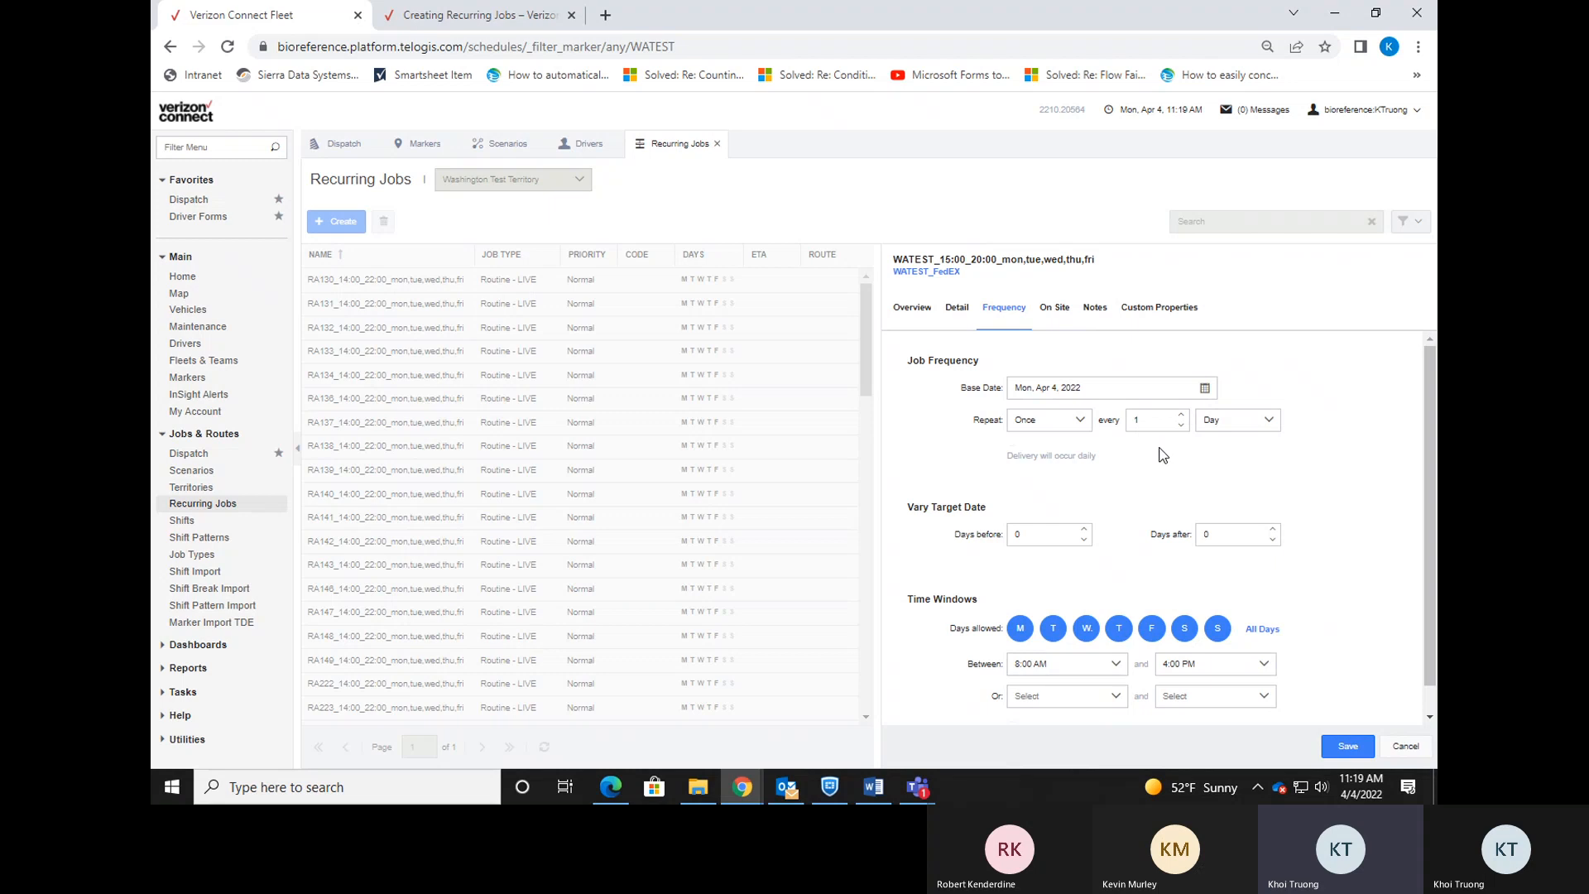
# Deselect Saturday and Sunday so only Monday through Friday remain allowed delivery days.
pyautogui.click(1185, 634)
pyautogui.click(1211, 634)
pyautogui.scroll(-1, 1208, 637)
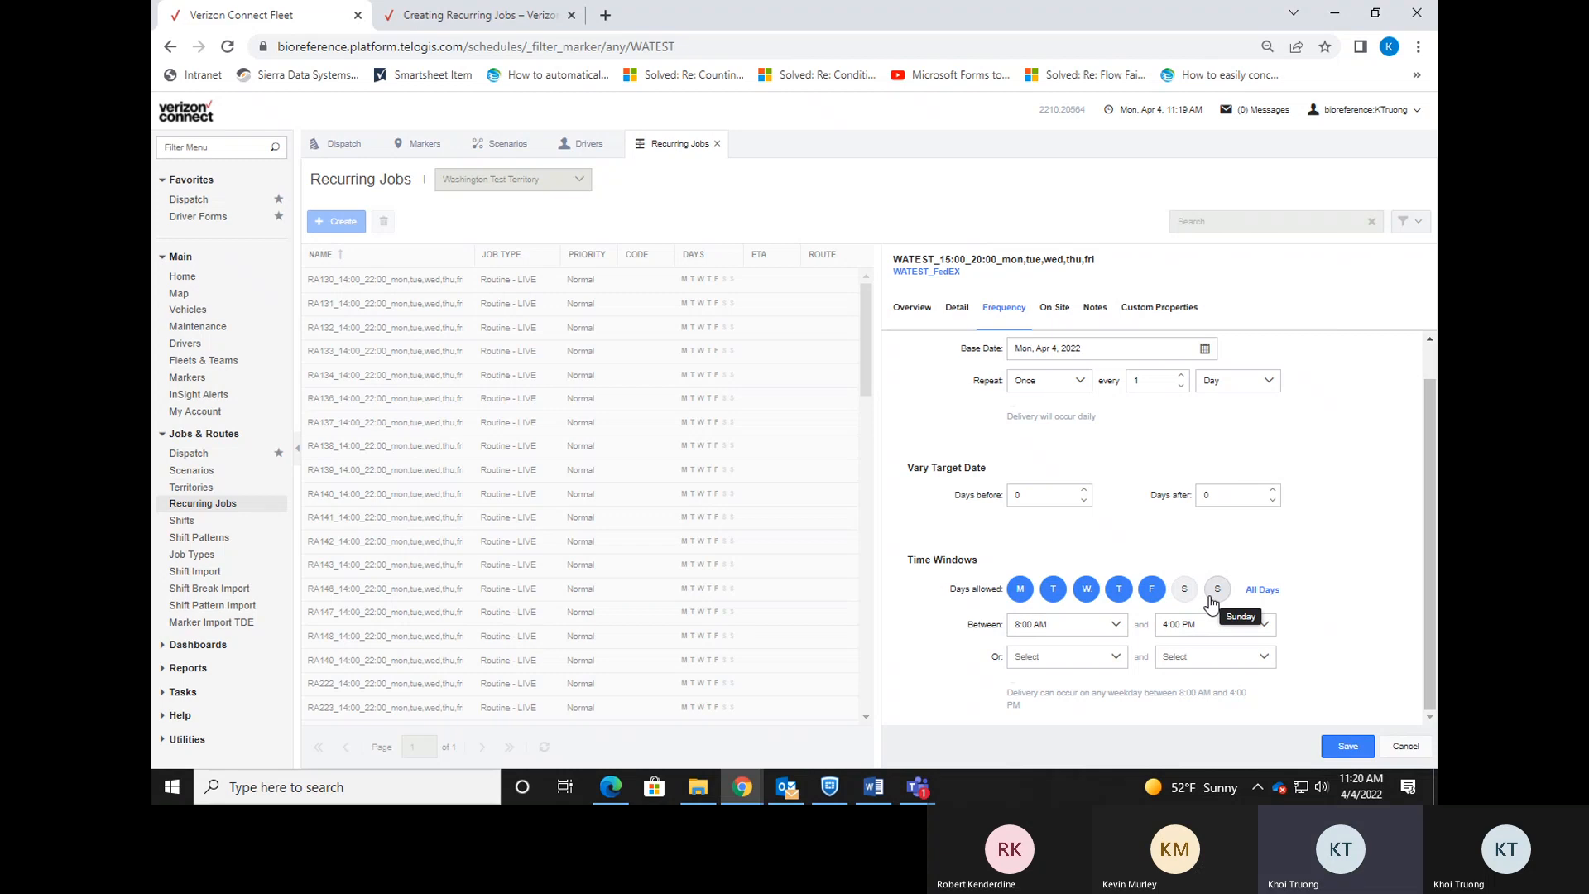
pyautogui.click(1185, 589)
pyautogui.click(1217, 589)
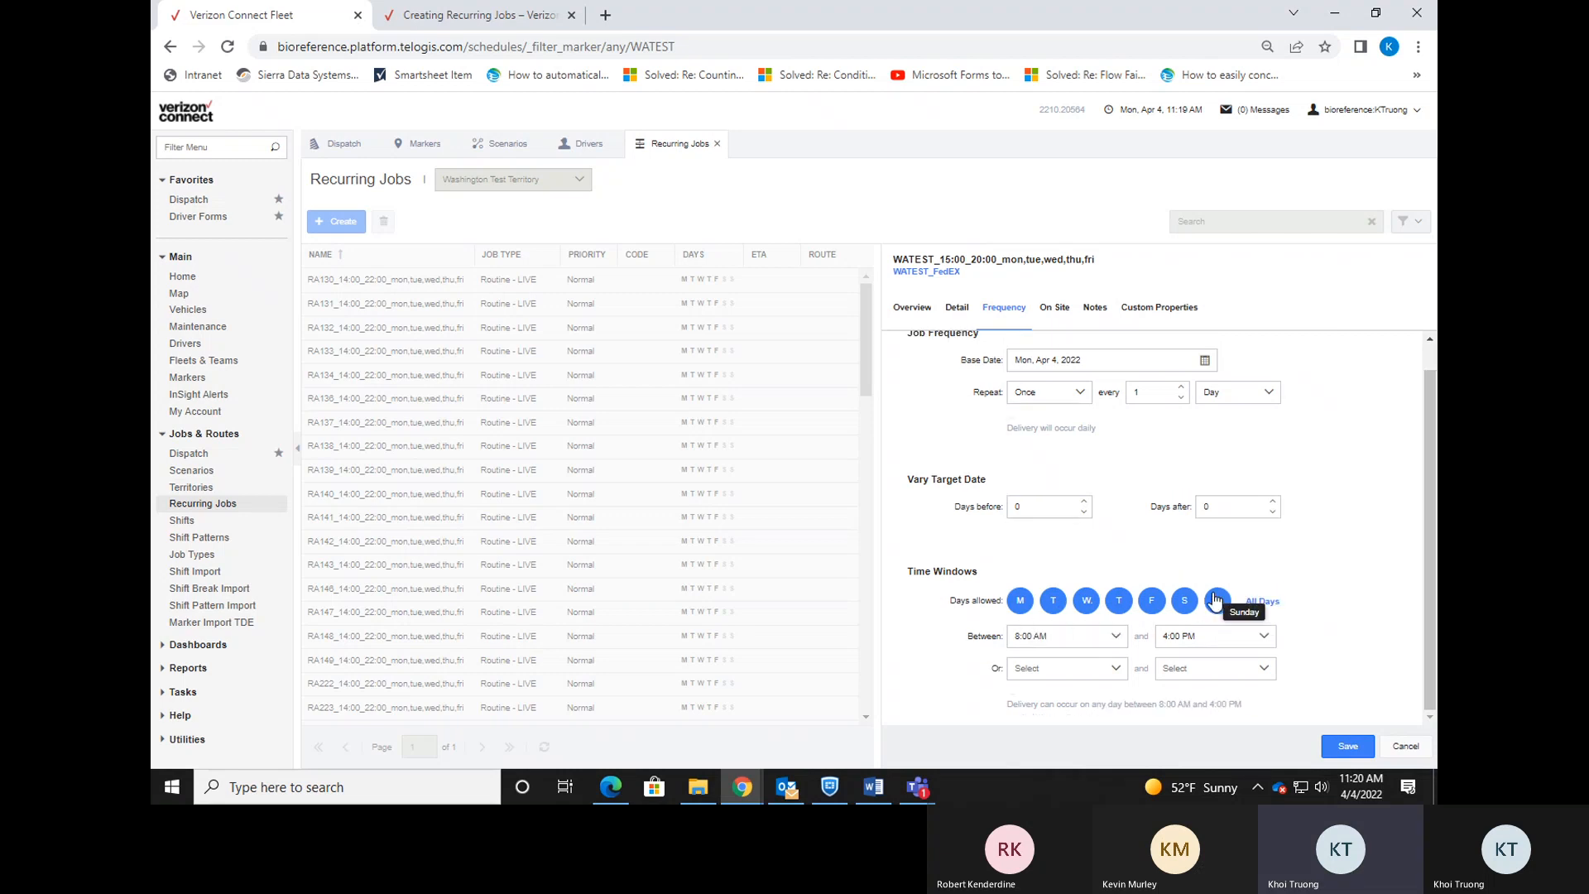
pyautogui.click(1216, 611)
pyautogui.click(1184, 608)
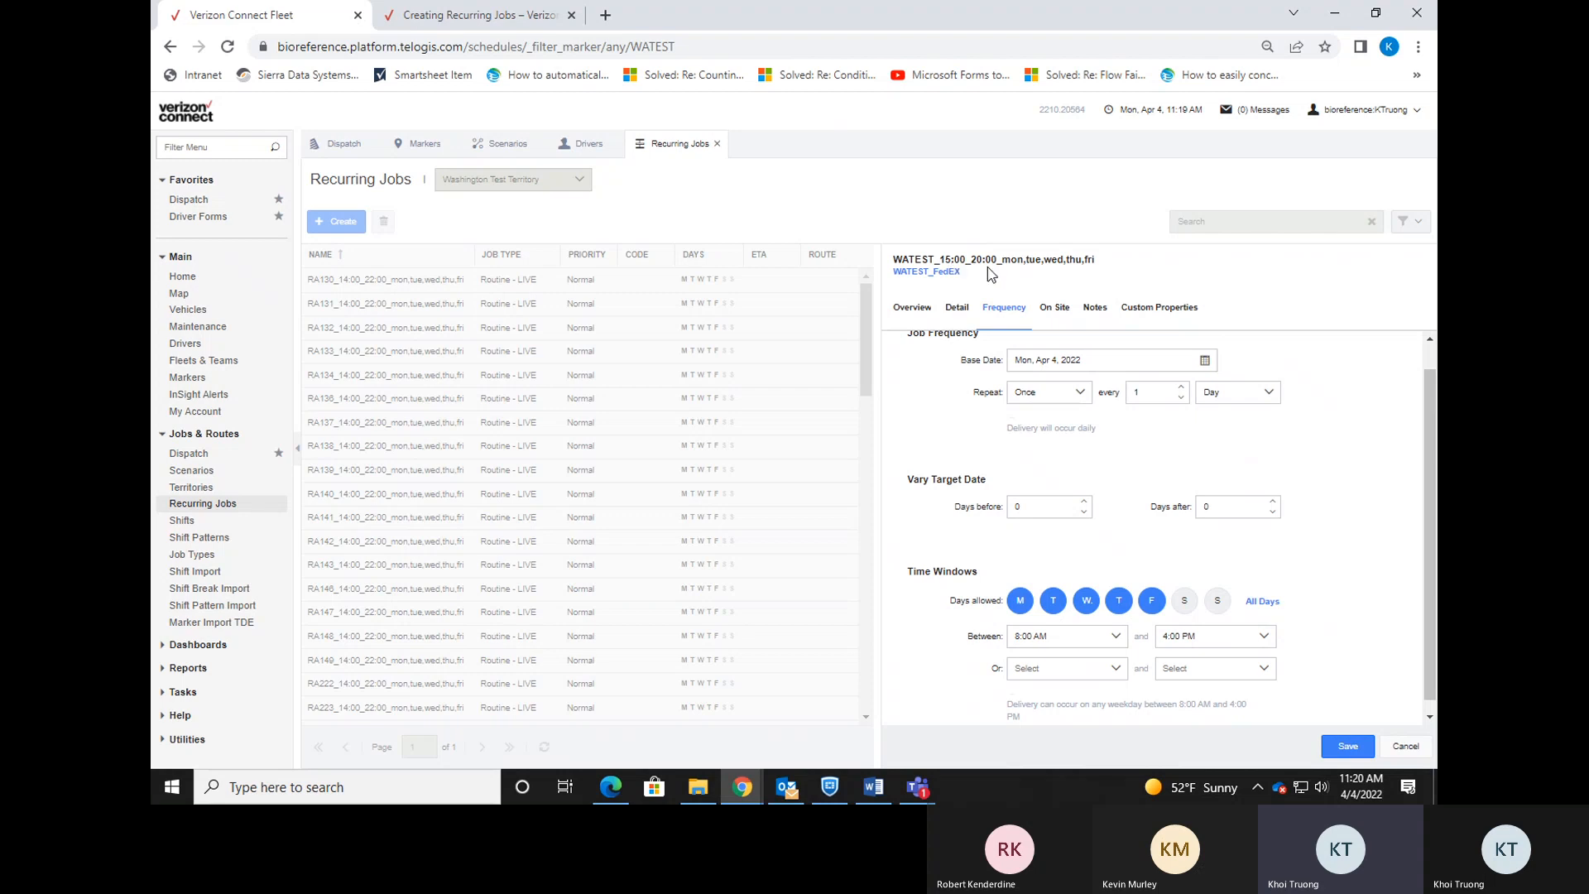
# Choose 3:00 PM as the window start and 8:00 PM as the end, then go back to Detail.
pyautogui.click(1116, 635)
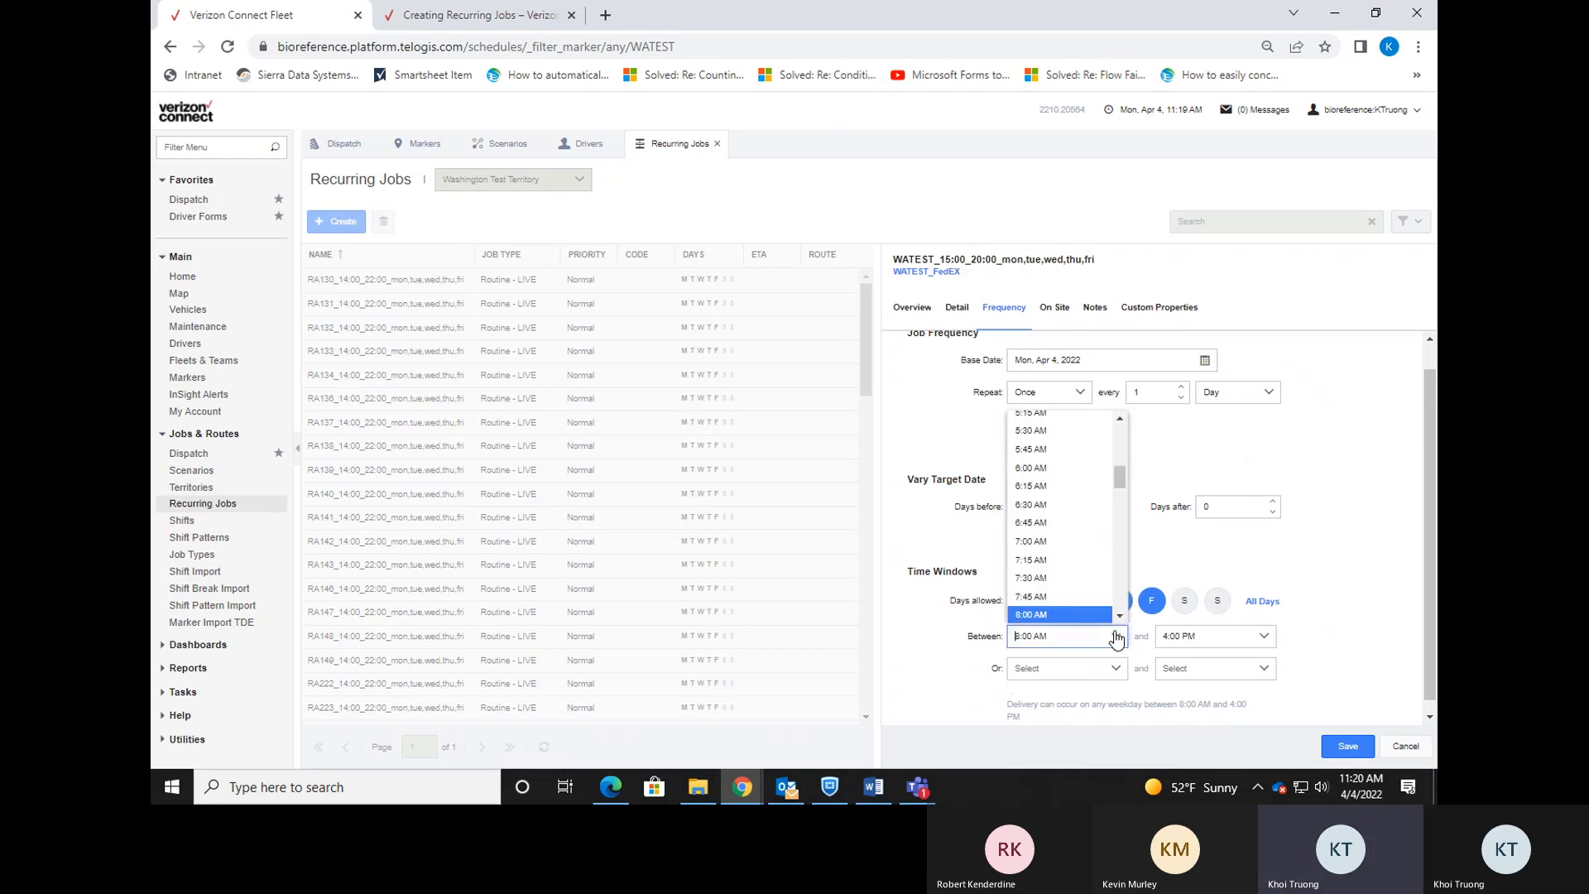
pyautogui.click(1177, 551)
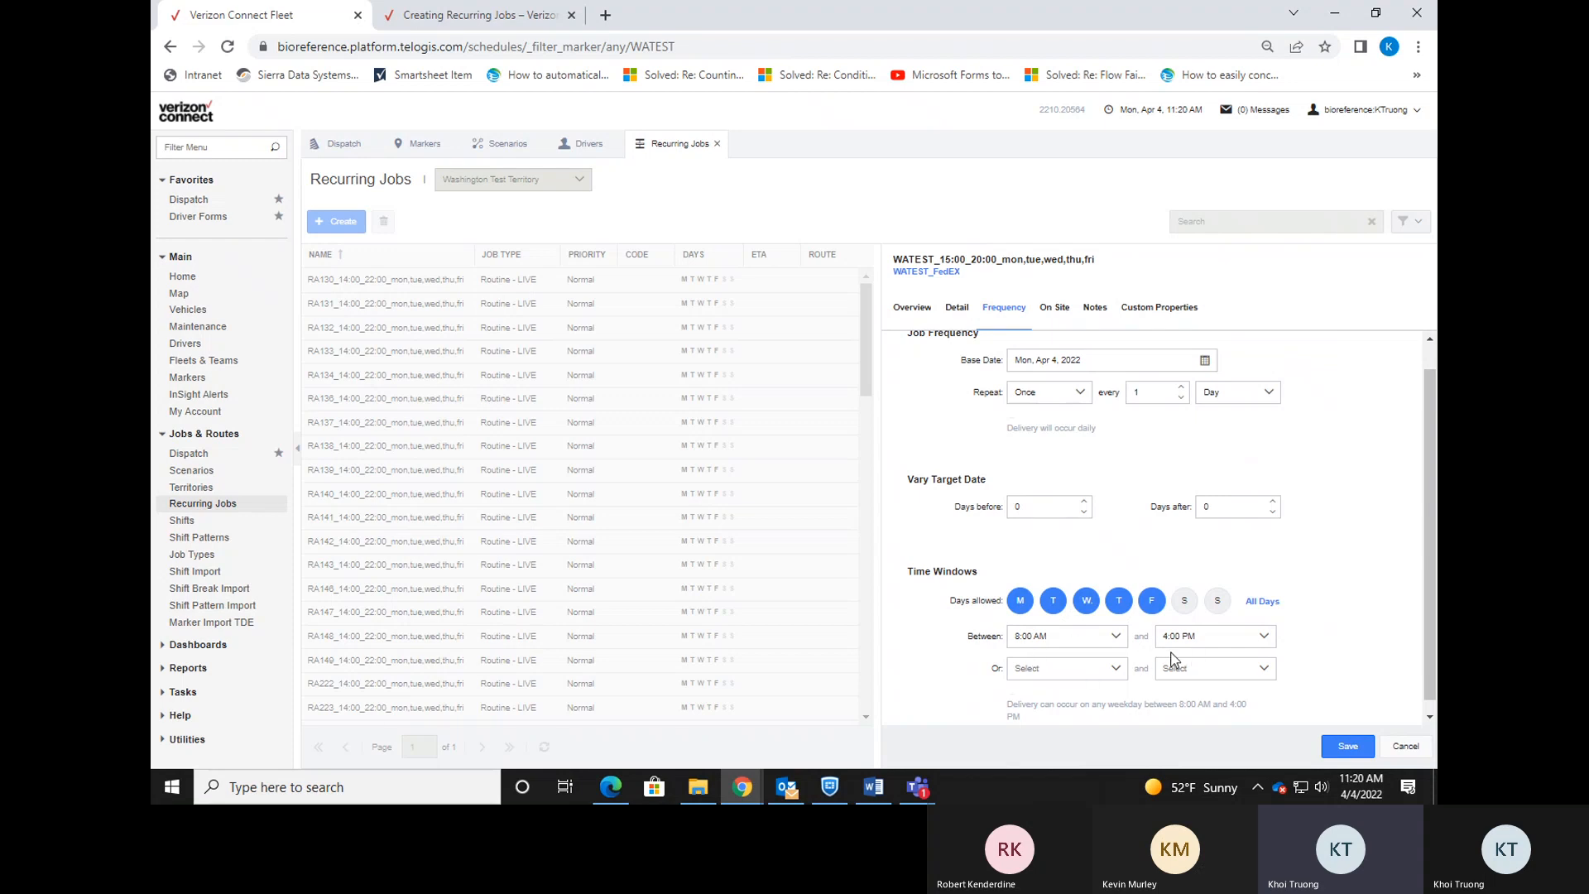
pyautogui.click(1123, 638)
pyautogui.moveTo(1120, 482); pyautogui.dragTo(1121, 538)
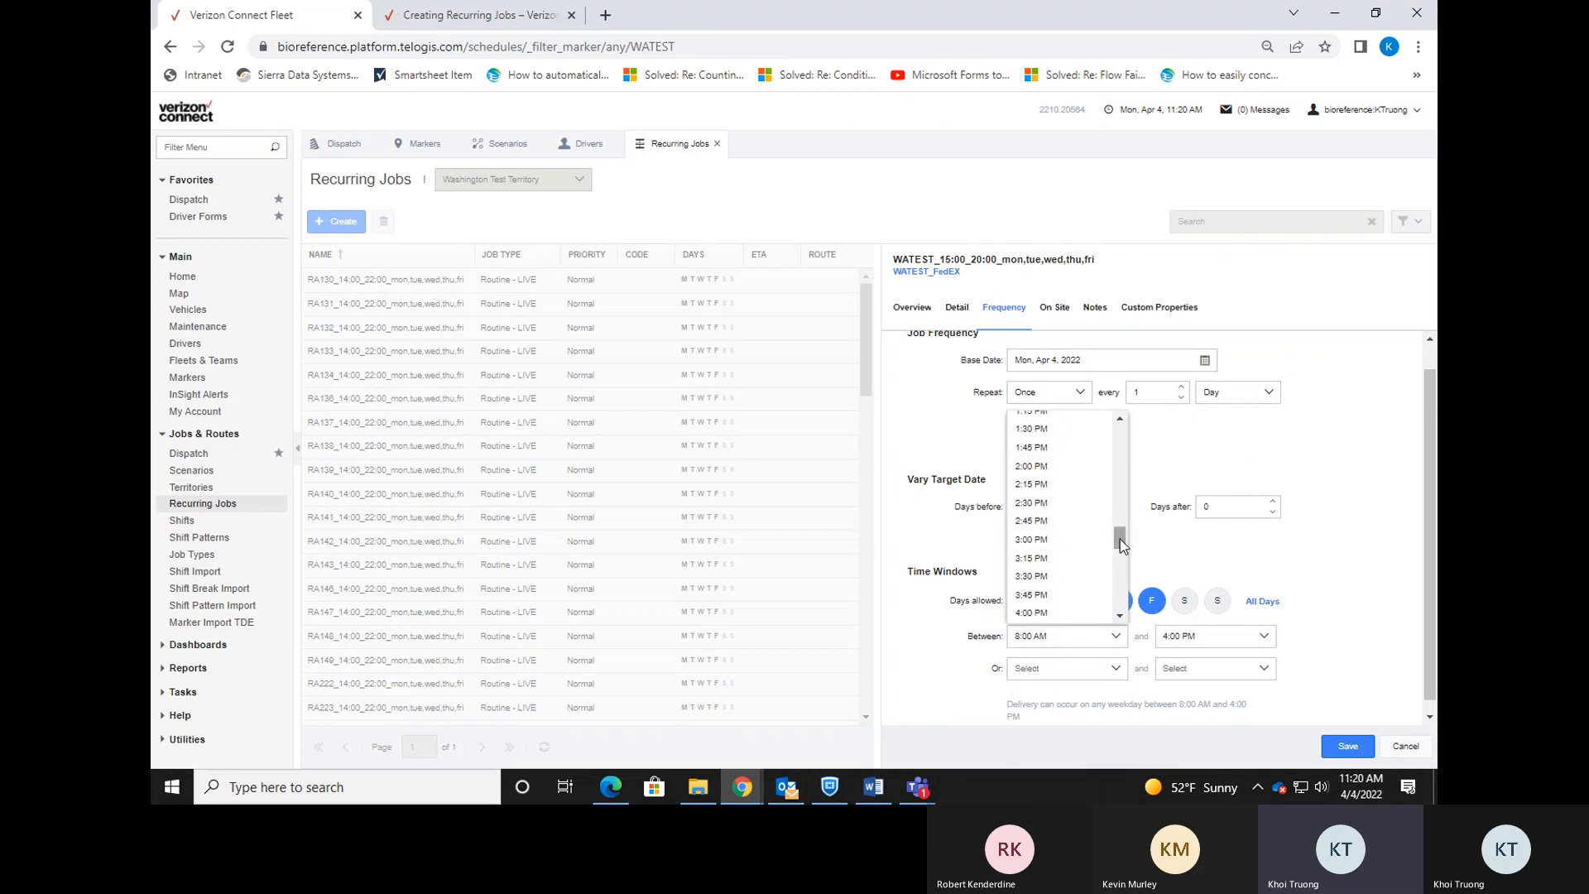
pyautogui.click(1048, 542)
pyautogui.click(1236, 635)
pyautogui.moveTo(1267, 538); pyautogui.dragTo(1267, 573)
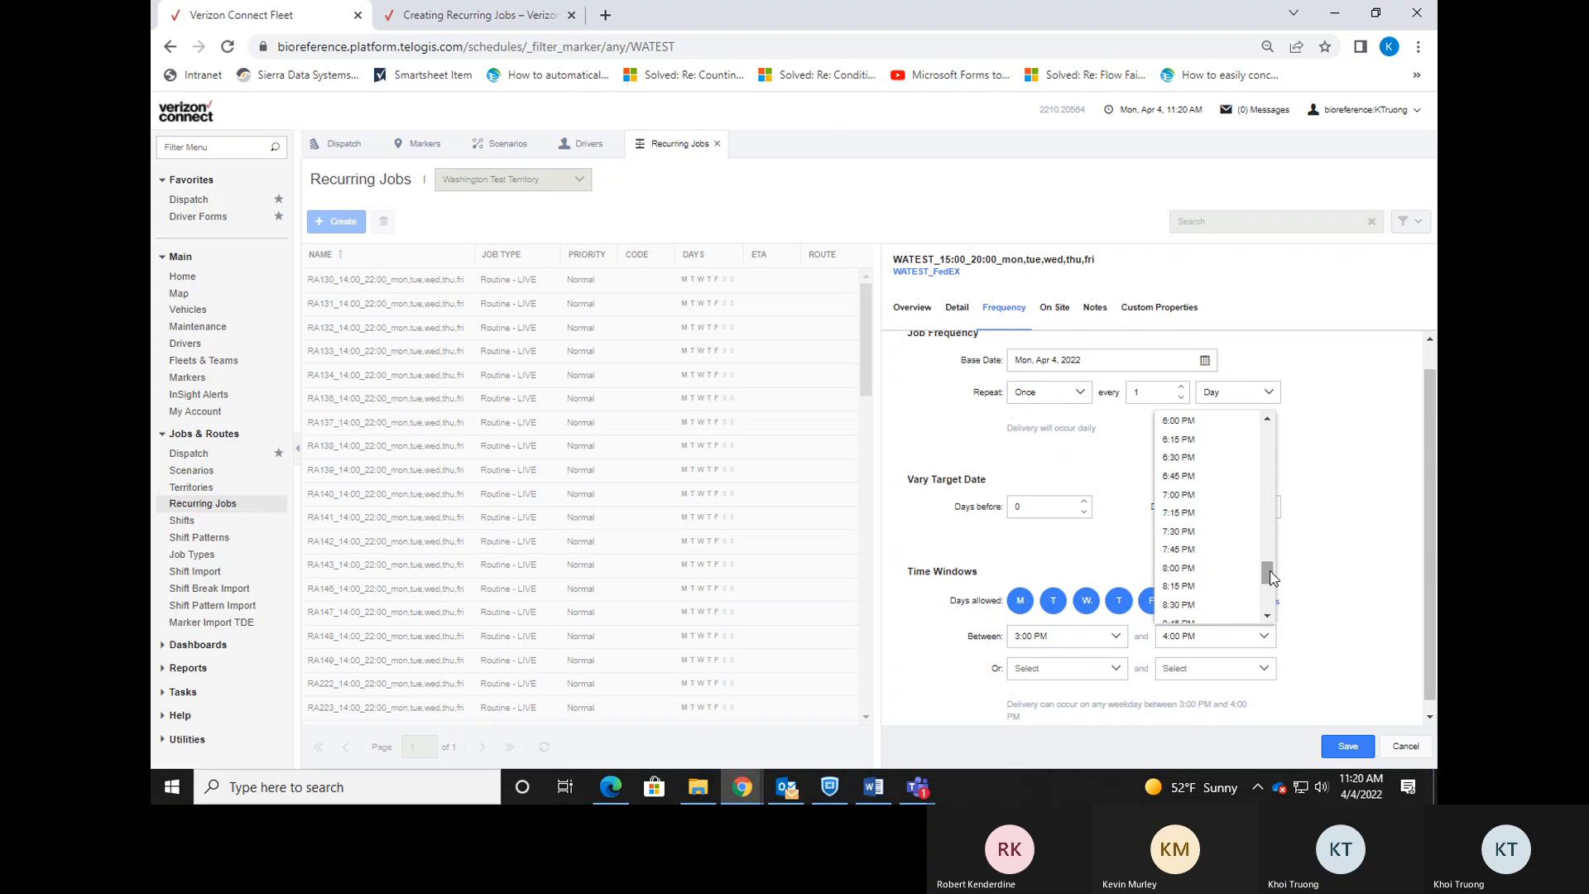
pyautogui.click(1221, 569)
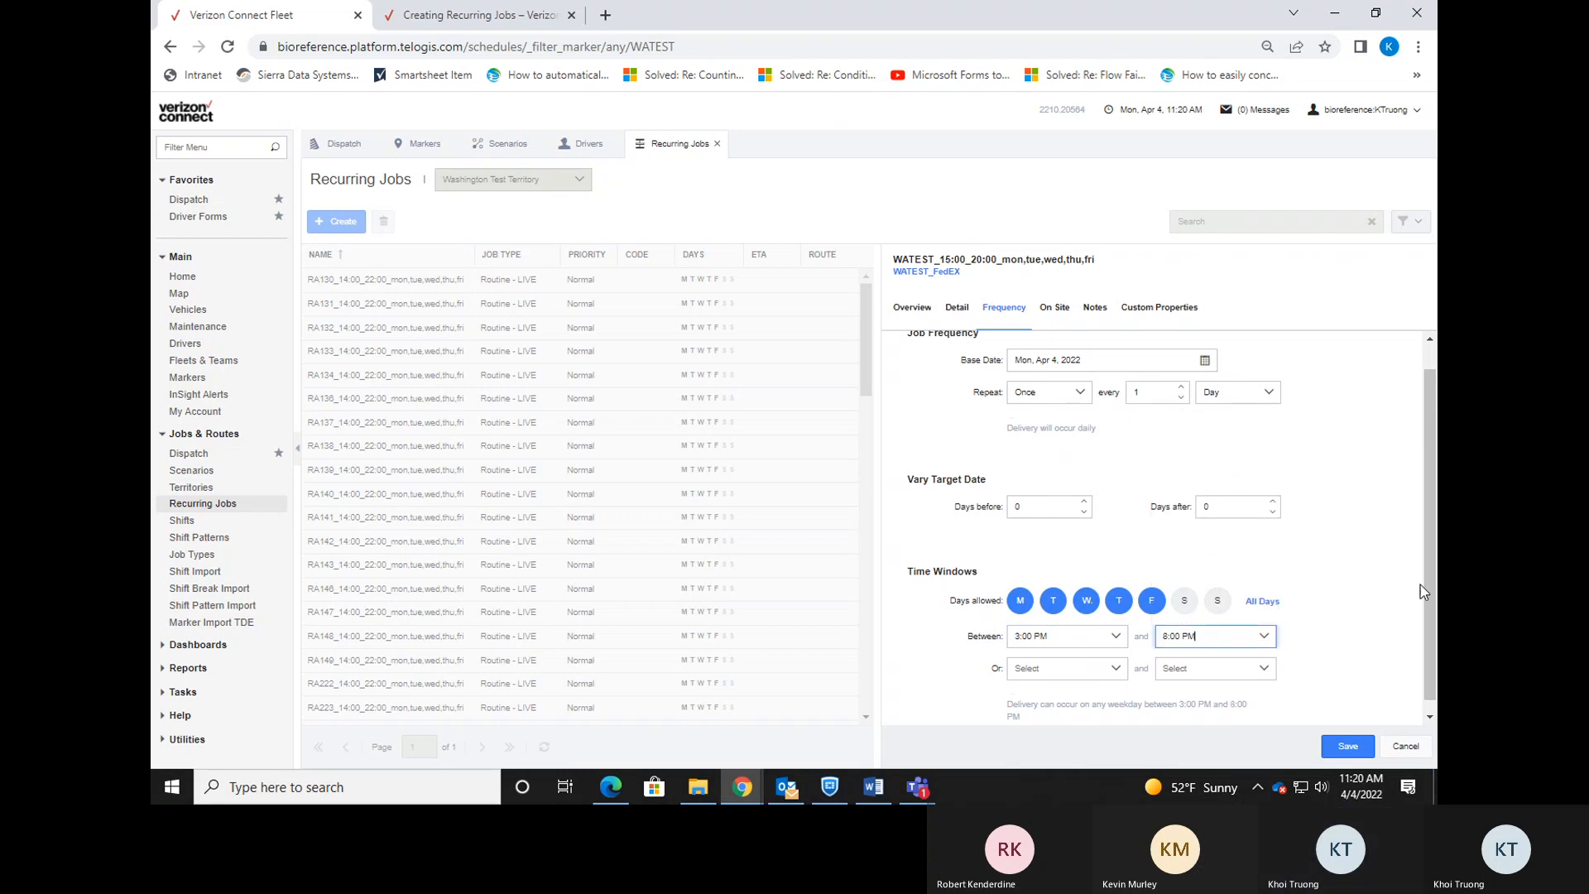
pyautogui.moveTo(1426, 587); pyautogui.dragTo(1425, 601)
pyautogui.scroll(1, 1399, 534)
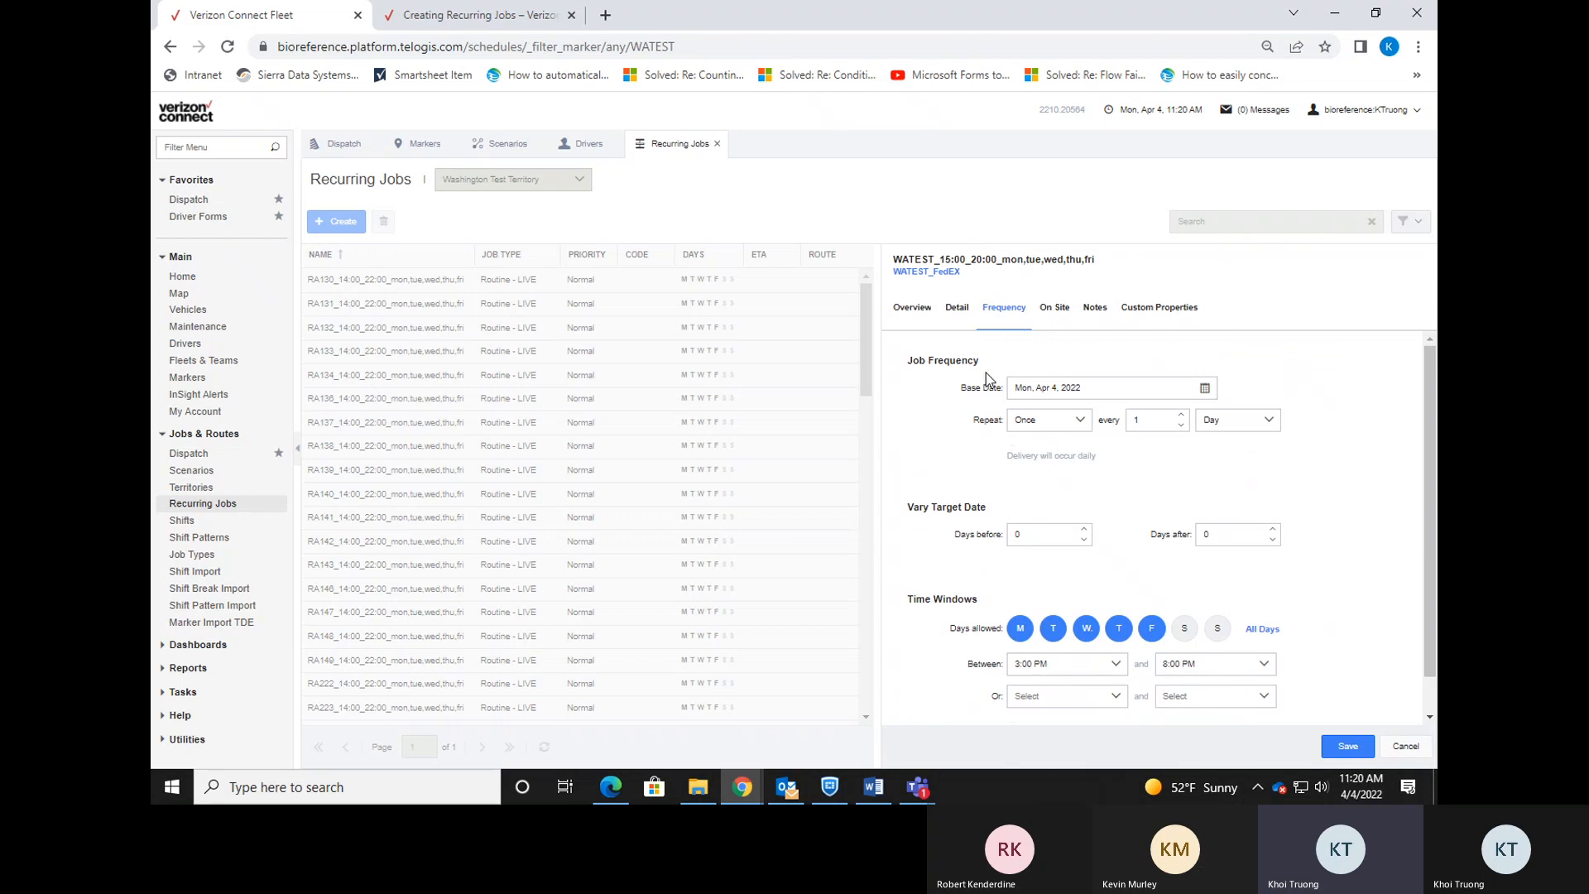
pyautogui.click(957, 308)
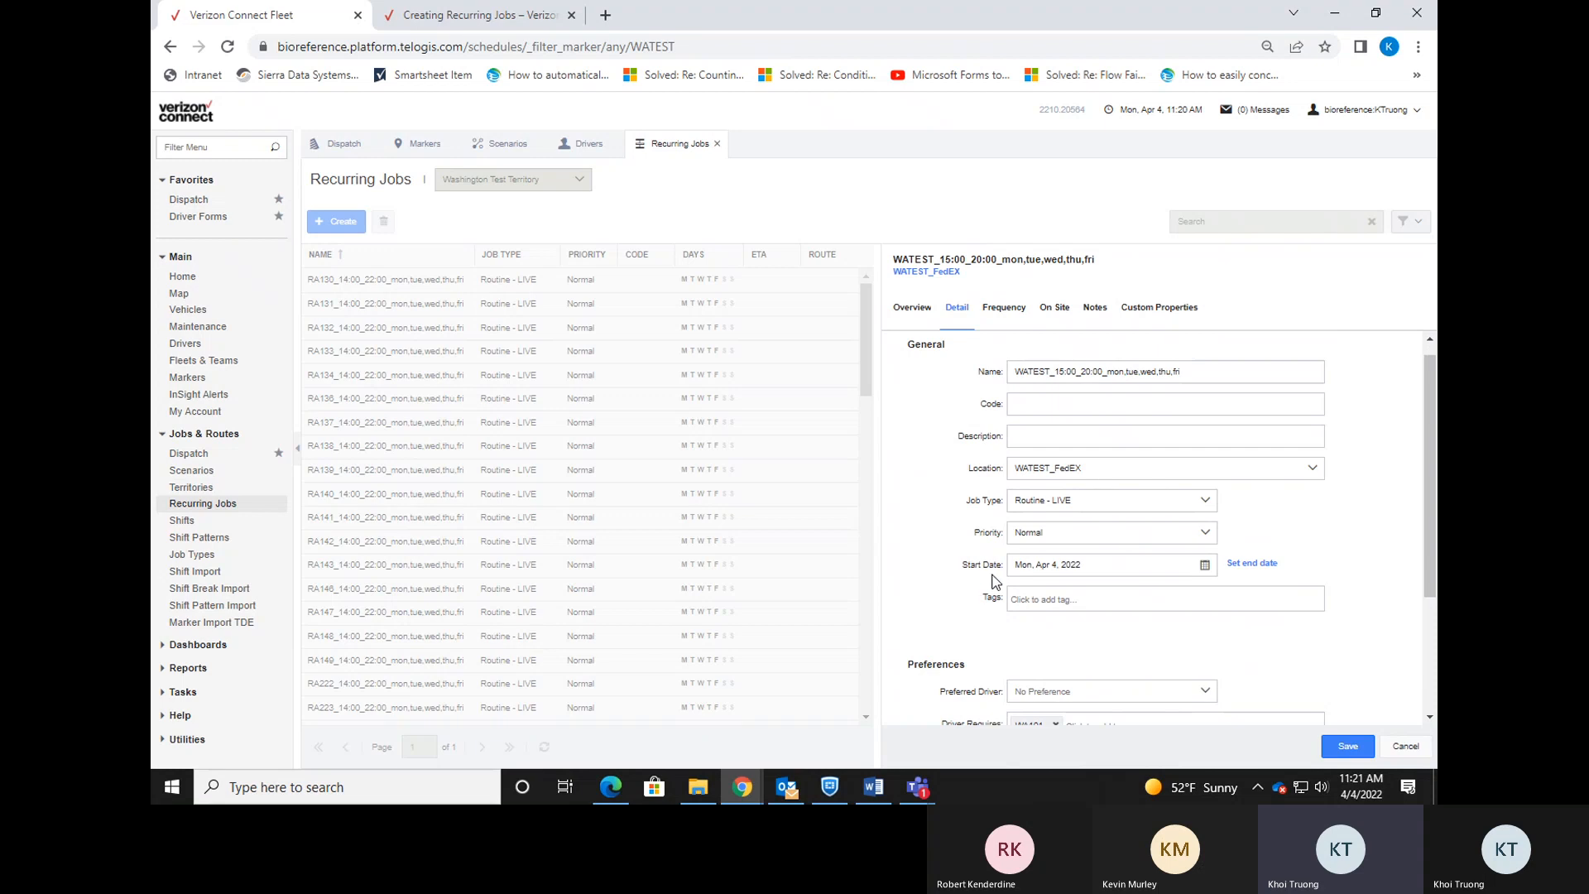
# Confirm the Day repeat and weekday 3:00–8:00 PM window, then view the 10m on-site time.
pyautogui.click(1005, 313)
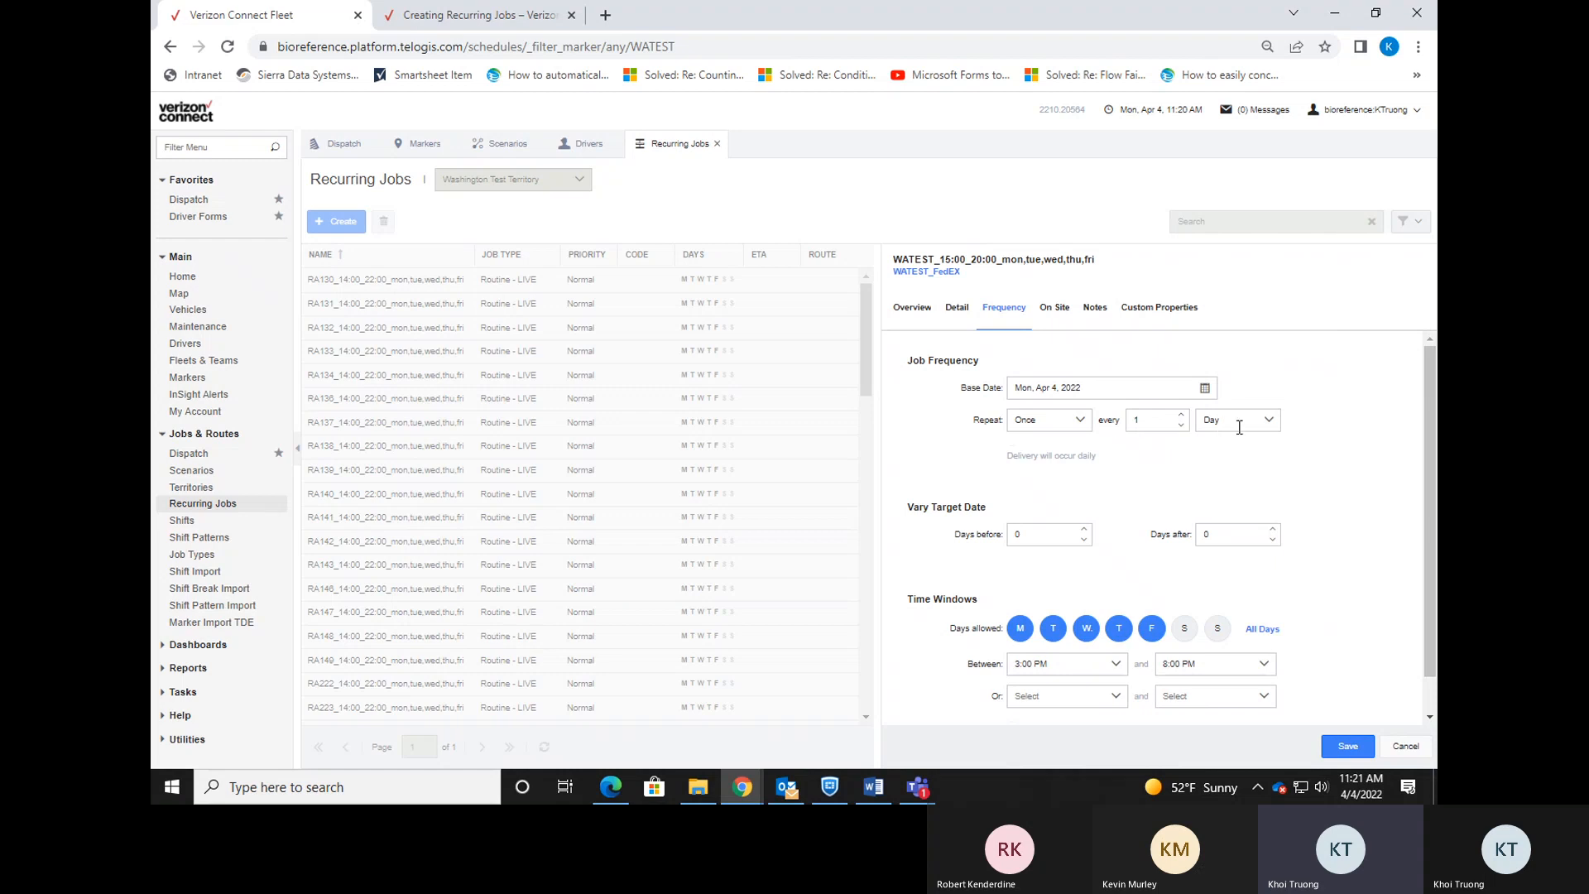
pyautogui.click(1269, 420)
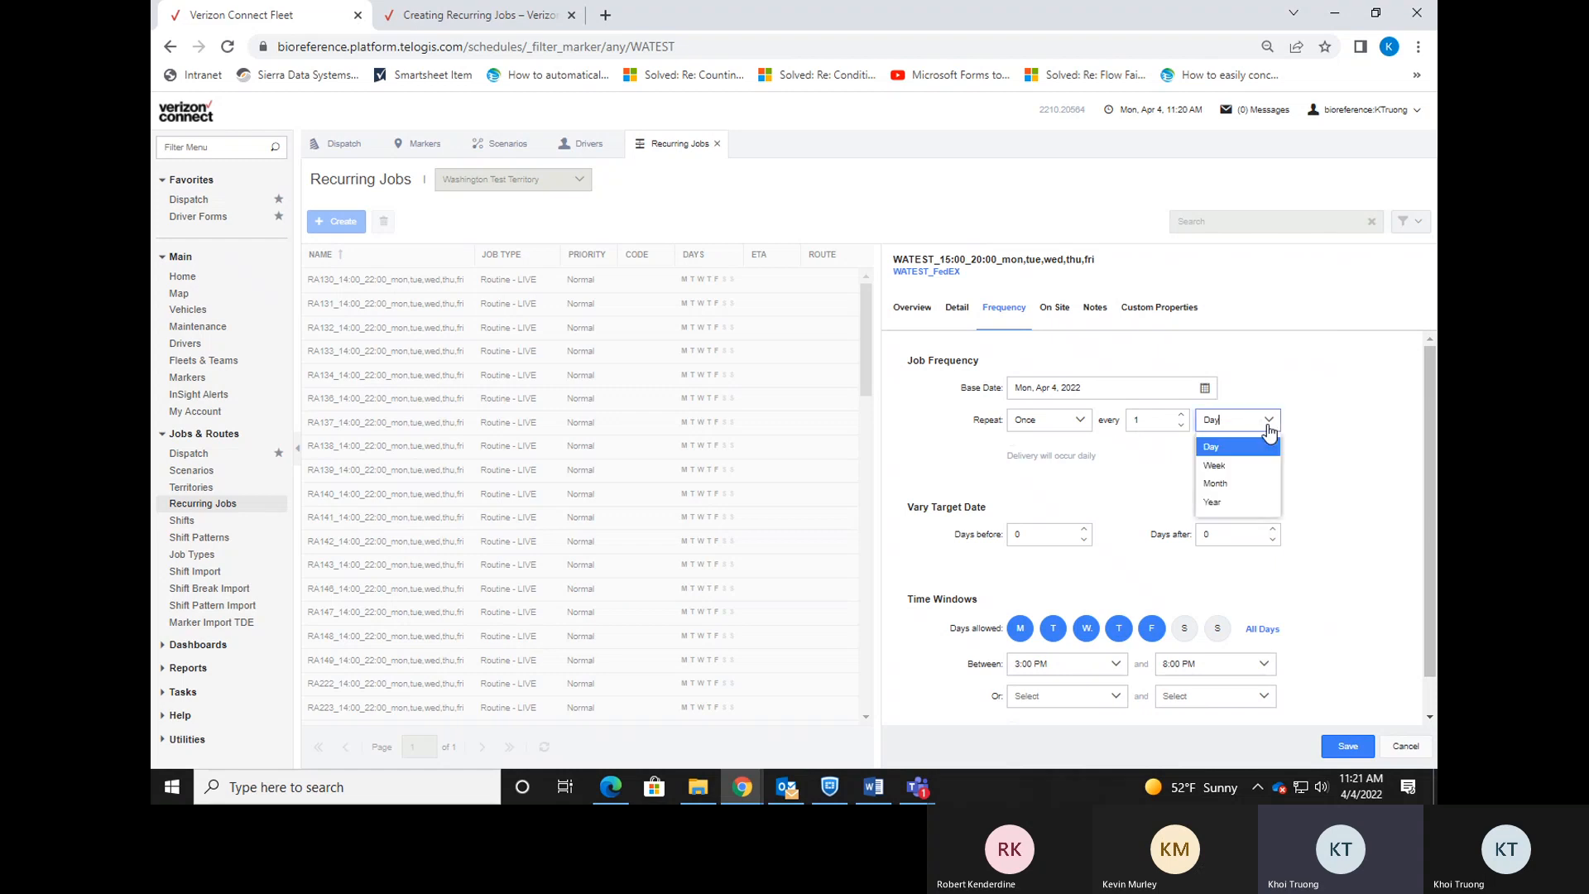
pyautogui.click(1338, 451)
pyautogui.scroll(-1, 1334, 515)
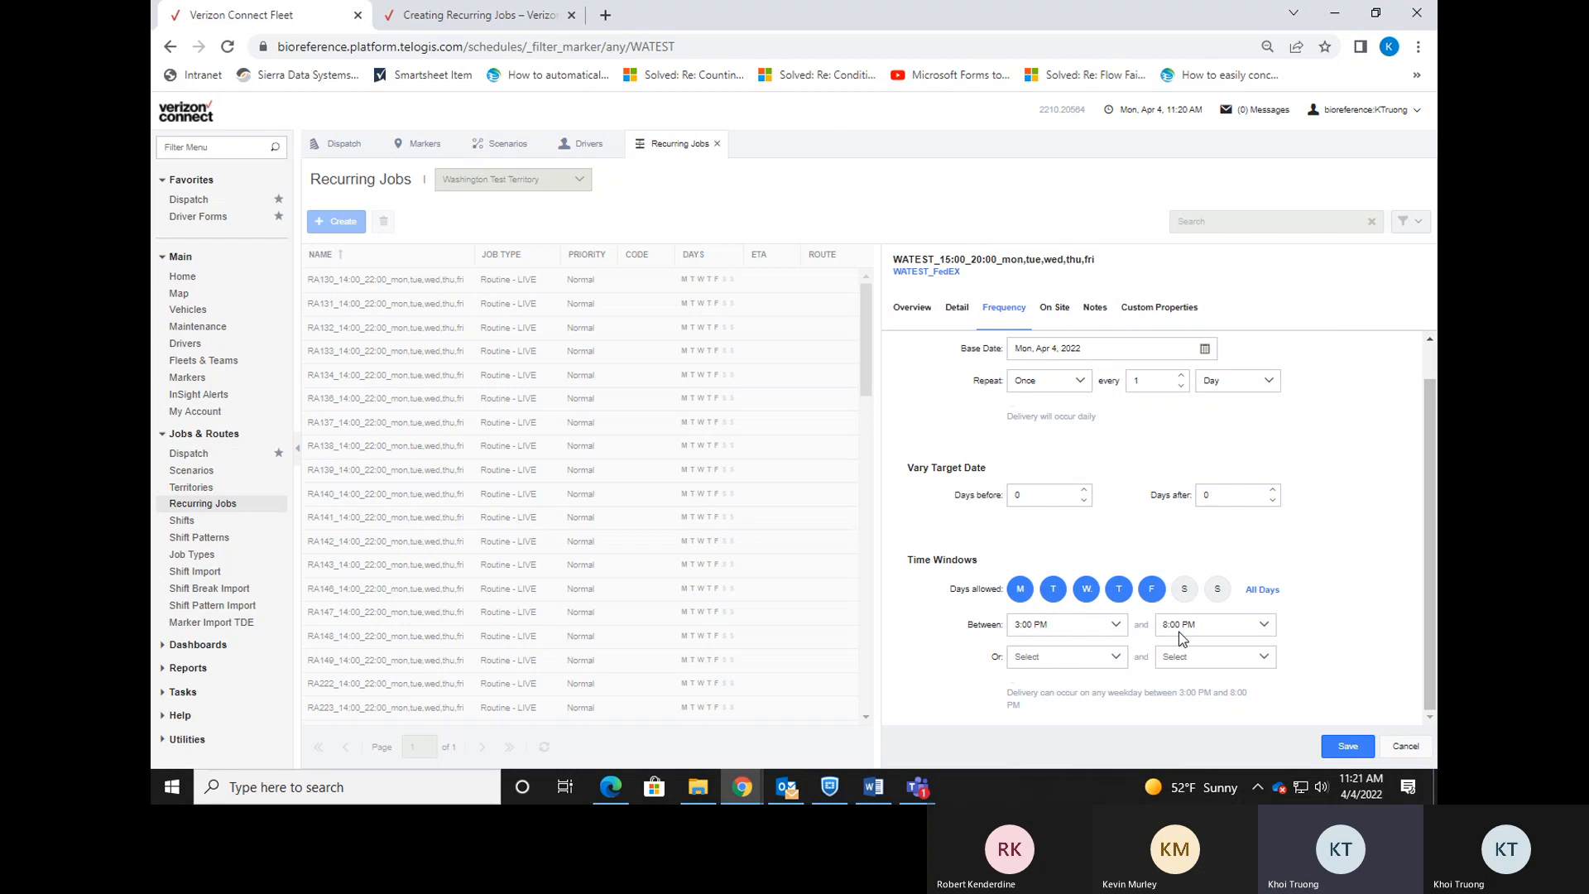
pyautogui.scroll(1, 1284, 556)
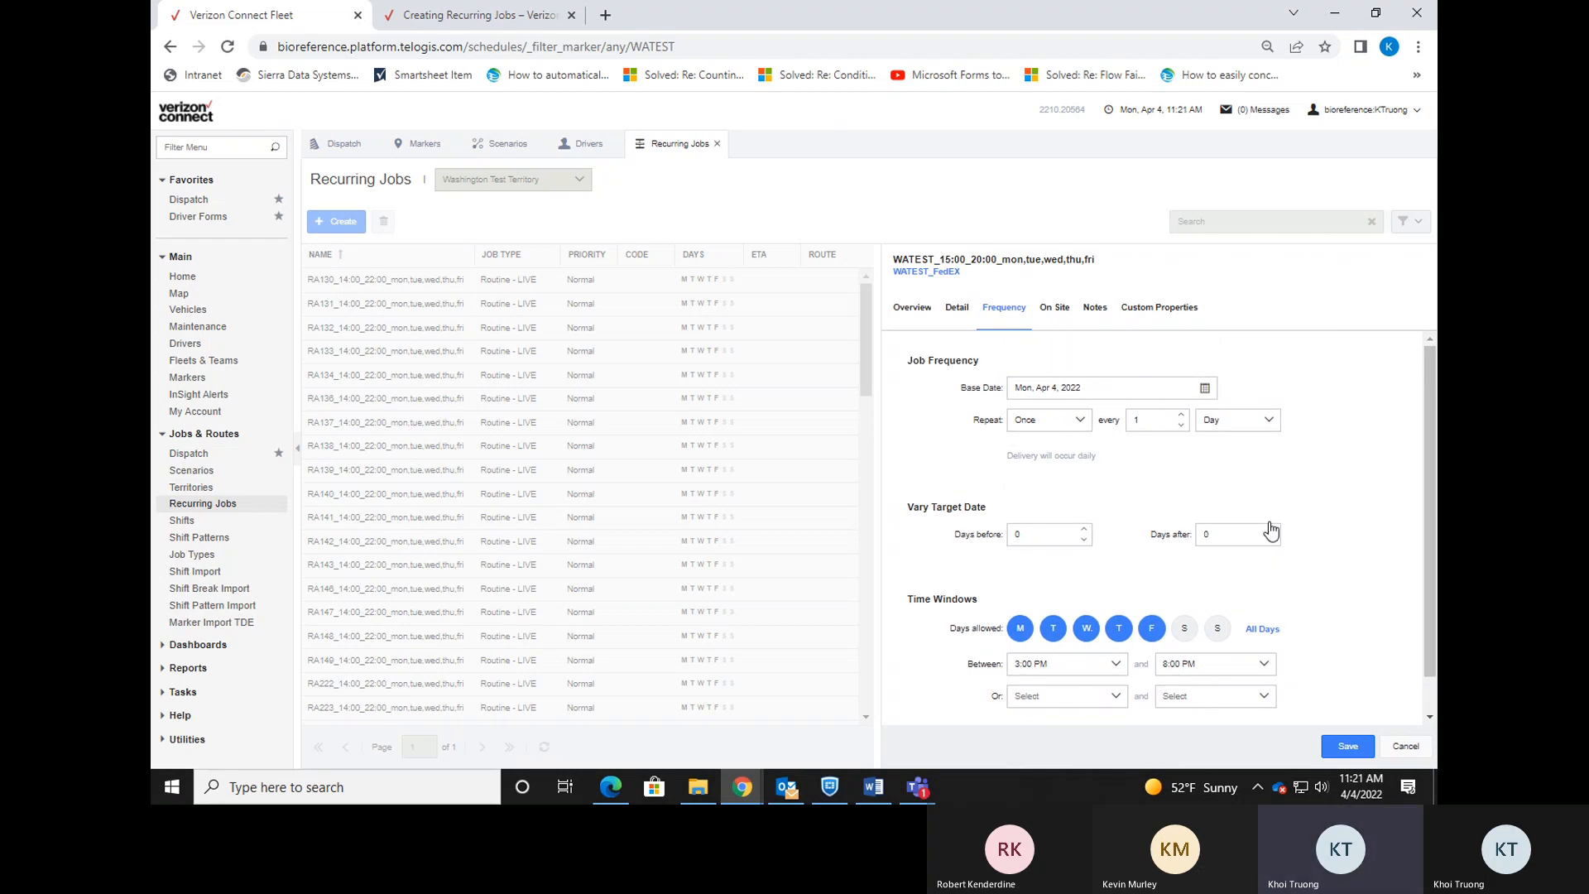
pyautogui.click(1055, 308)
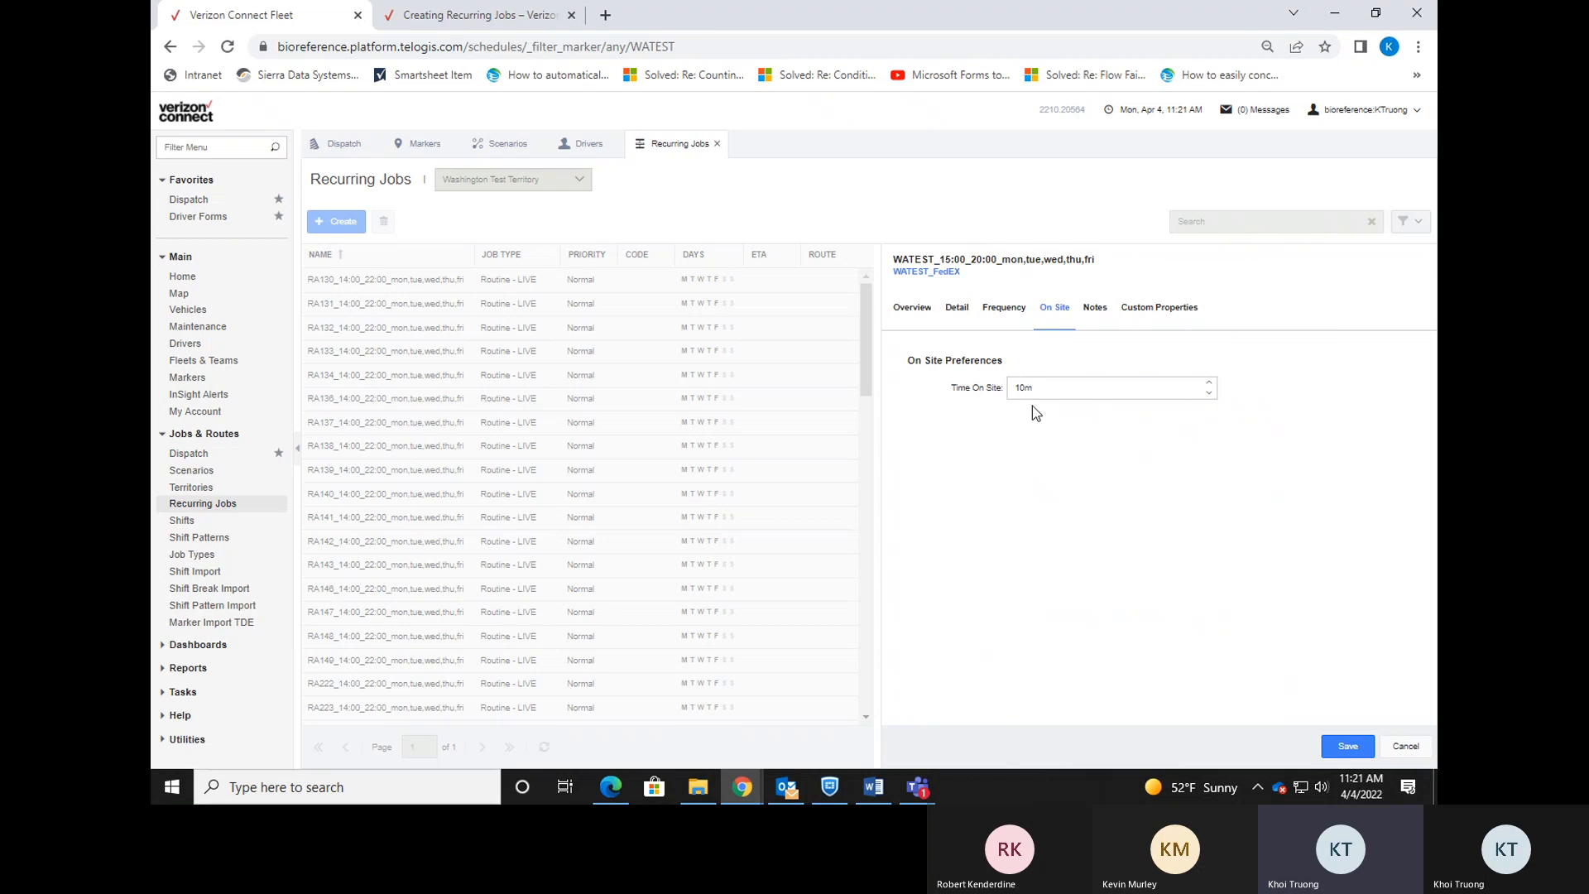
# Add the recurring job note 'No lookbox, live before 8pm. Always check the office.'.
pyautogui.click(1096, 309)
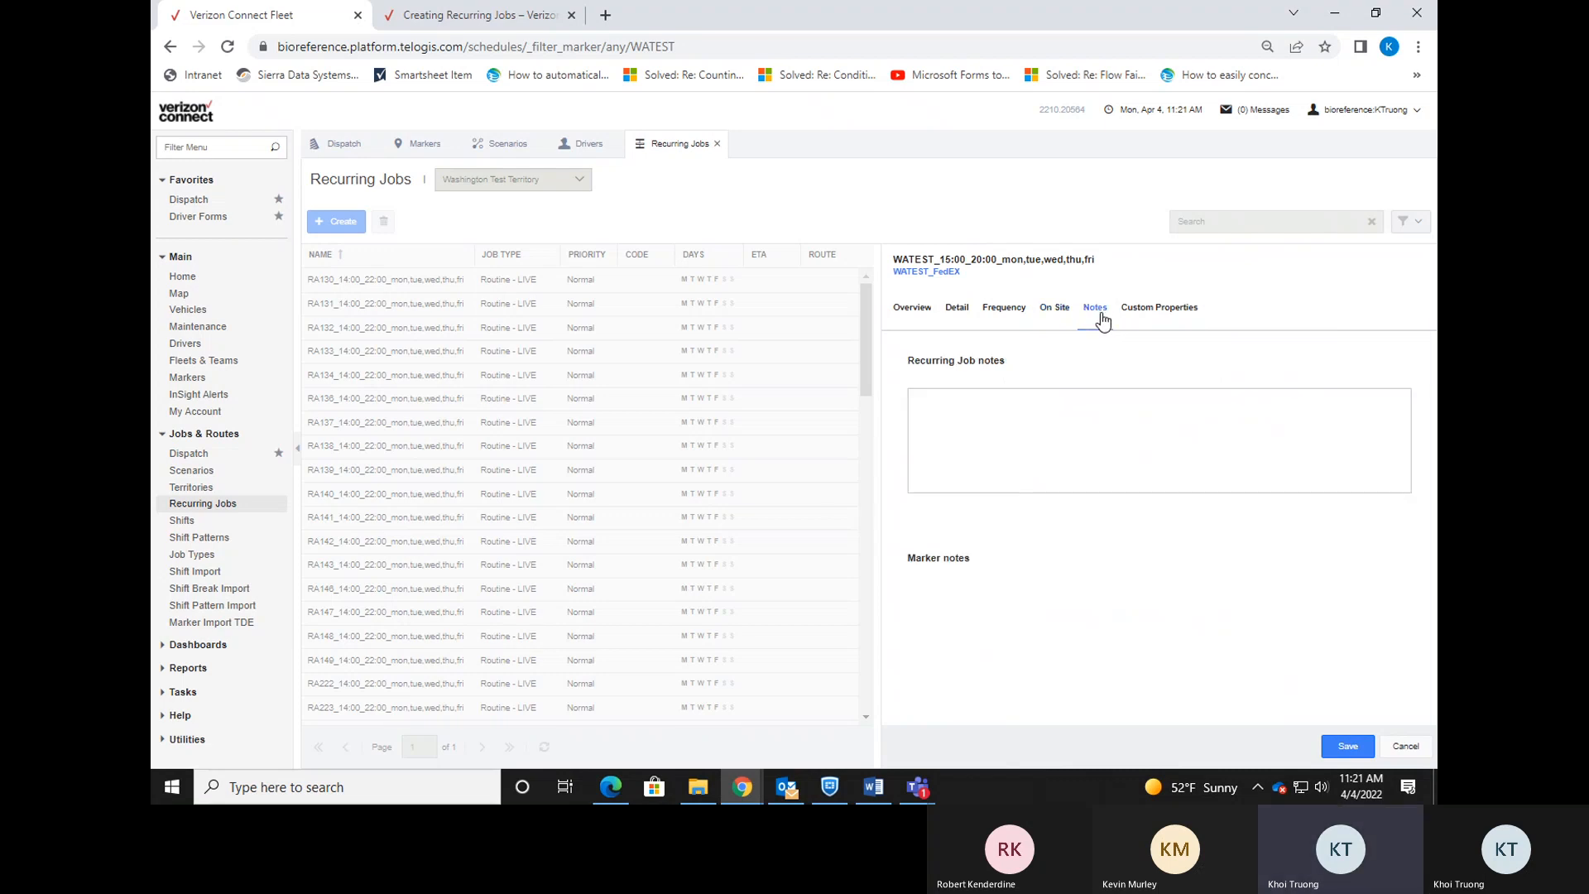
pyautogui.click(1134, 404)
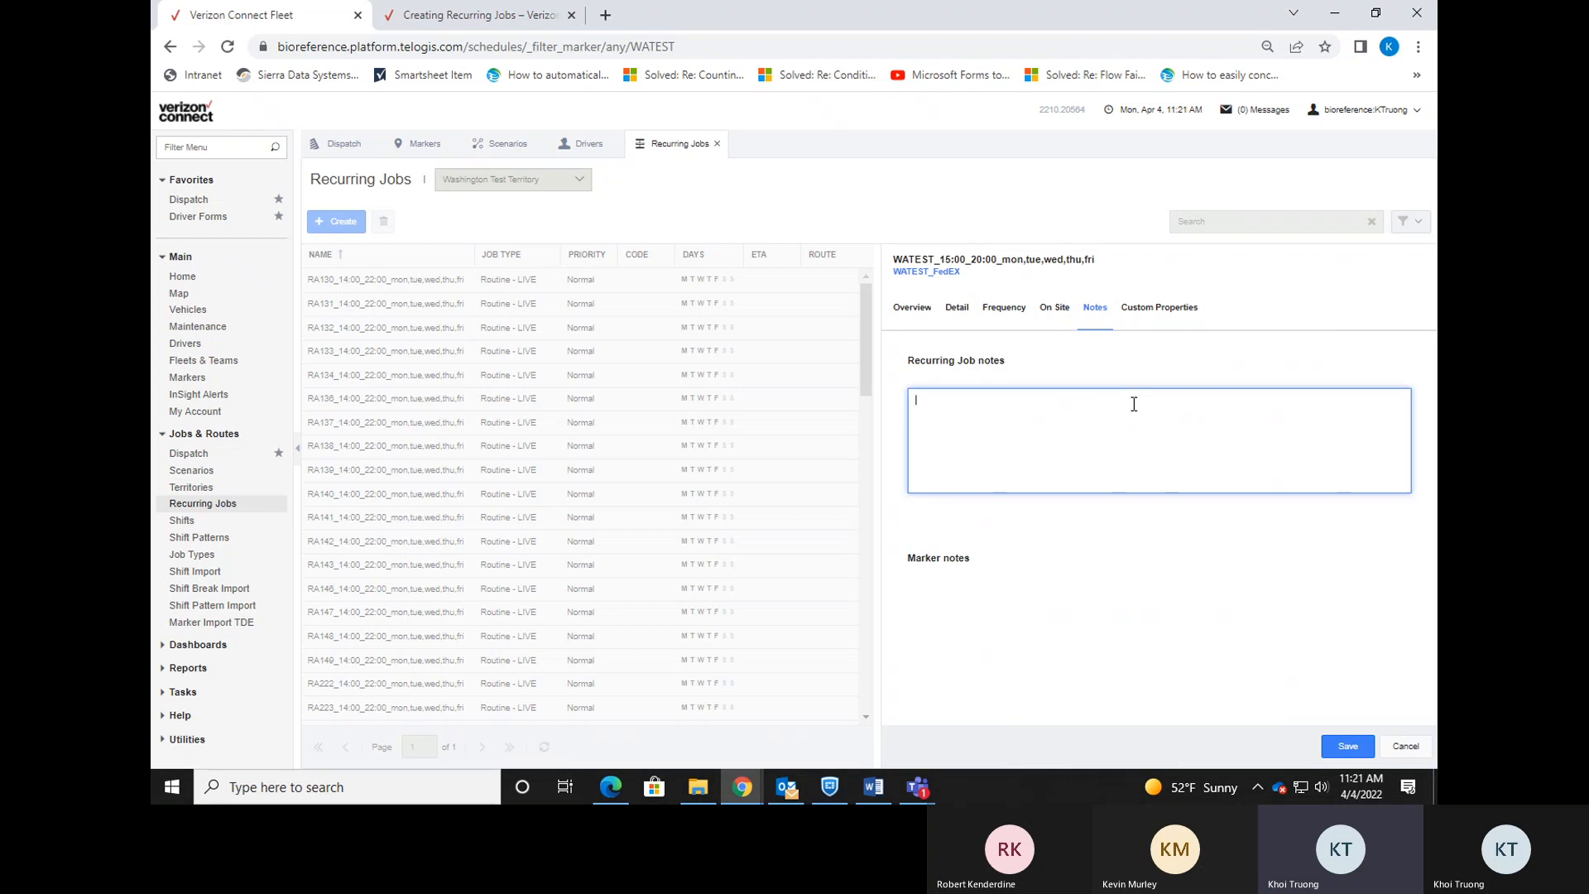
pyautogui.write('No lookbox, live before 8pm. Always check the office.')
# Save the WATEST job, reload the page, and search recurring jobs for 'watest'.
pyautogui.click(1352, 746)
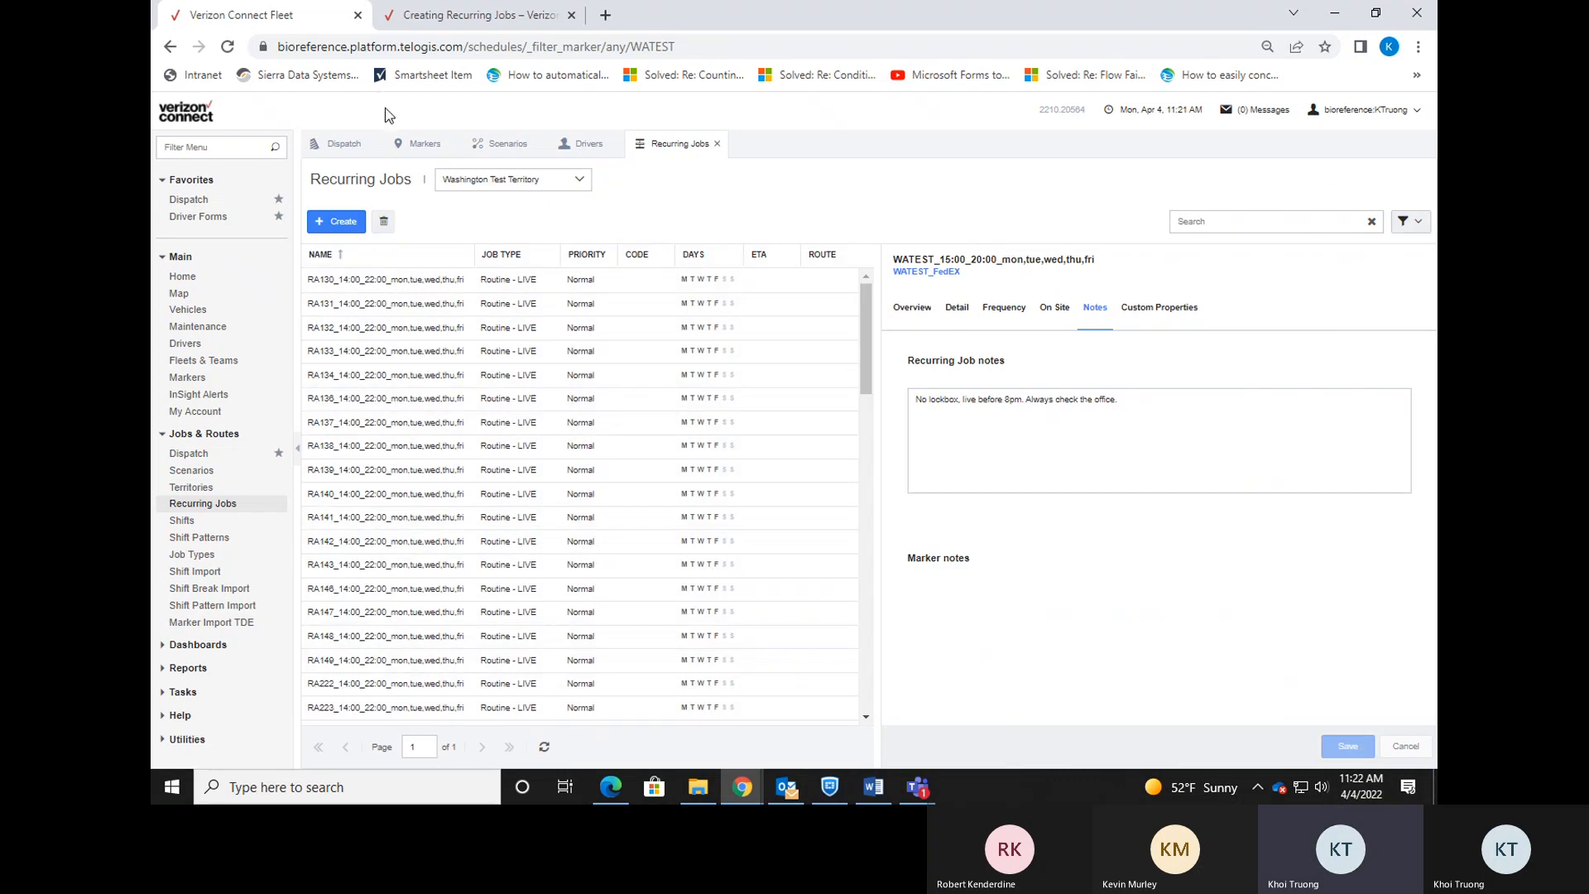
pyautogui.click(227, 47)
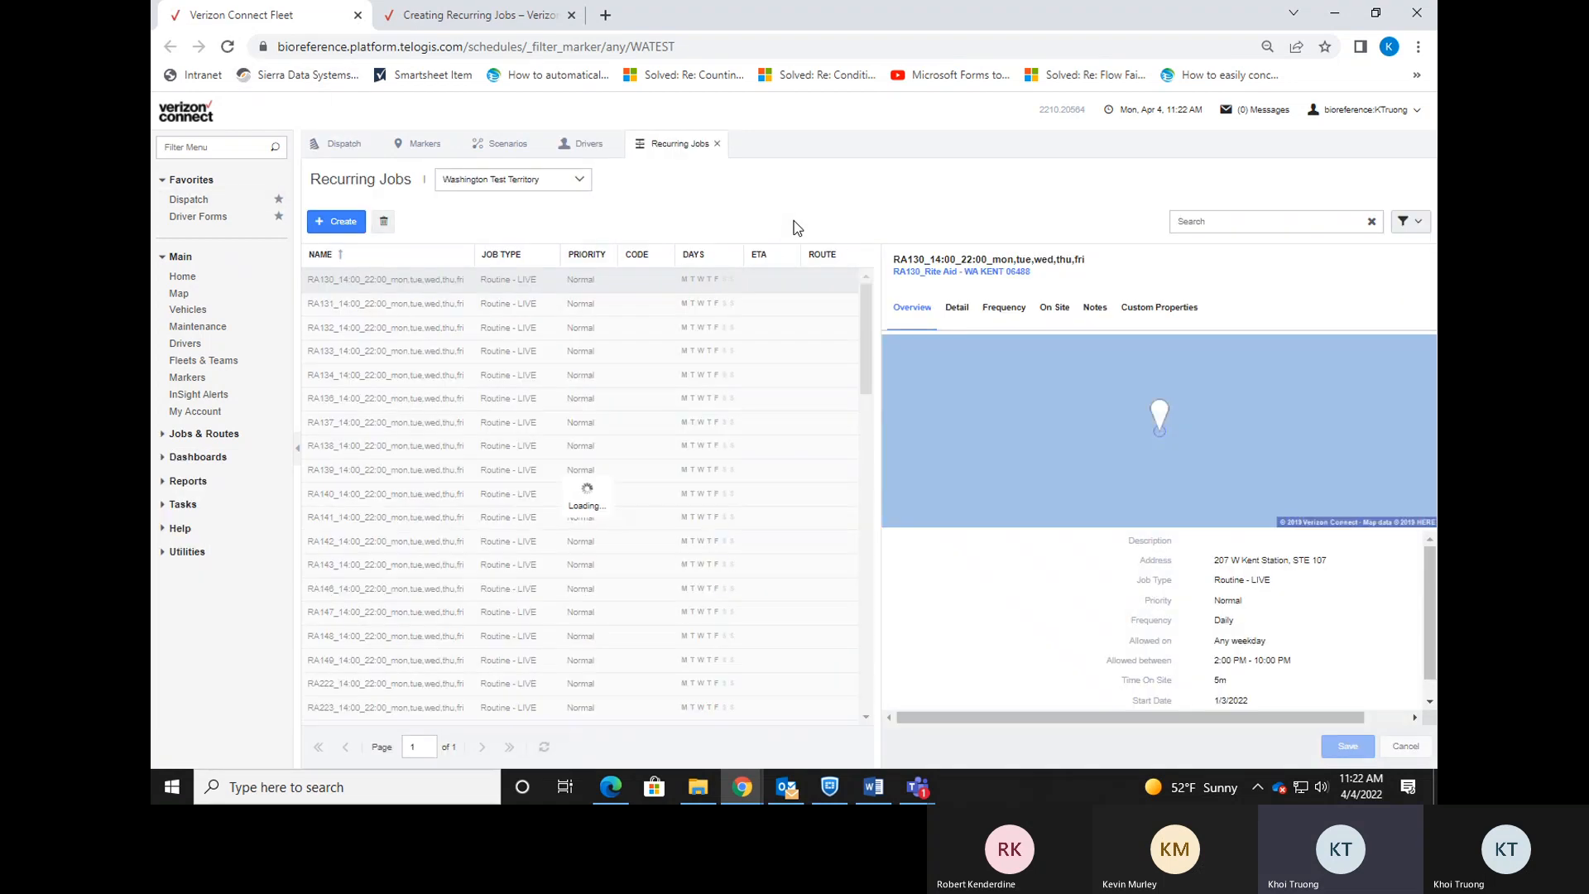
pyautogui.click(1241, 222)
pyautogui.write('wa')
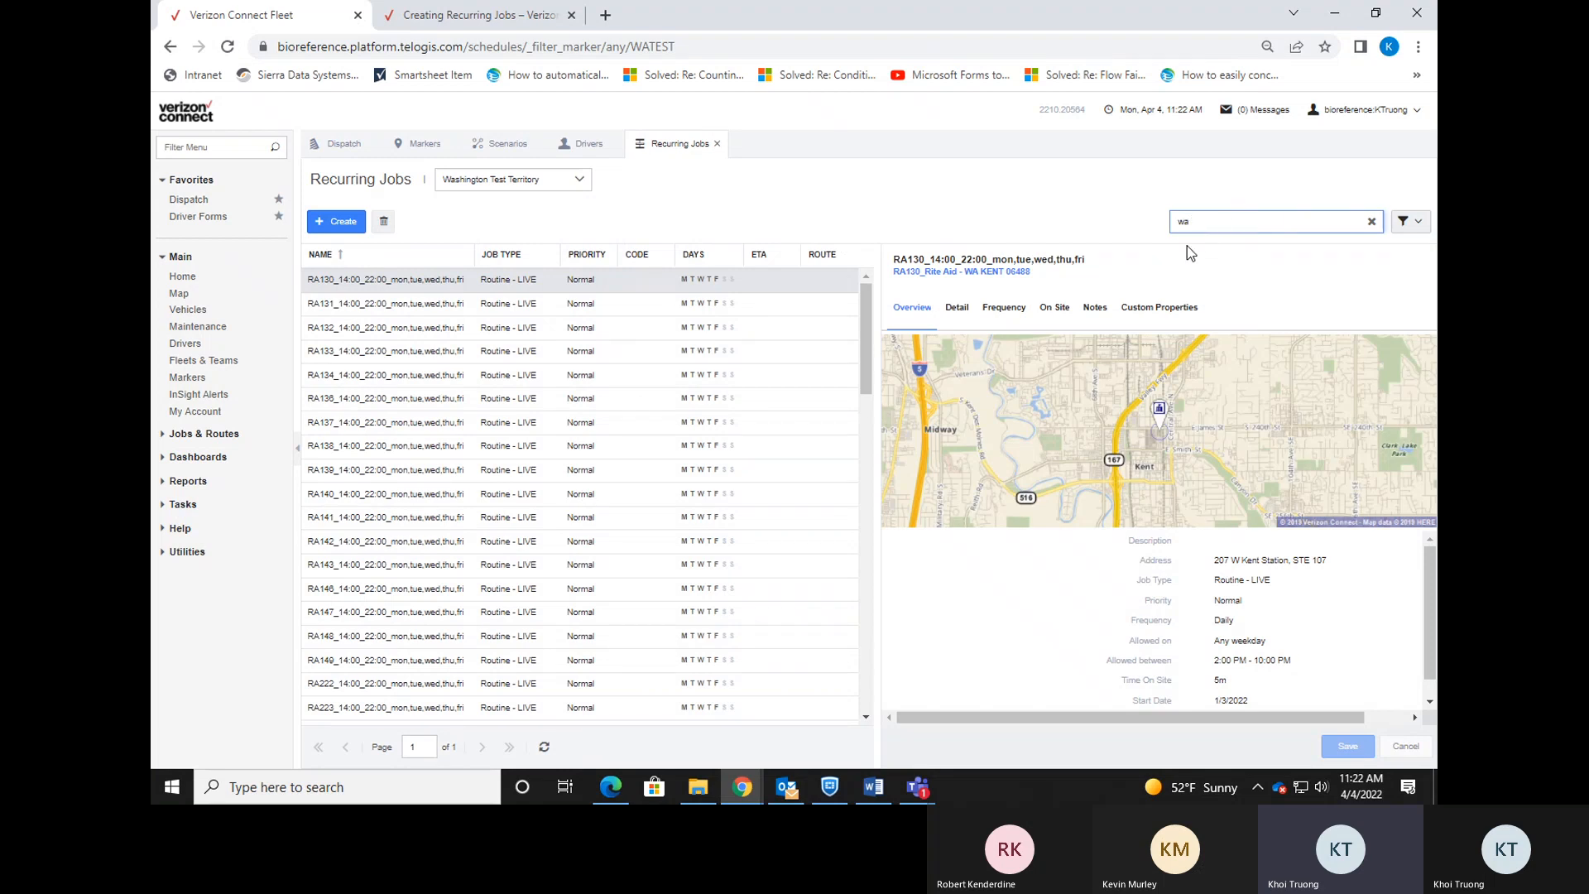
pyautogui.write('test')
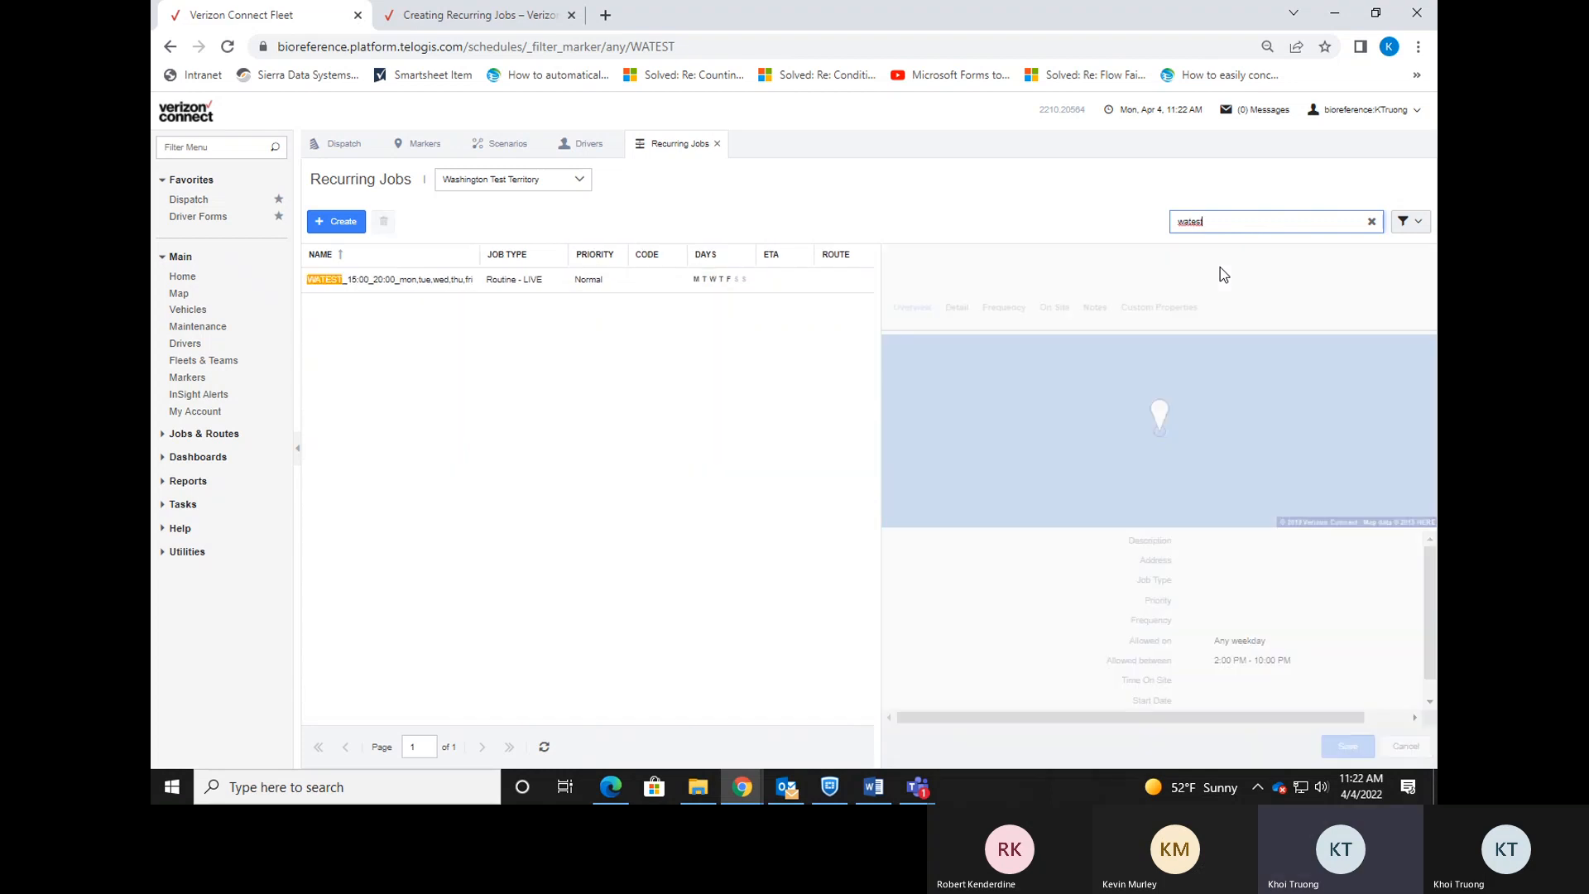
# Confirm the WATEST job keeps its 3–8 PM window and WA101 requirement, then go to Dispatch.
pyautogui.click(455, 283)
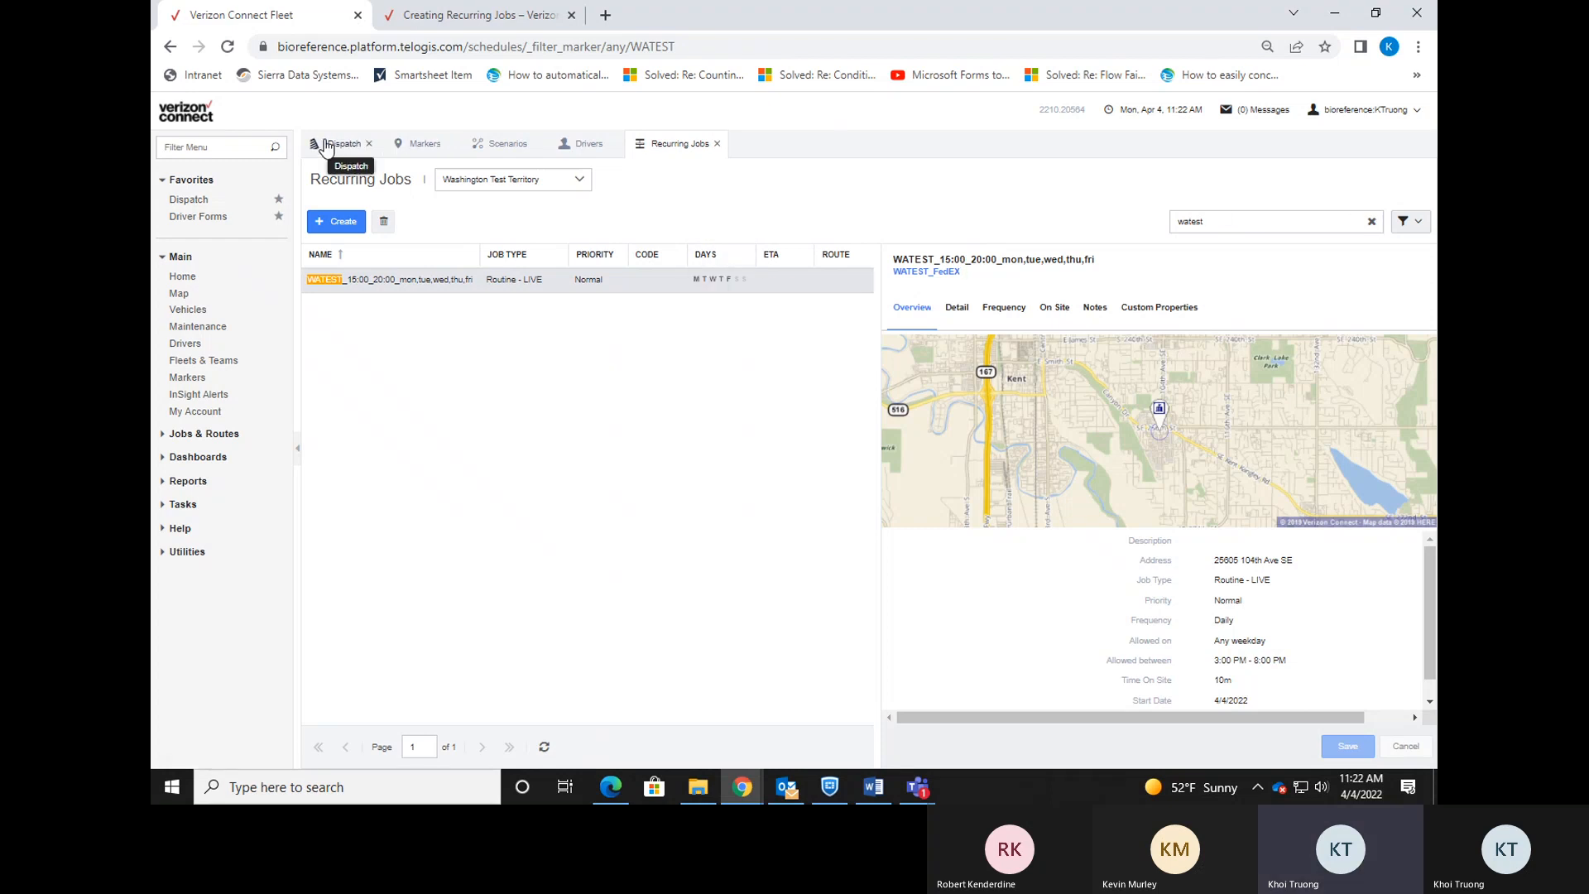
pyautogui.scroll(-1, 1248, 571)
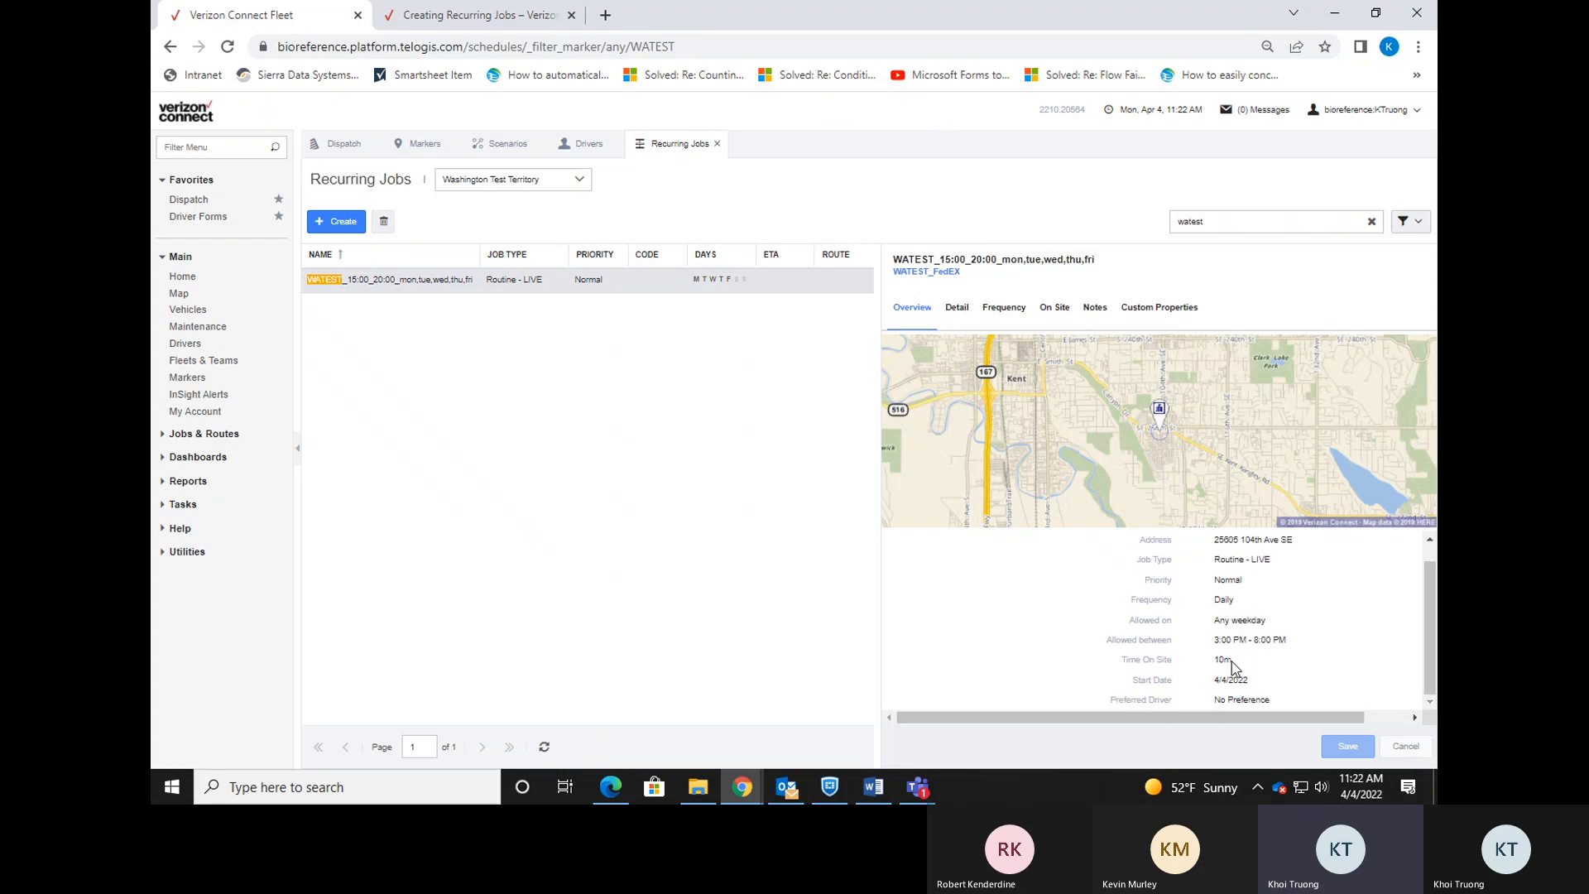
pyautogui.click(957, 308)
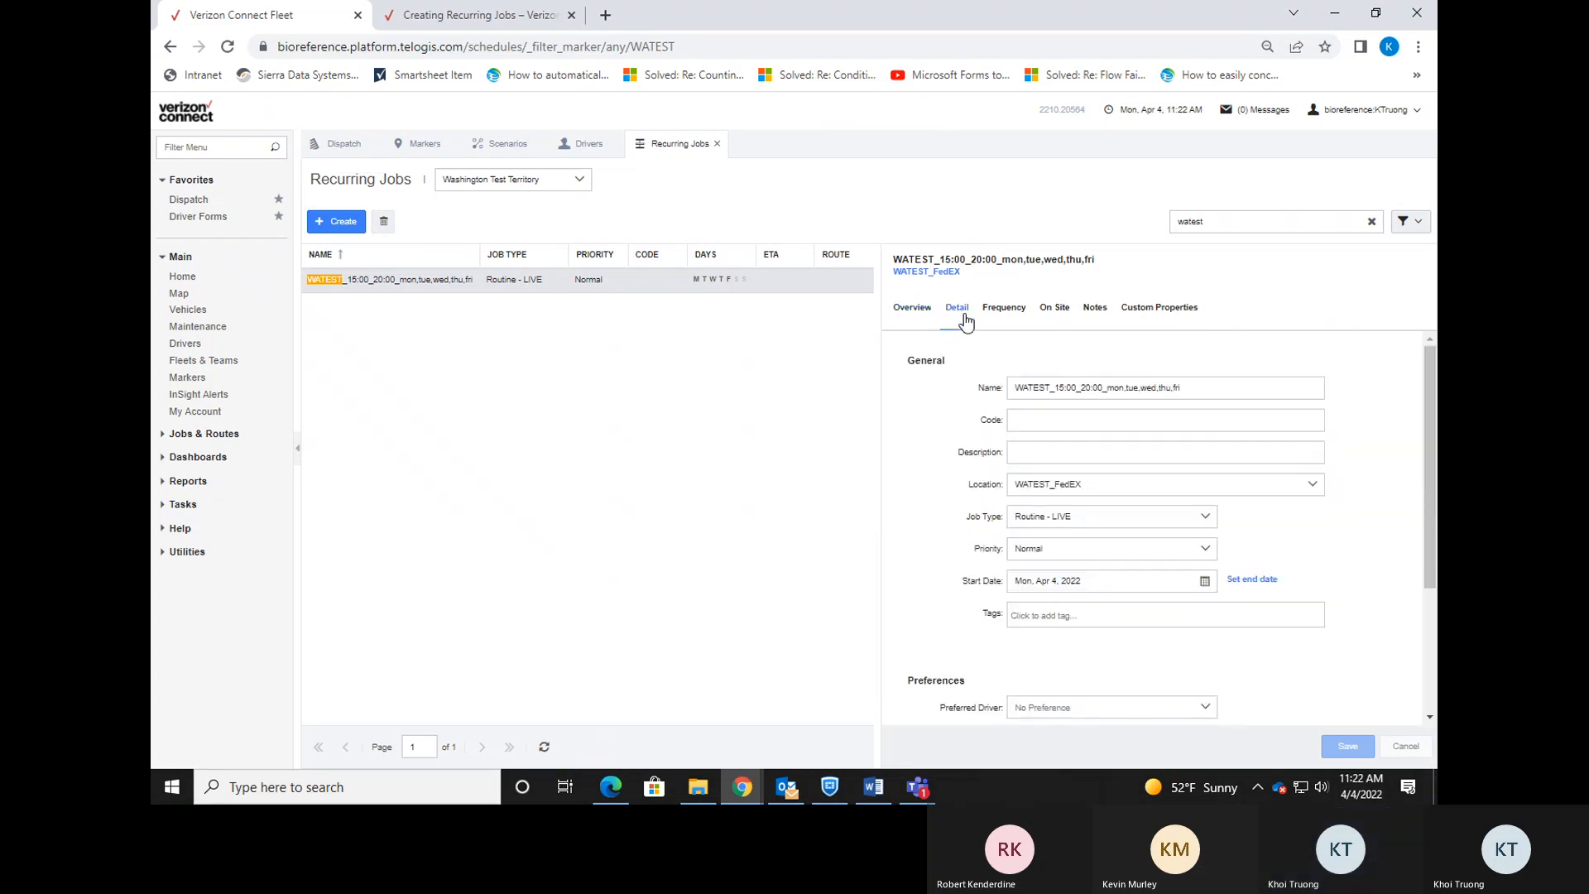
pyautogui.scroll(-3, 1076, 612)
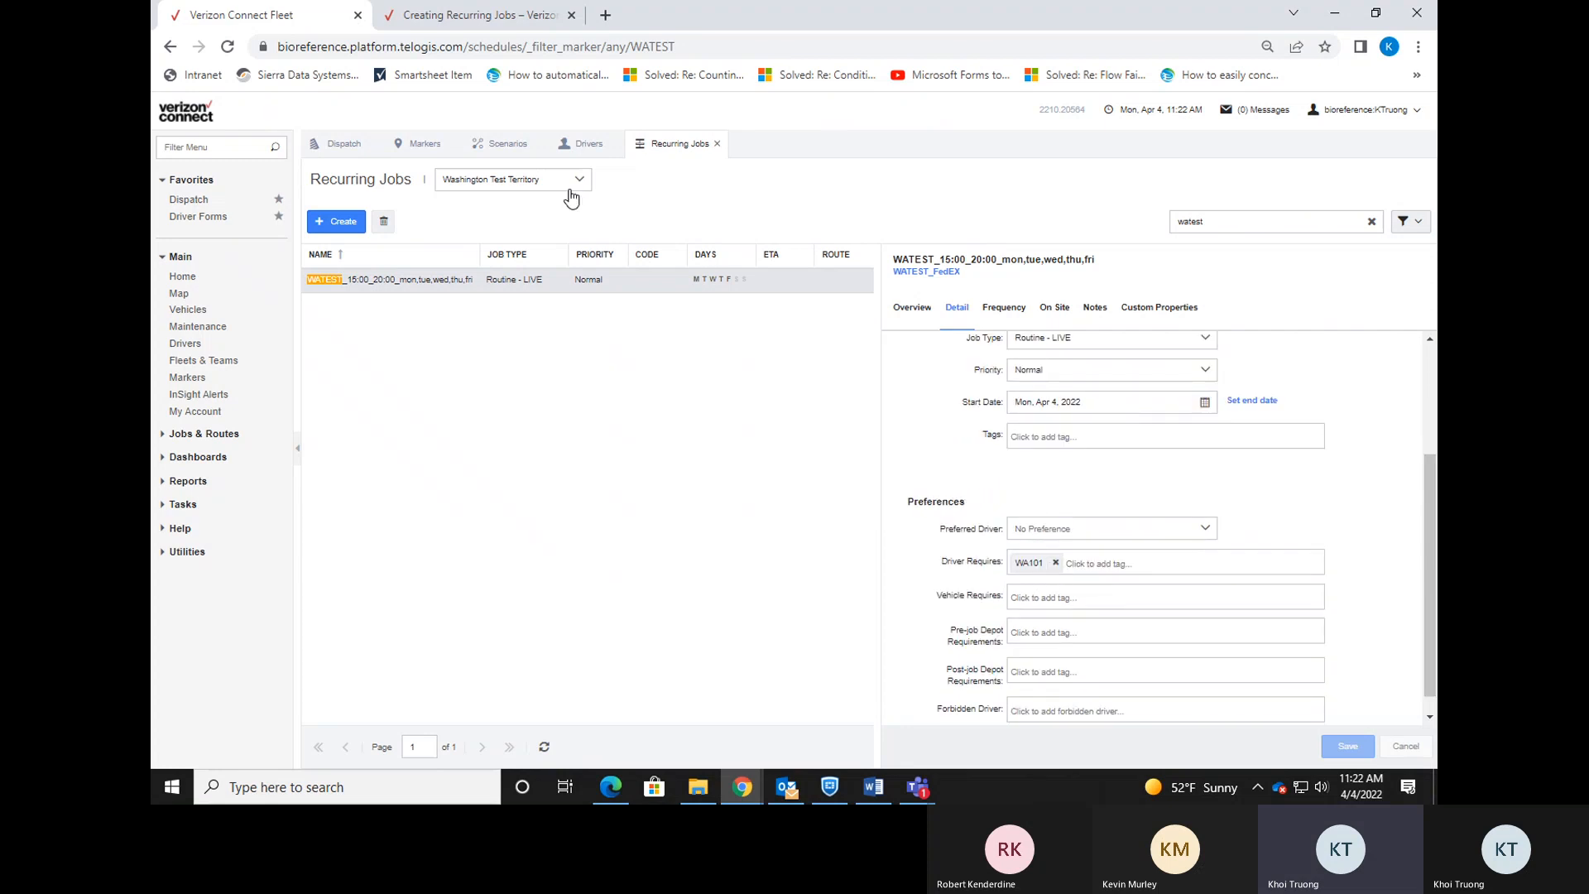
pyautogui.click(342, 144)
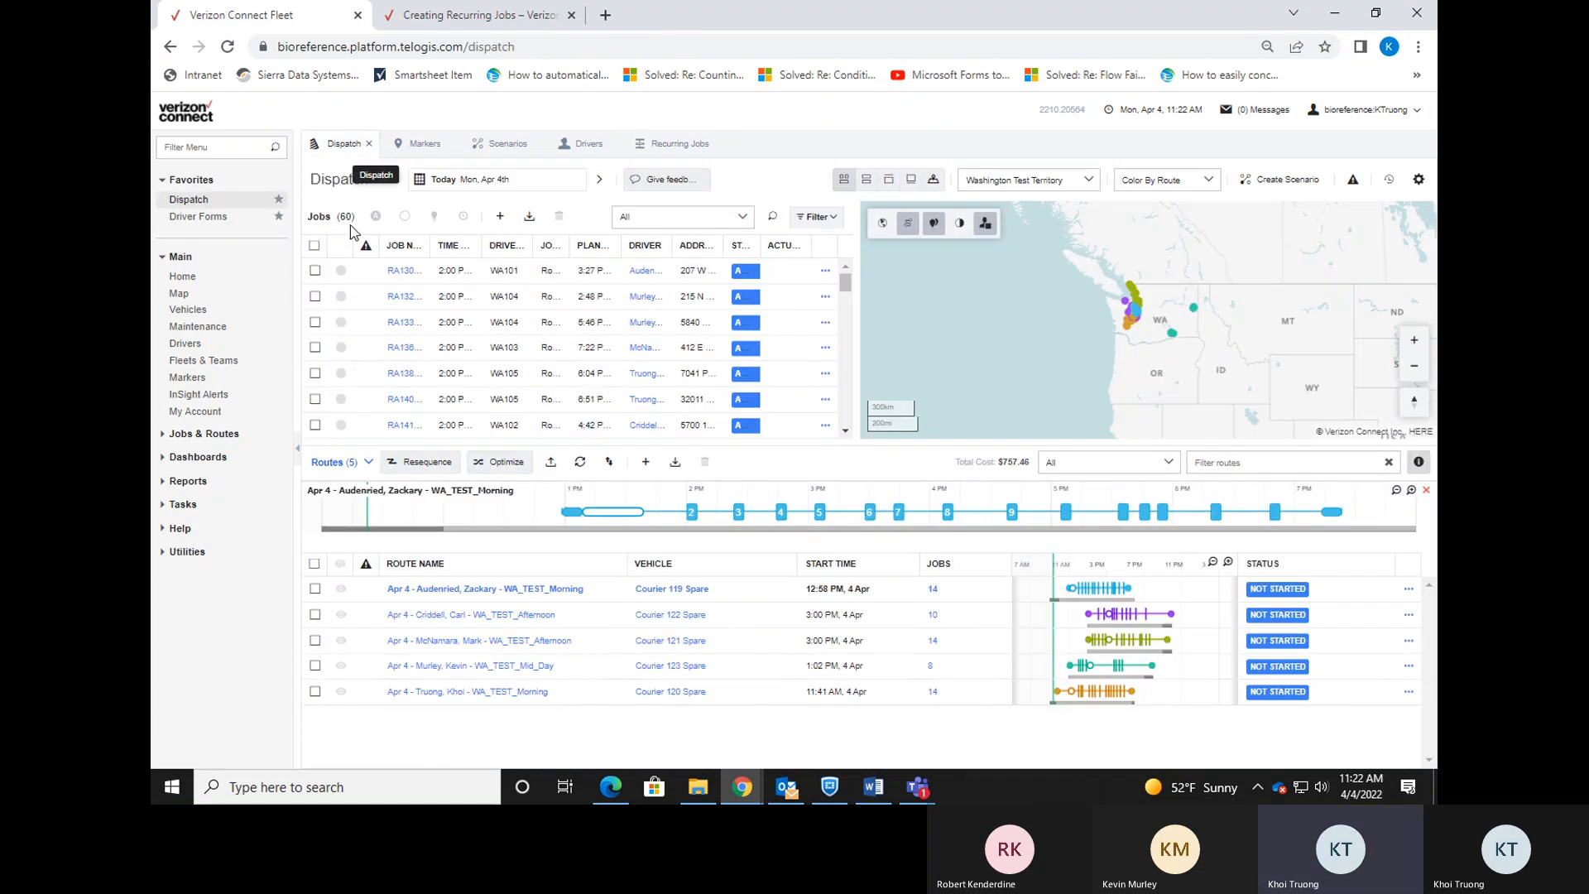
# Search Dispatch jobs for 'watest', find no matches, clear the search, and switch to Update Flow.pdf.
pyautogui.click(220, 45)
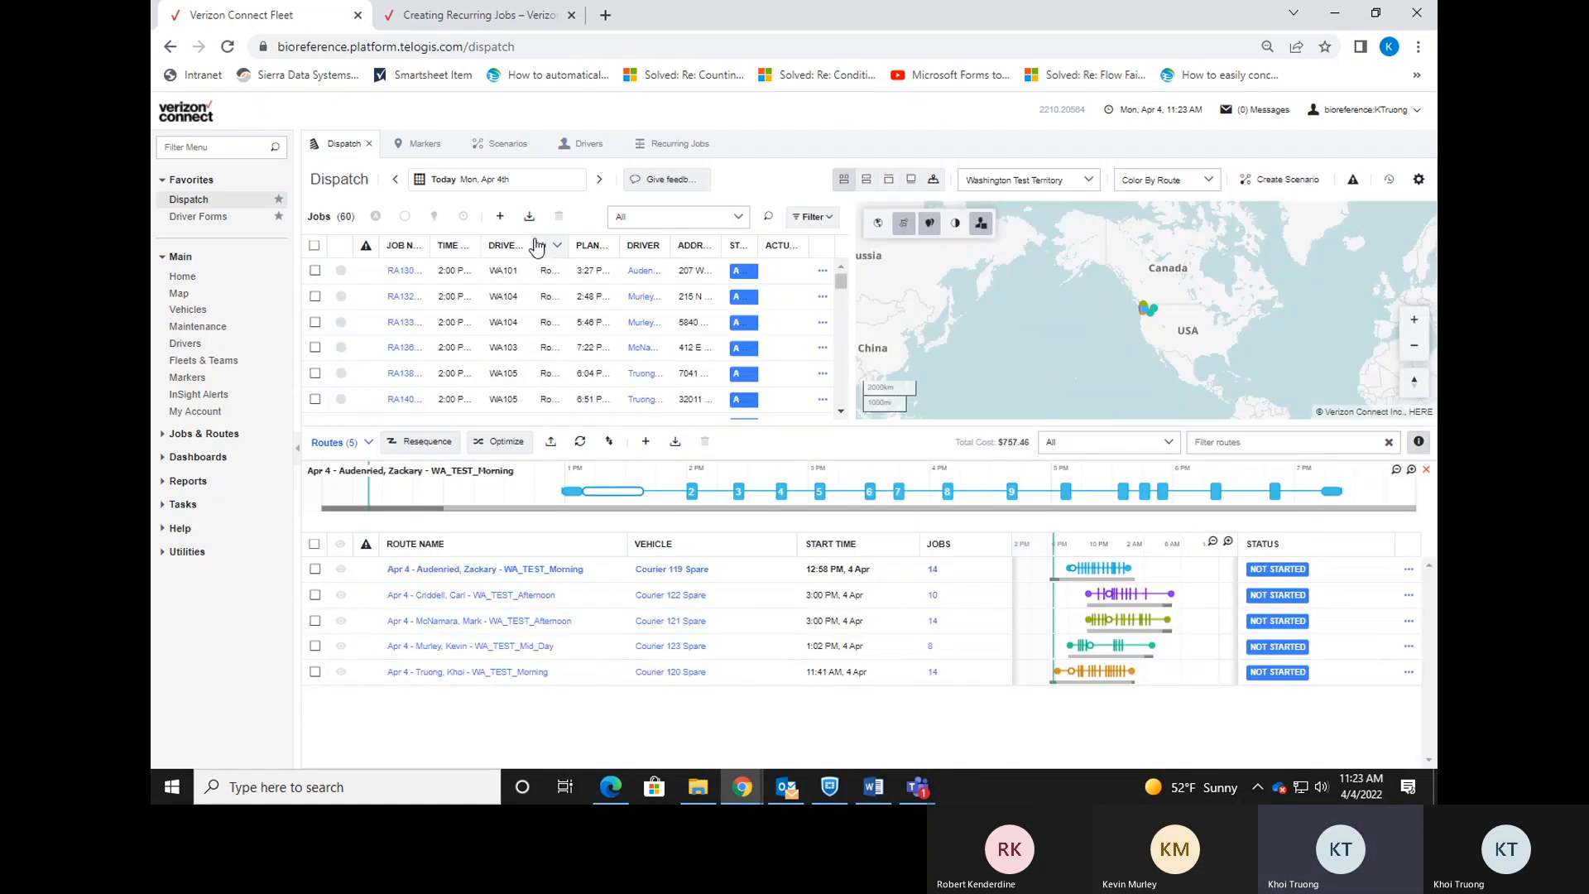
pyautogui.click(672, 219)
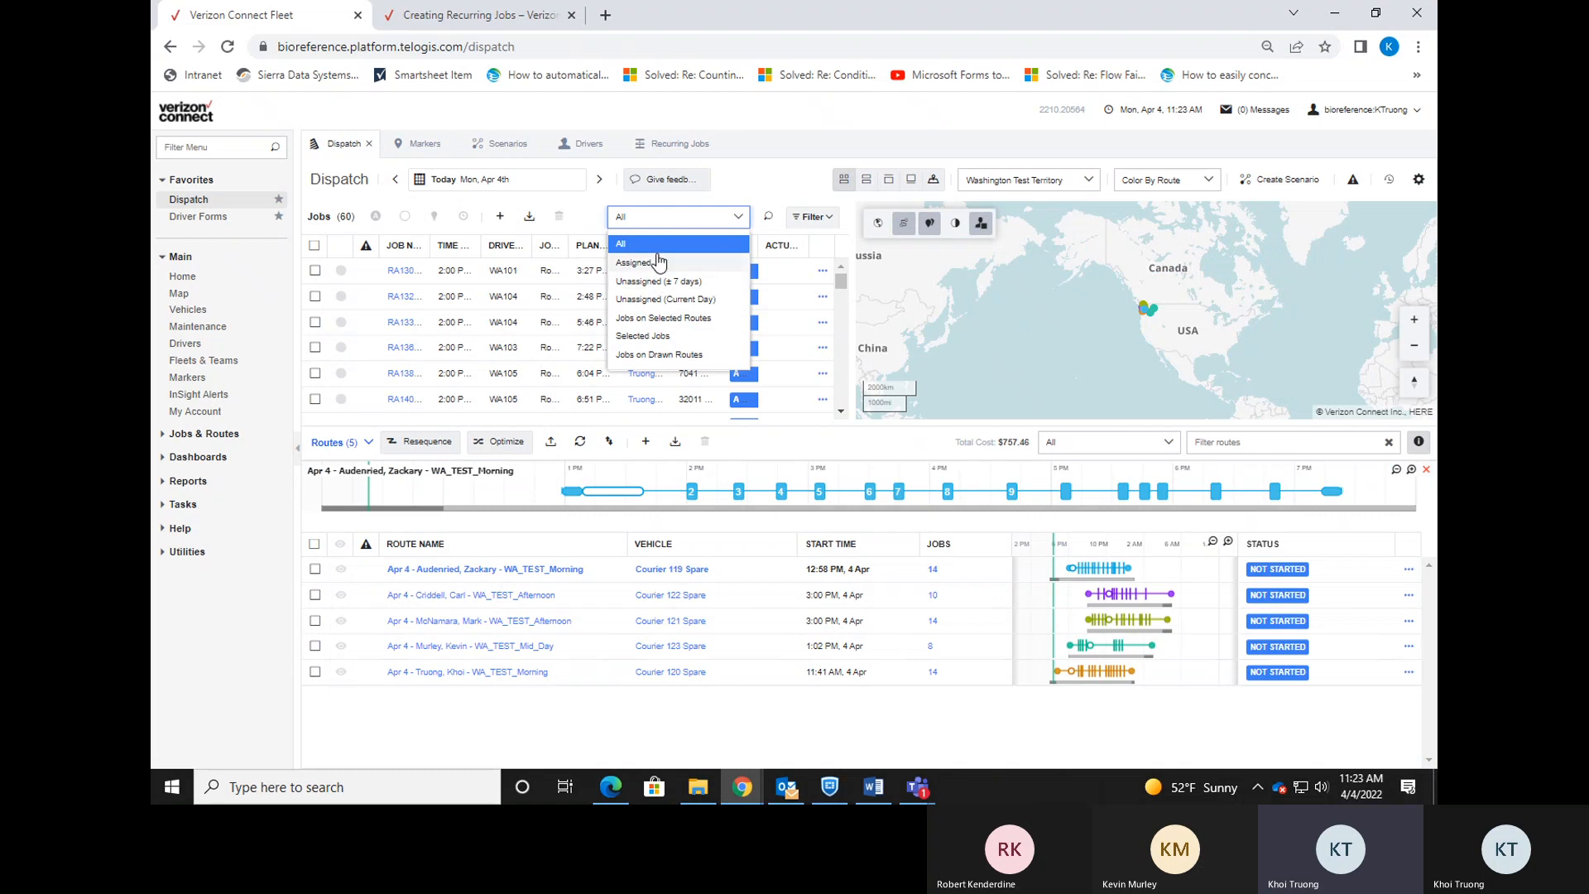
pyautogui.click(774, 176)
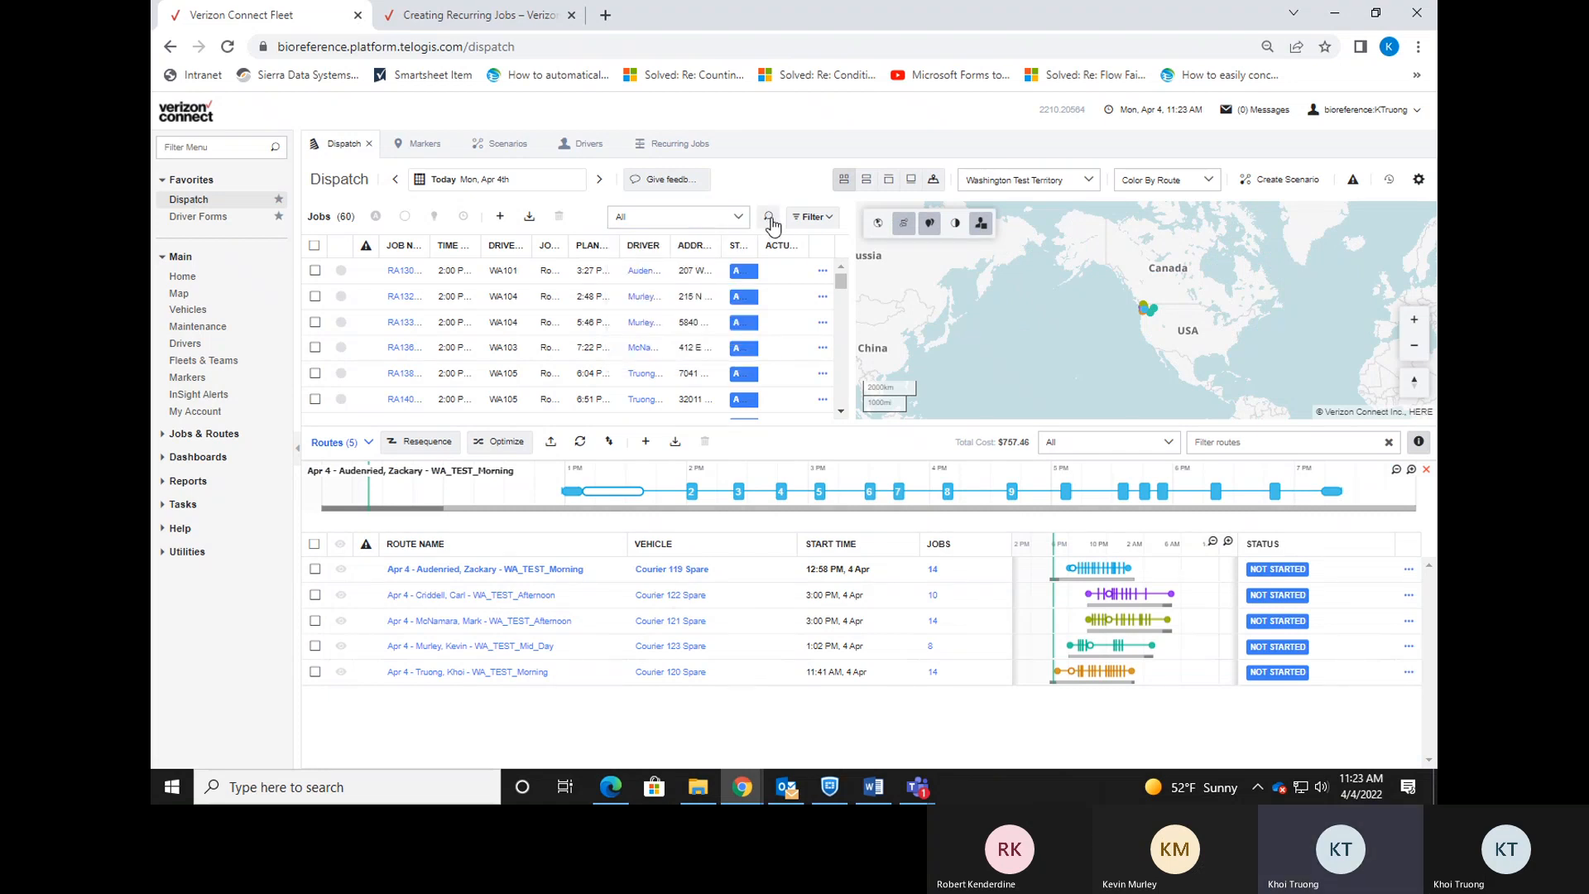
pyautogui.click(769, 220)
pyautogui.write('watest')
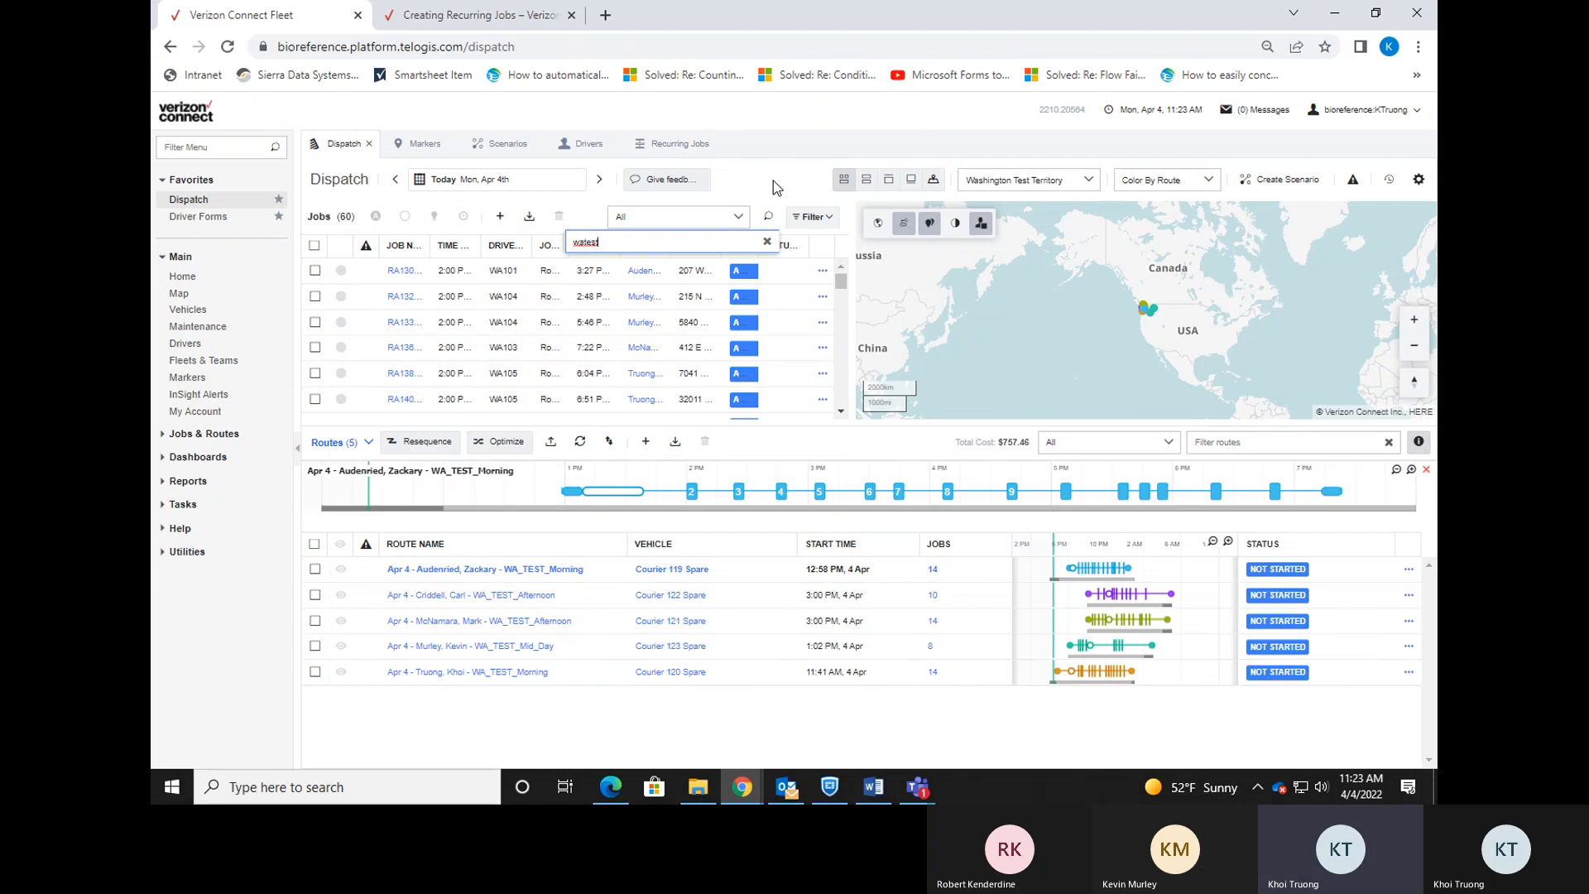
pyautogui.press('Return')
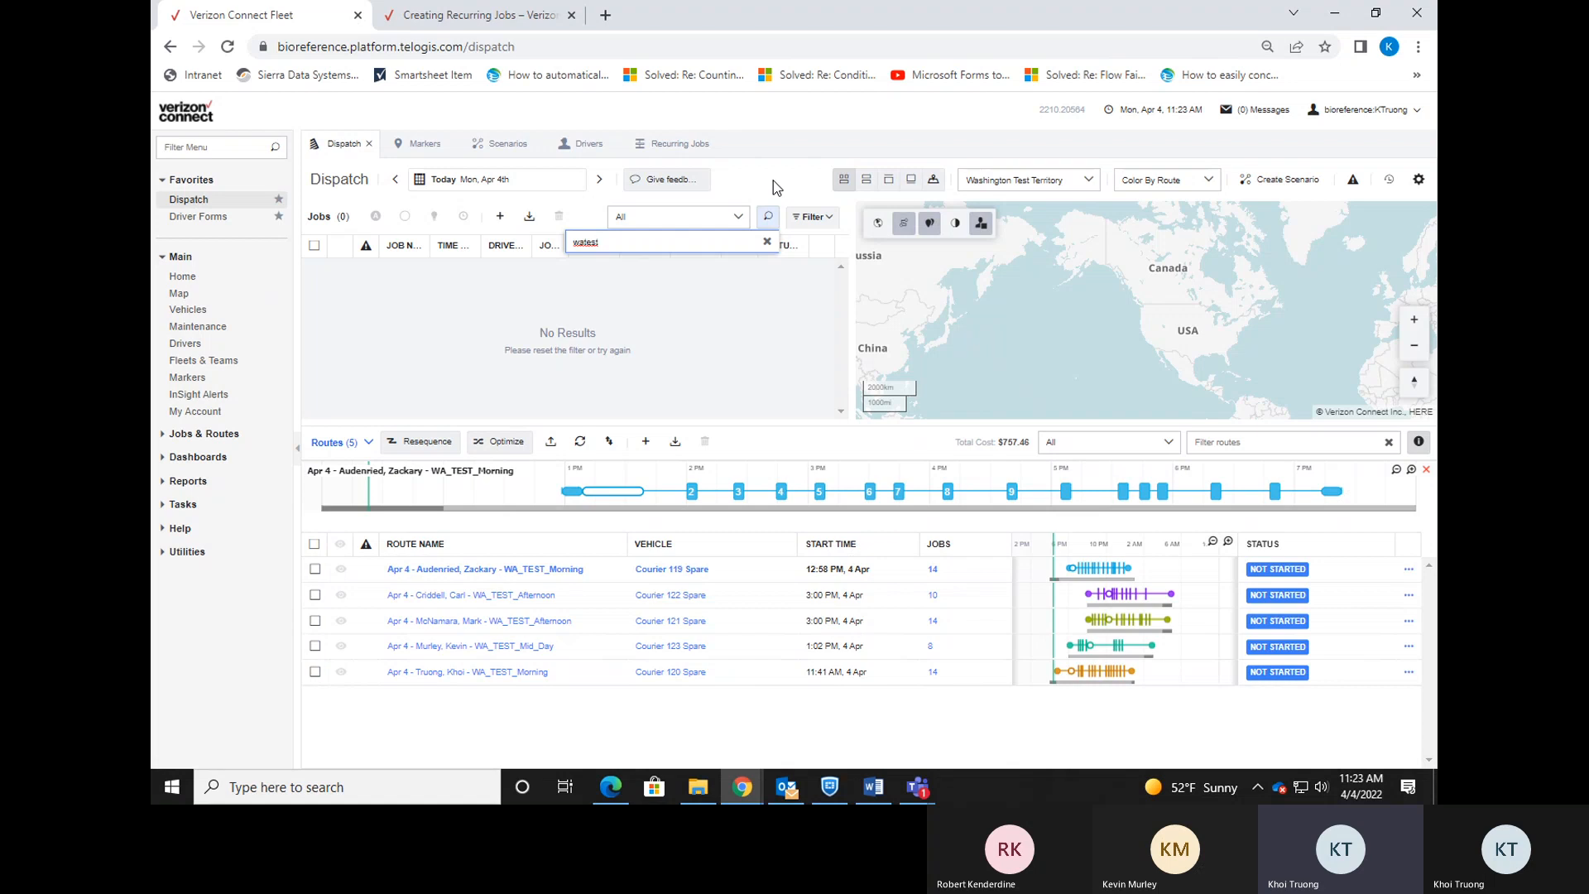
pyautogui.click(766, 242)
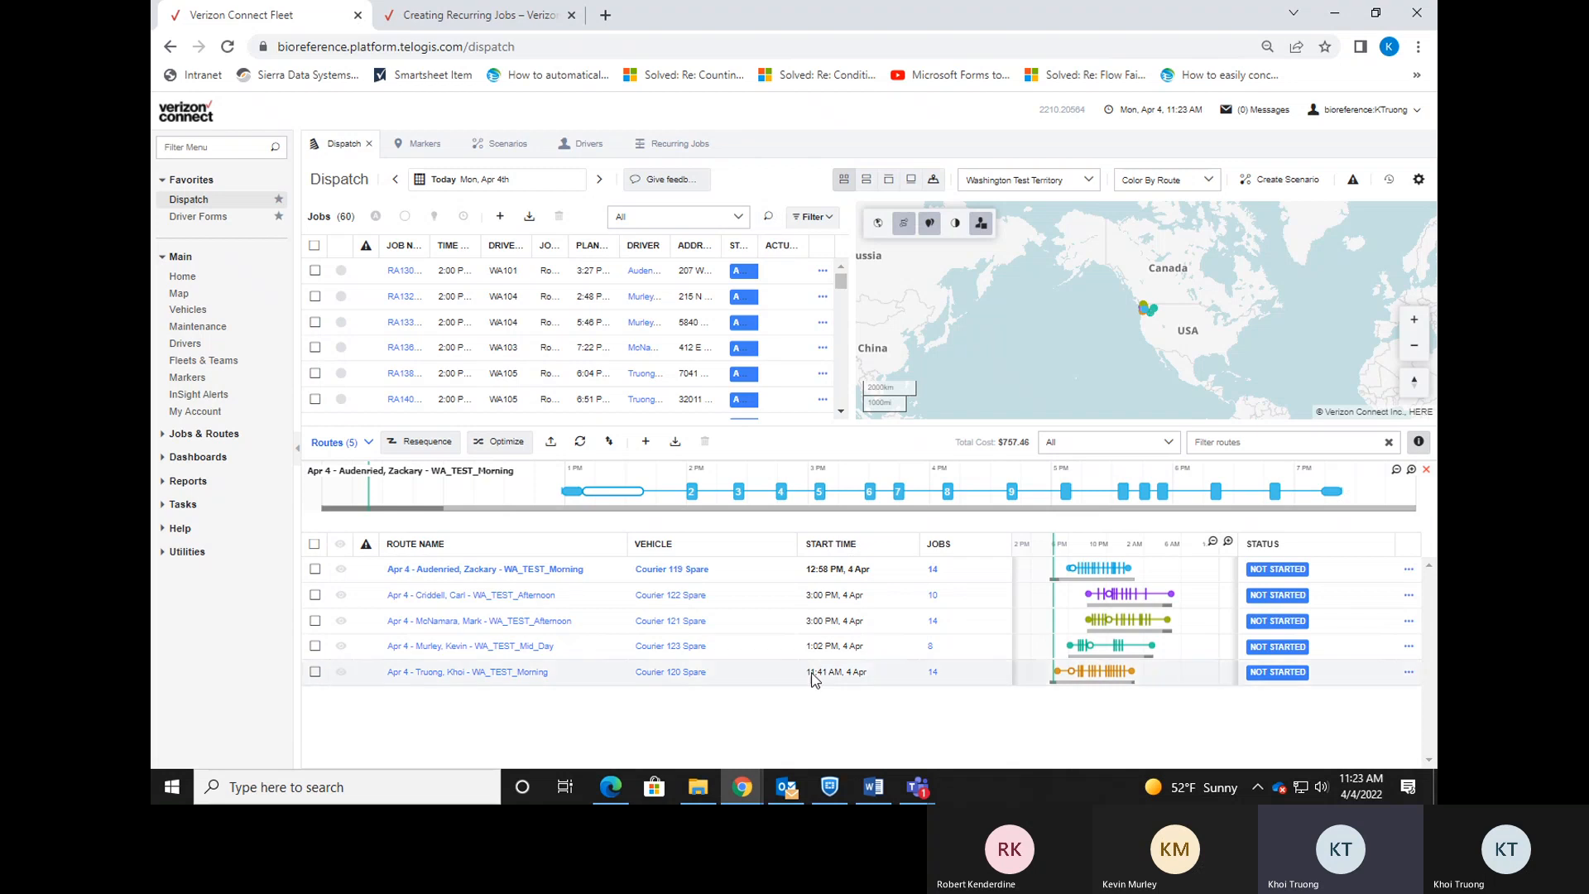
pyautogui.click(613, 786)
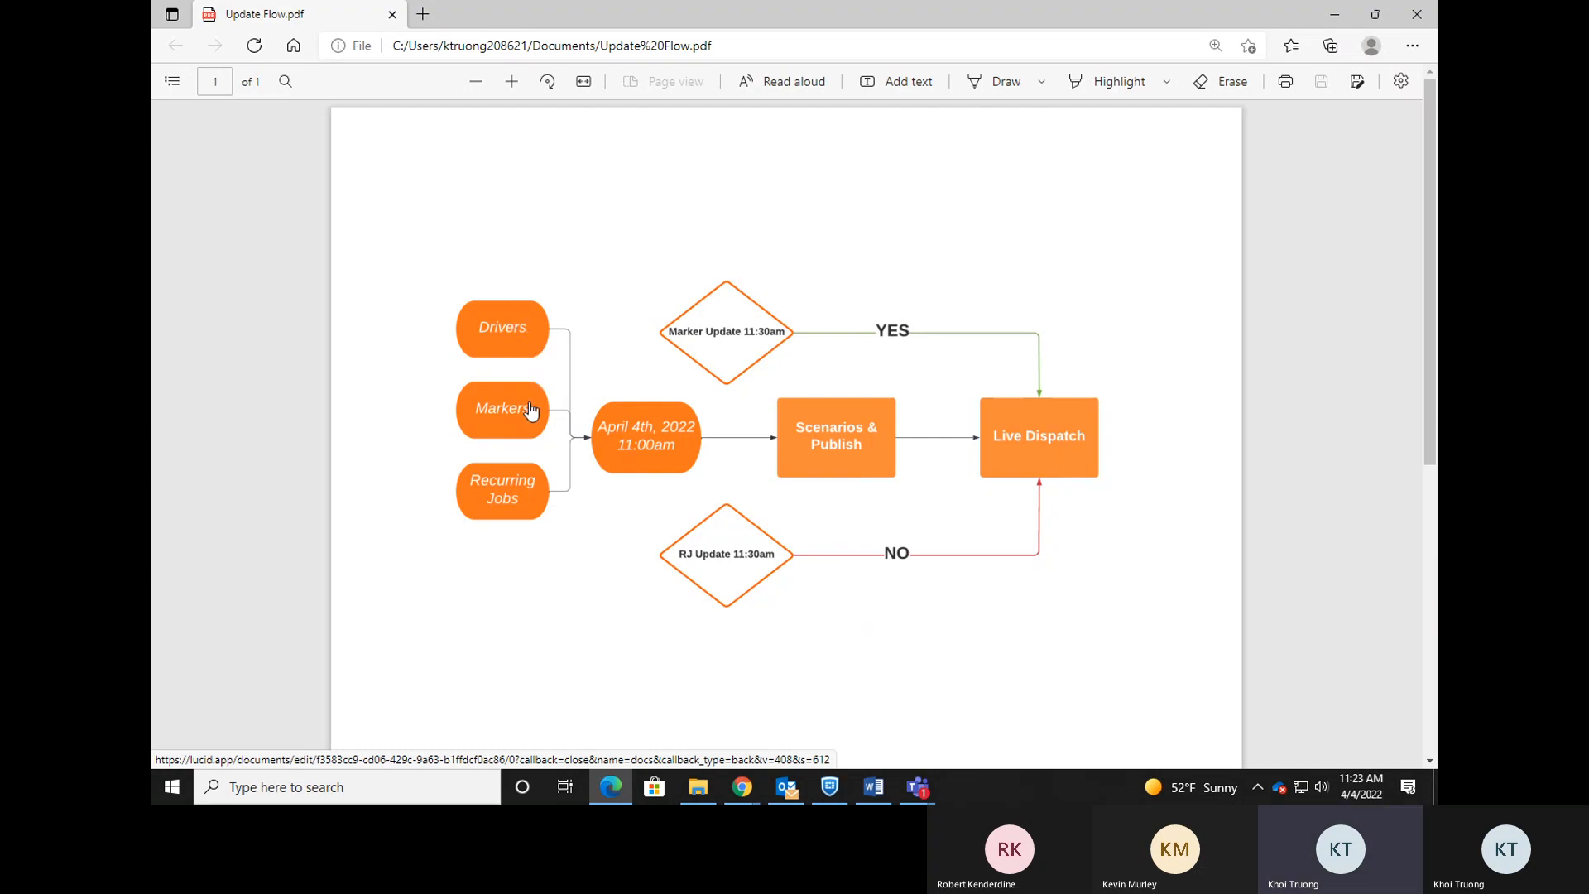
pyautogui.click(741, 786)
pyautogui.click(697, 687)
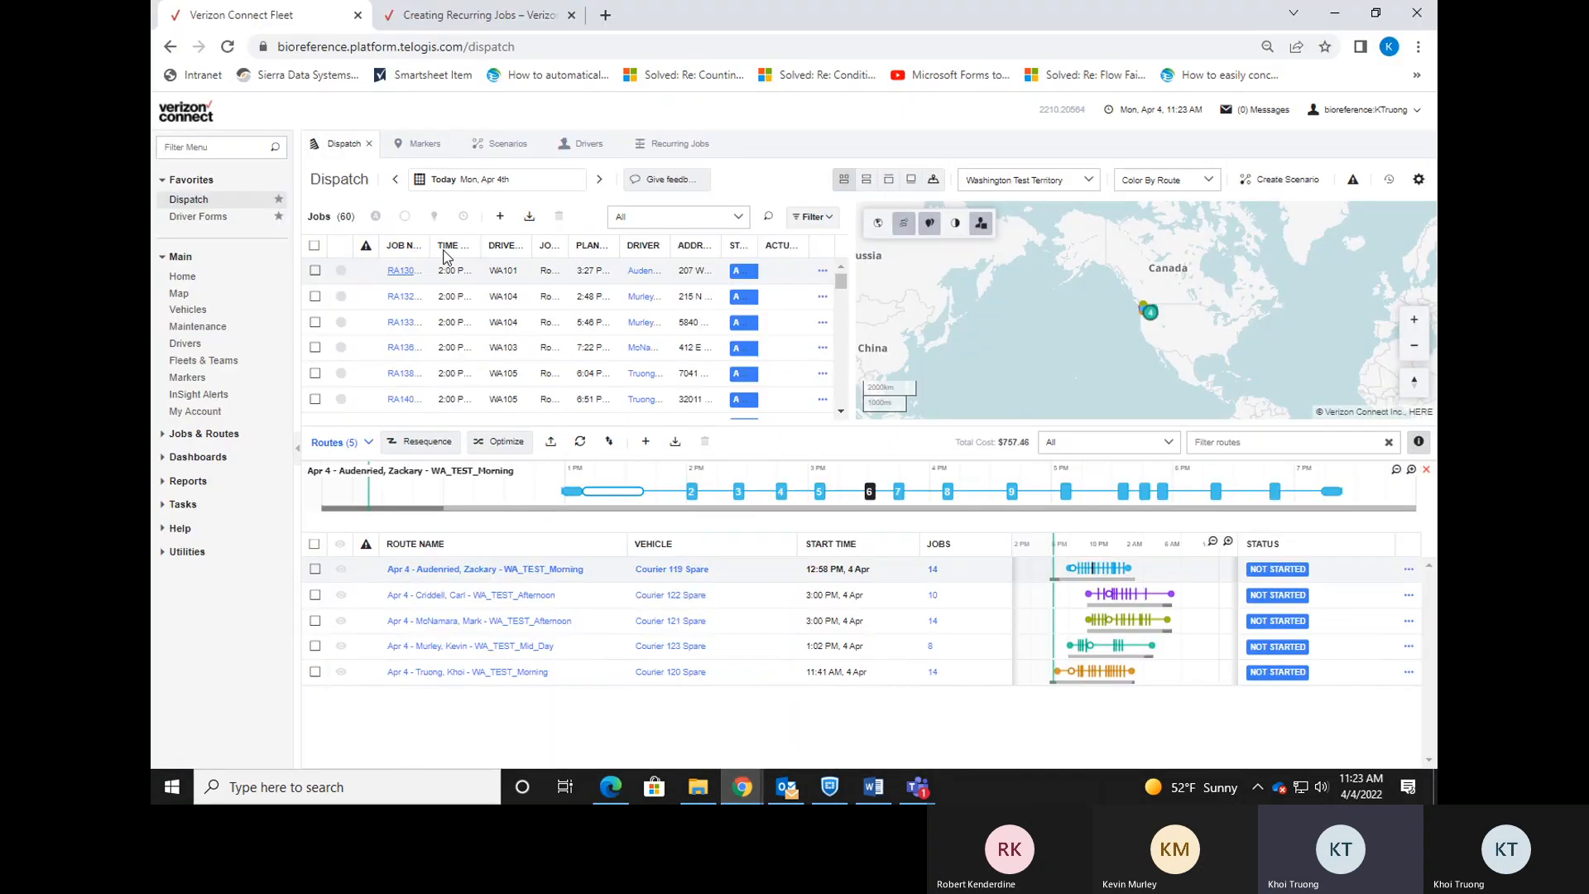
pyautogui.click(664, 144)
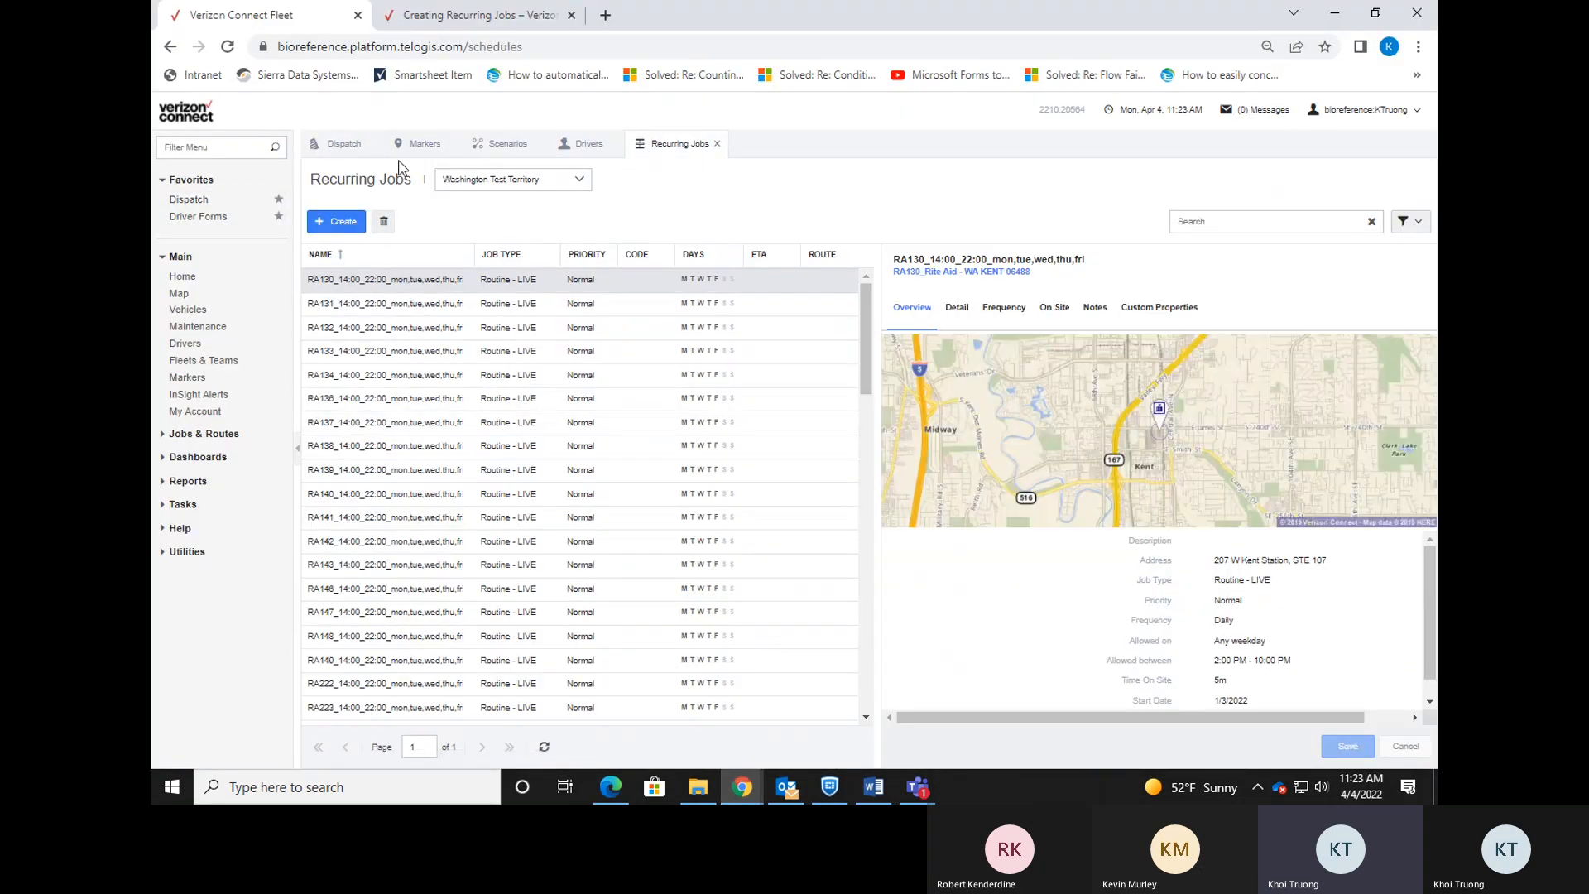
pyautogui.click(418, 144)
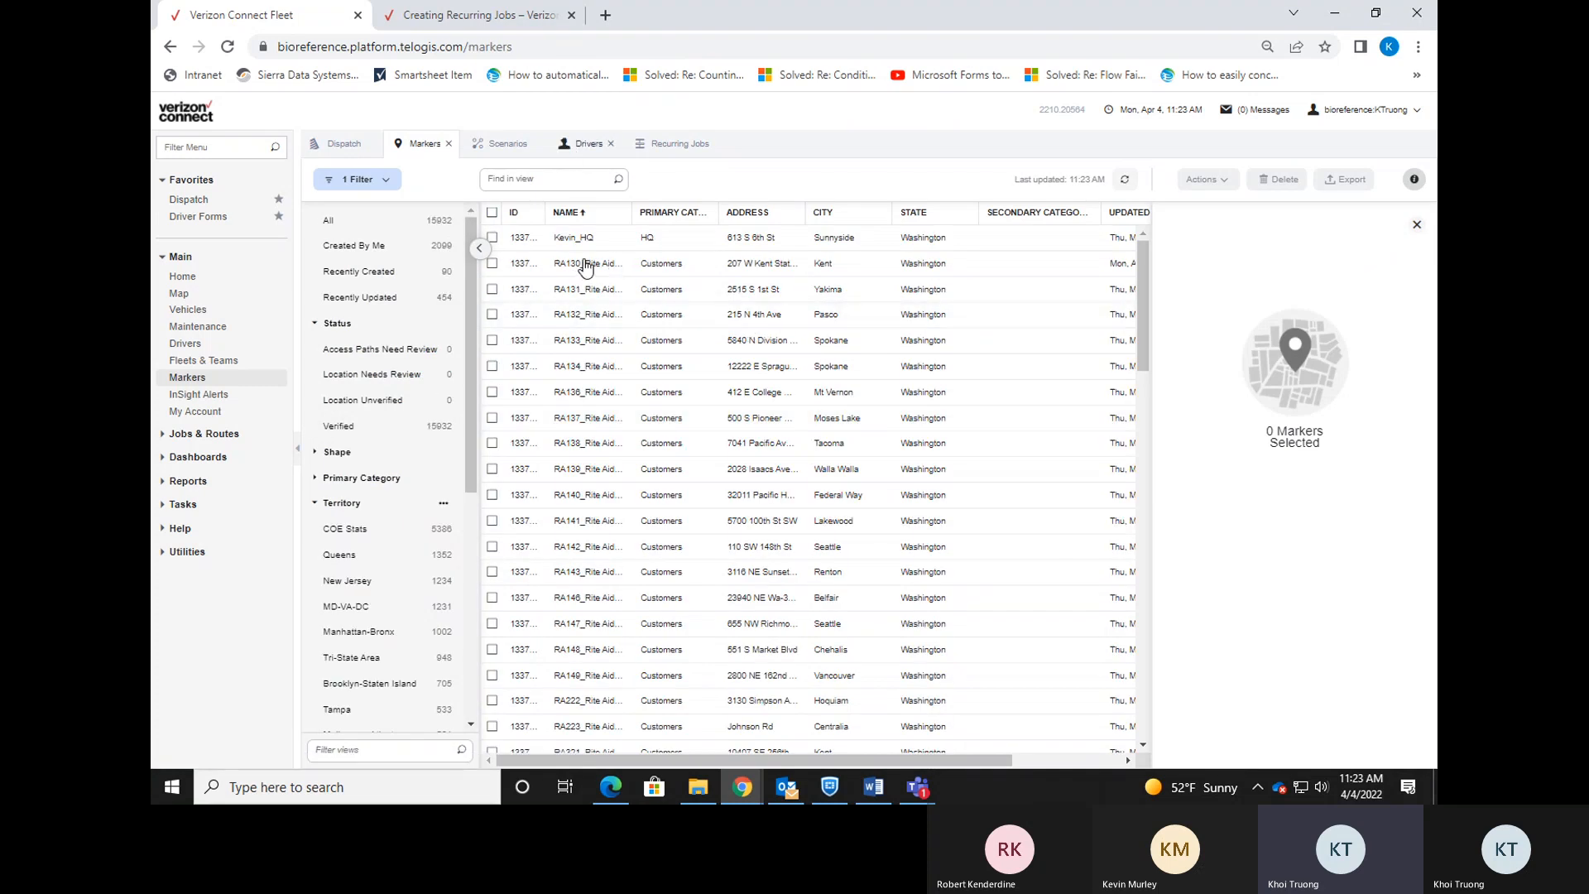
pyautogui.click(610, 786)
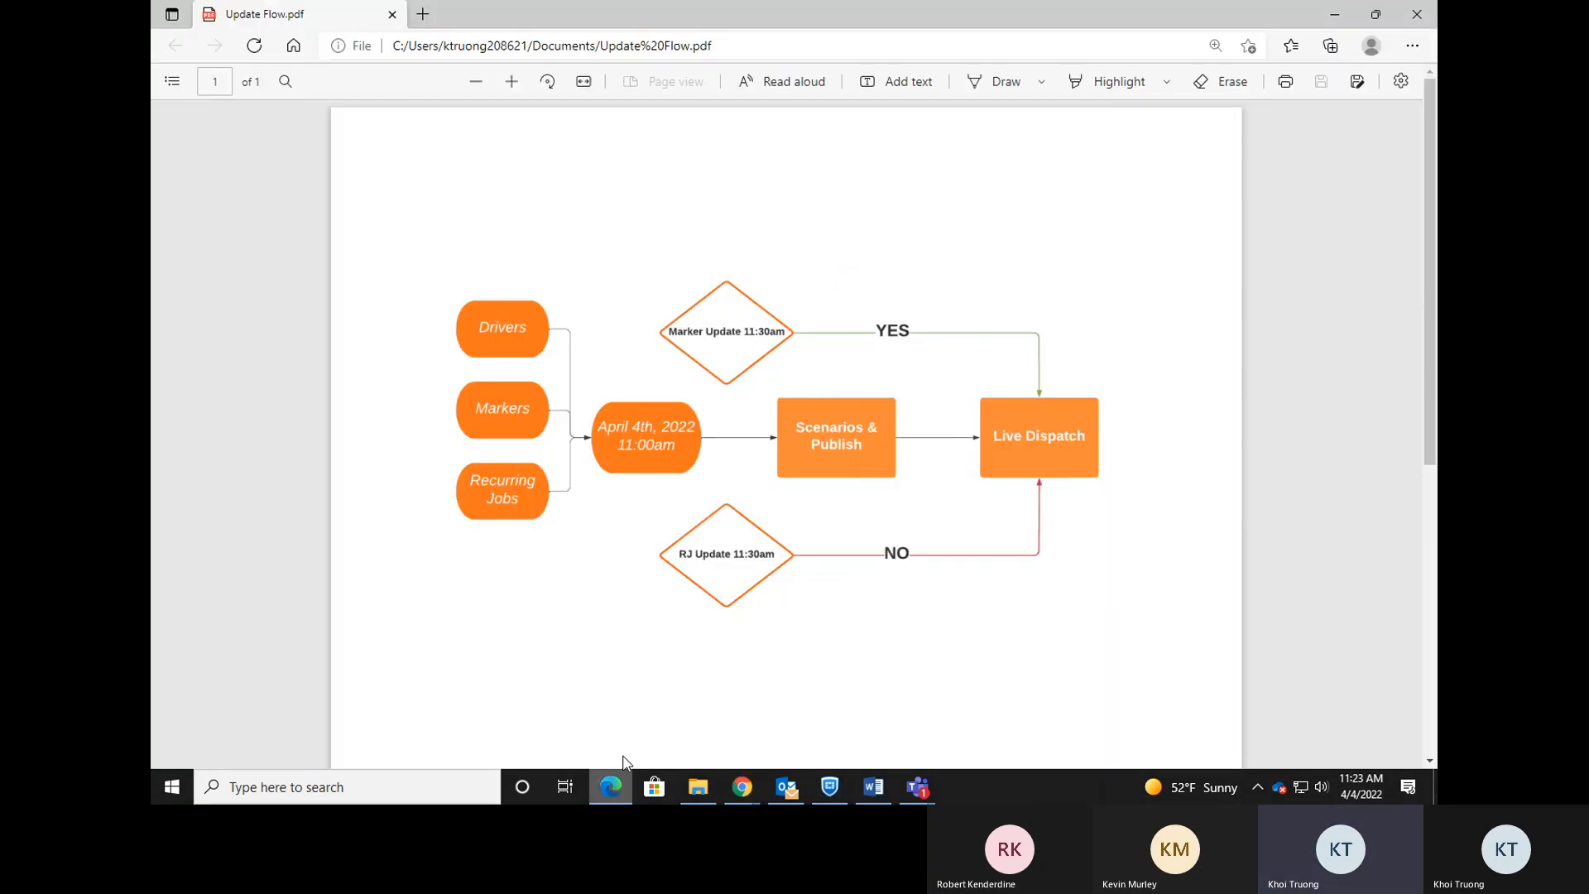
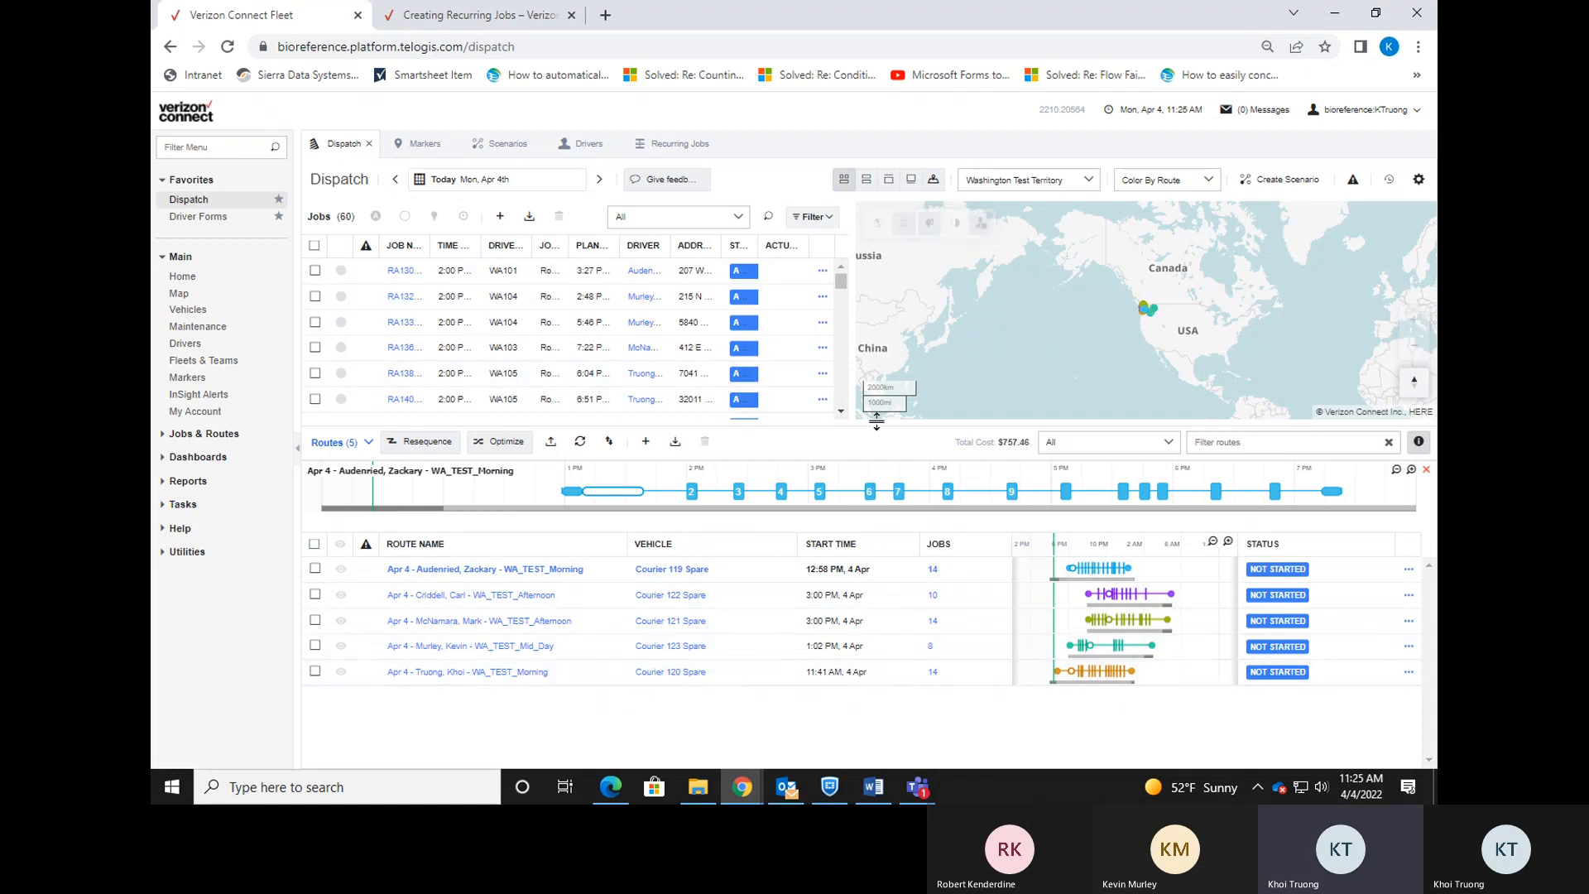
# Start a new job from the Create job button above the Dispatch Jobs list.
pyautogui.click(500, 227)
# Set the new job's location to WATEST_FedEX and its type to Routine - LIVE.
pyautogui.click(860, 504)
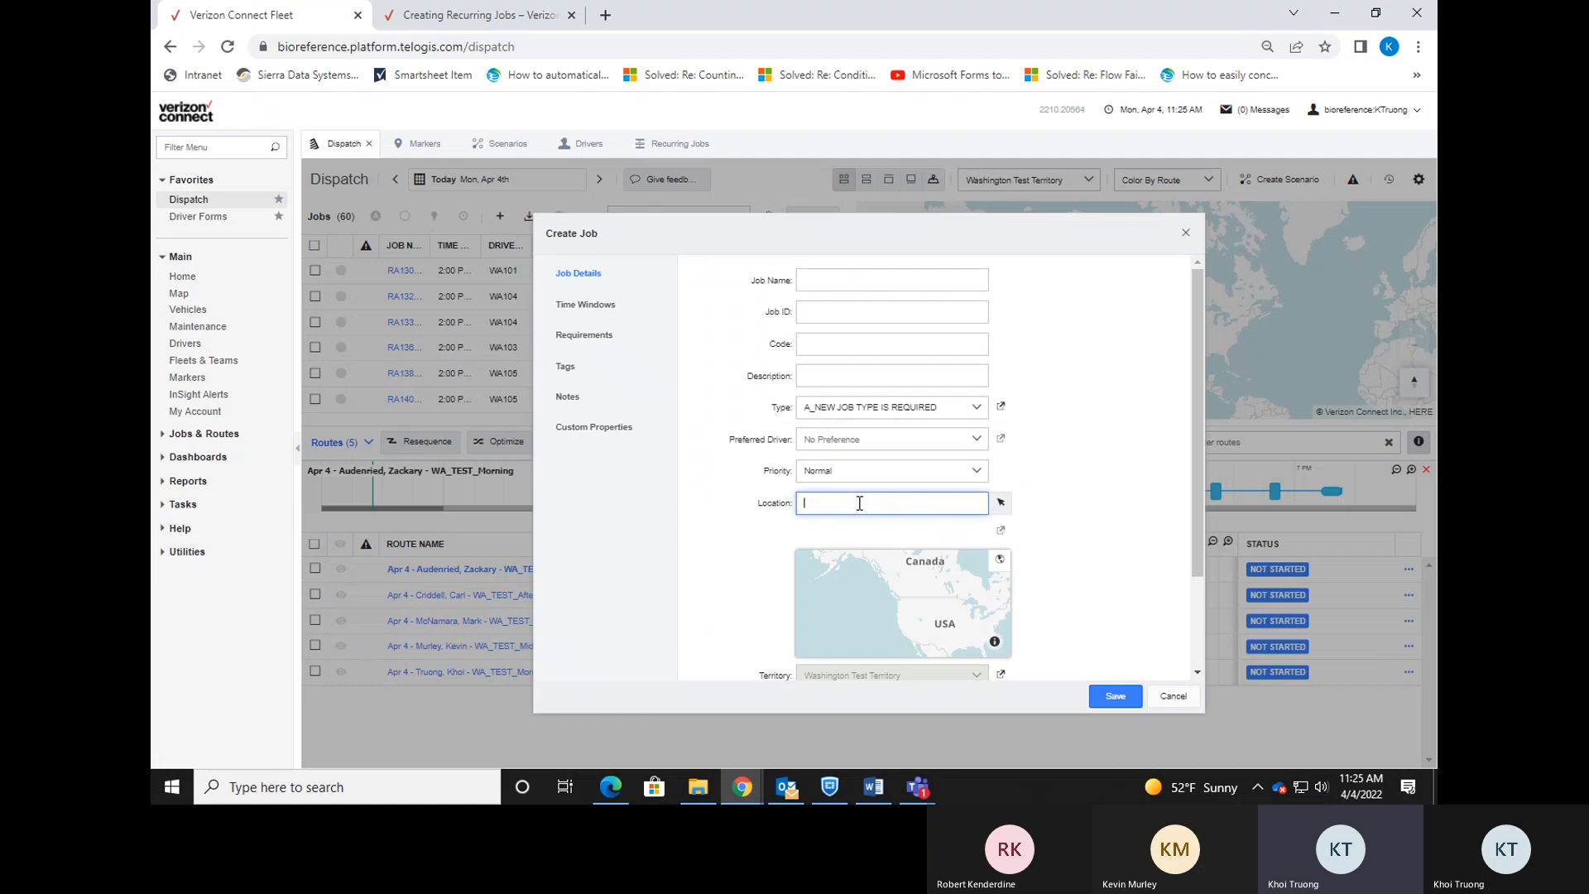
pyautogui.write('WAt')
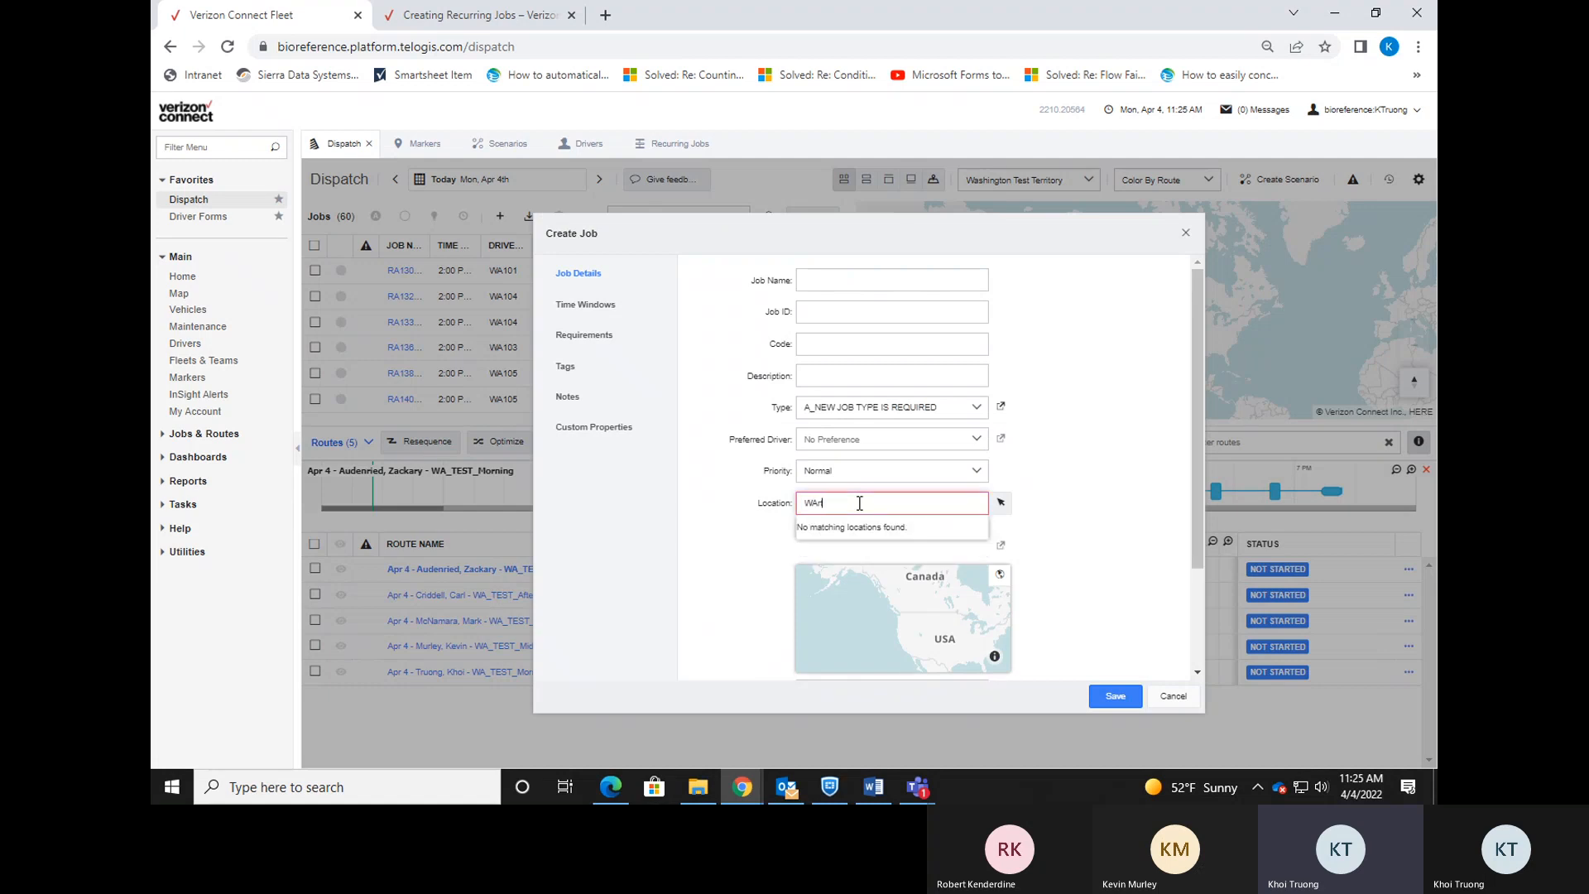
pyautogui.write('est')
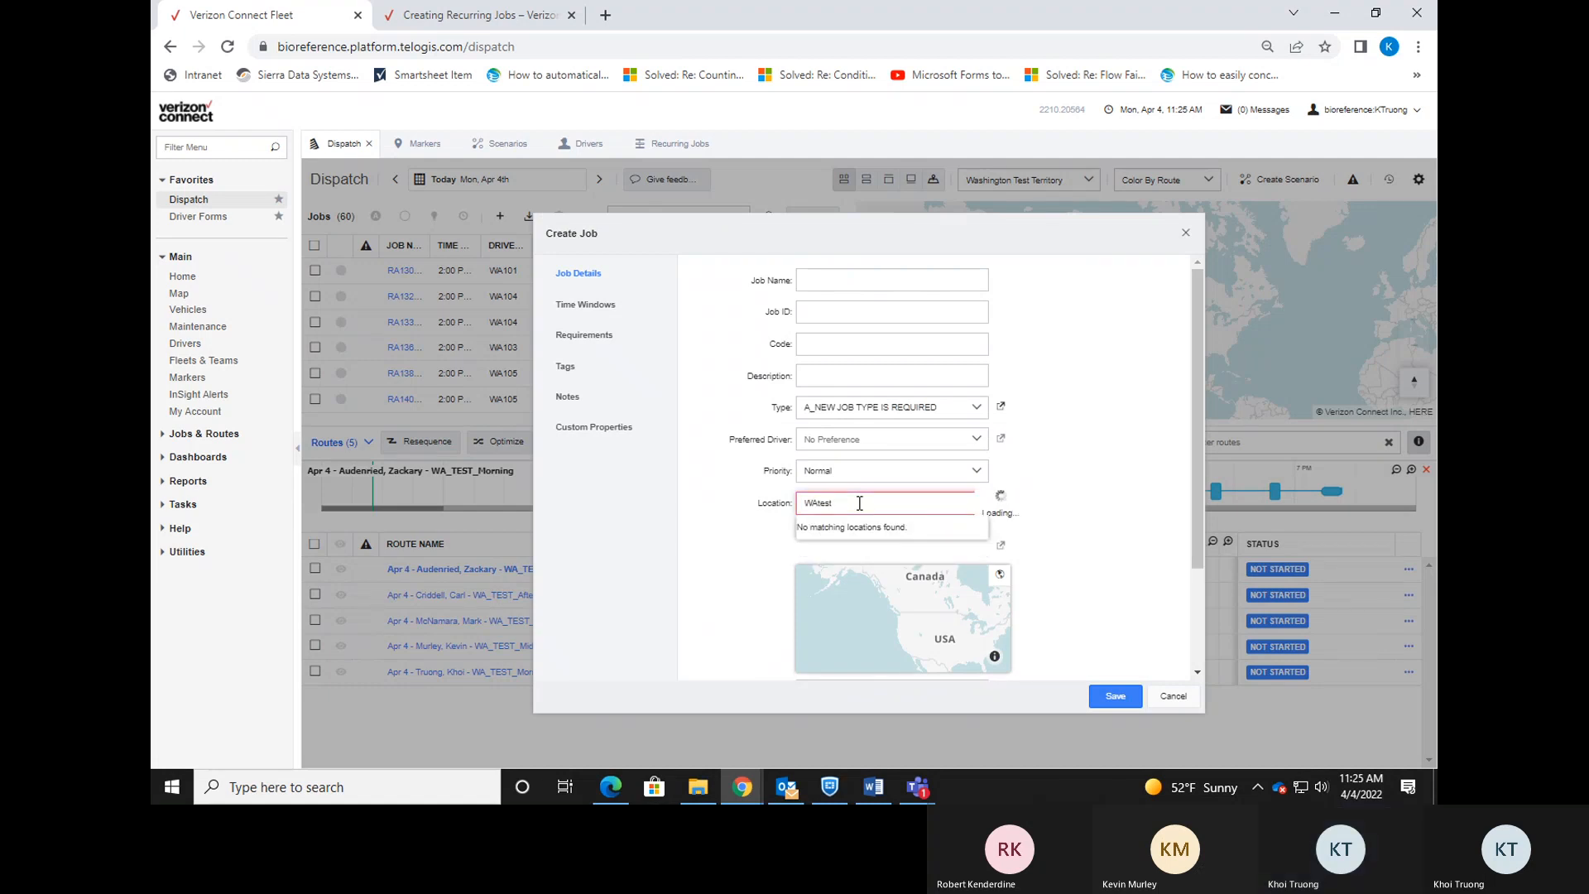
pyautogui.click(911, 531)
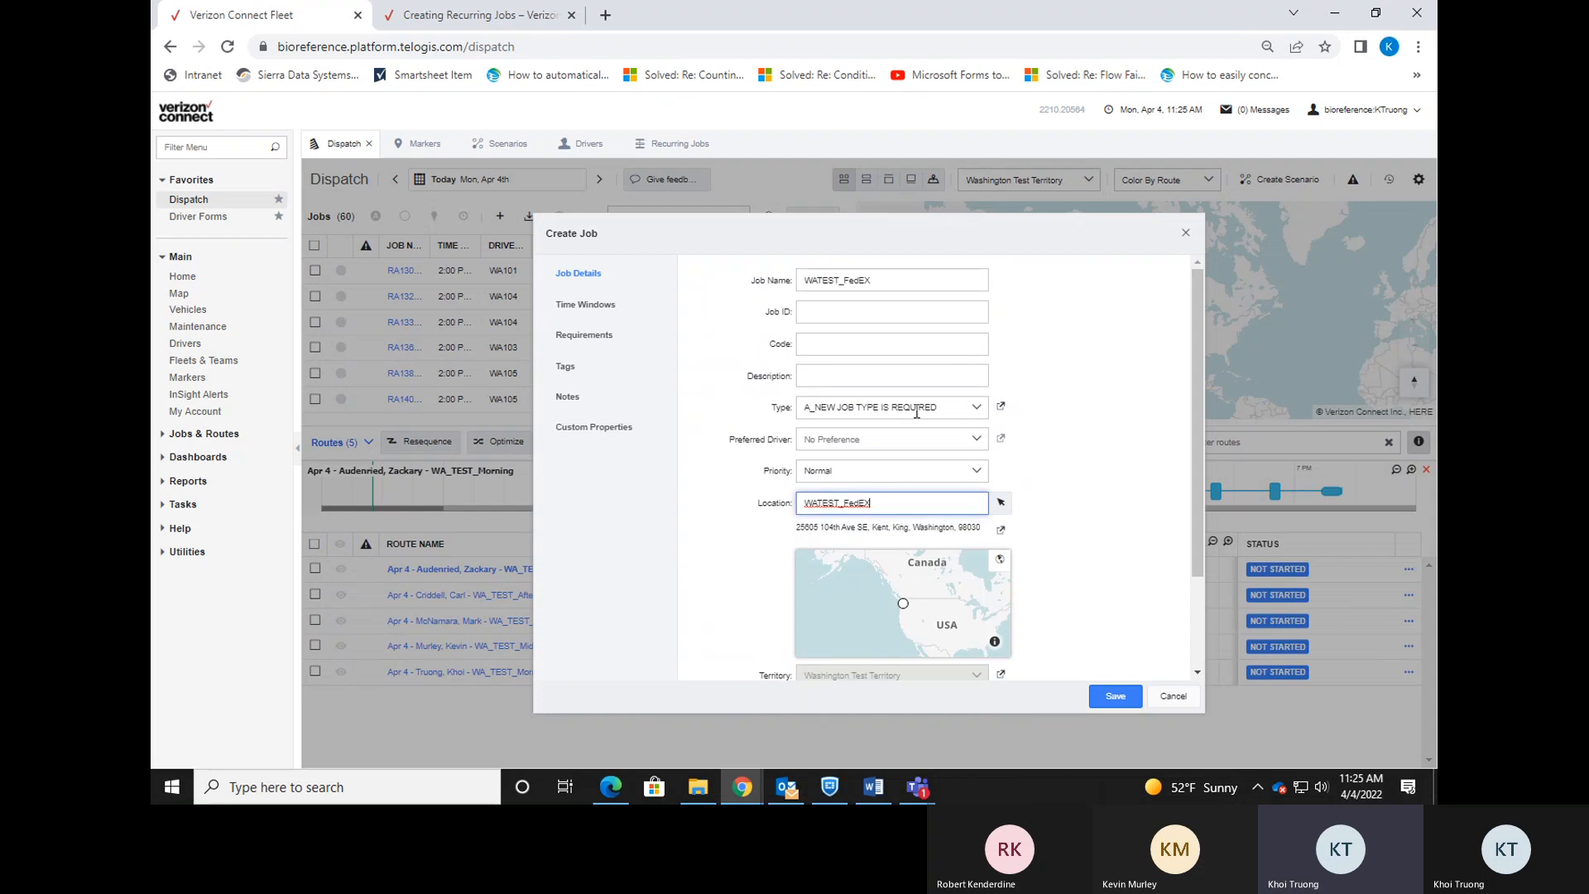
pyautogui.click(969, 418)
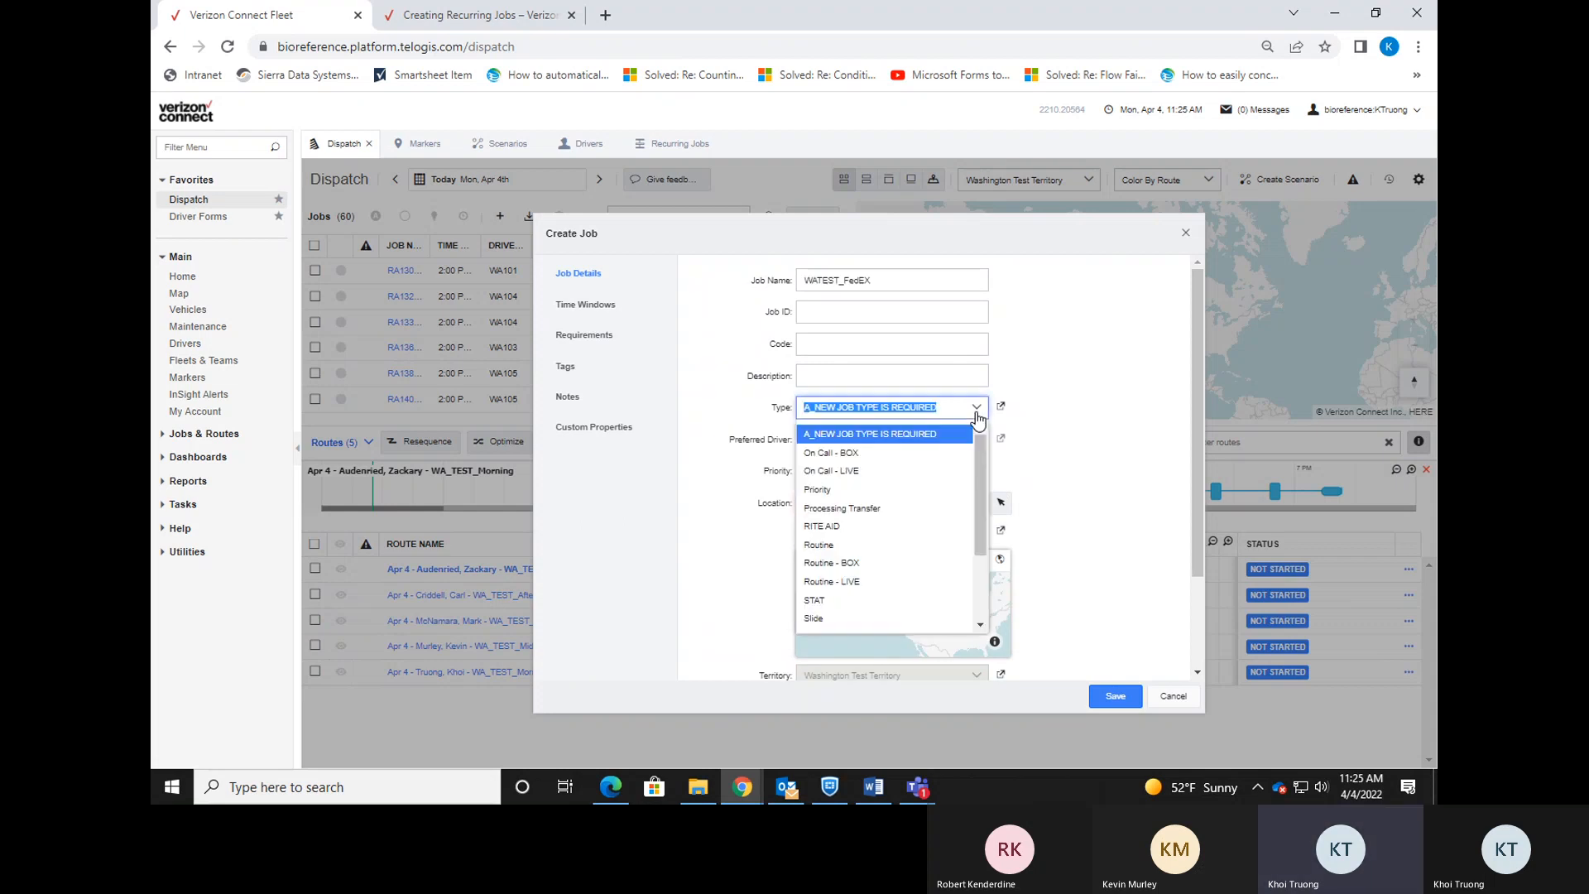
pyautogui.click(873, 582)
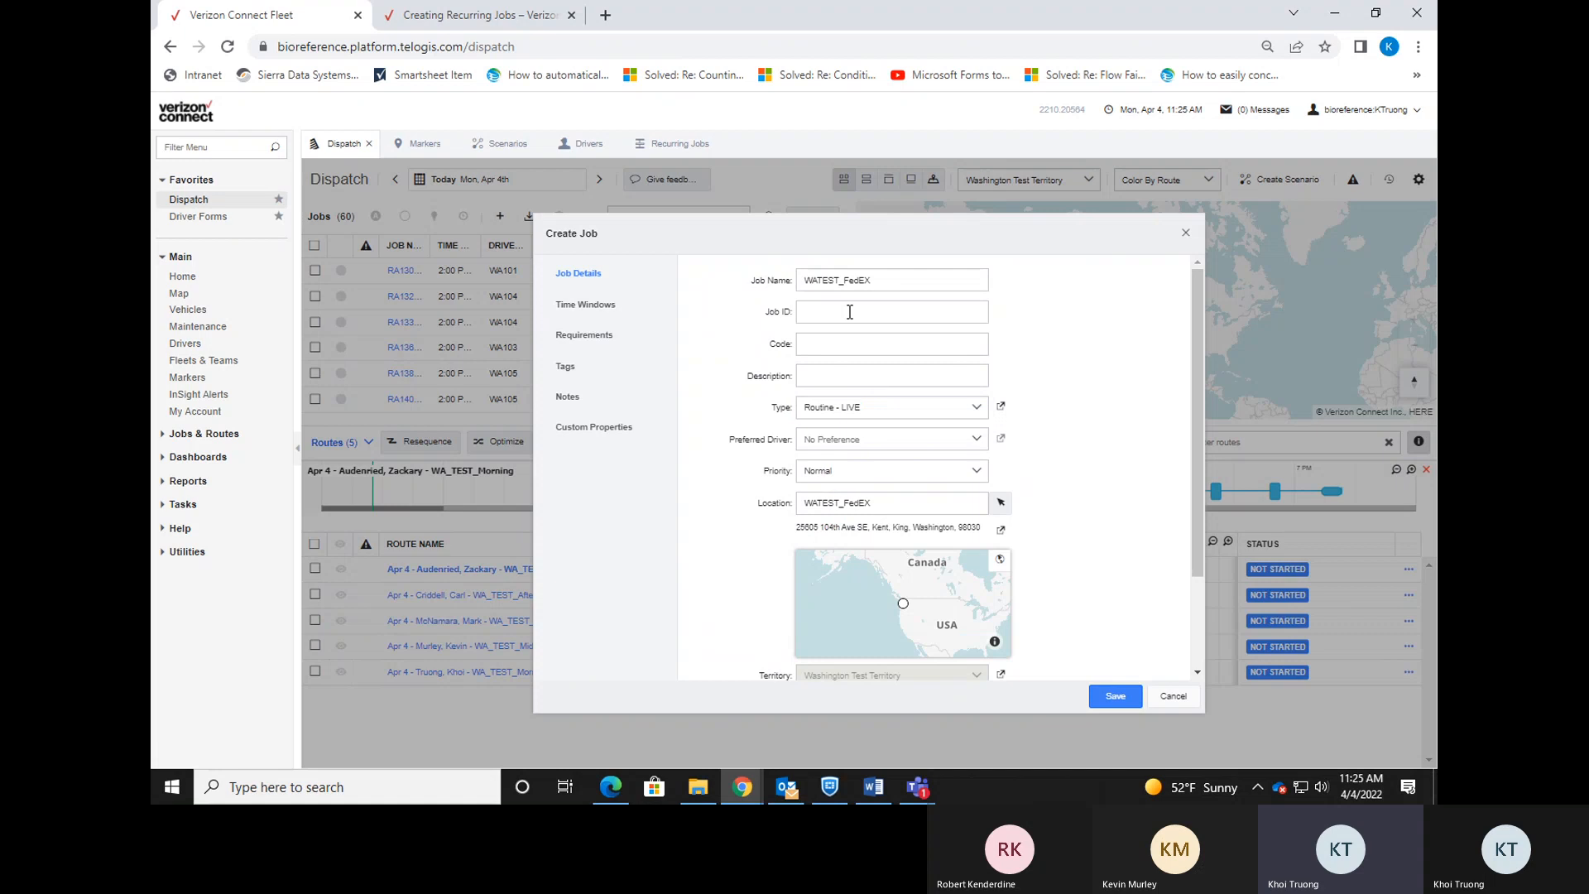
# Give the job a 3:00 PM–8:00 PM time window and save it.
pyautogui.click(584, 308)
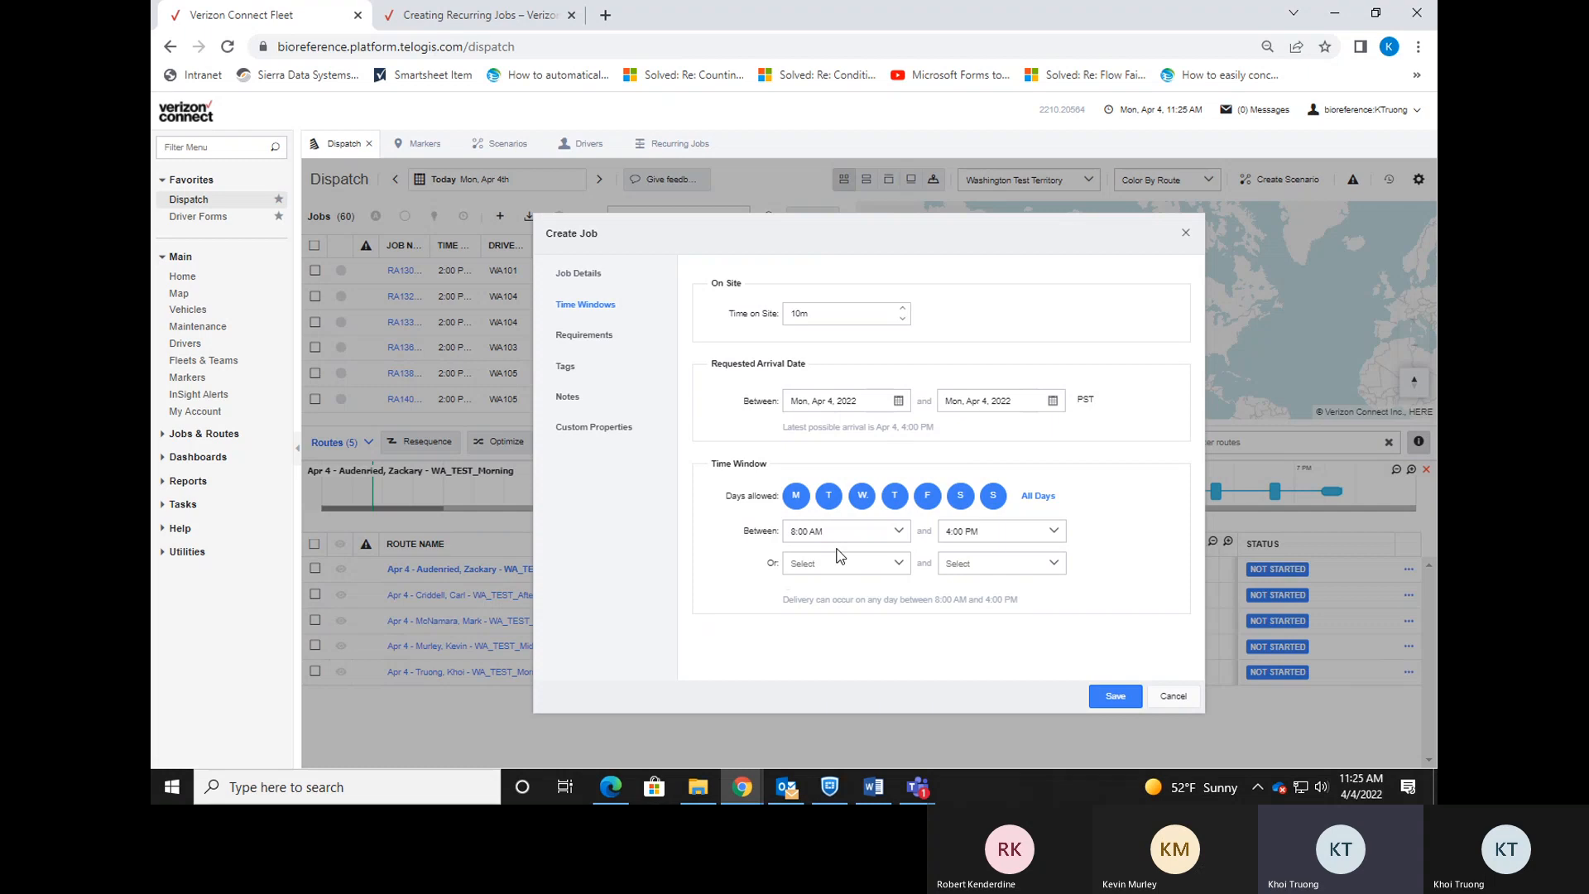
pyautogui.click(898, 531)
pyautogui.moveTo(902, 623); pyautogui.dragTo(903, 671)
pyautogui.scroll(-1, 899, 664)
pyautogui.click(870, 669)
pyautogui.click(1053, 531)
pyautogui.scroll(-1, 1056, 678)
pyautogui.moveTo(1057, 679); pyautogui.dragTo(1055, 713)
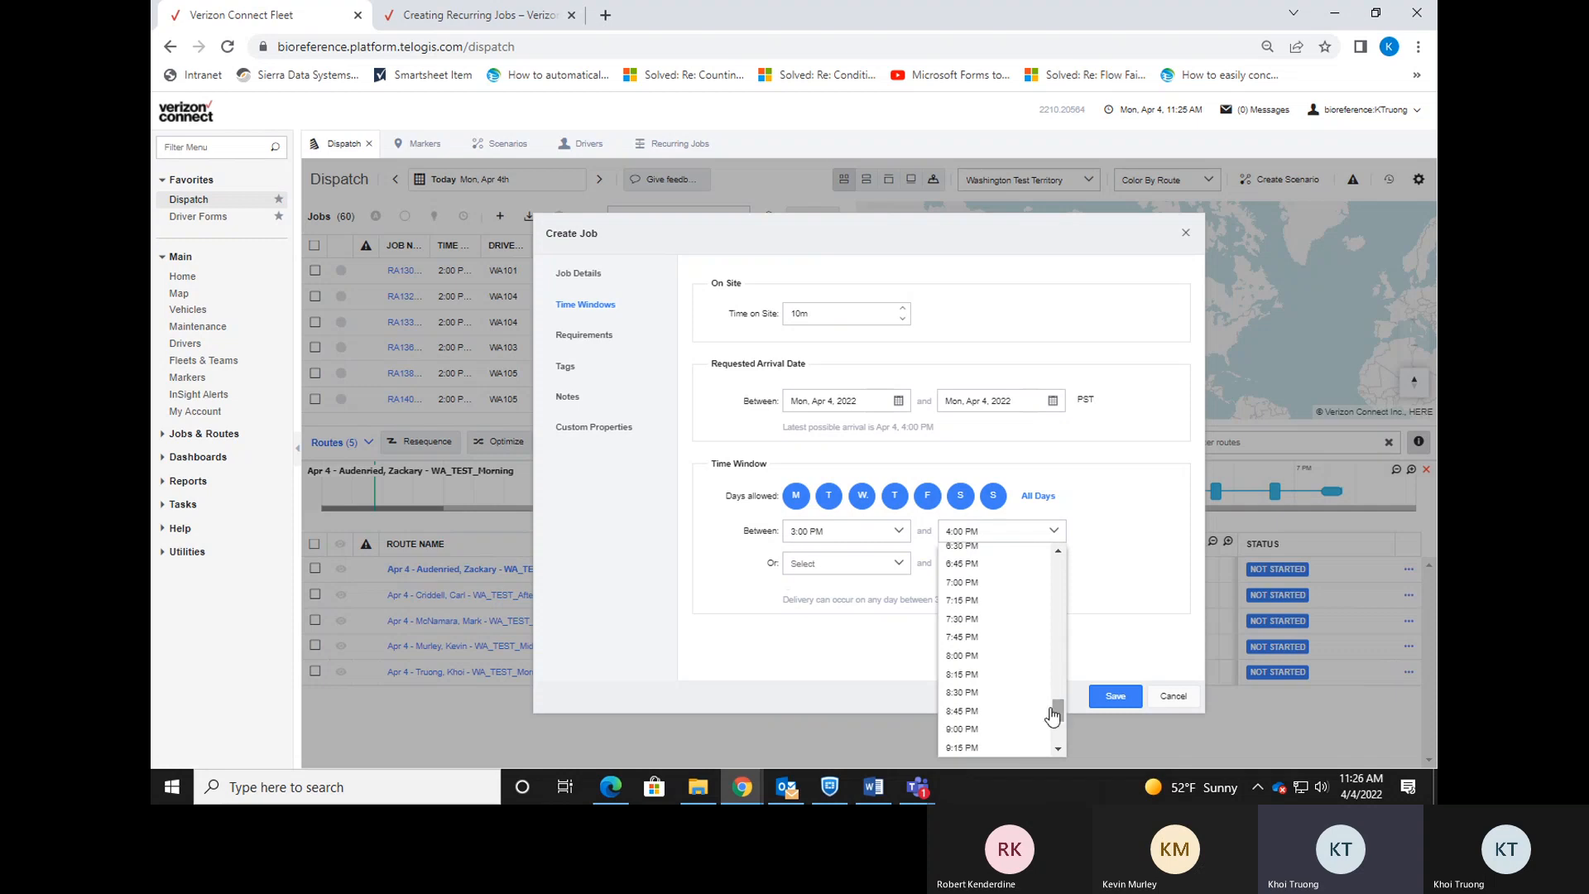
pyautogui.click(997, 654)
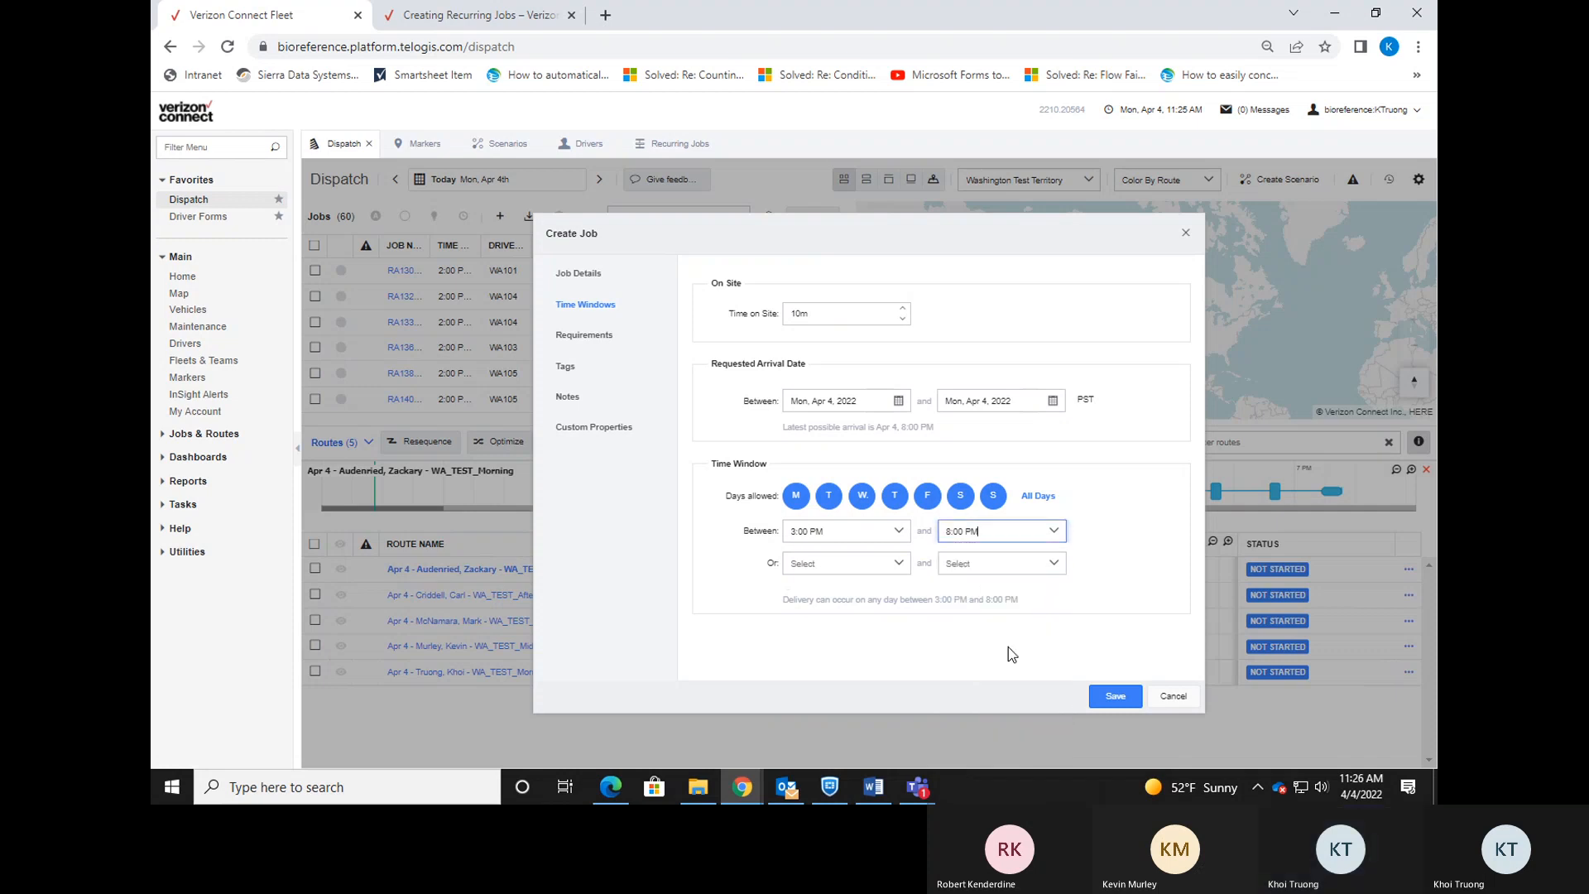
pyautogui.click(1102, 700)
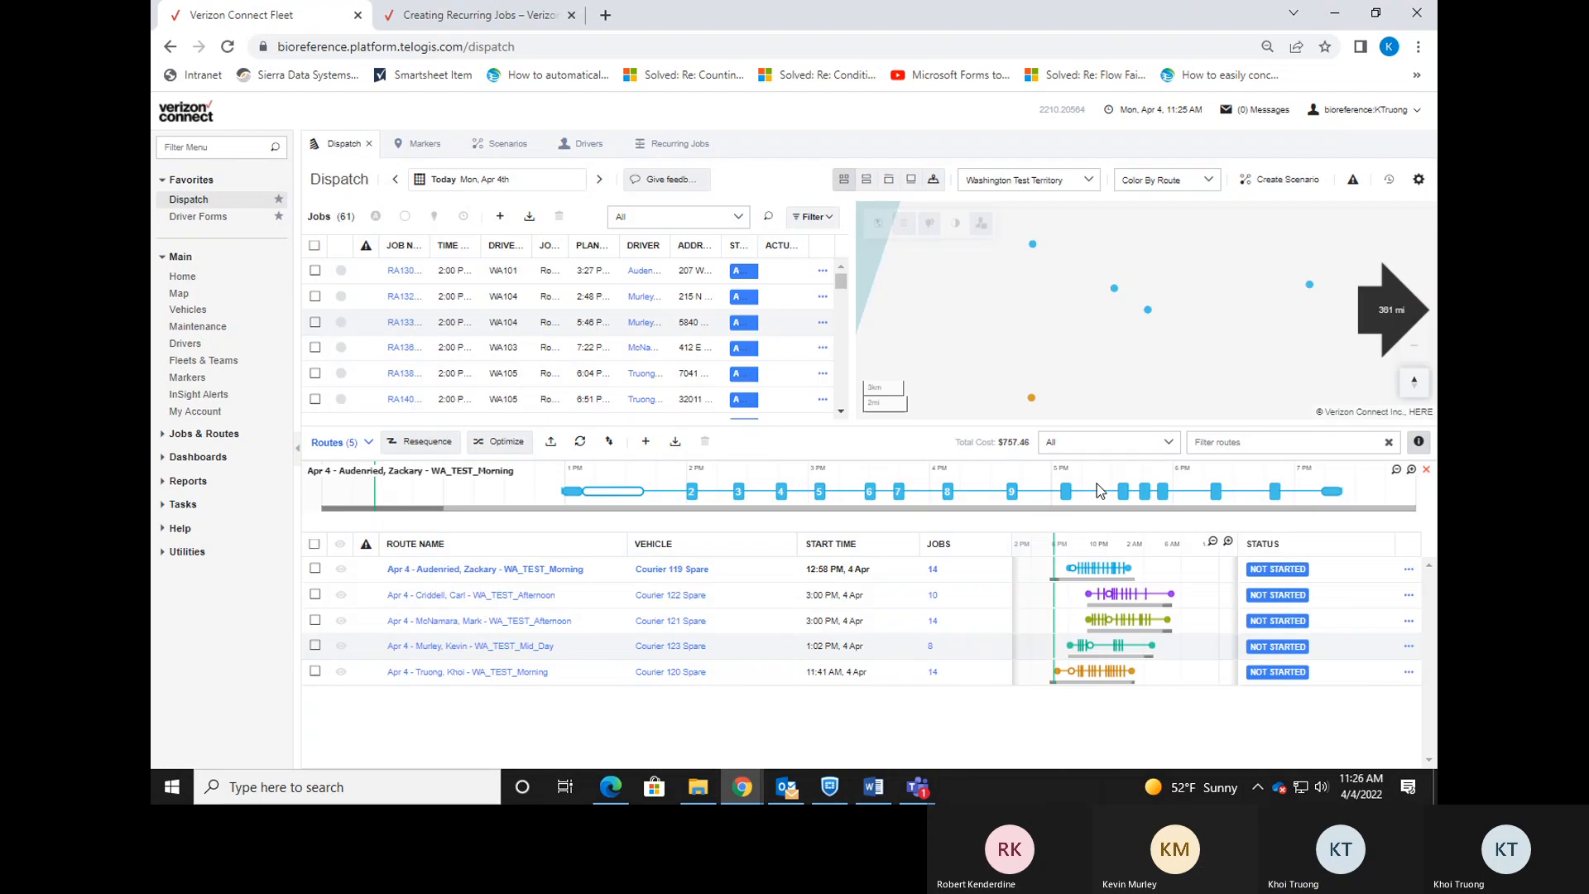
# Filter Dispatch jobs by 'wates', then search recurring jobs for 'watest' to view its overview.
pyautogui.click(769, 216)
pyautogui.write('watest')
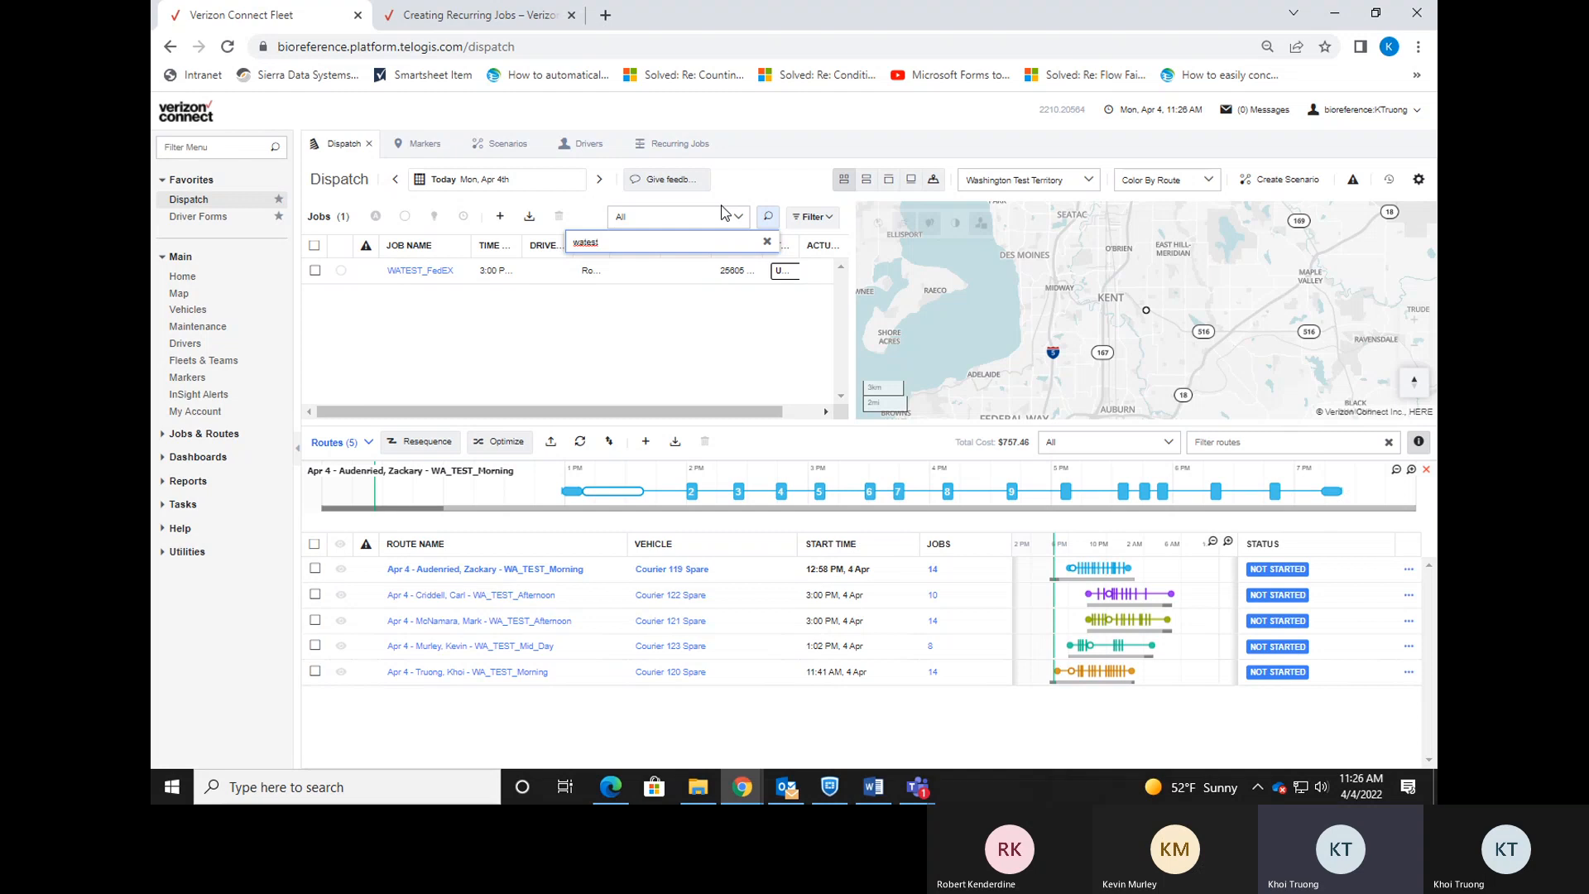
pyautogui.click(651, 147)
pyautogui.click(1193, 217)
pyautogui.write('watest')
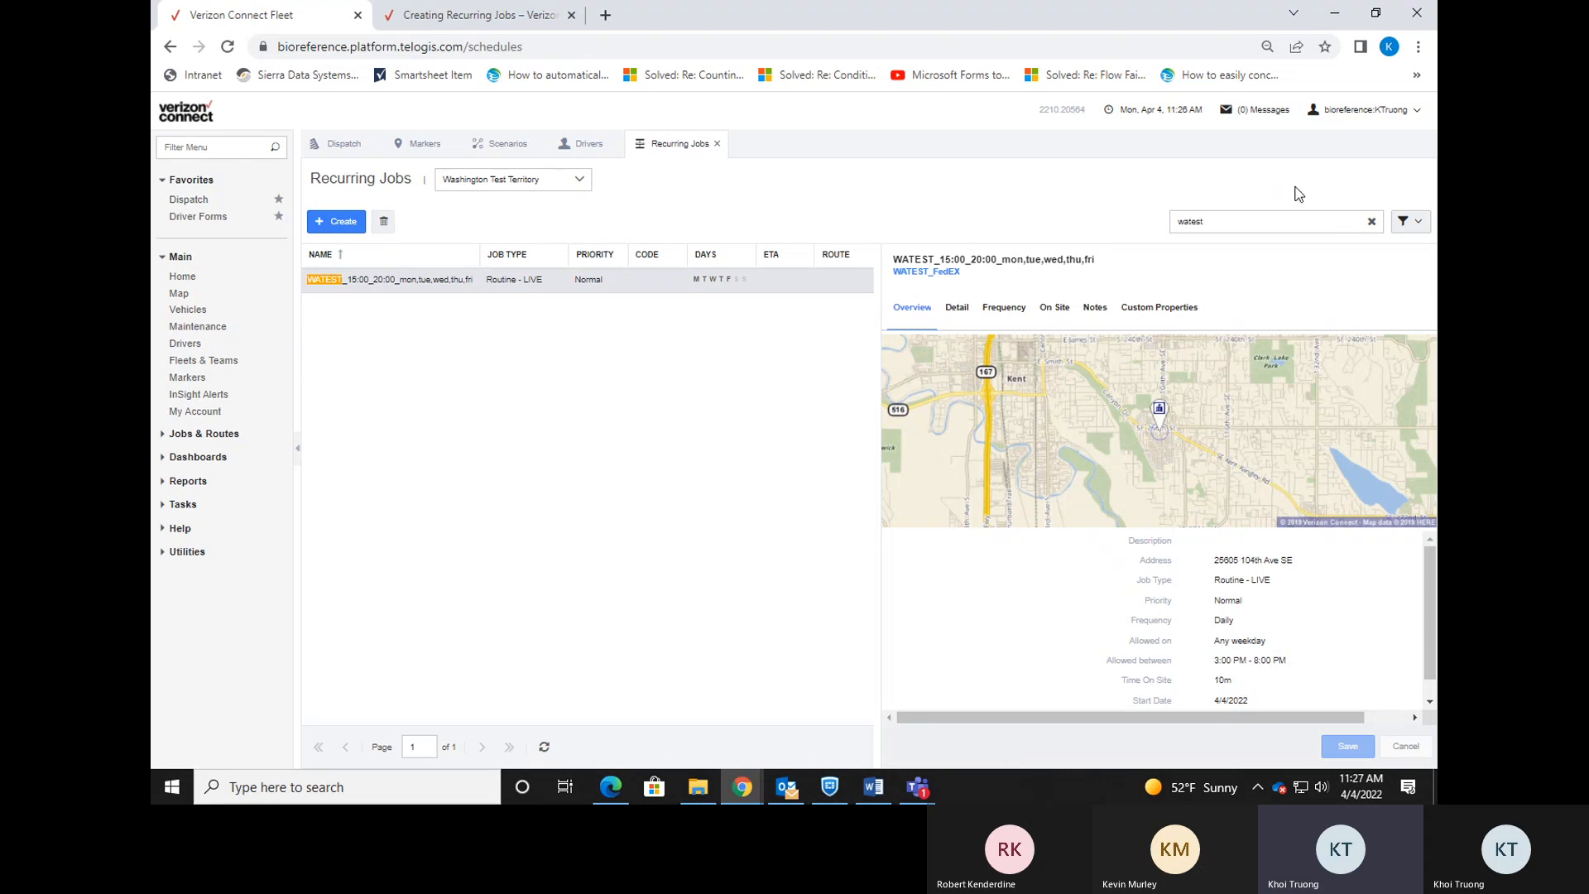
# Search markers for 'watest', check the WATEST_FedEX marker's Kent address, and return to Dispatch.
pyautogui.click(420, 144)
pyautogui.click(579, 177)
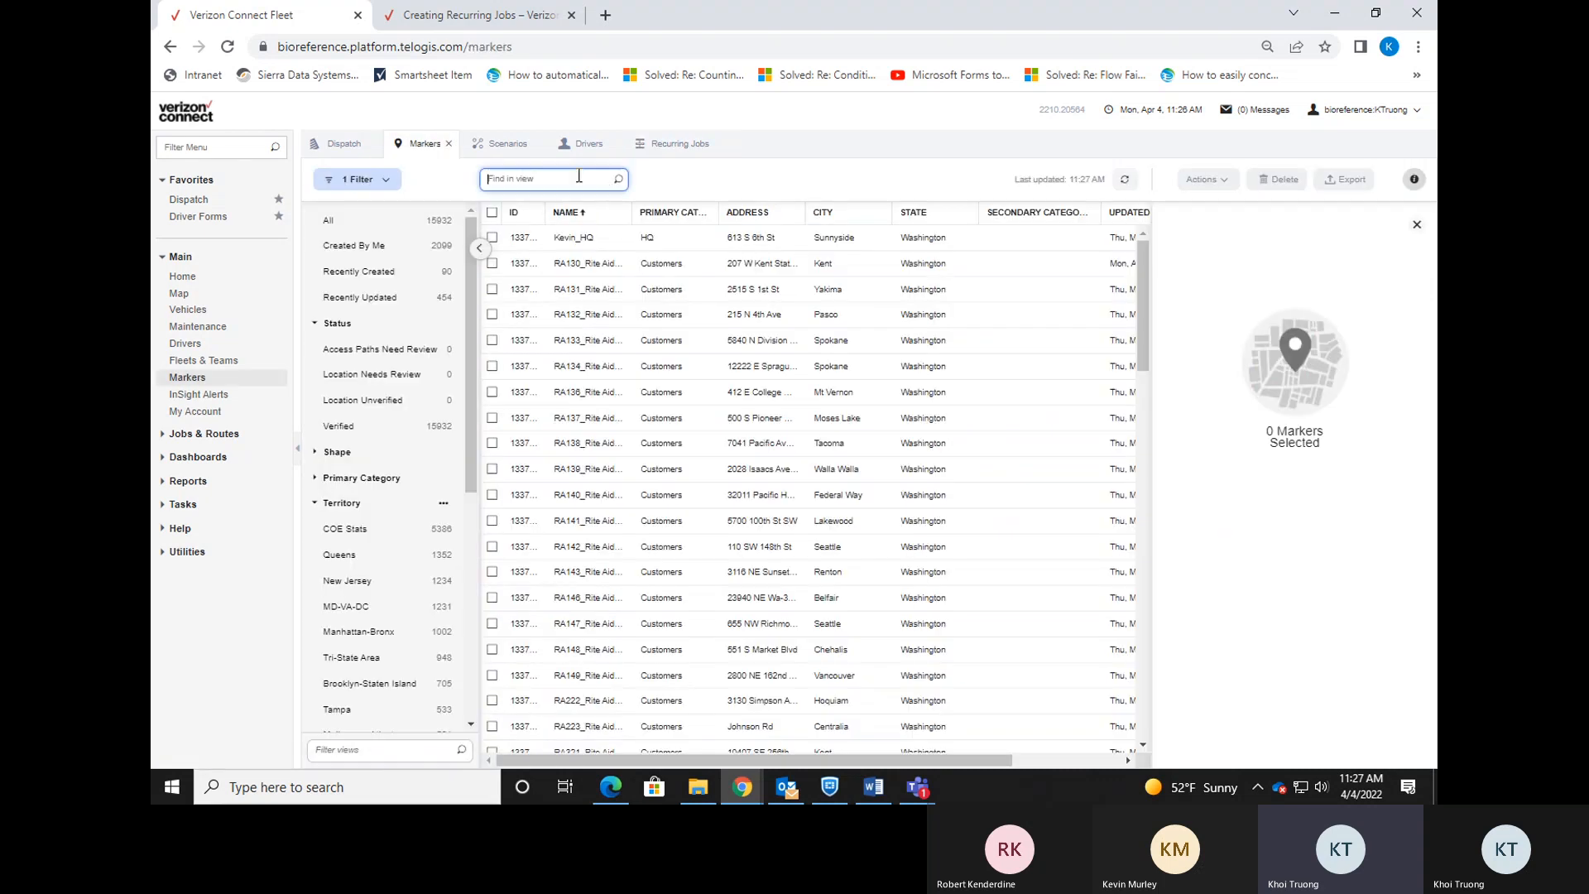
pyautogui.write('watest')
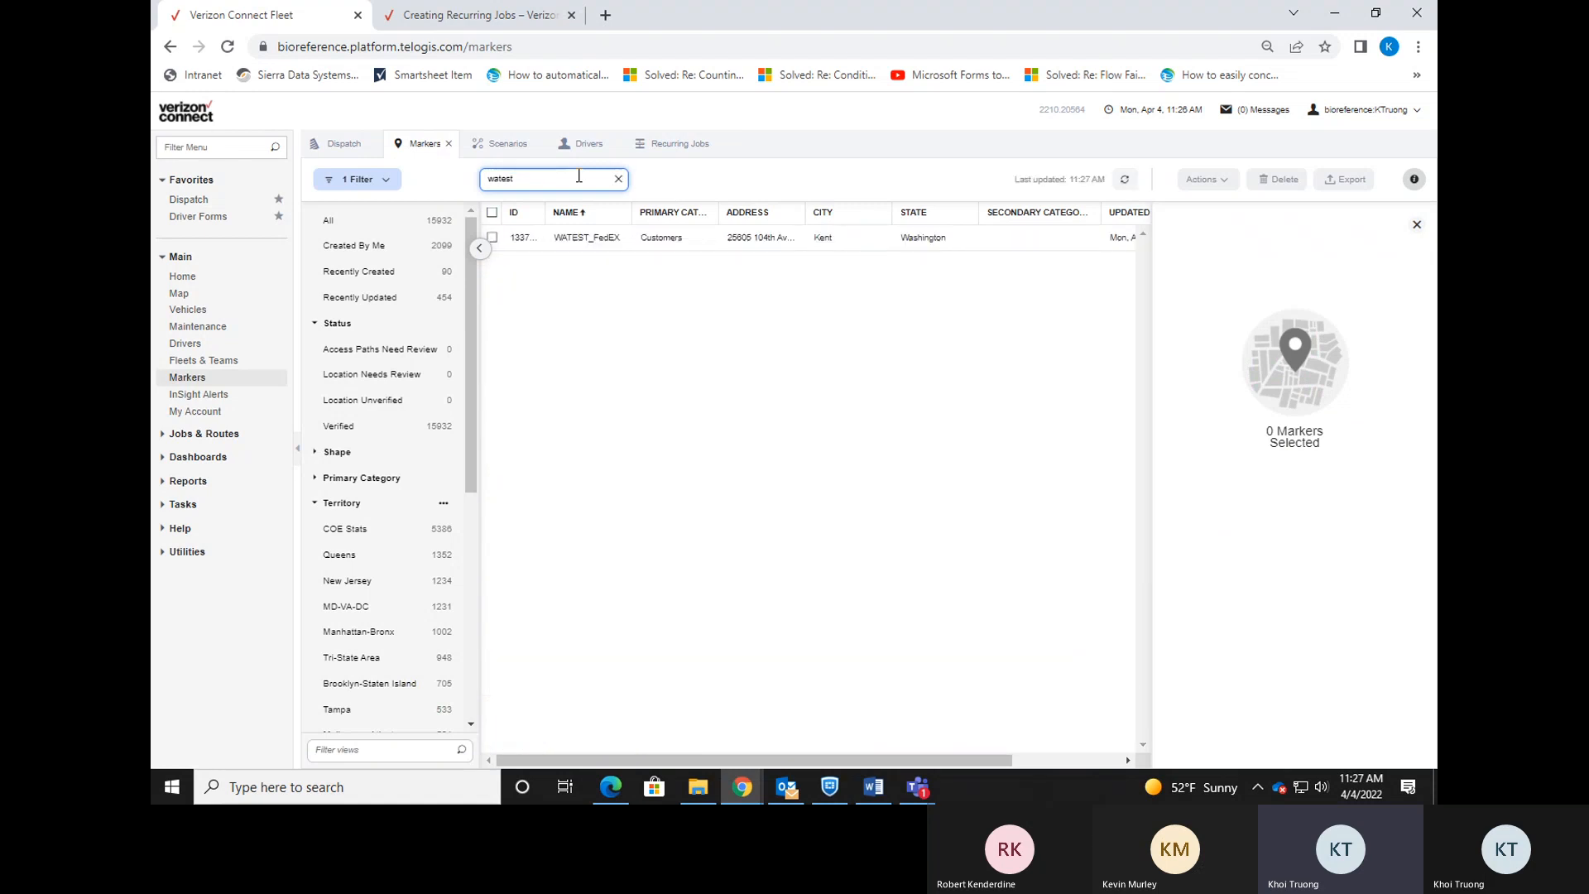
pyautogui.click(609, 239)
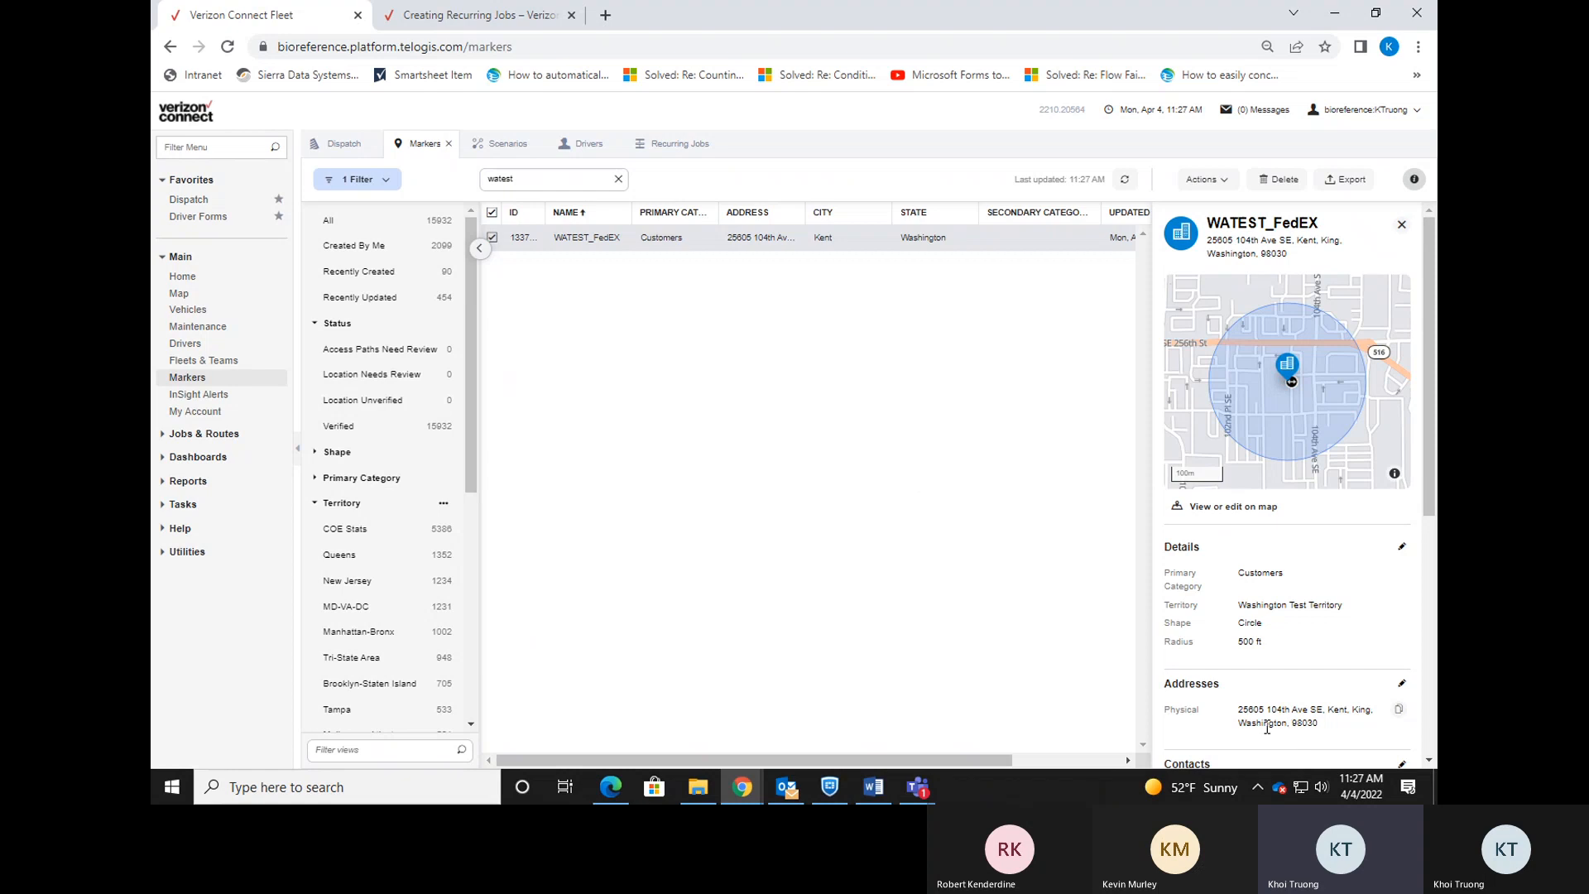
pyautogui.click(328, 146)
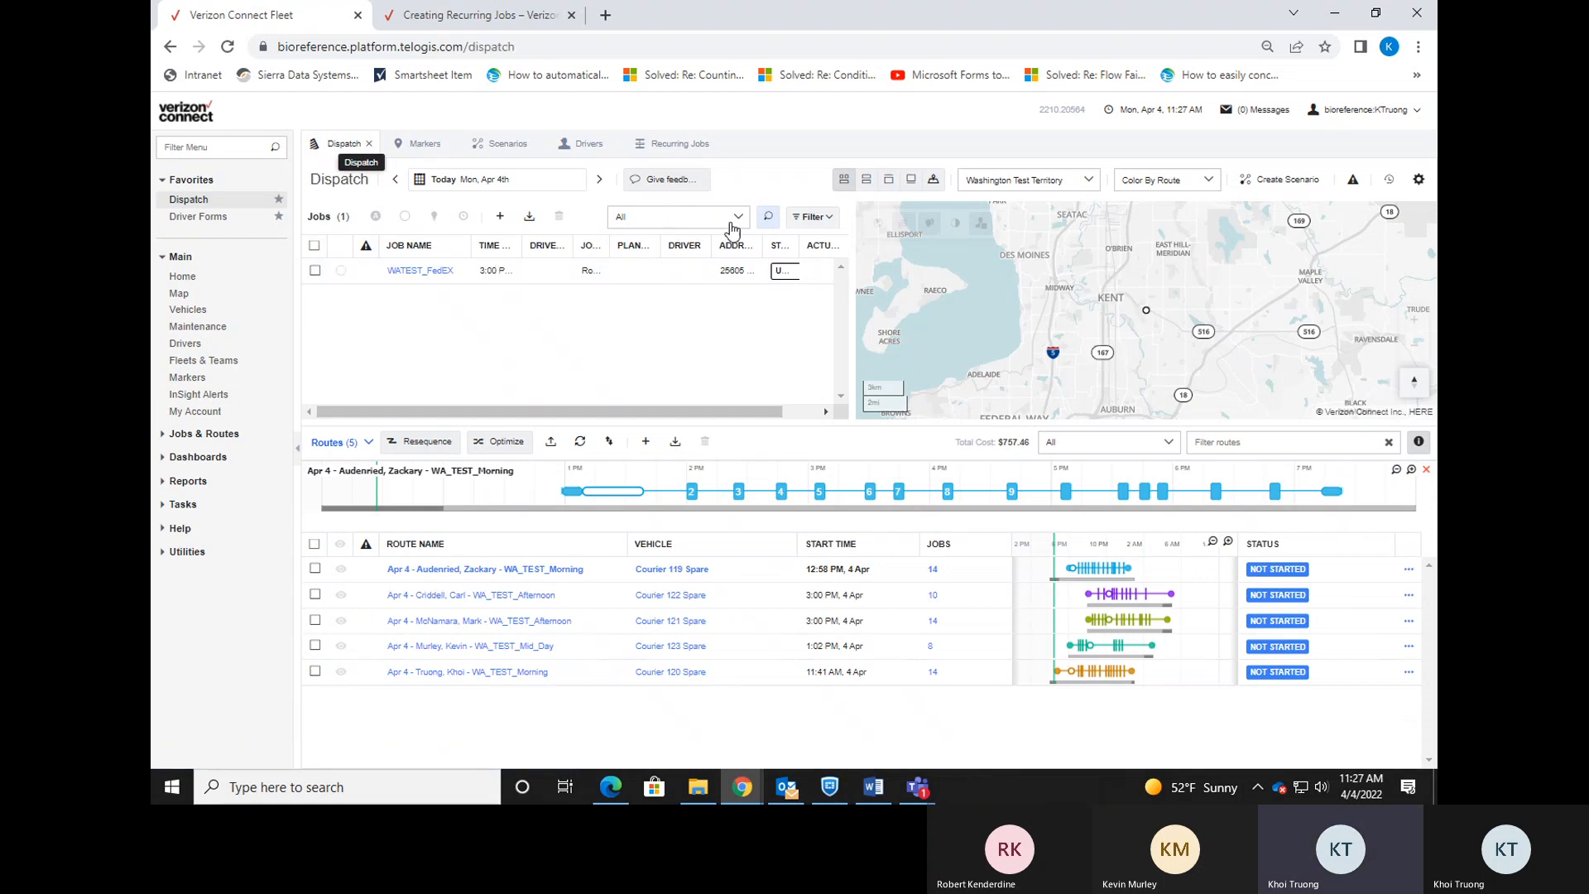
# Show the WATEST_FedEX job on the map, zoom to its marker, and open its marker page.
pyautogui.rightClick(437, 274)
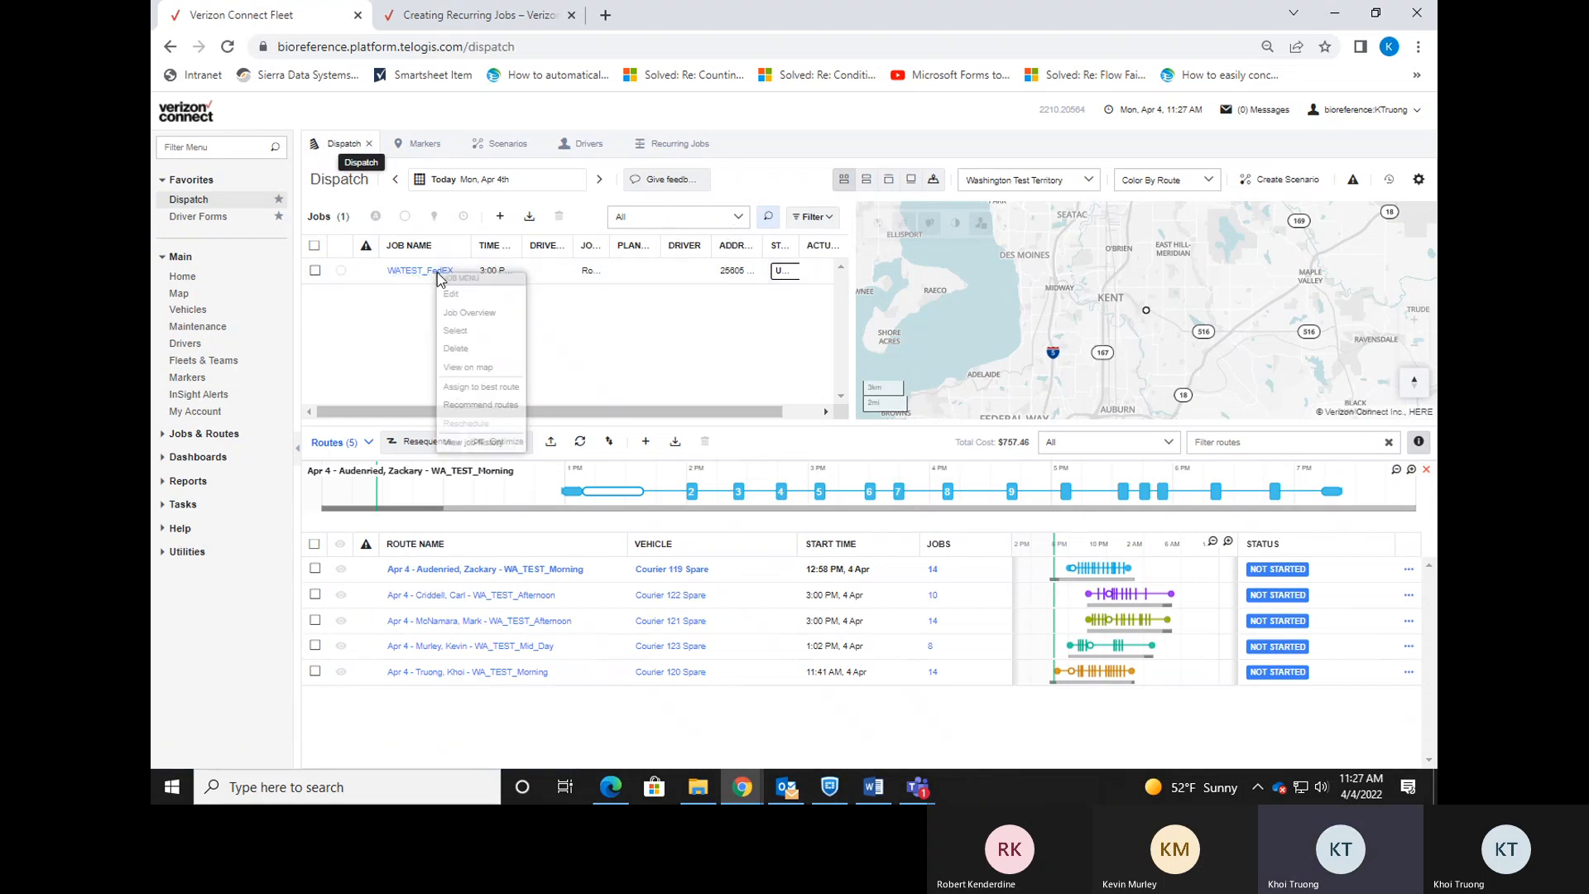
pyautogui.click(489, 371)
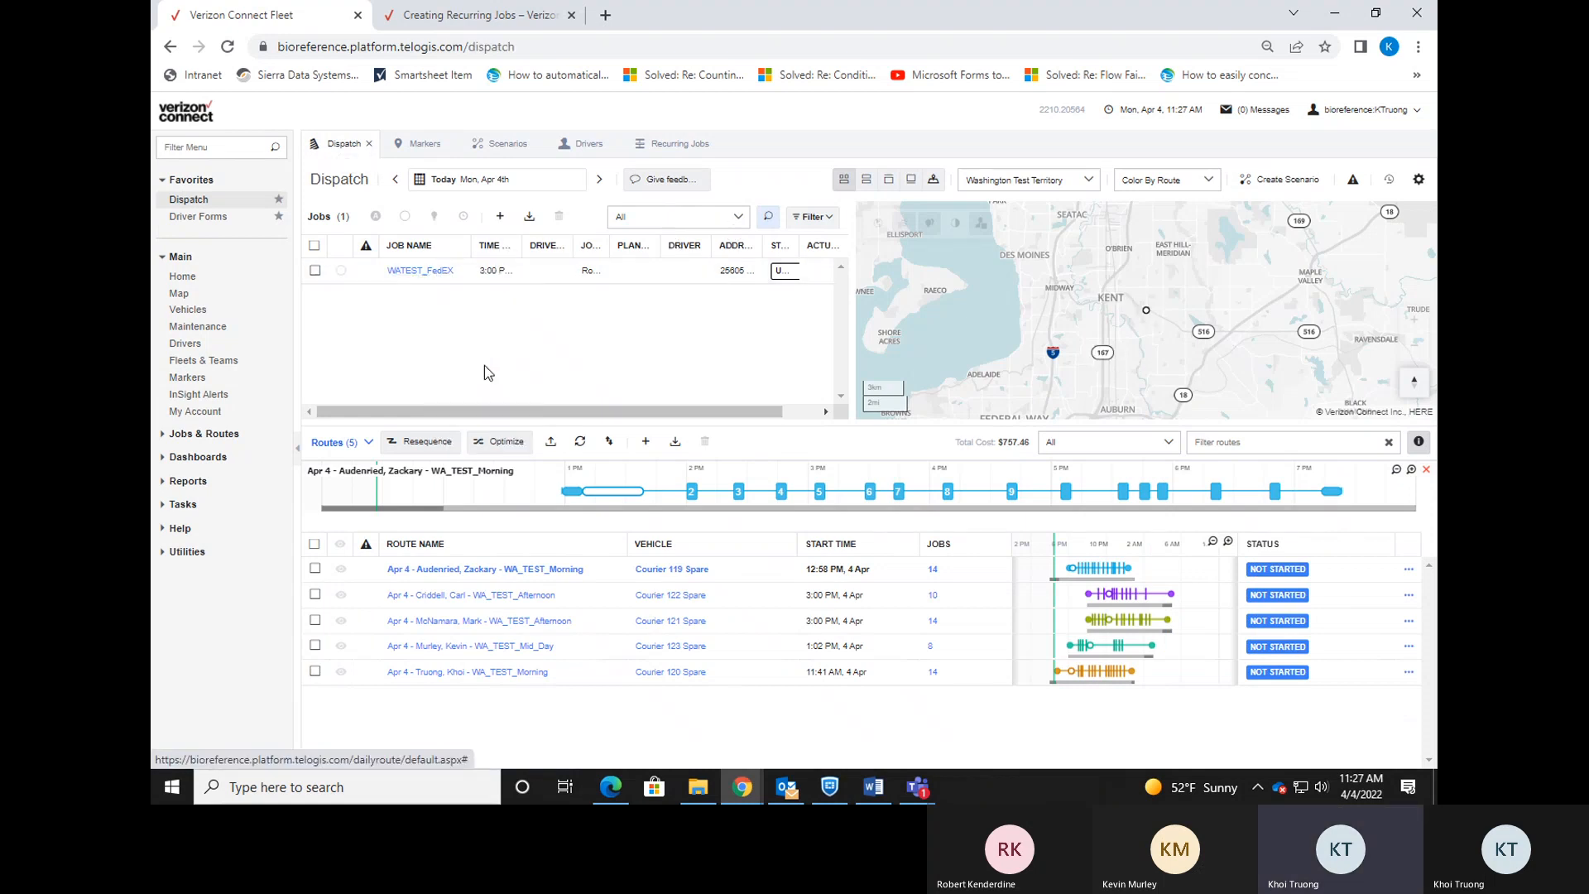
pyautogui.scroll(5, 1150, 313)
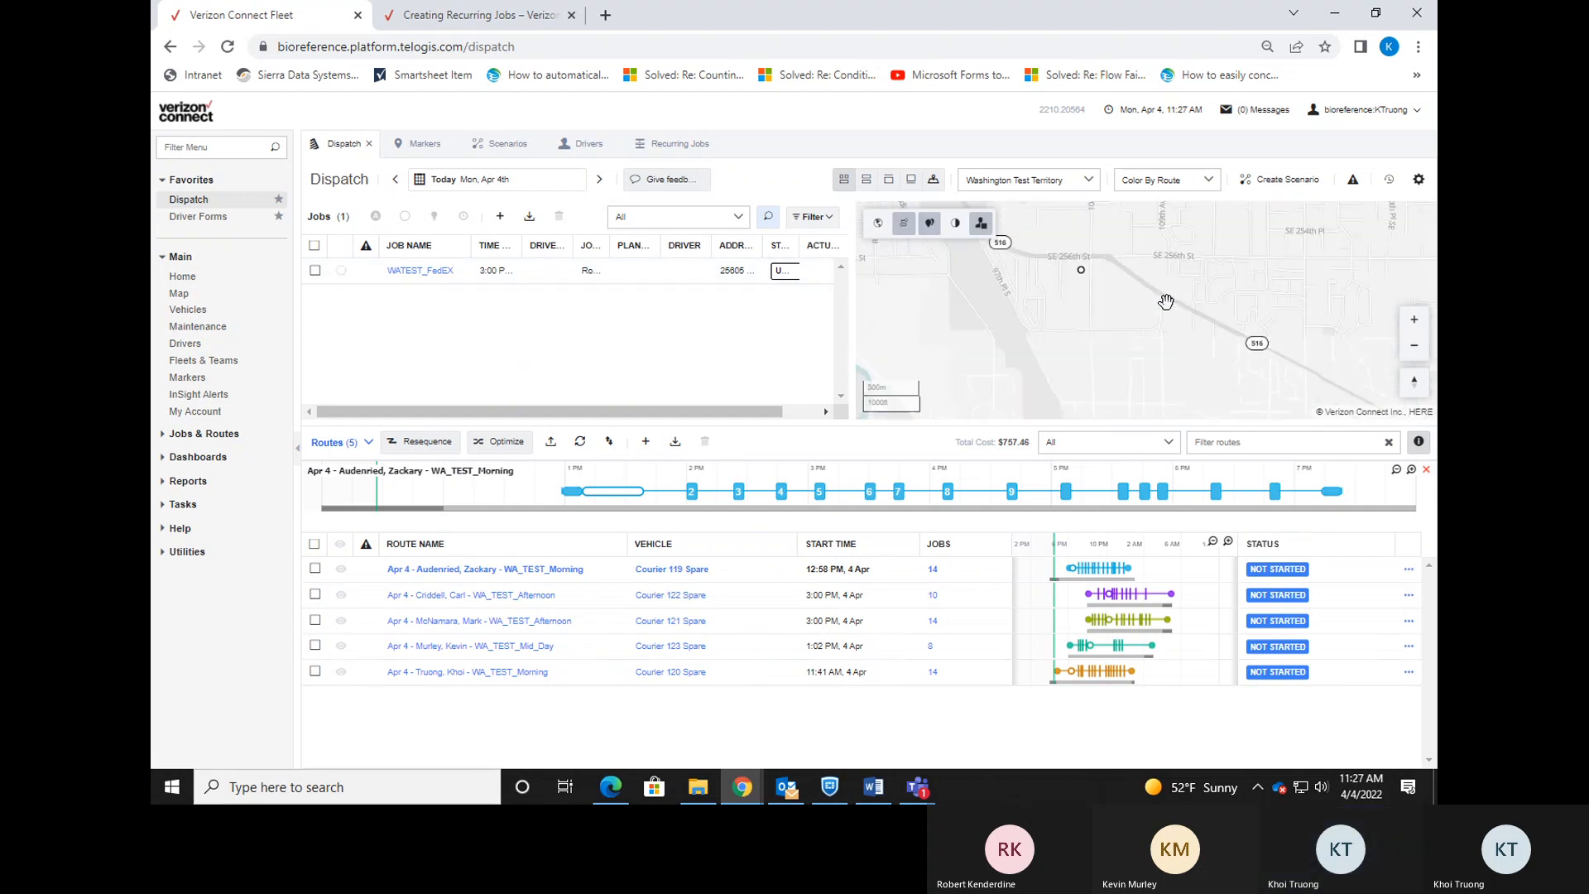
pyautogui.scroll(3, 1166, 301)
pyautogui.scroll(1, 1155, 302)
pyautogui.click(1072, 328)
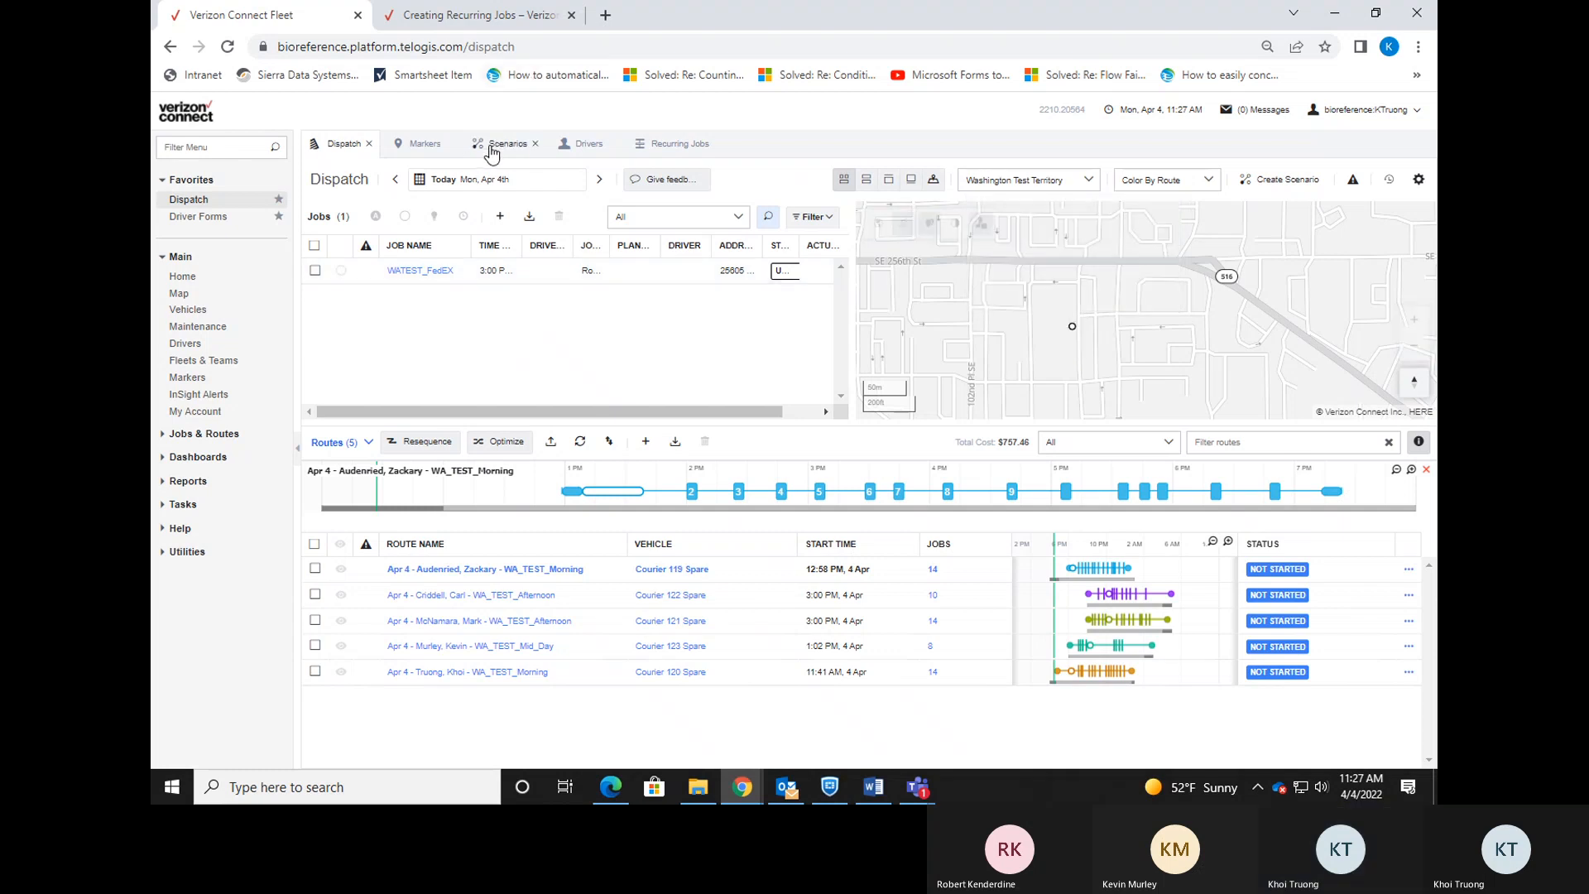
pyautogui.click(424, 146)
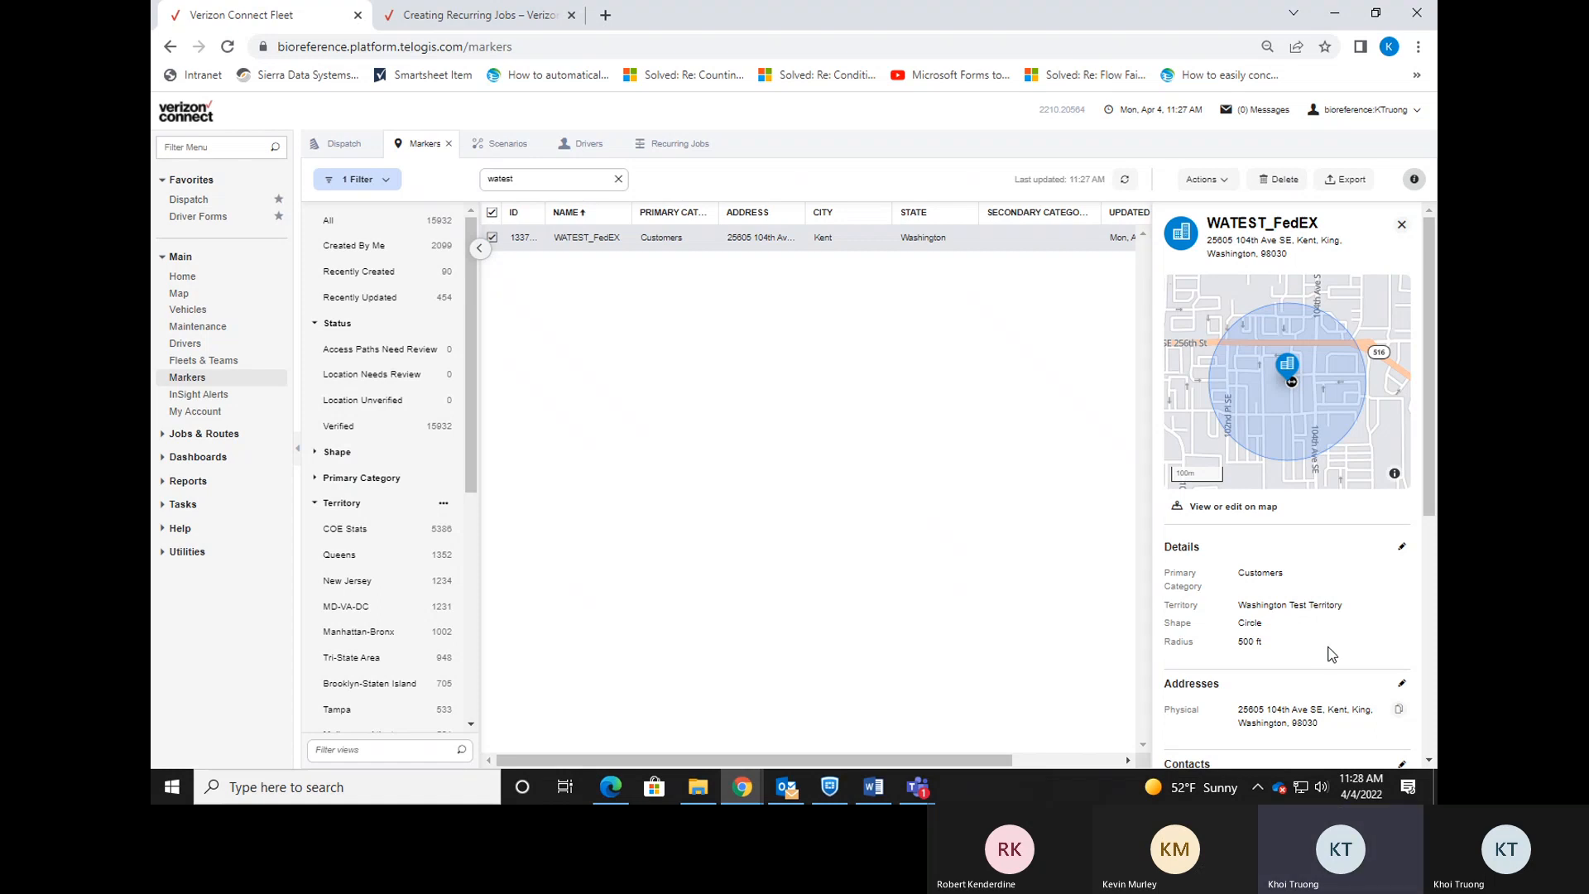
# Clear the marker's old physical address: street number 25605, street, city, postcode 98030 and county.
pyautogui.click(1401, 683)
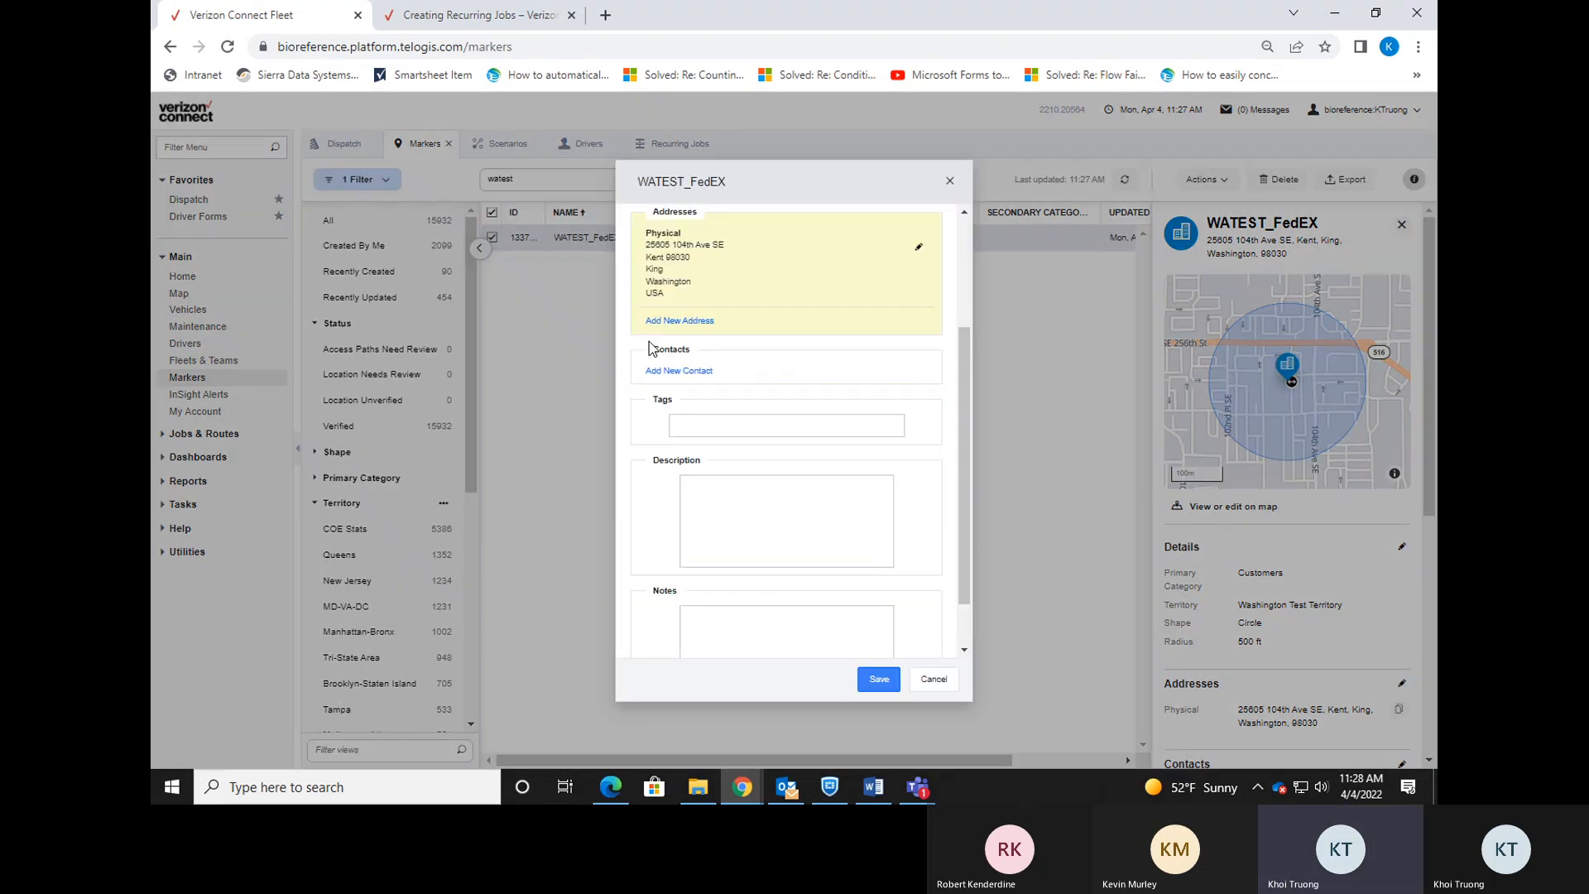
pyautogui.click(918, 246)
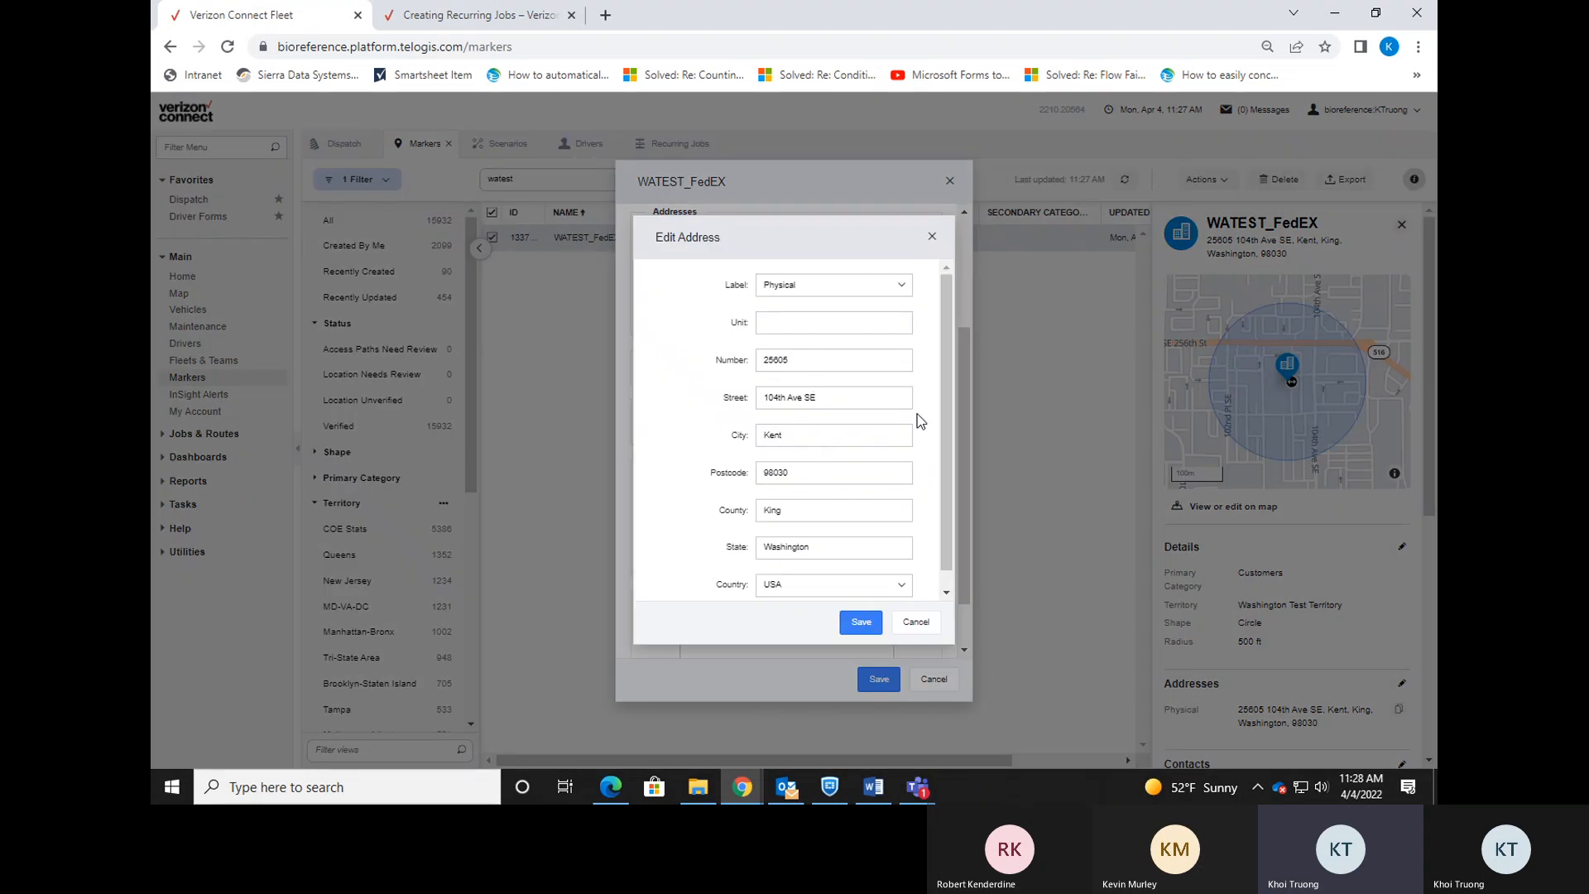
pyautogui.doubleClick(840, 359)
pyautogui.press('BackSpace')
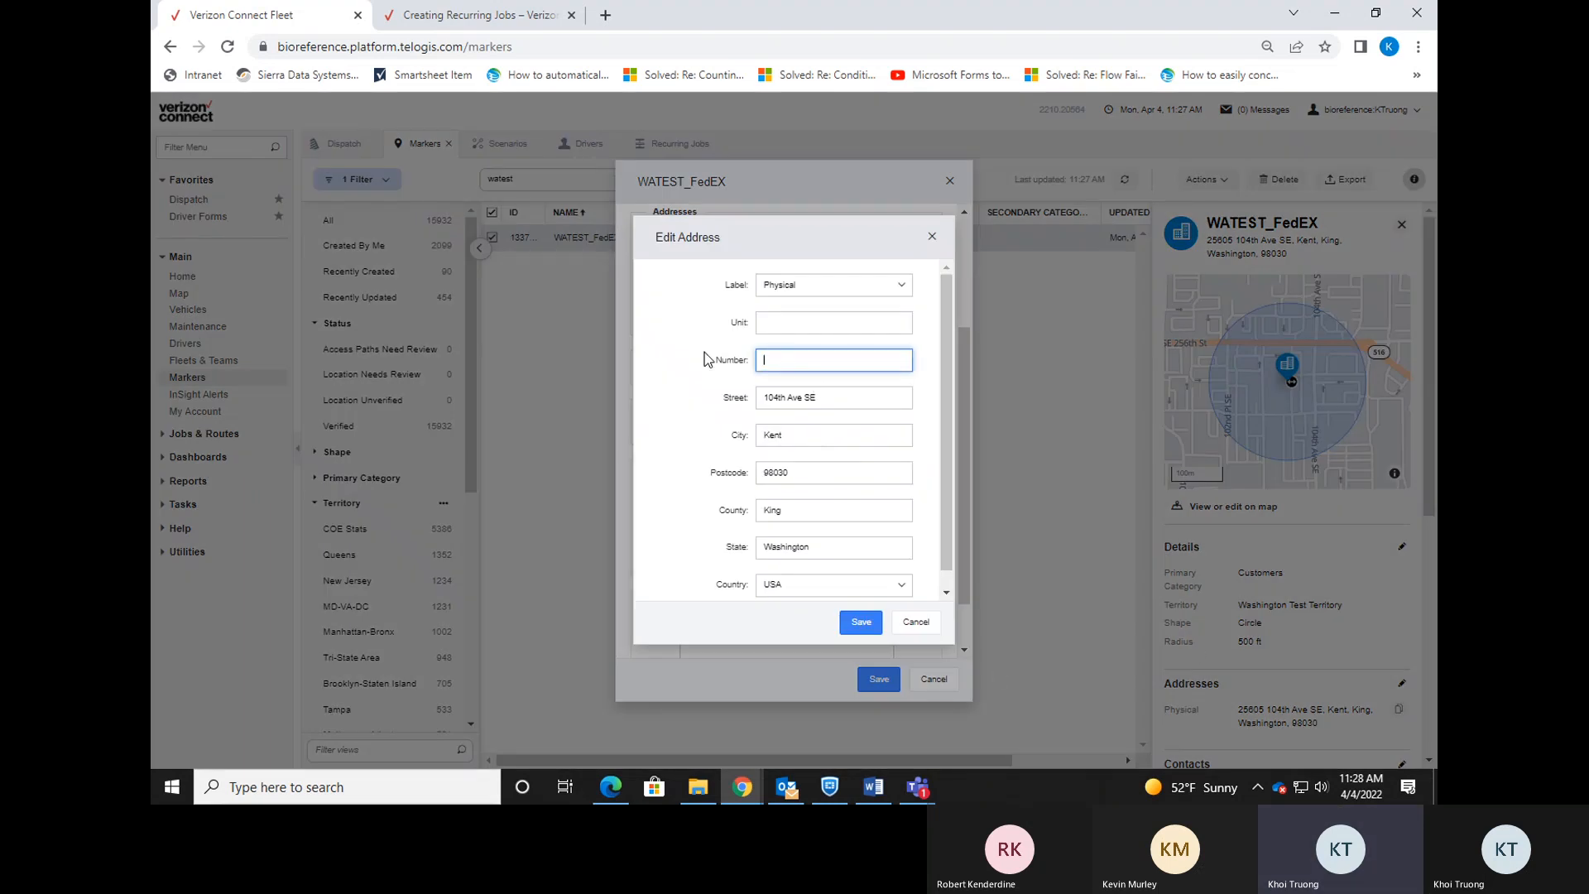
pyautogui.press('Tab')
pyautogui.press('BackSpace')
pyautogui.press('Tab')
pyautogui.press('BackSpace')
pyautogui.press('Tab')
pyautogui.press('BackSpace')
pyautogui.press('Tab')
pyautogui.press('BackSpace')
pyautogui.click(788, 322)
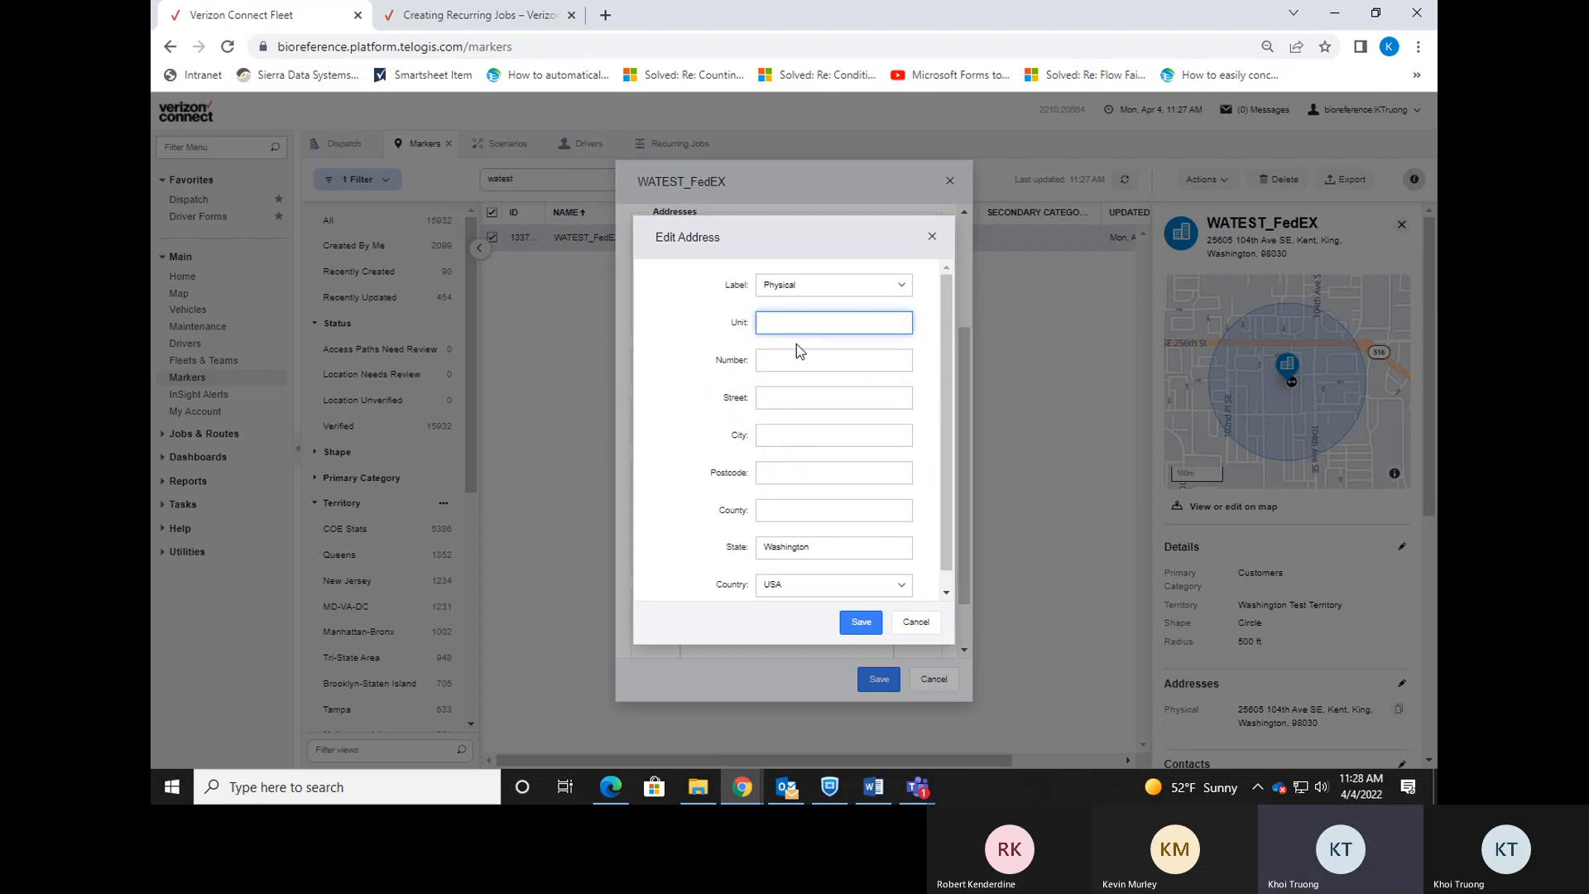
pyautogui.click(799, 357)
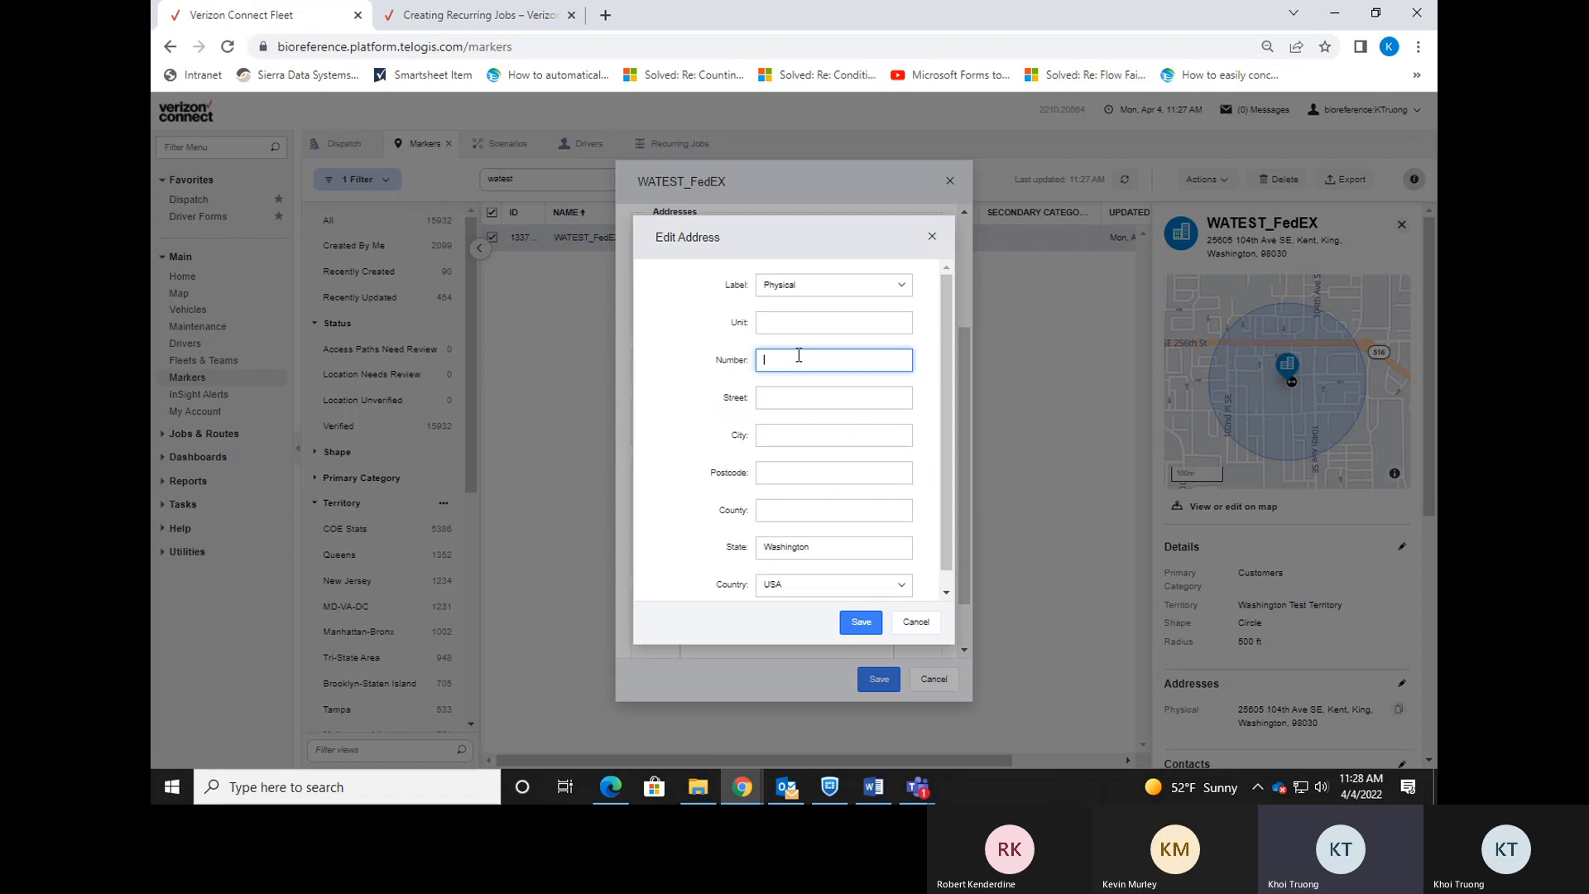
pyautogui.press('Tab')
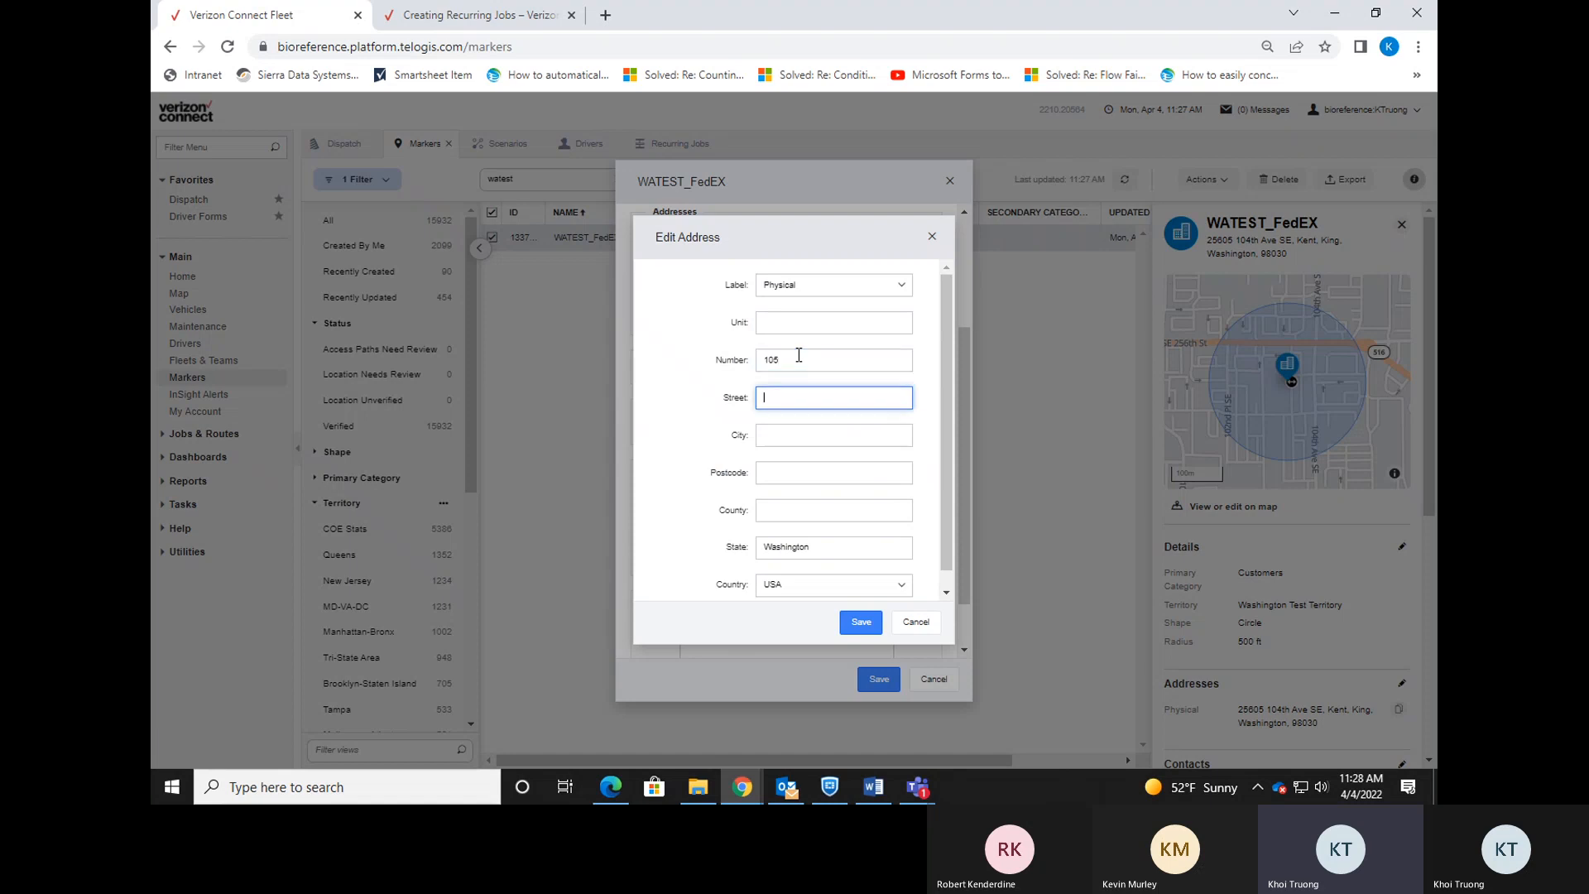
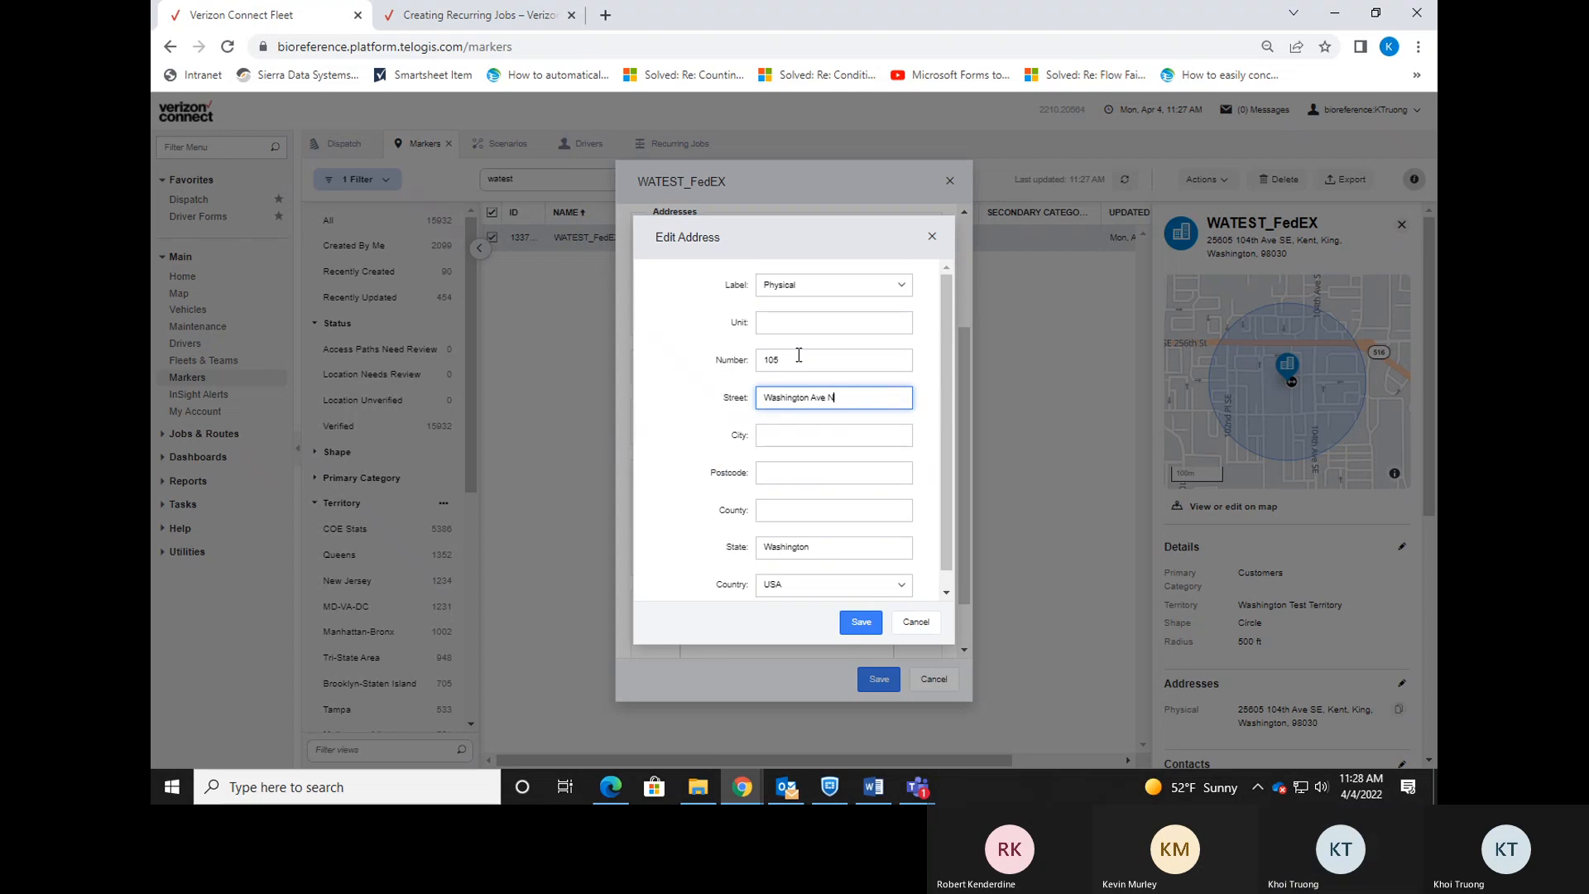
pyautogui.press('Tab')
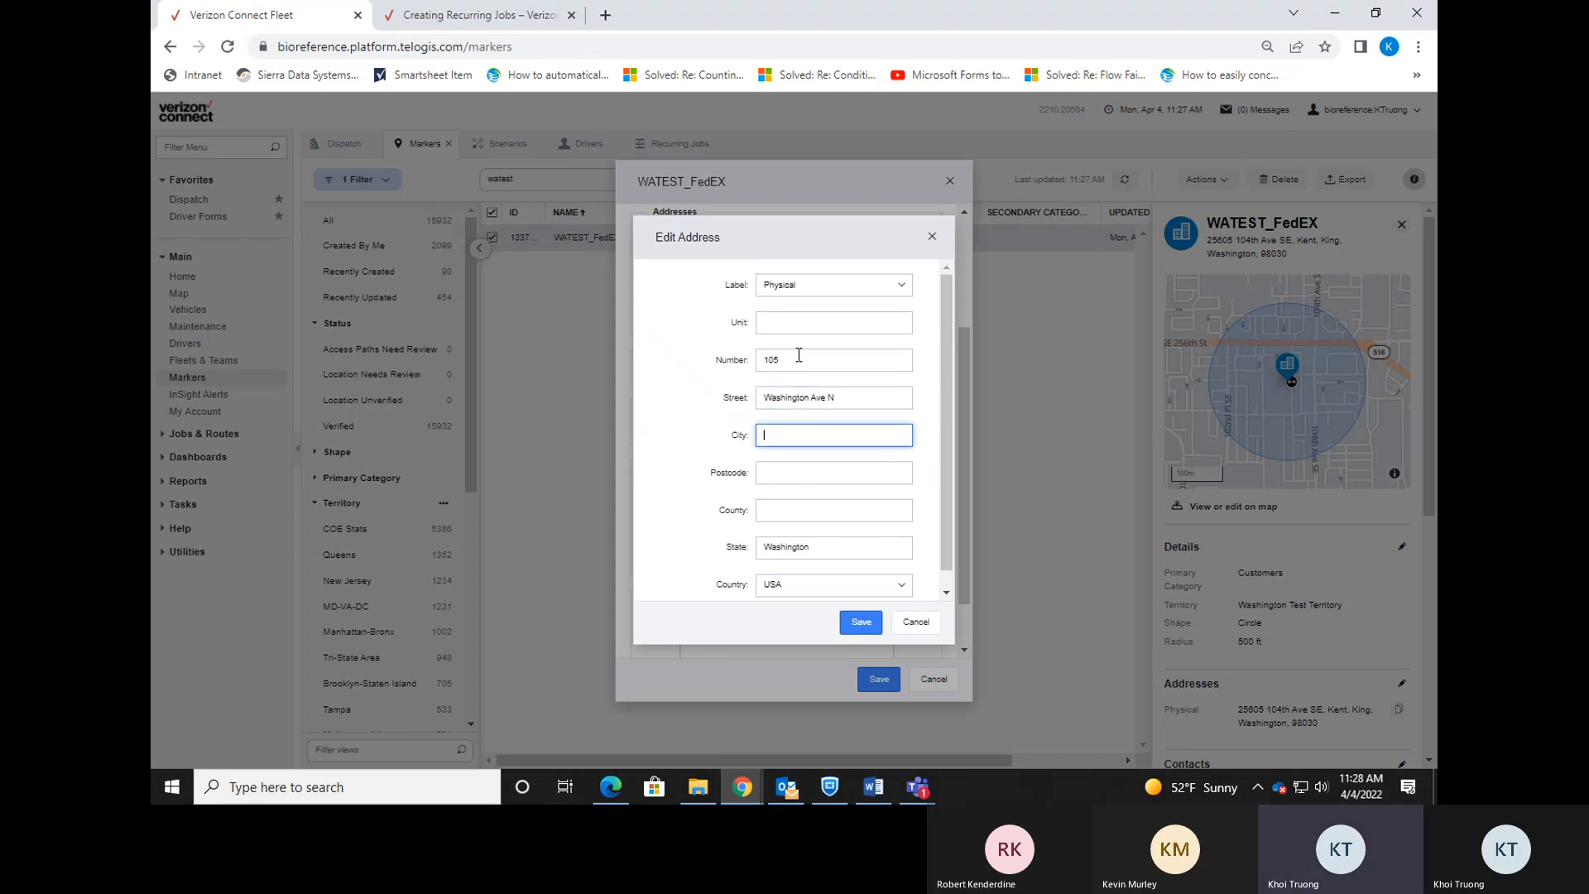
pyautogui.press('Tab')
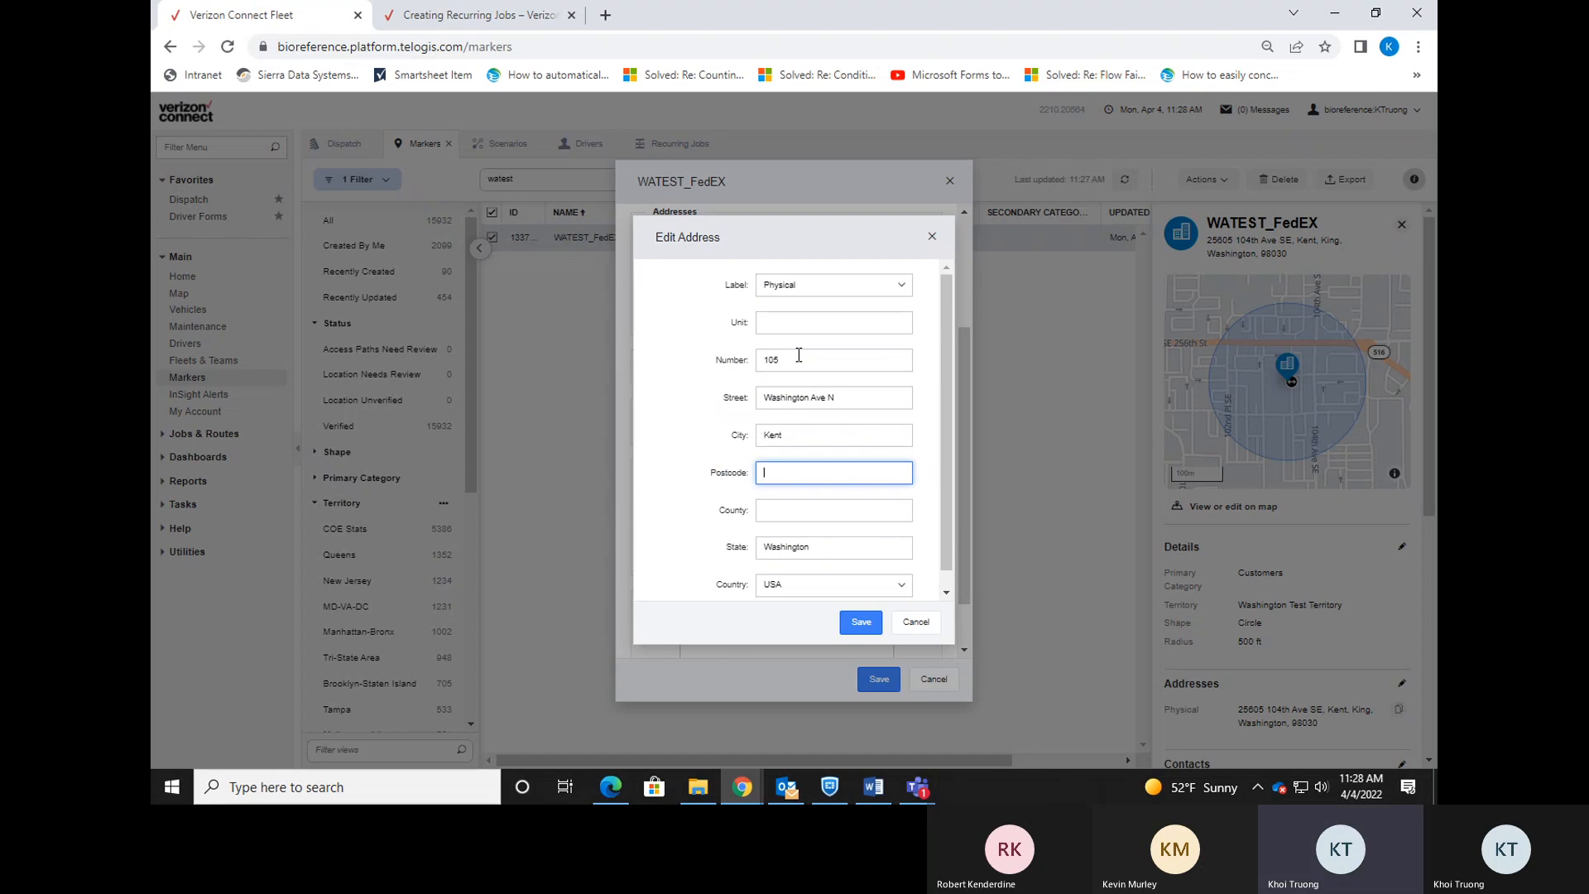
pyautogui.click(931, 484)
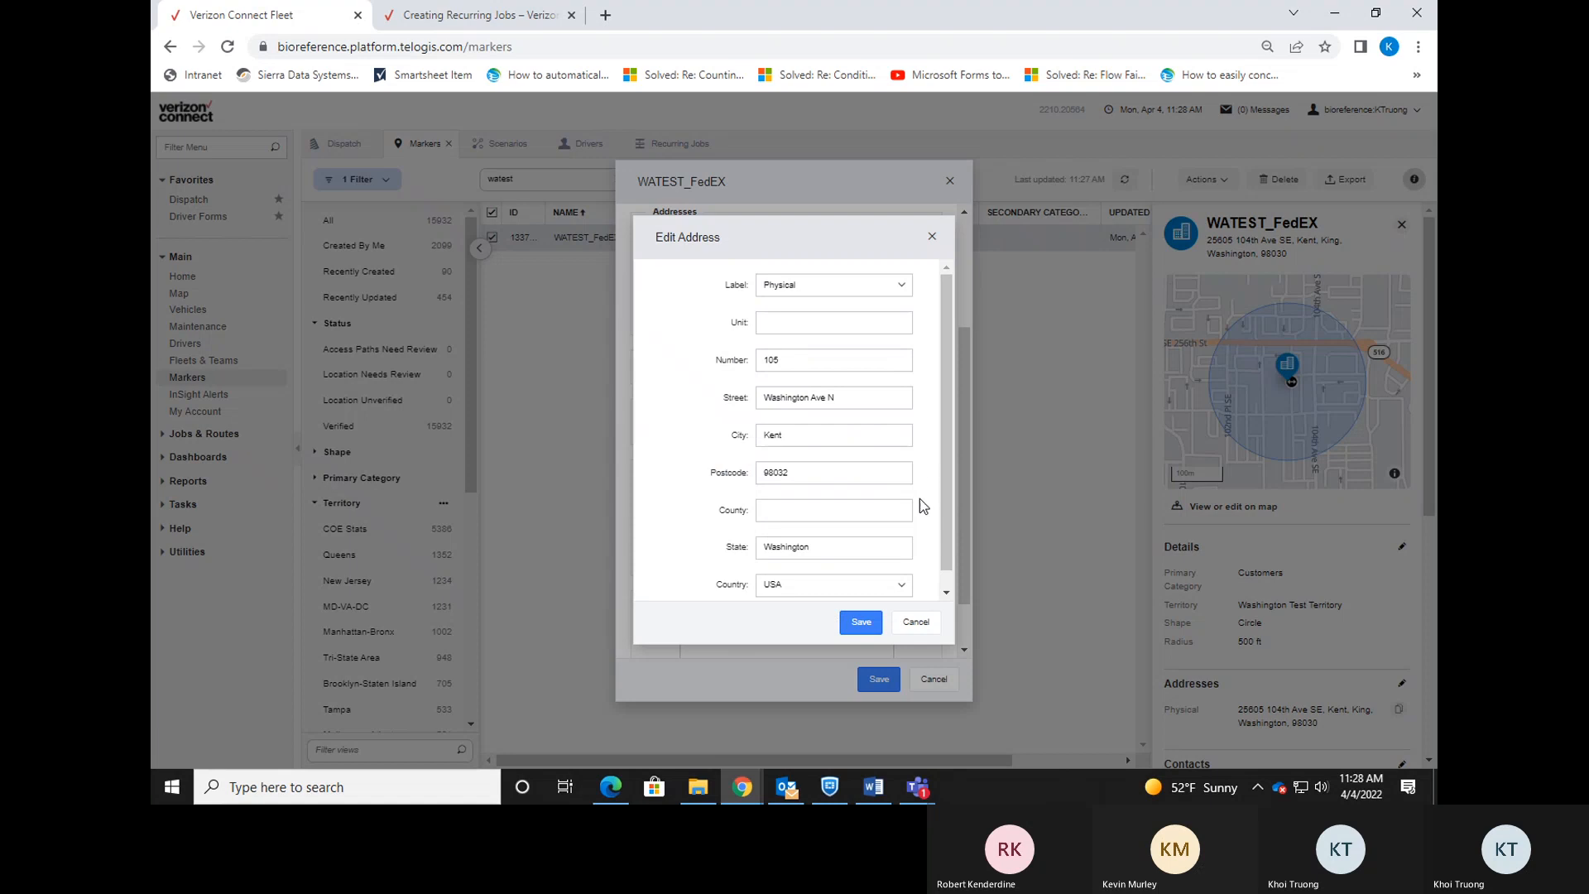
pyautogui.click(861, 622)
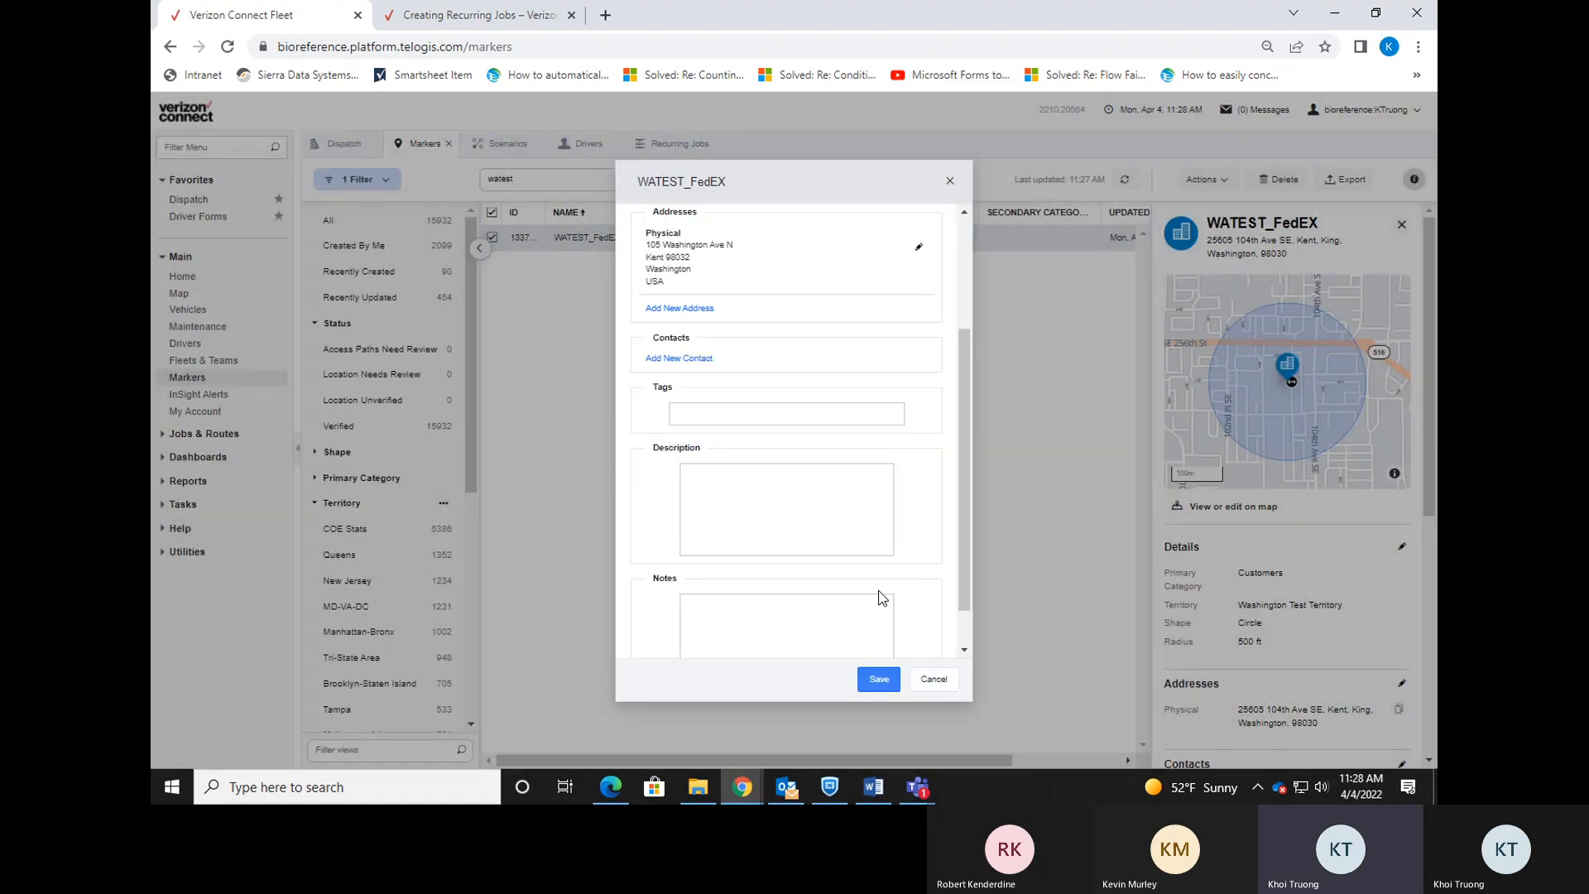
pyautogui.click(886, 681)
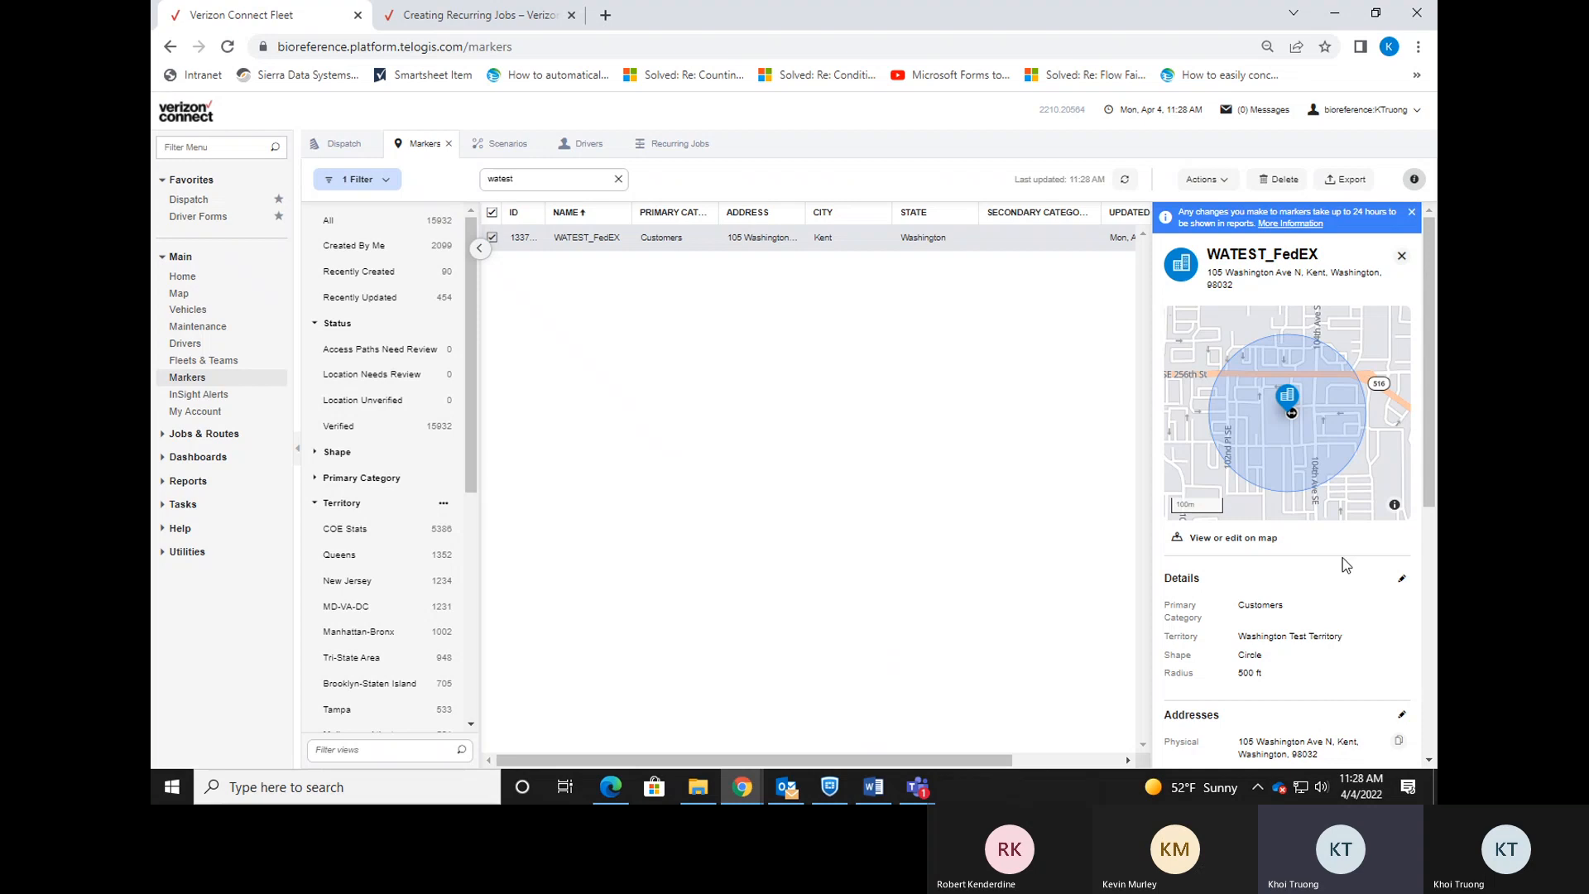
pyautogui.click(1263, 538)
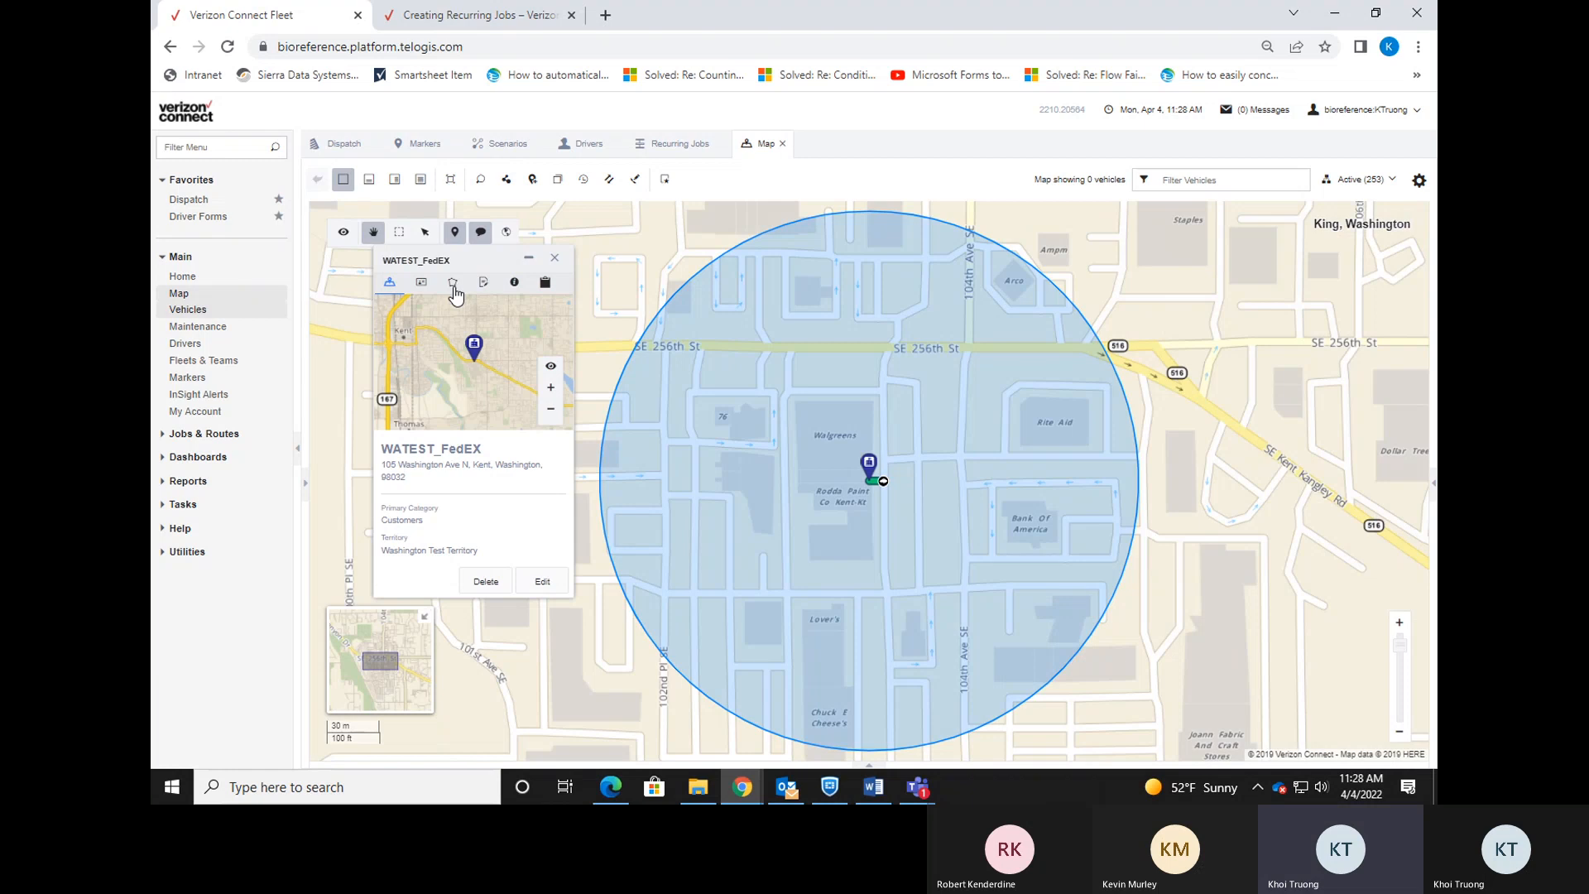
# Set the yard's centre to latitude 47.382034 and longitude -122.248175.
pyautogui.click(454, 289)
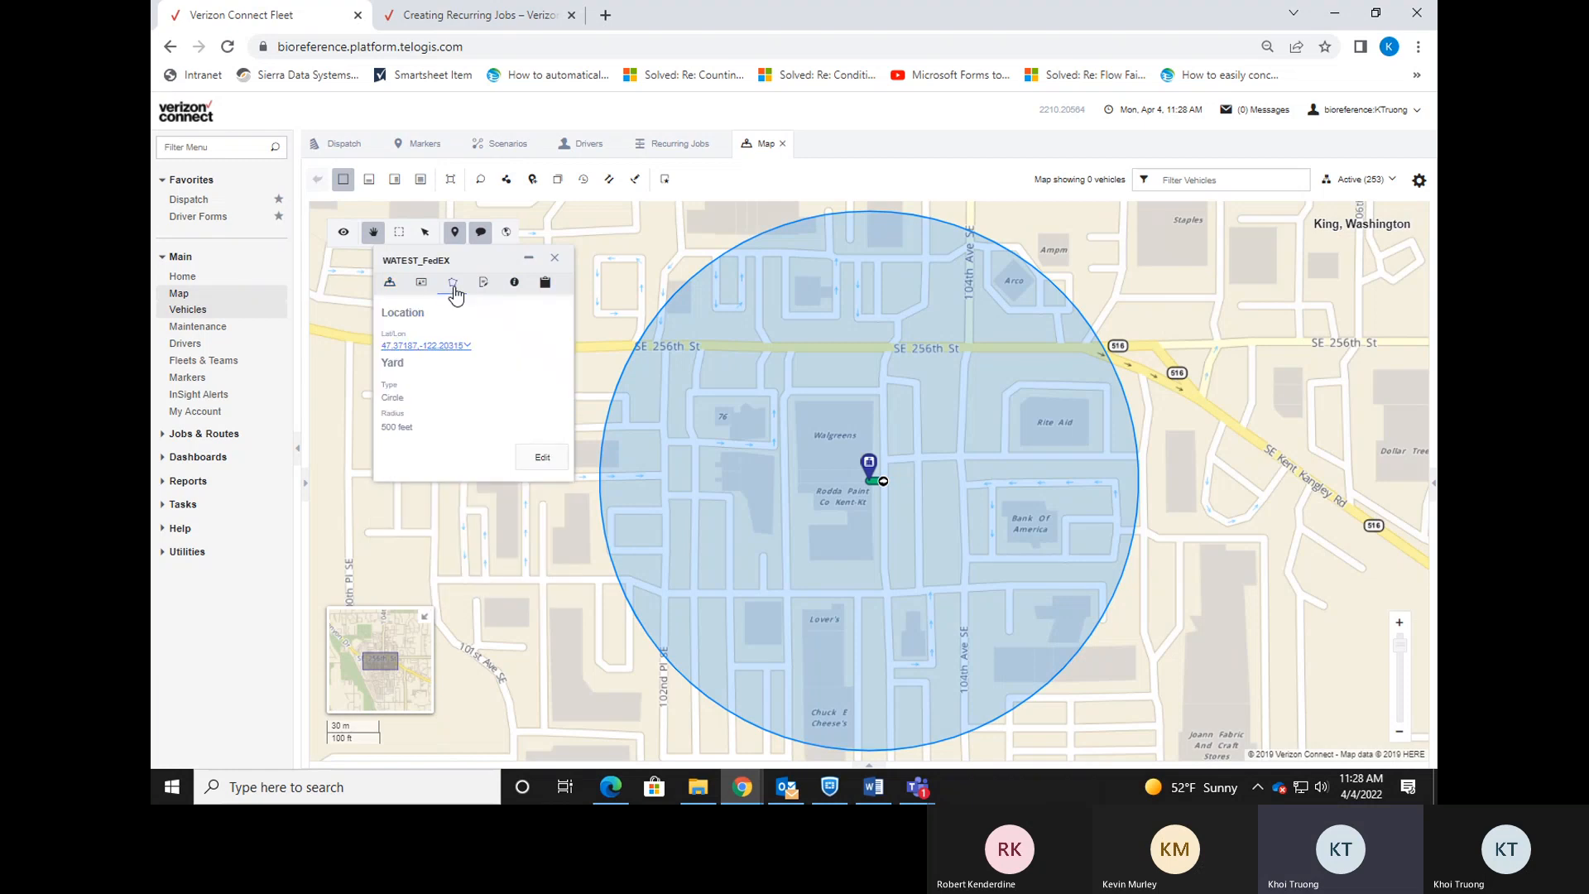
pyautogui.click(542, 457)
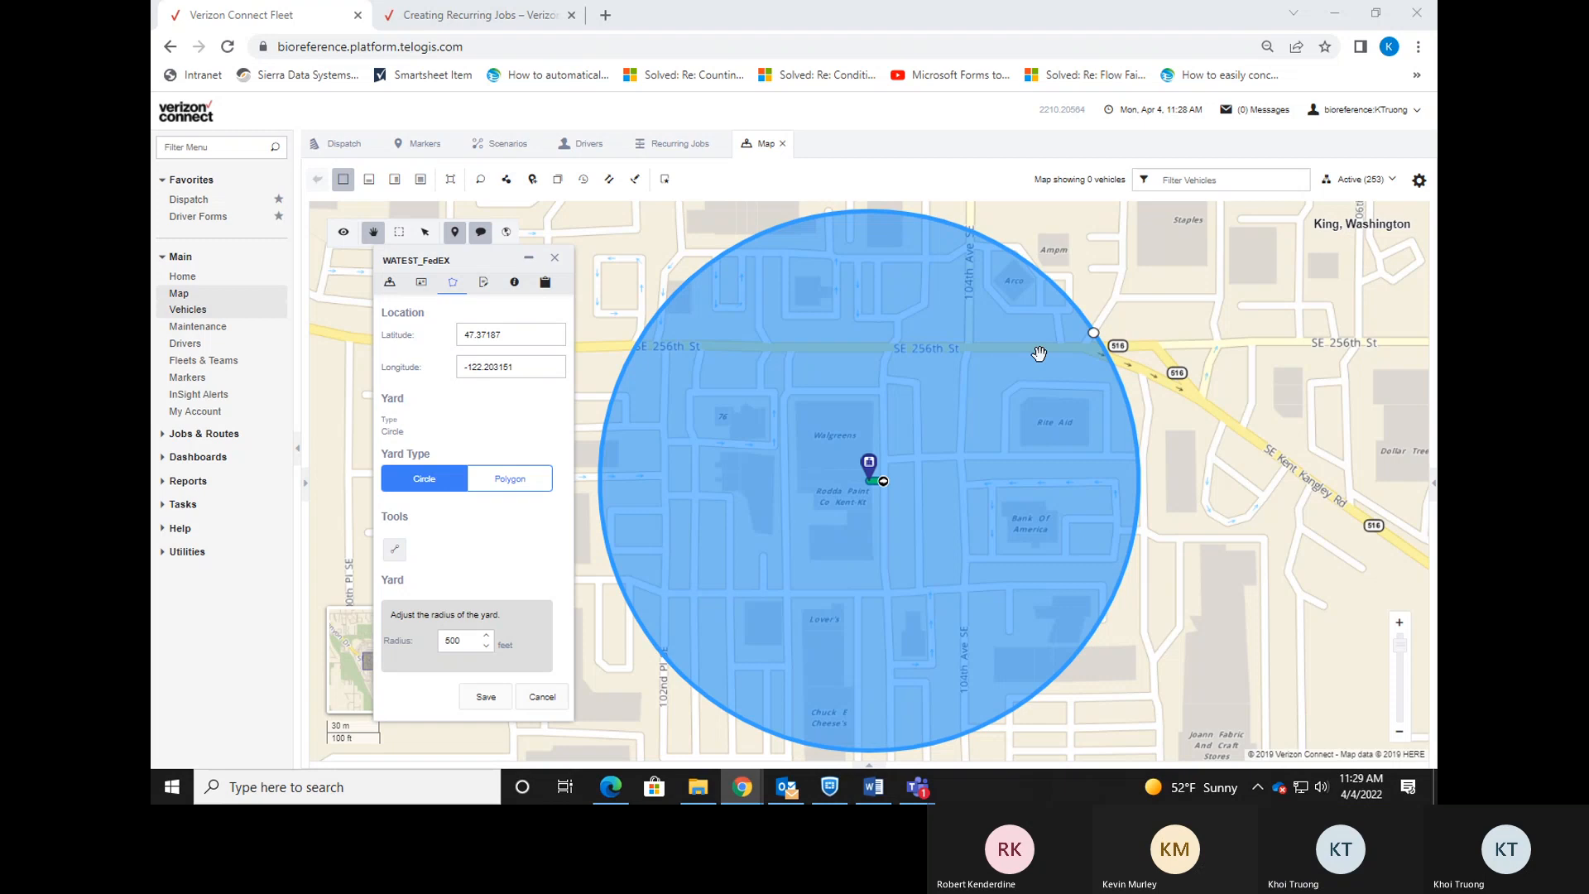
pyautogui.doubleClick(509, 334)
pyautogui.press('BackSpace')
pyautogui.tripleClick(509, 366)
pyautogui.press('BackSpace')
pyautogui.rightClick(480, 335)
pyautogui.click(534, 477)
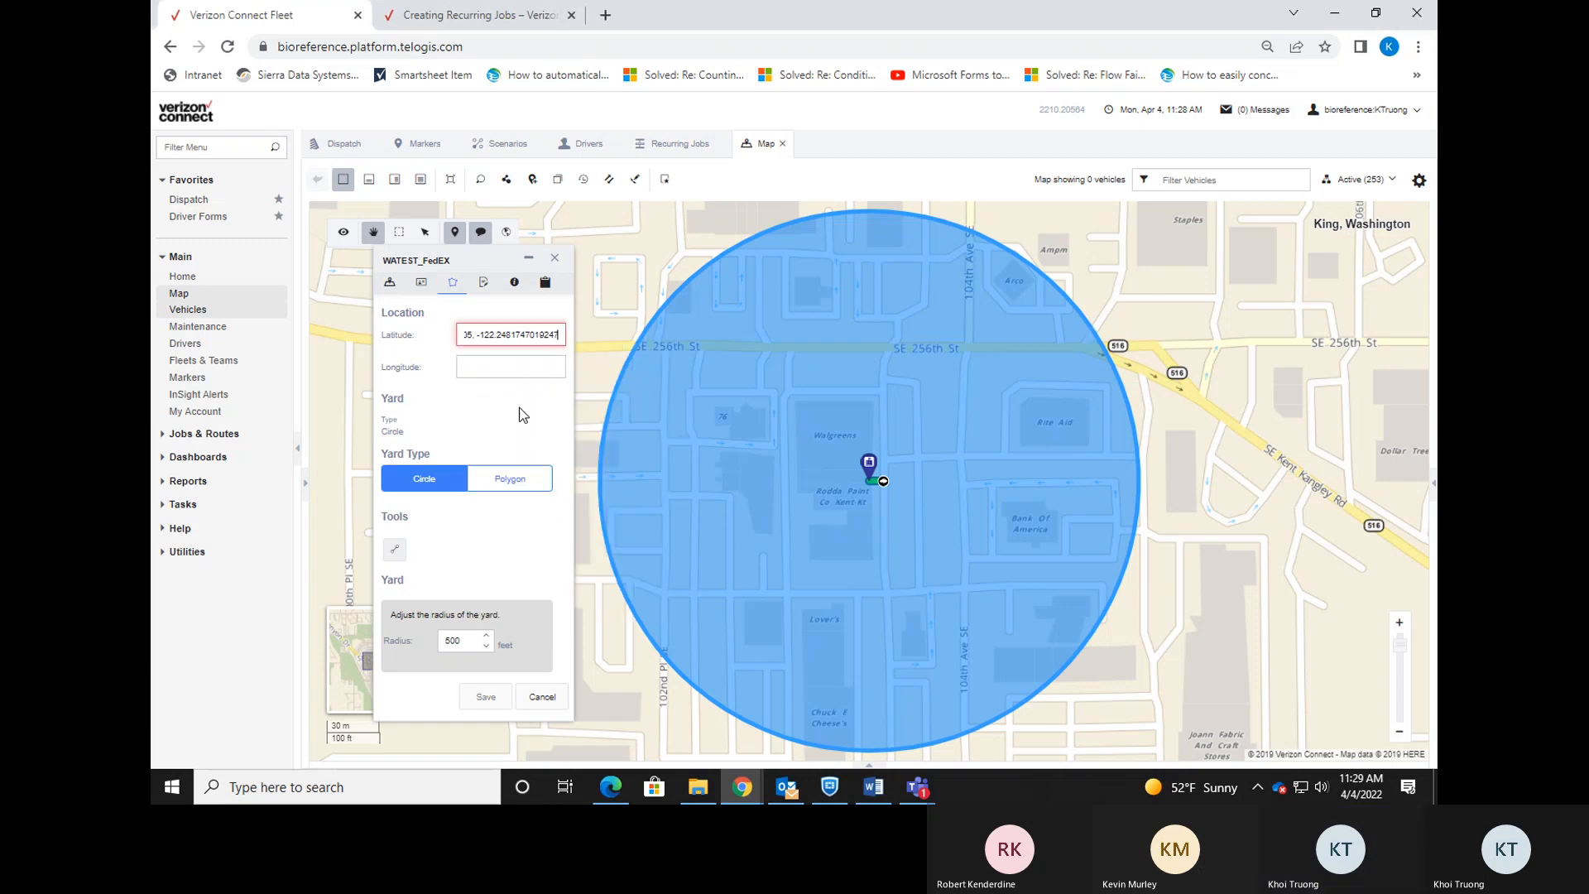
pyautogui.moveTo(562, 335)
pyautogui.mouseDown()
pyautogui.moveTo(482, 341)
pyautogui.moveTo(538, 345)
pyautogui.mouseUp()
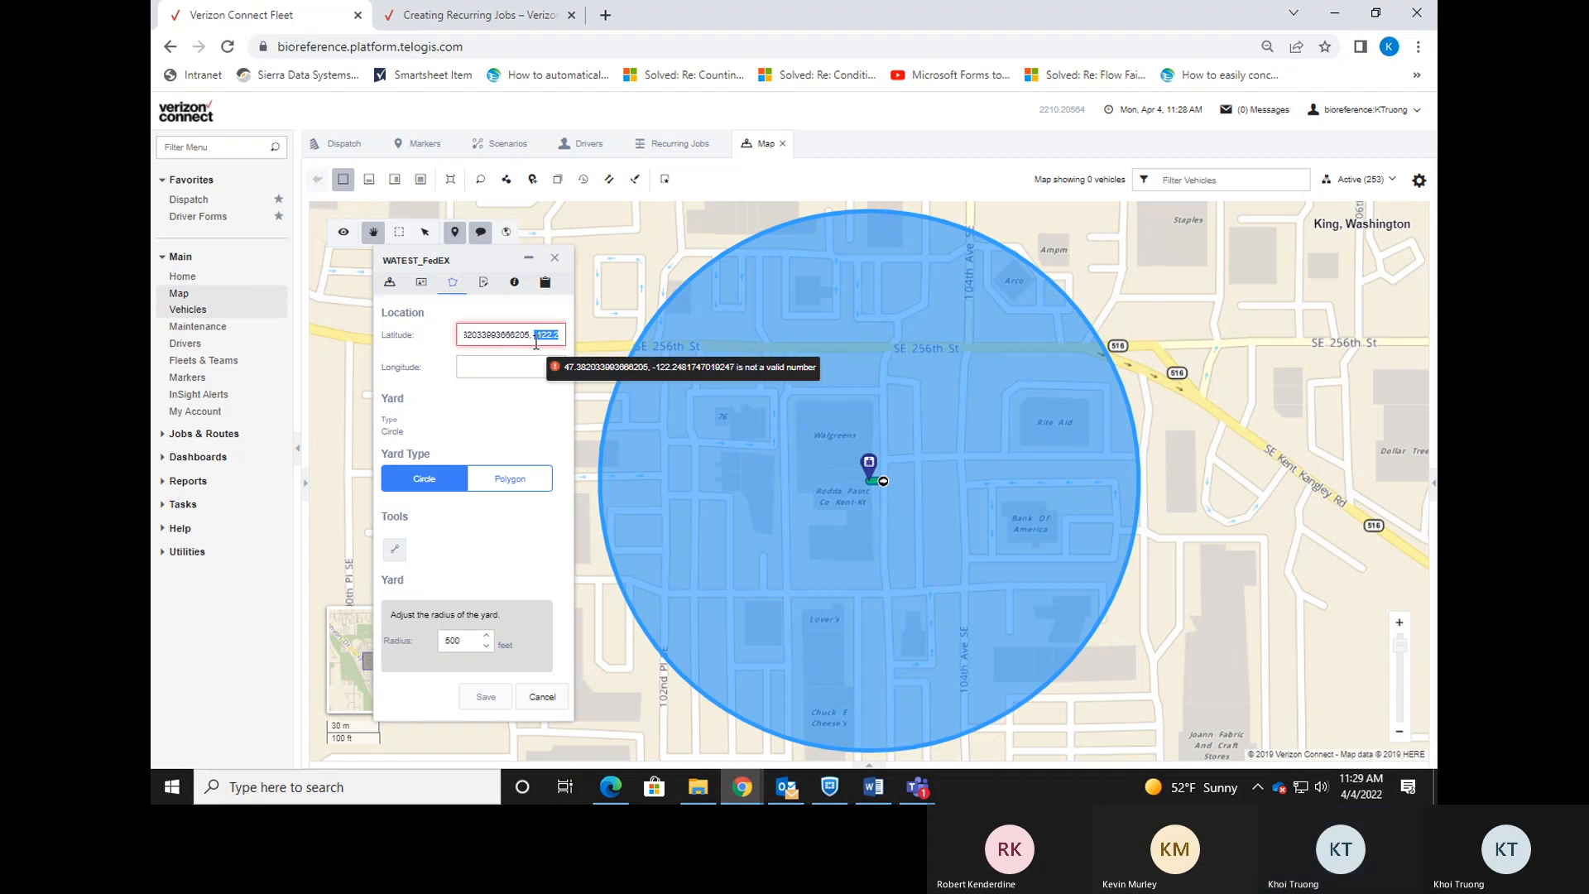
pyautogui.hotkey('ctrl', 'x')
pyautogui.press('Tab')
pyautogui.hotkey('ctrl', 'v')
pyautogui.click(545, 337)
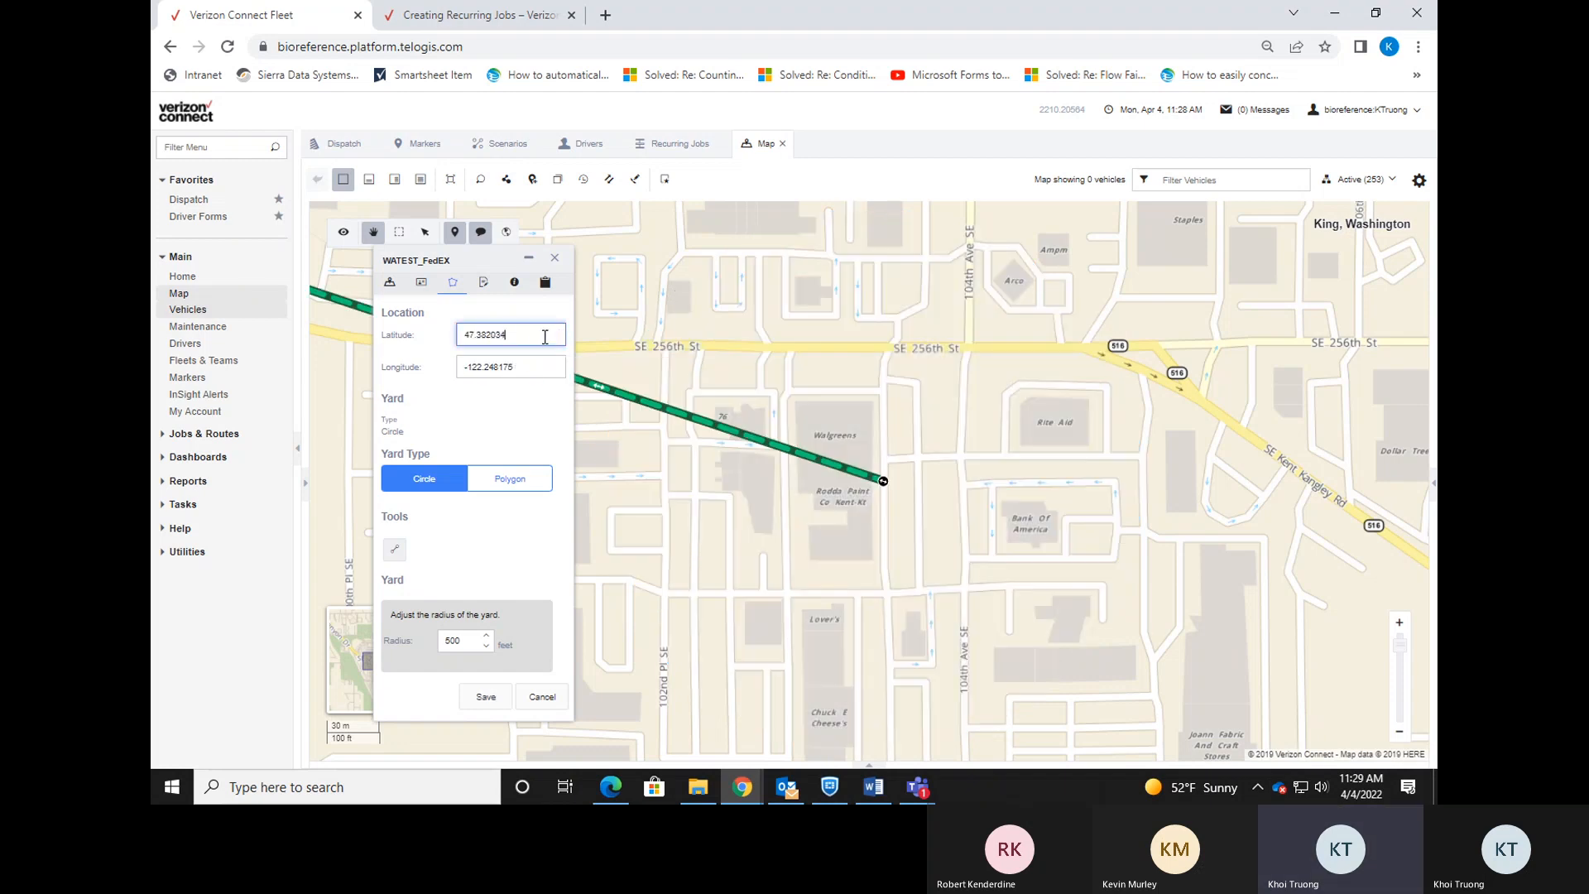
# Find the relocated yard on the map, save it, and return to Dispatch.
pyautogui.moveTo(652, 325); pyautogui.dragTo(941, 379)
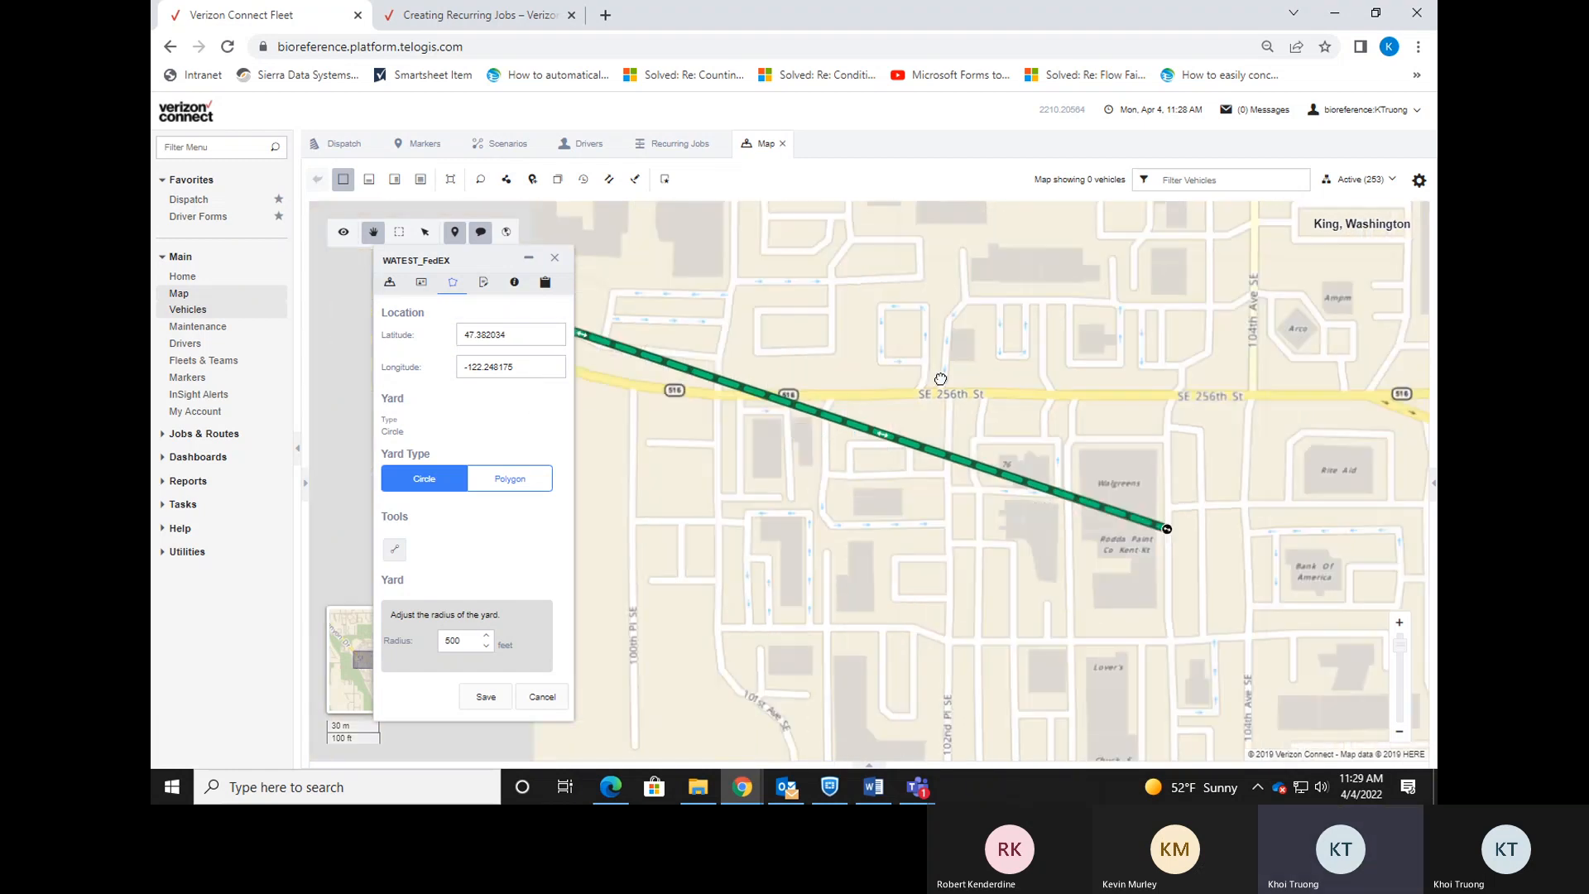
pyautogui.moveTo(826, 293); pyautogui.dragTo(1040, 380)
pyautogui.scroll(-1, 1039, 380)
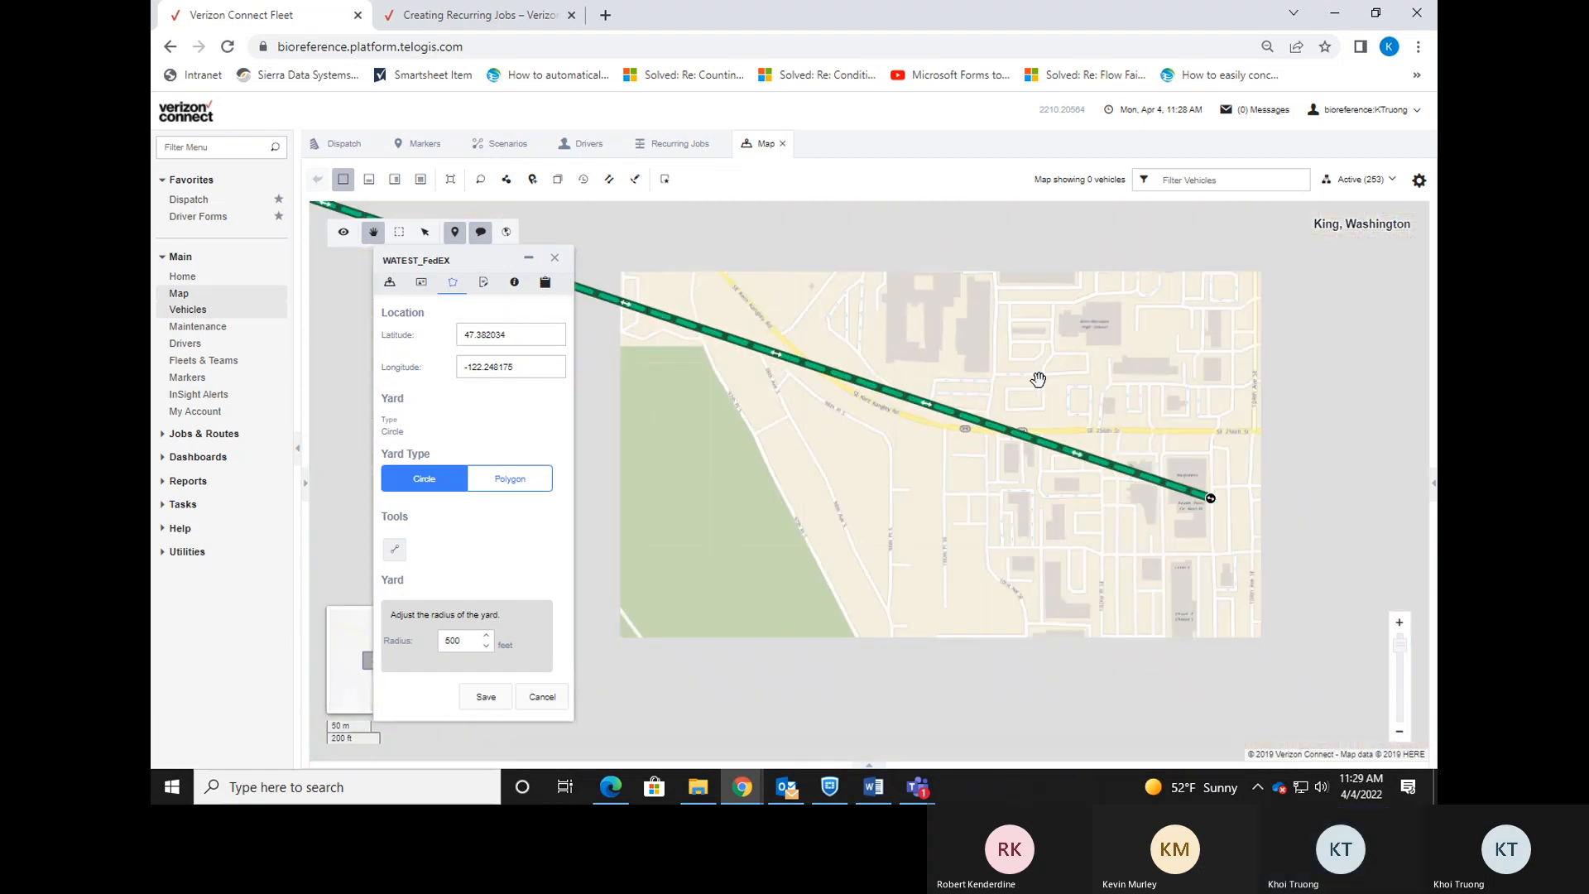
pyautogui.scroll(-1, 976, 348)
pyautogui.moveTo(930, 326); pyautogui.dragTo(1186, 417)
pyautogui.scroll(-1, 1057, 331)
pyautogui.moveTo(1029, 326); pyautogui.dragTo(1079, 419)
pyautogui.scroll(-1, 1066, 383)
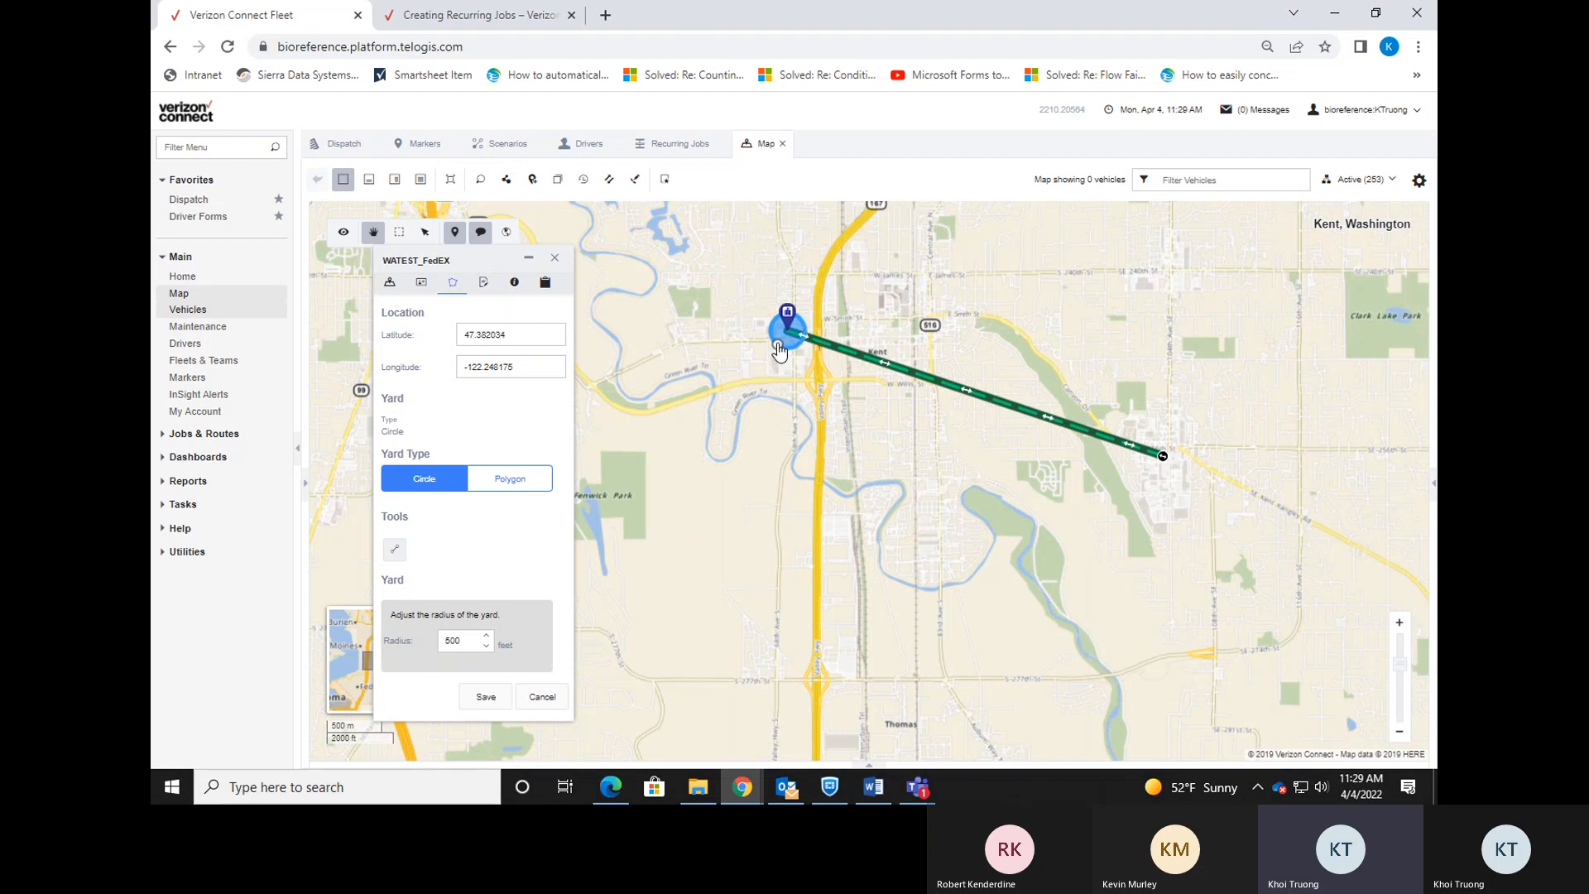
pyautogui.click(486, 696)
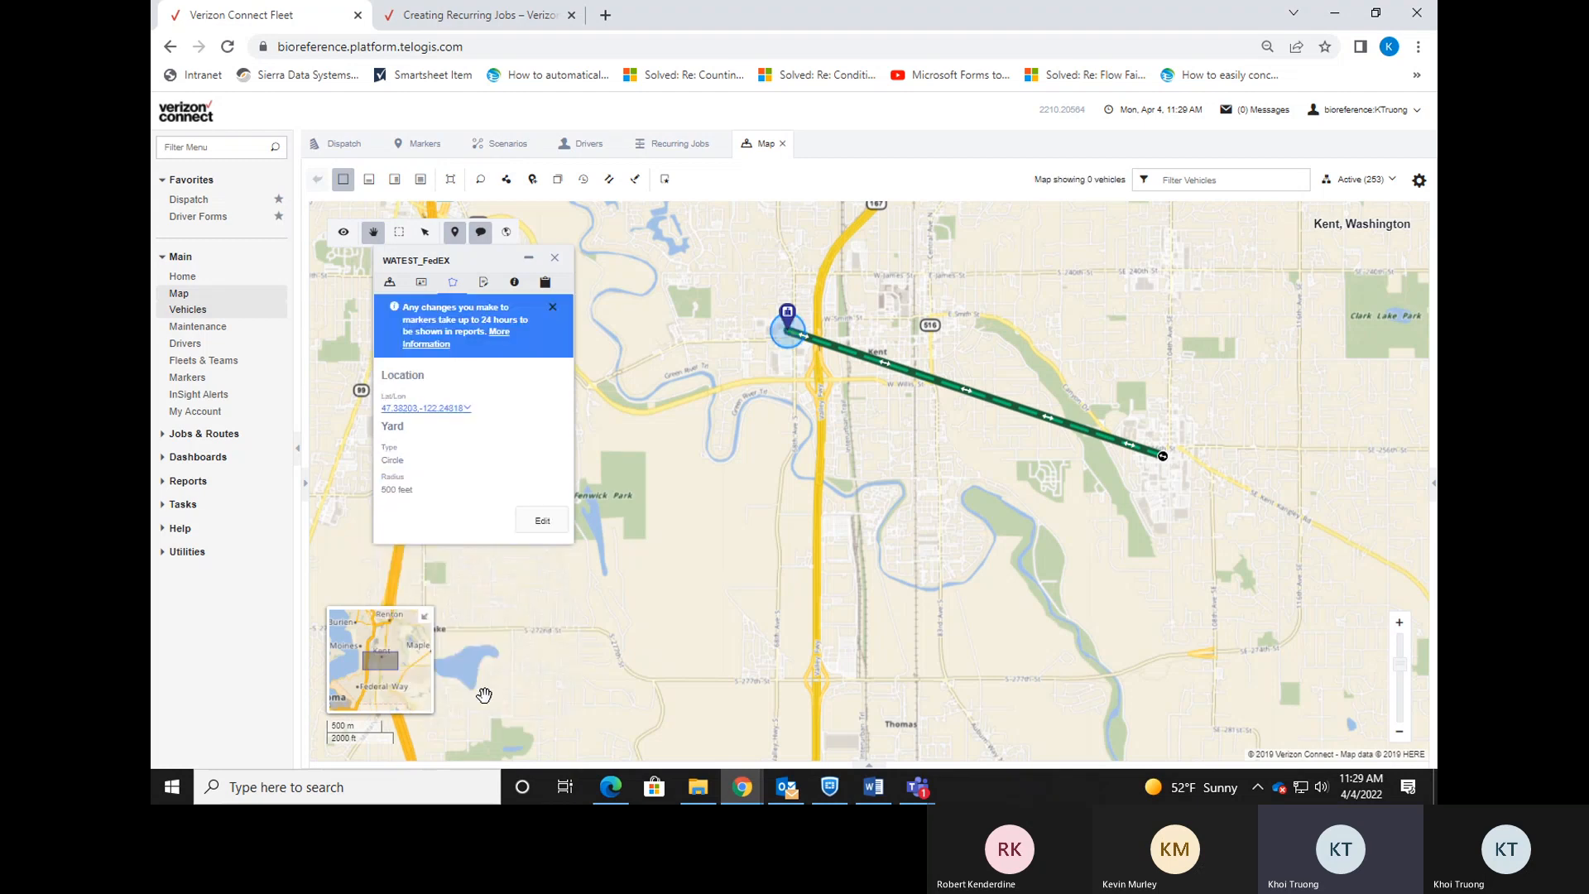
pyautogui.click(783, 144)
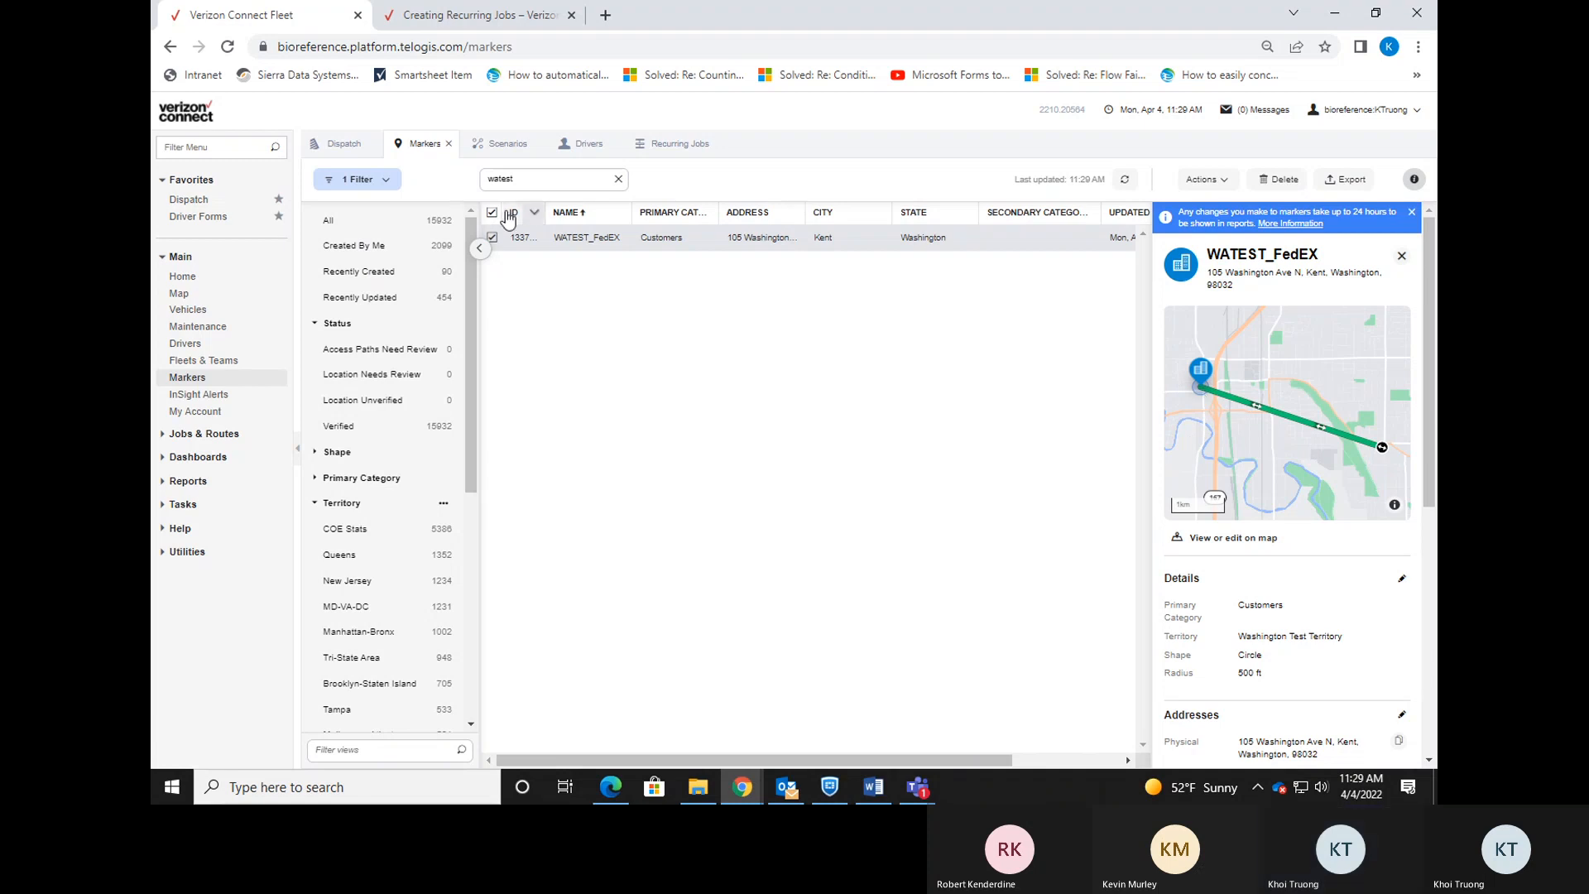
pyautogui.click(355, 147)
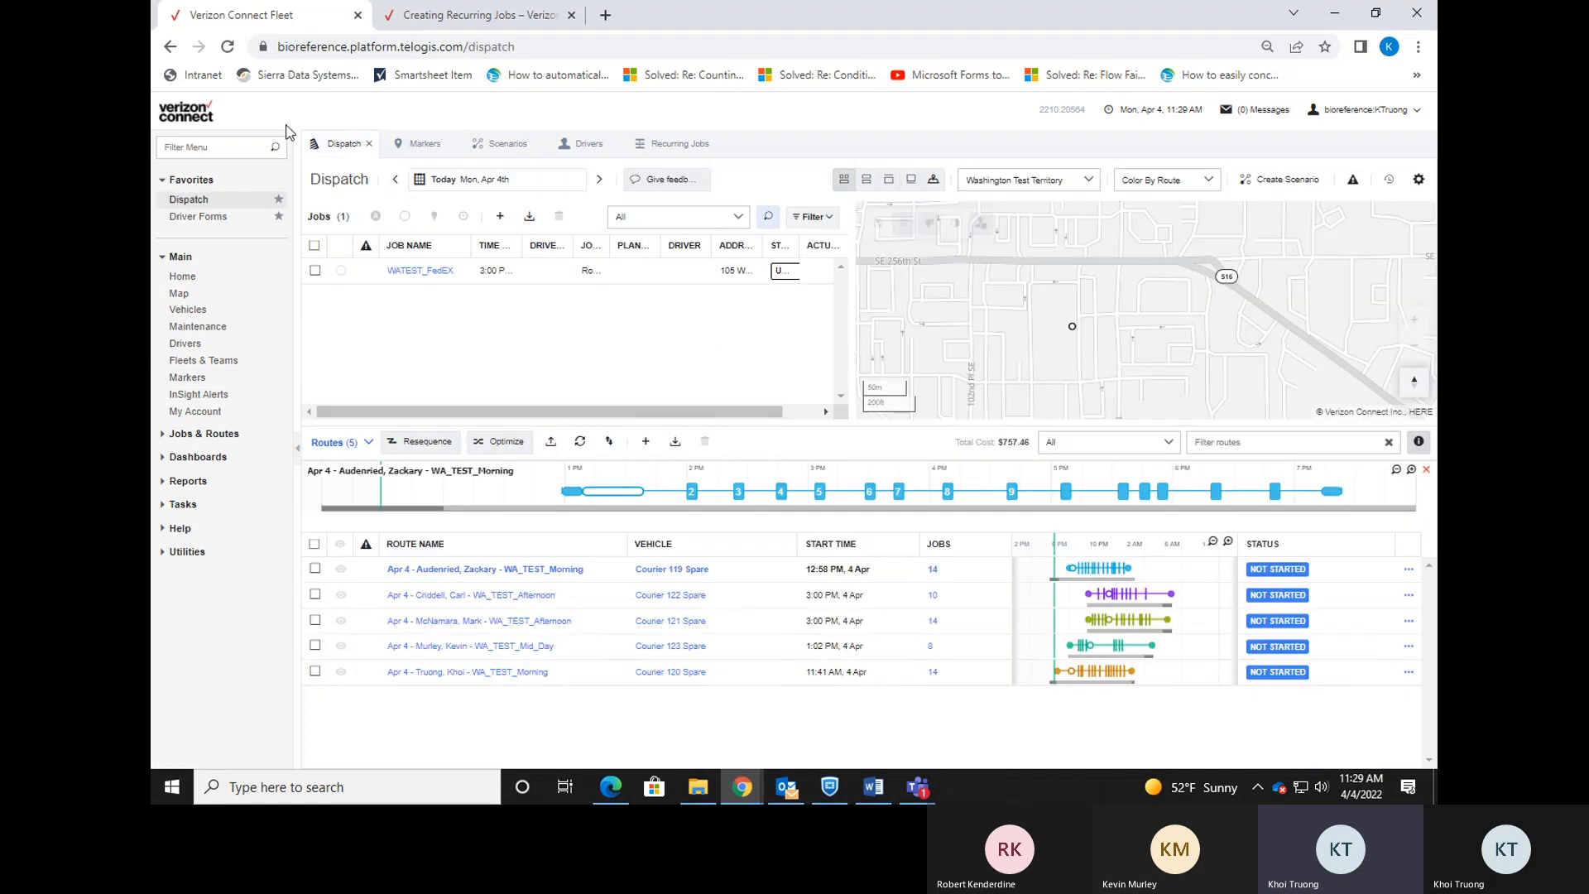
# Refresh Dispatch, filter jobs by 'wates', view the WATEST job on the map, then switch to Update Flow.pdf.
pyautogui.click(222, 47)
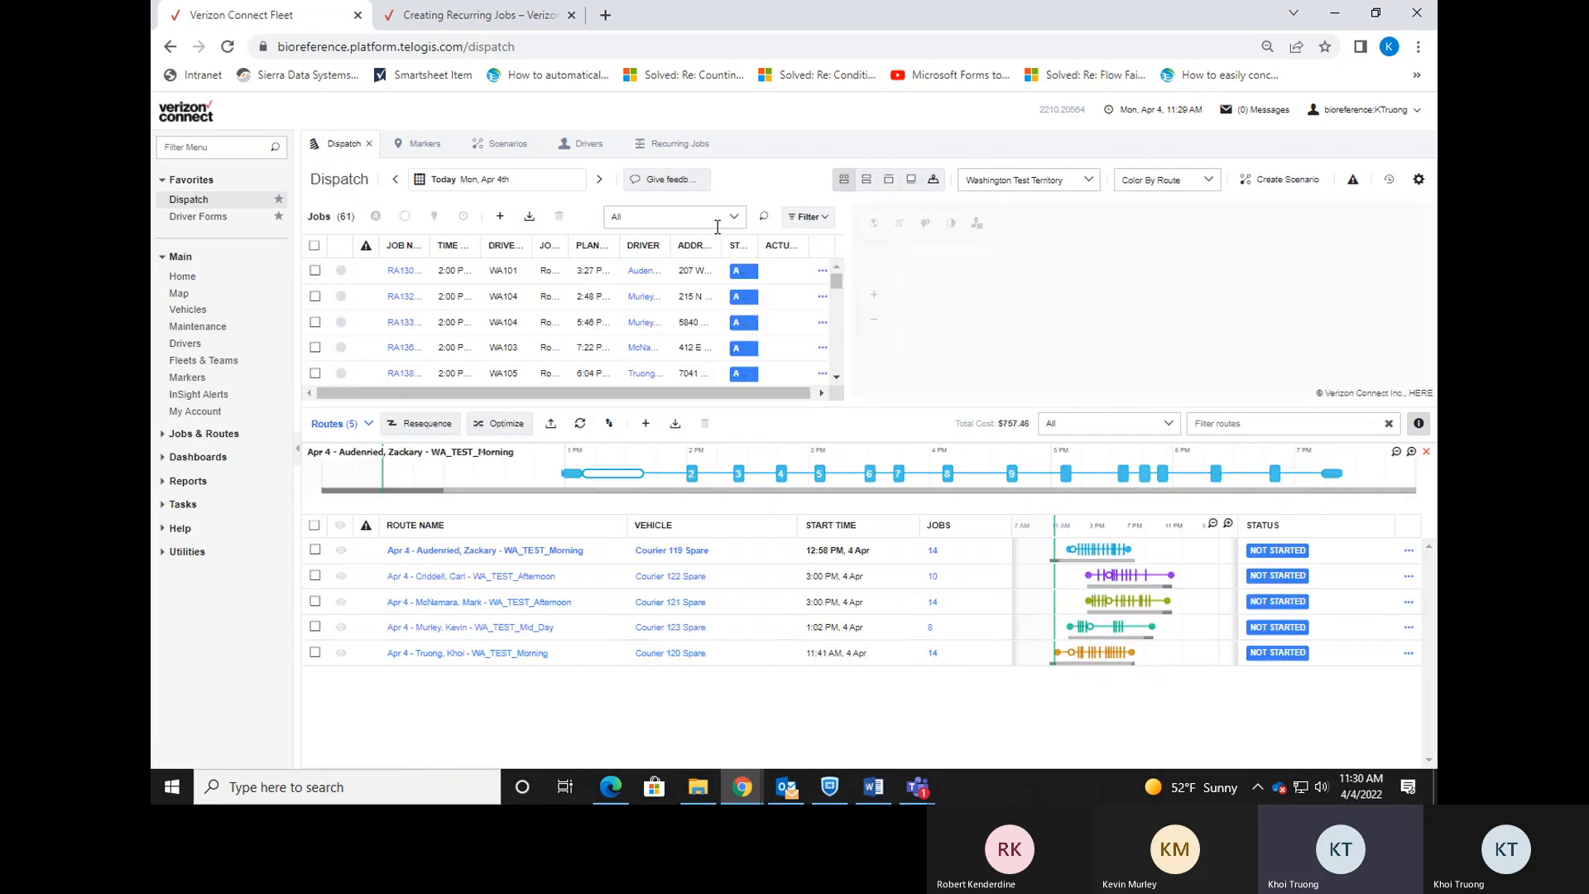
pyautogui.click(764, 216)
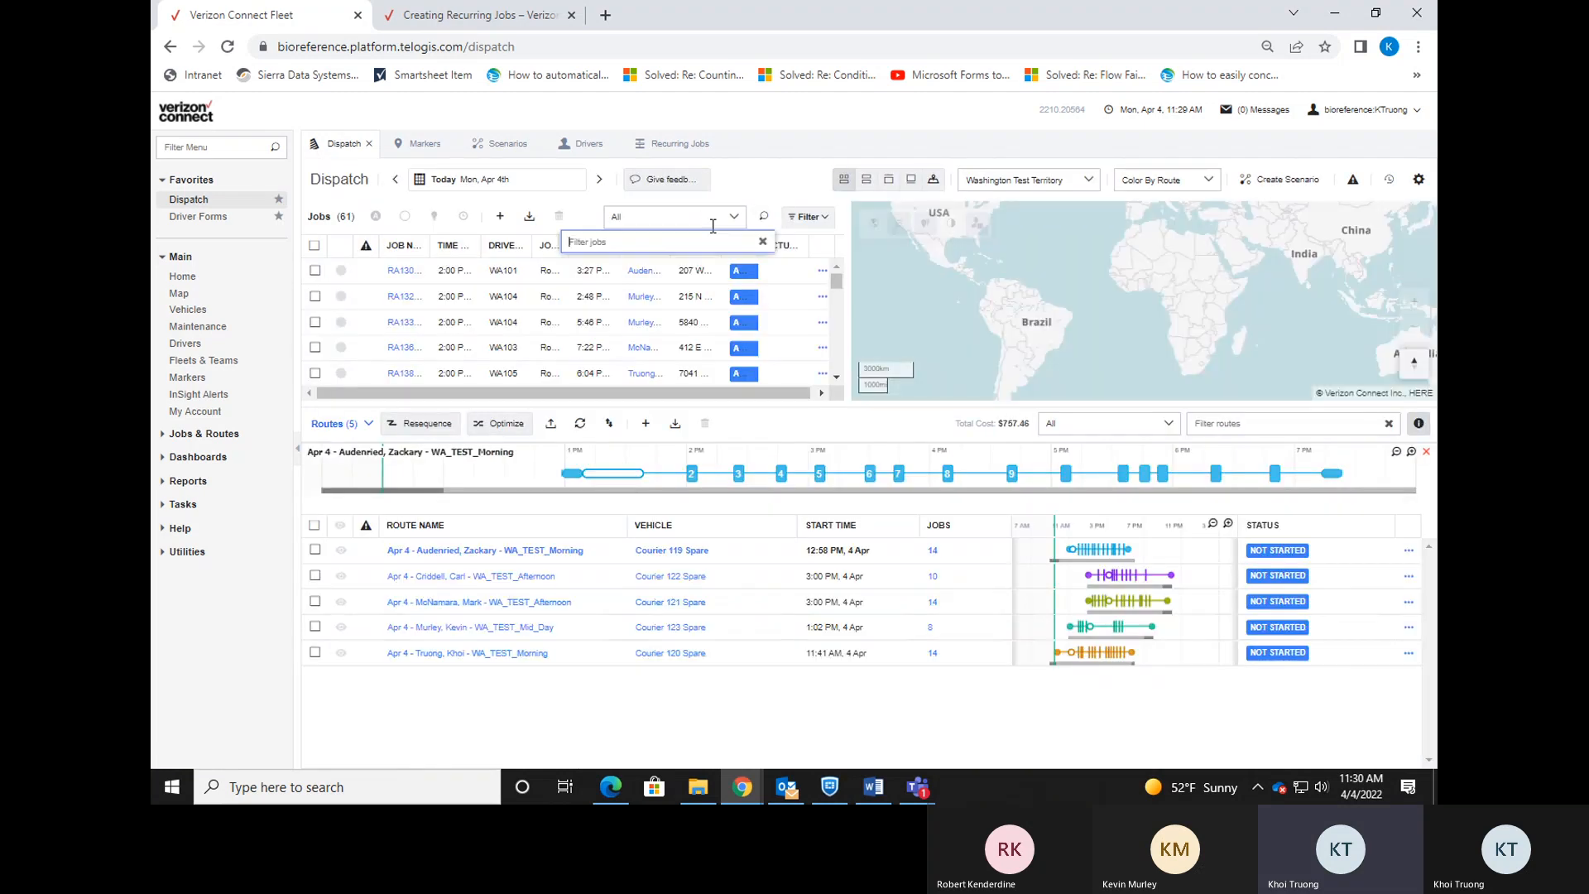
pyautogui.write('wates')
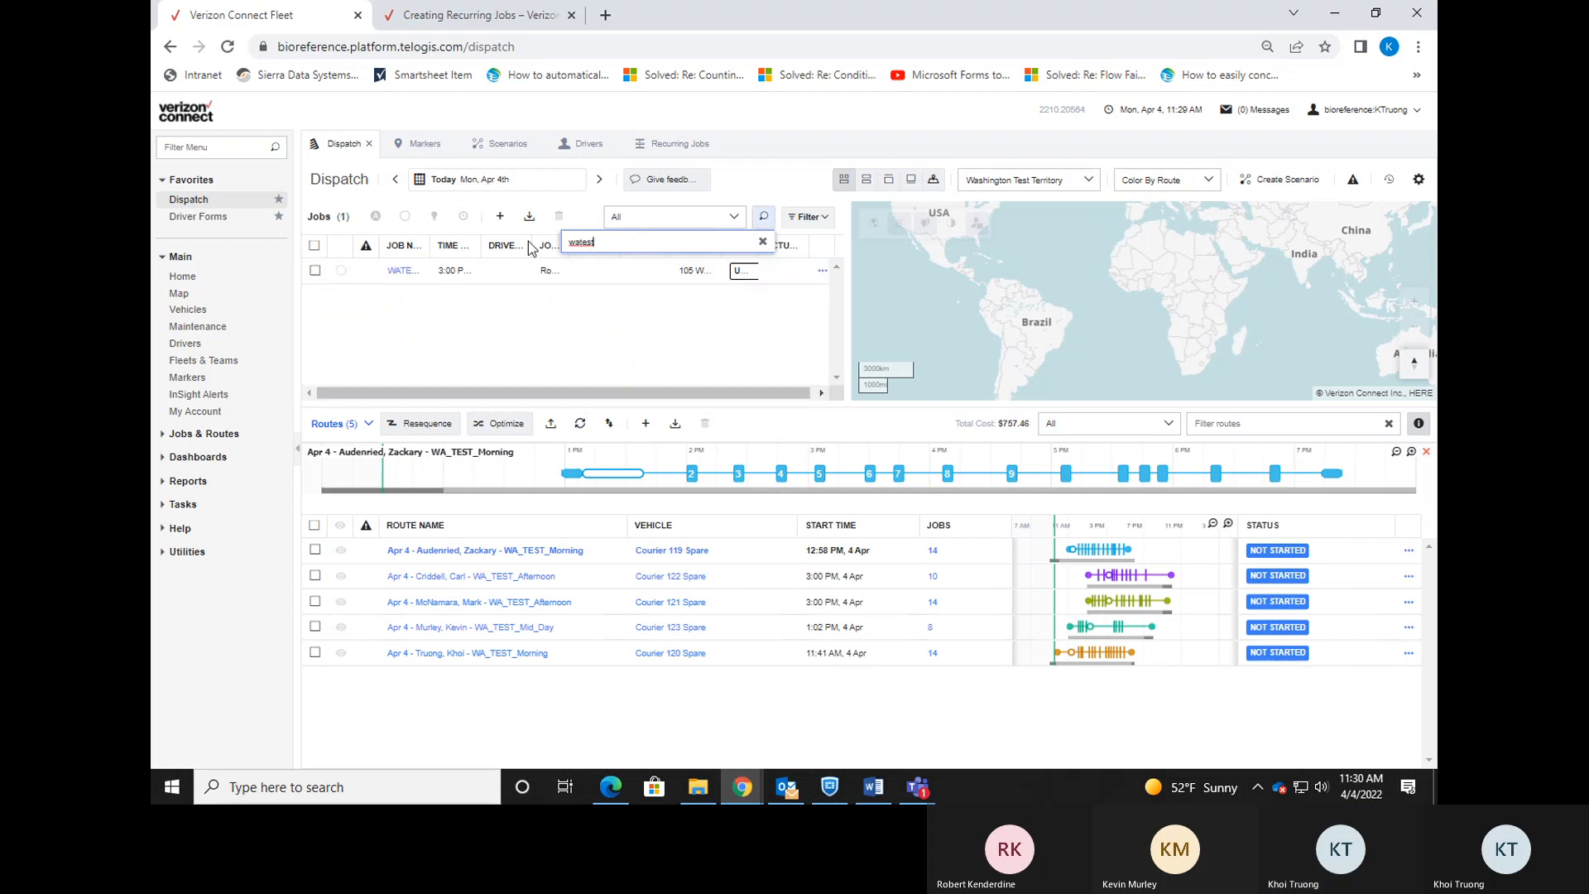
pyautogui.rightClick(440, 274)
pyautogui.click(489, 375)
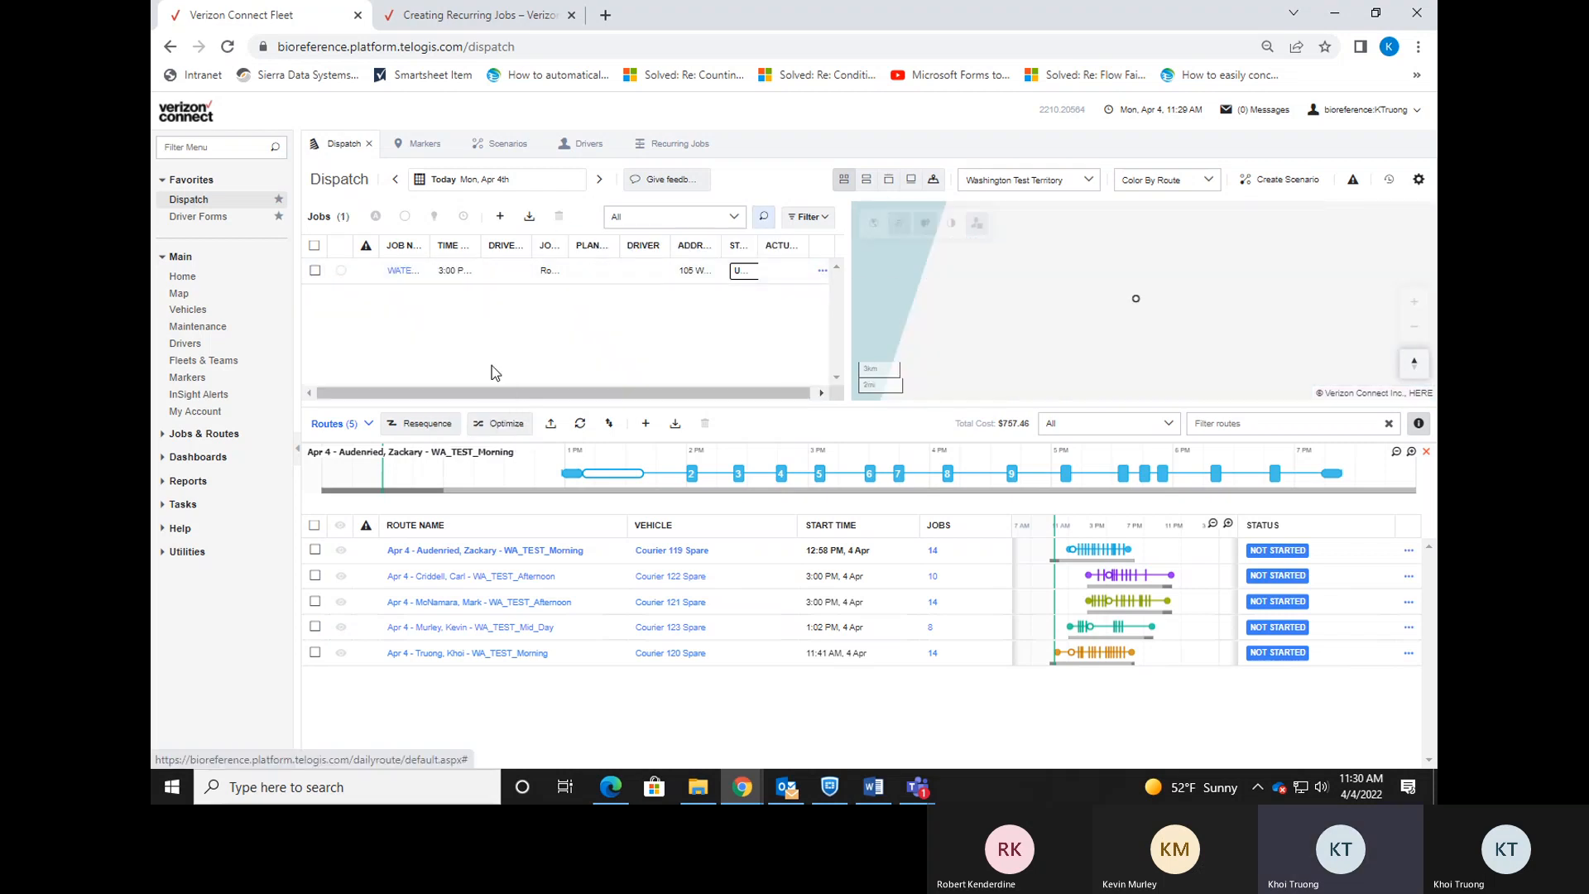
pyautogui.scroll(4, 1192, 308)
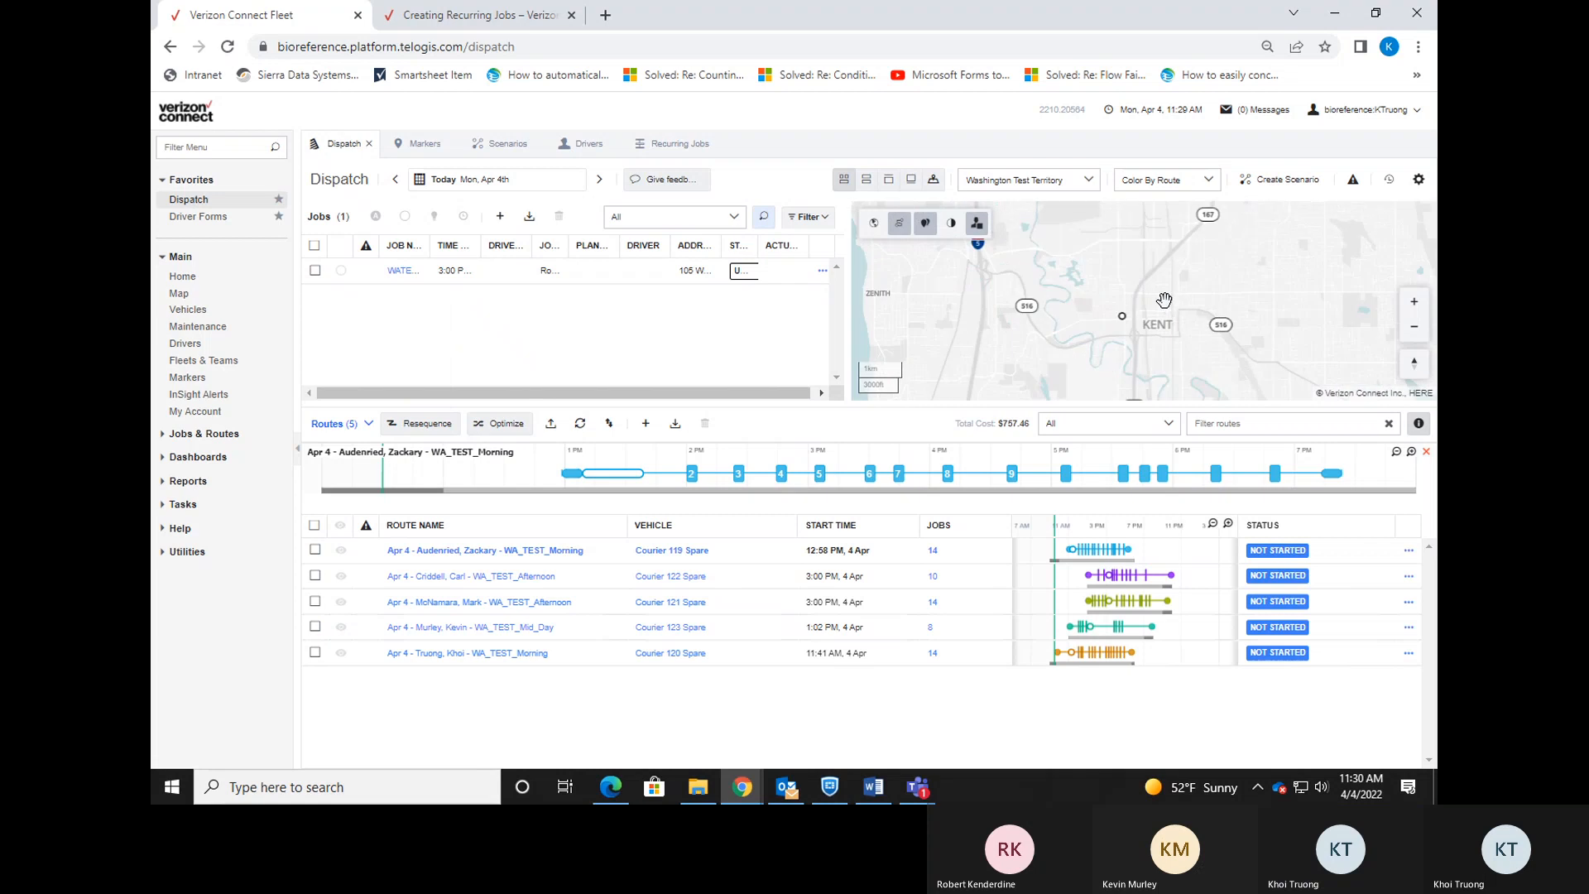
pyautogui.scroll(3, 1101, 327)
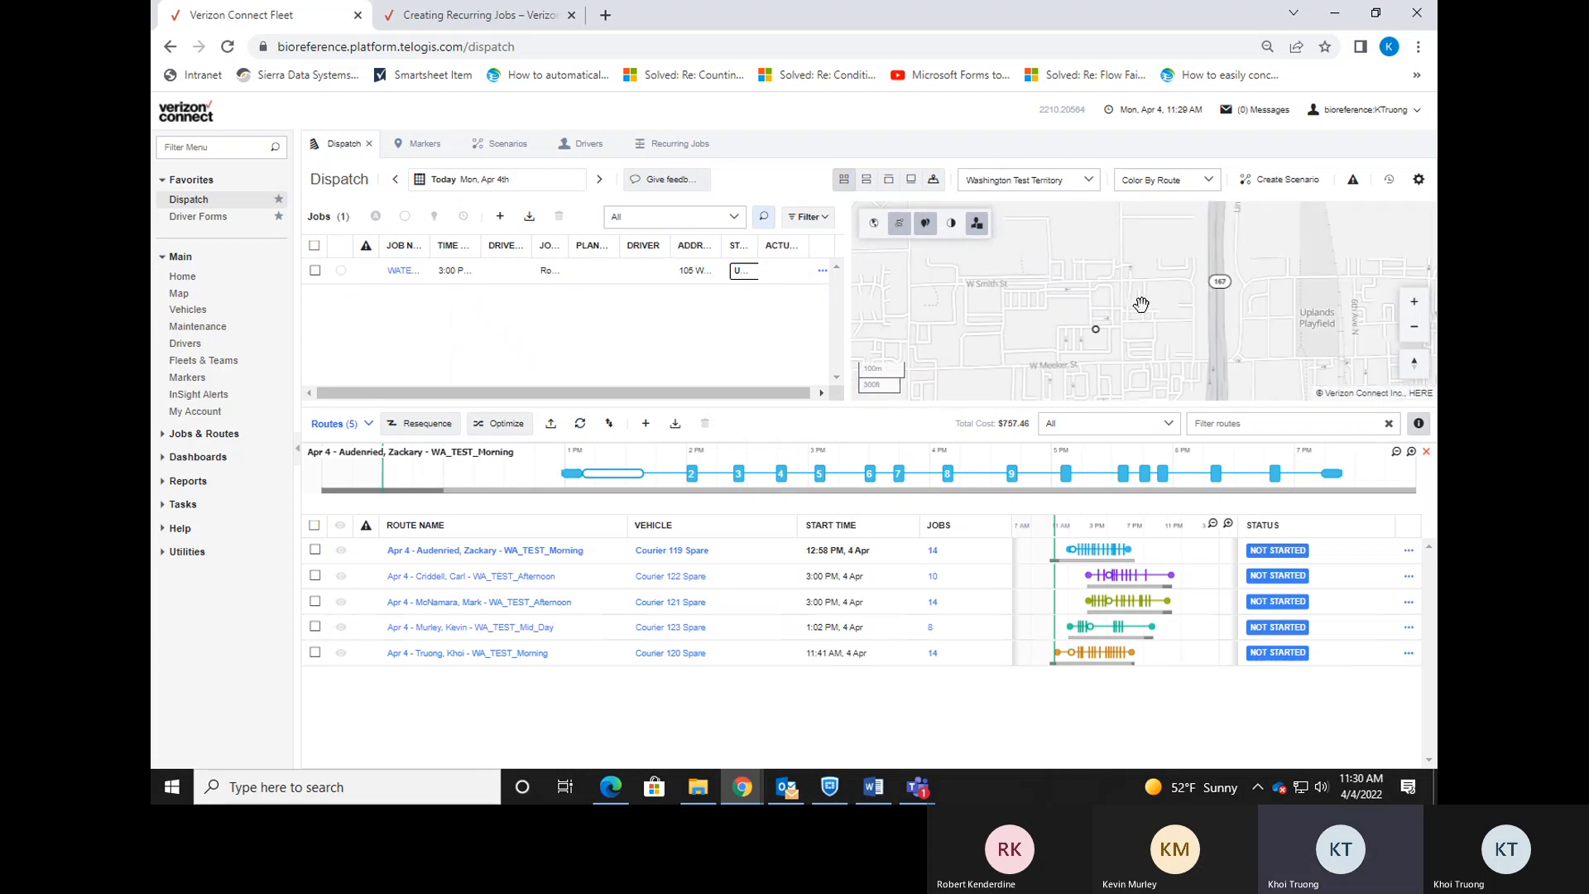
pyautogui.moveTo(1086, 346)
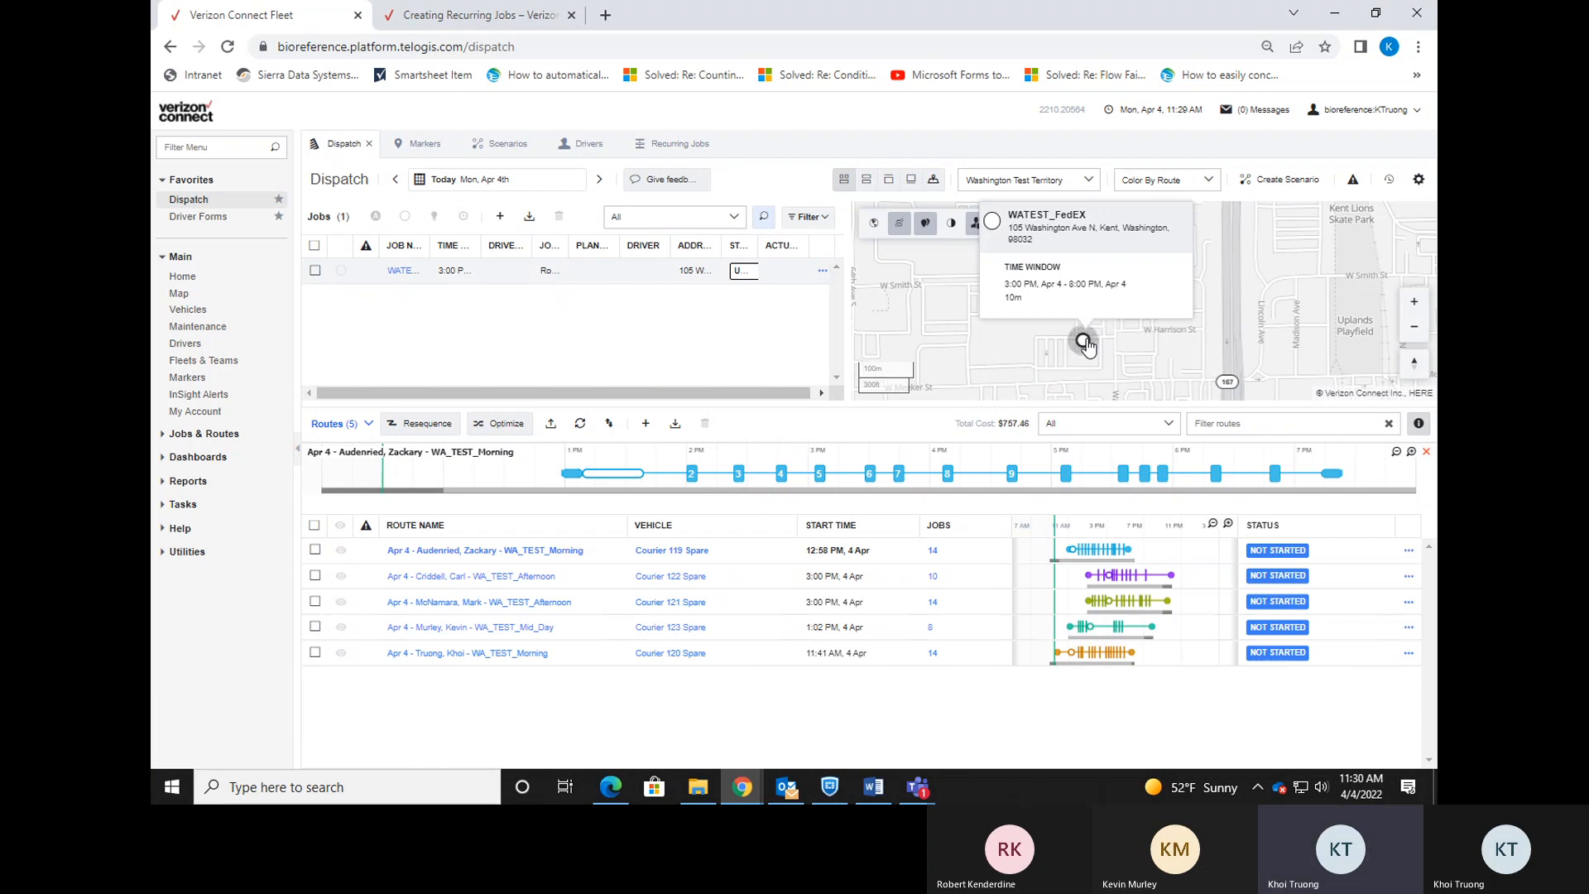
pyautogui.click(615, 782)
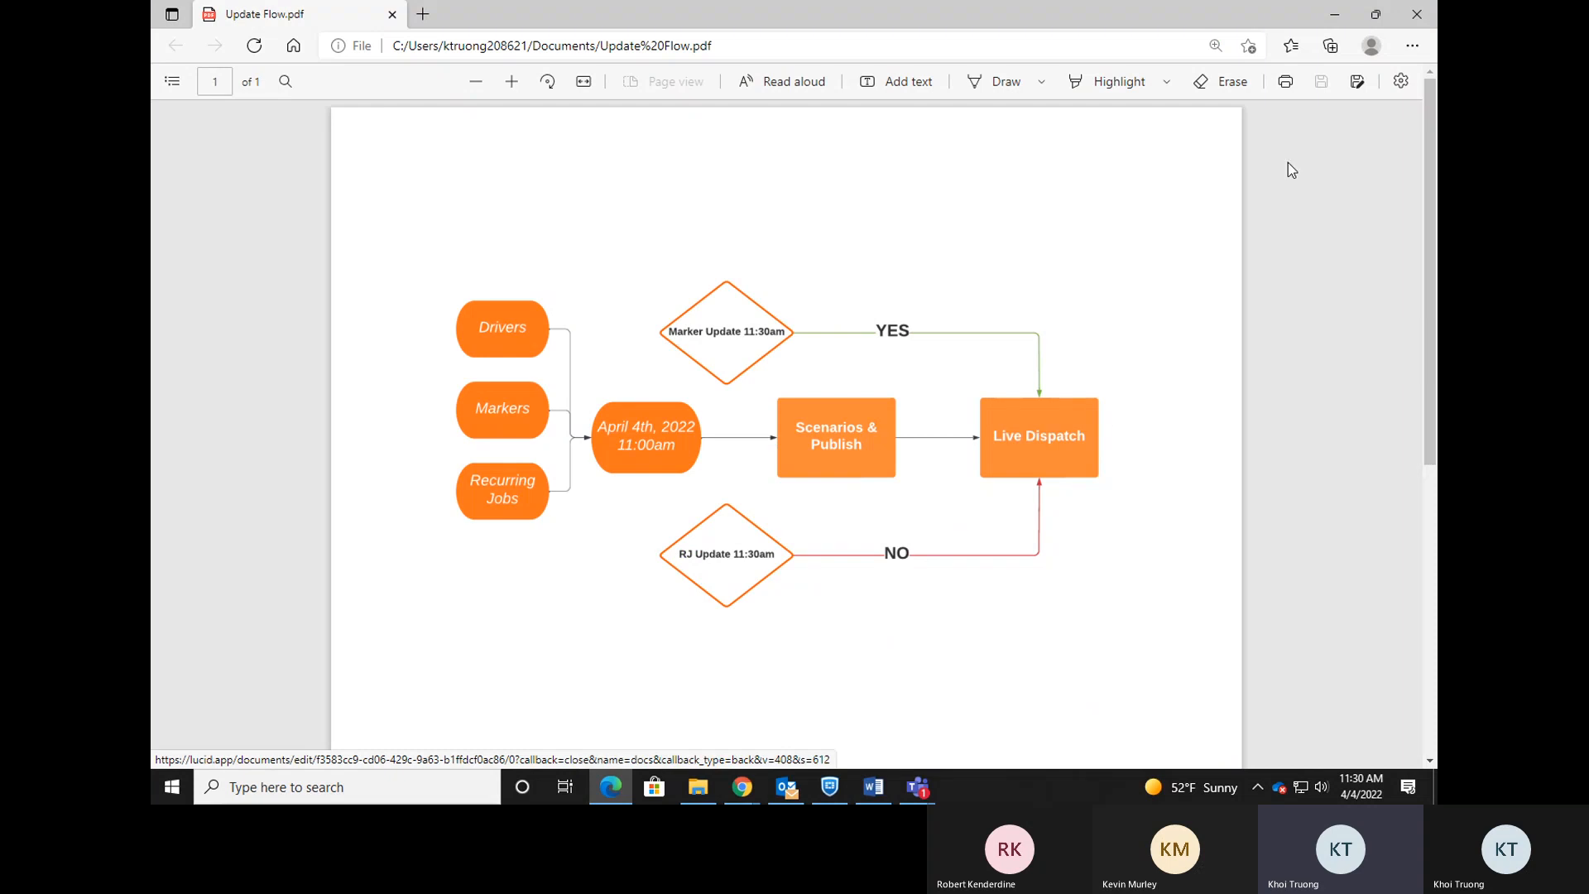
# Return from the PDF to the Dispatch map, check the WATEST marker, and go to Recurring Jobs.
pyautogui.click(1335, 14)
pyautogui.moveTo(1122, 316); pyautogui.dragTo(1174, 286)
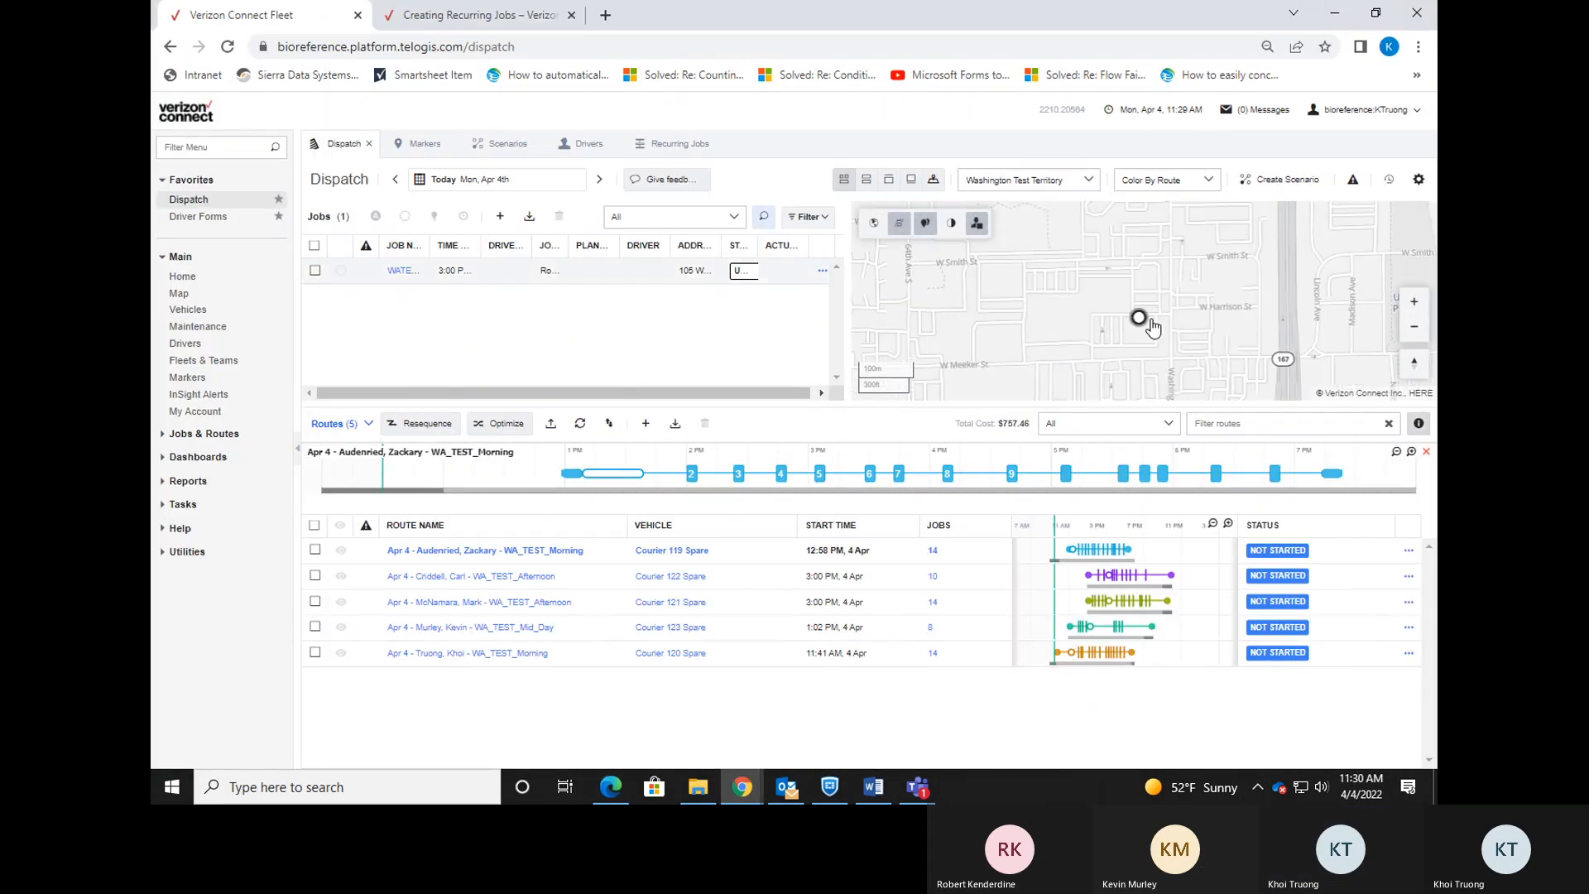
pyautogui.moveTo(1144, 321)
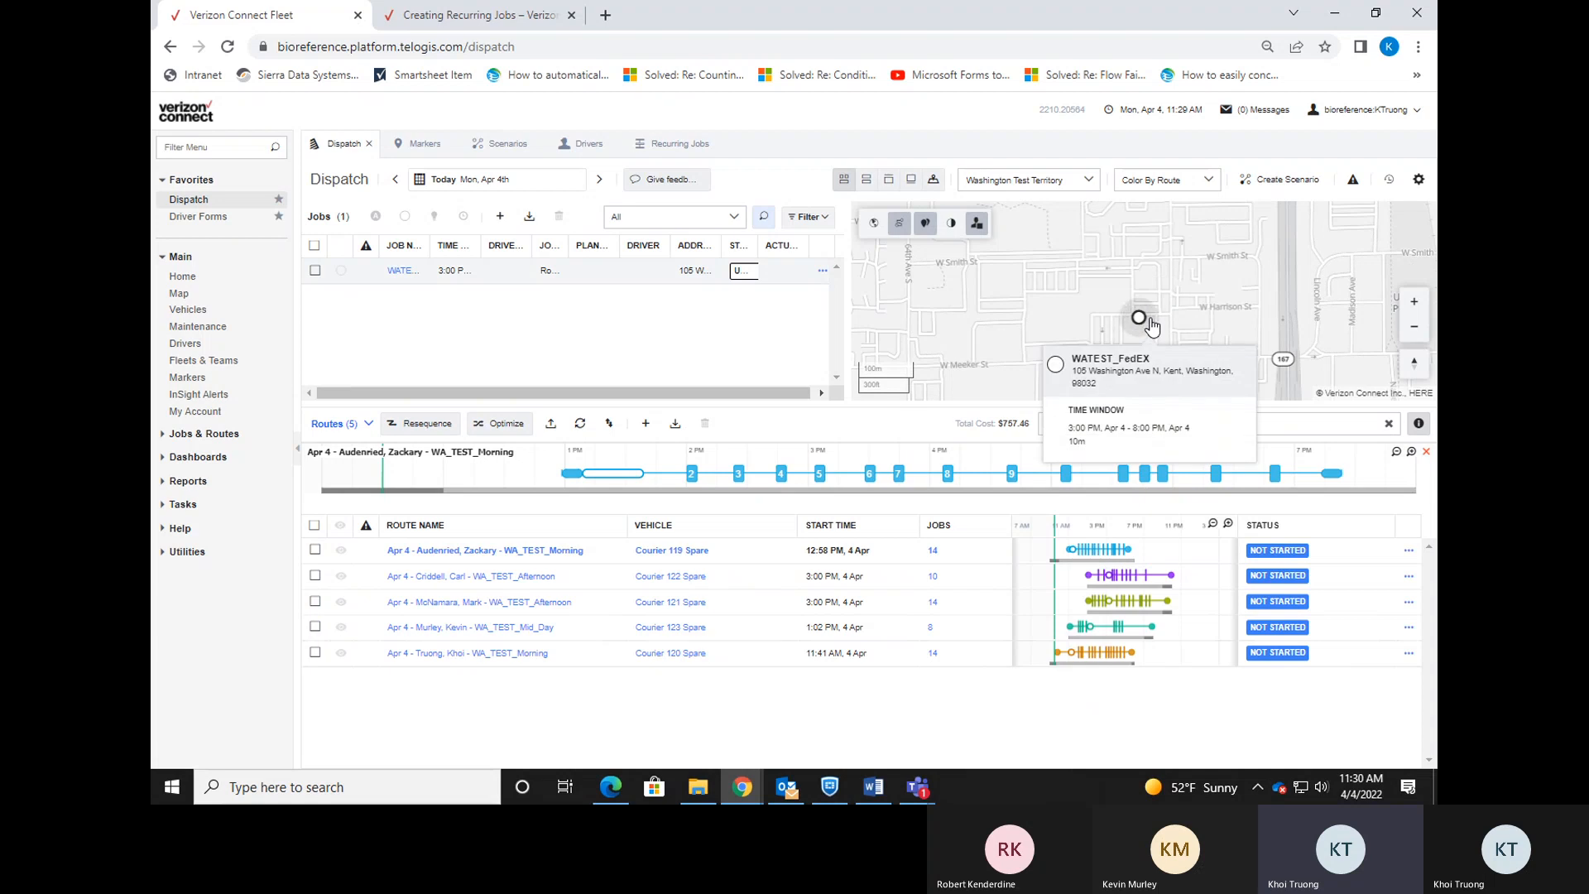
pyautogui.click(660, 147)
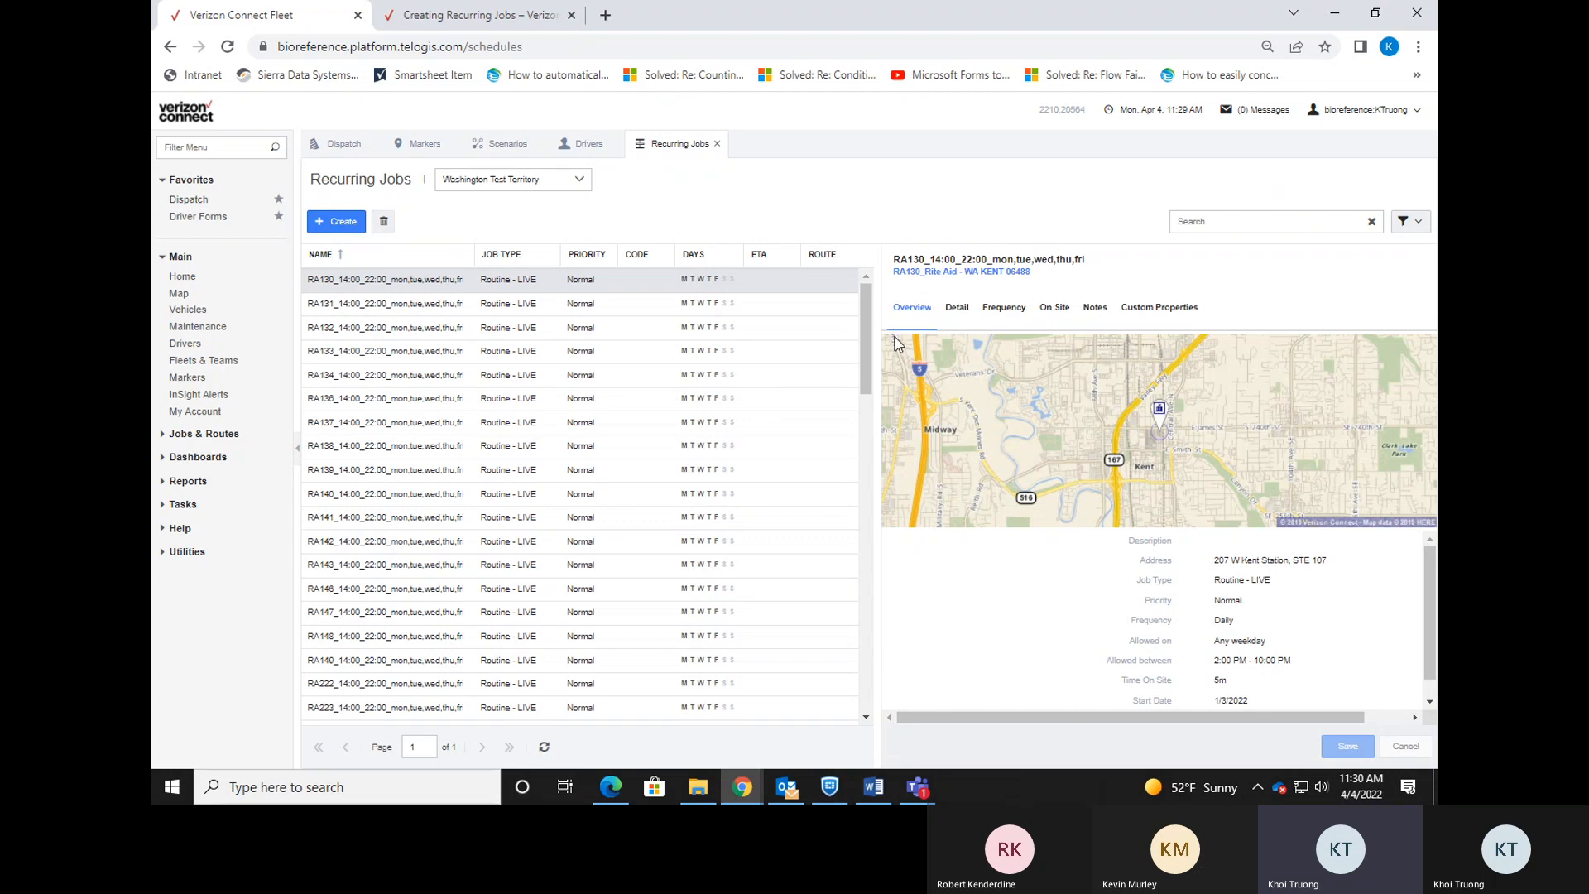
# Search recurring jobs for 'wates' and view the WATEST job's Detail settings.
pyautogui.click(1233, 212)
pyautogui.write('watest')
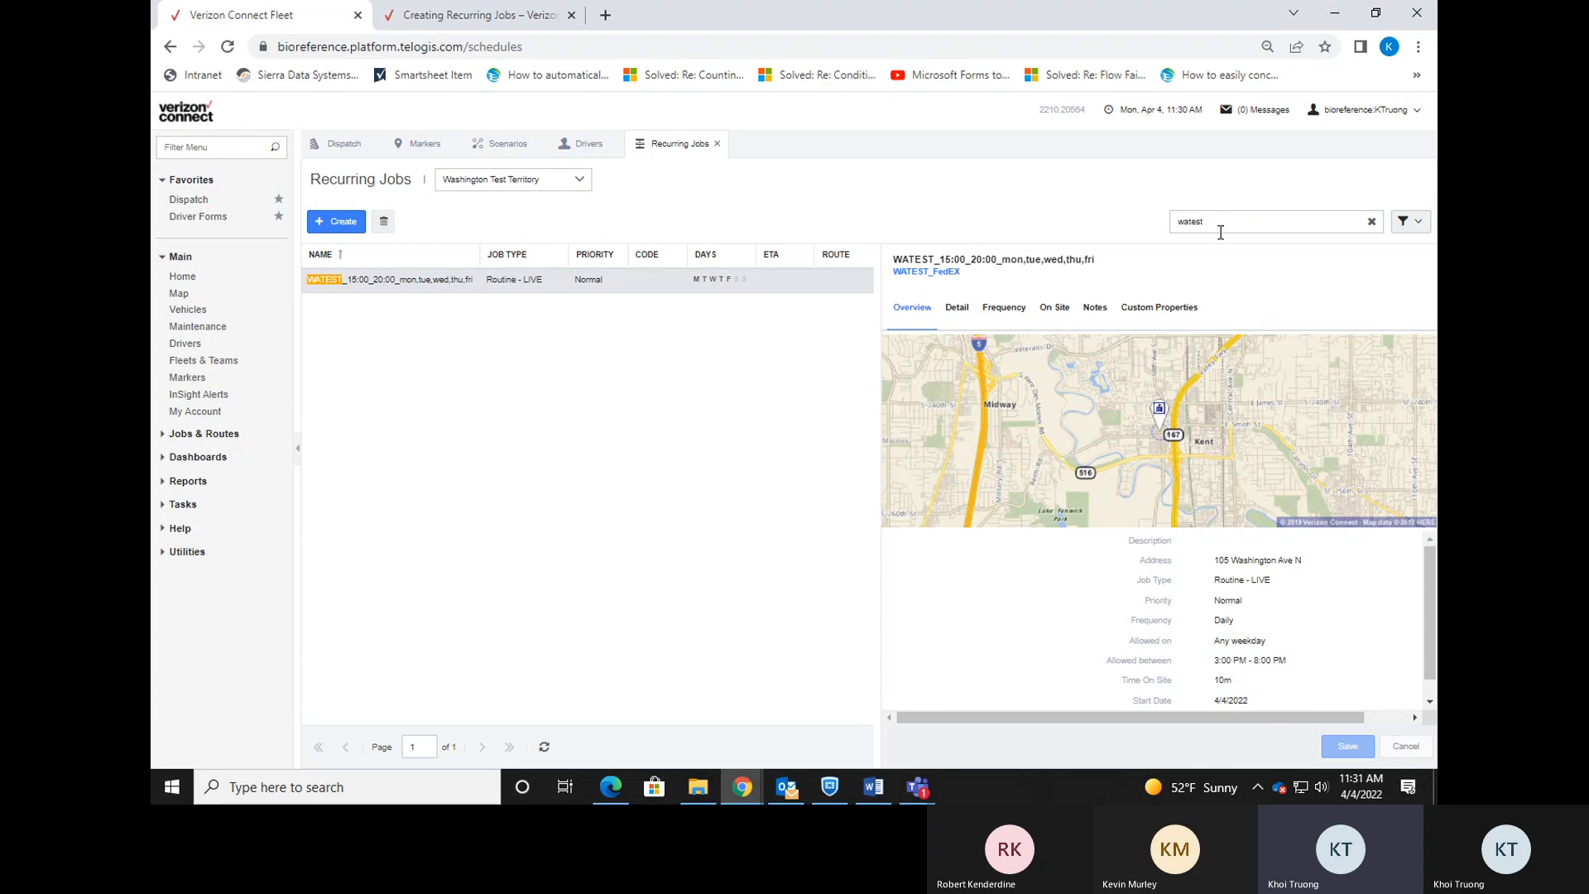
pyautogui.click(959, 309)
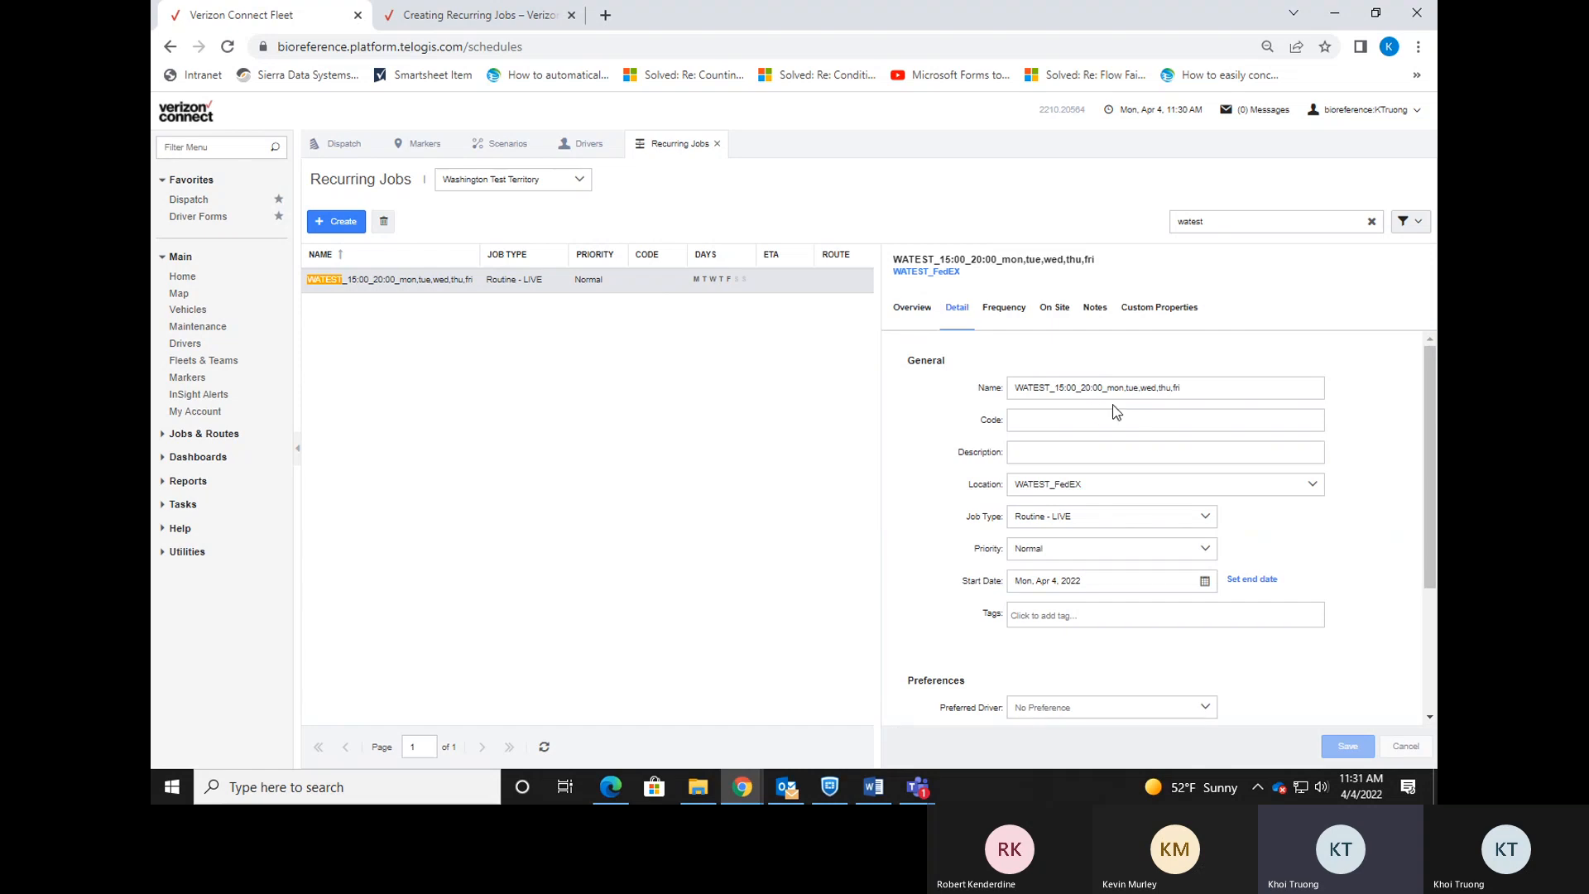
# Change the job name's end time from 20:00 to 23:00, making it WATEST_15:00_23:00_mon,tue,wed,thu,fri.
pyautogui.click(1084, 388)
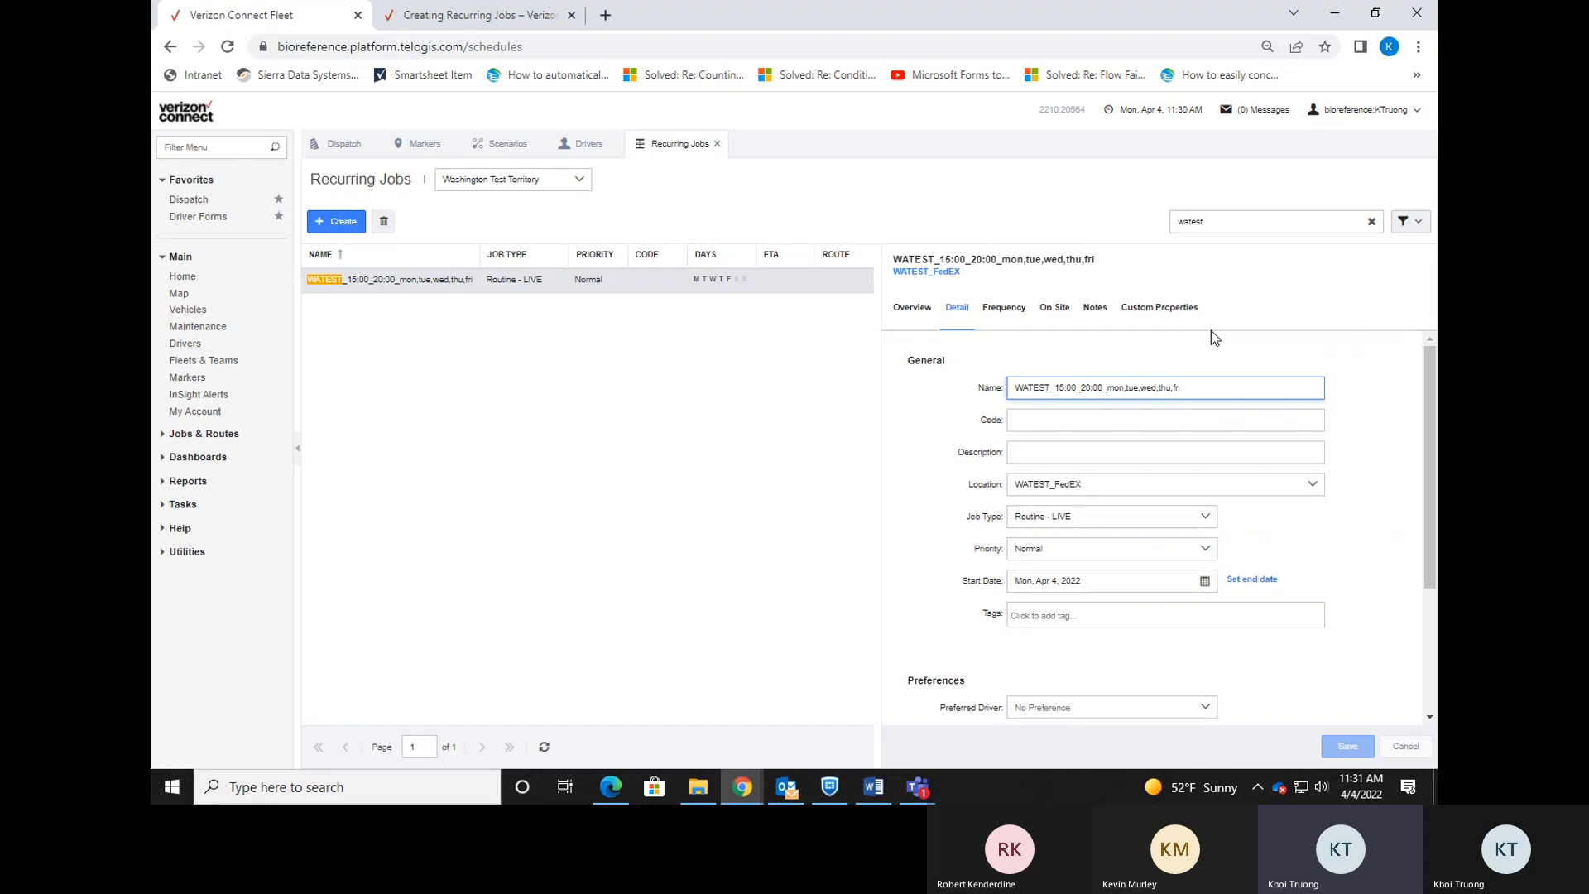
pyautogui.press('Delete')
pyautogui.write('3')
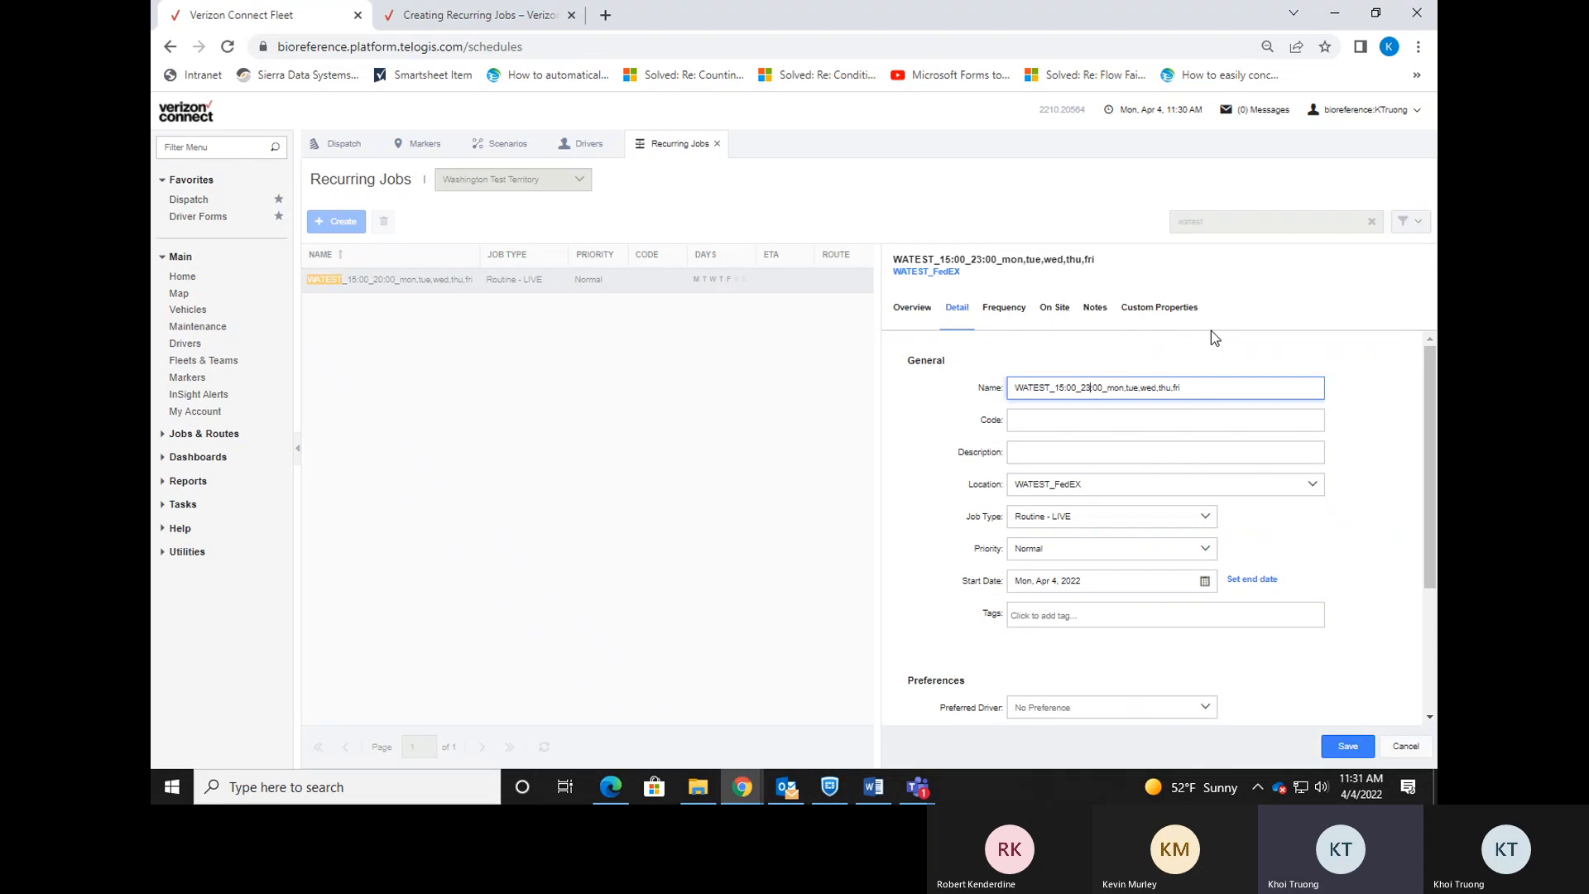
pyautogui.click(1210, 331)
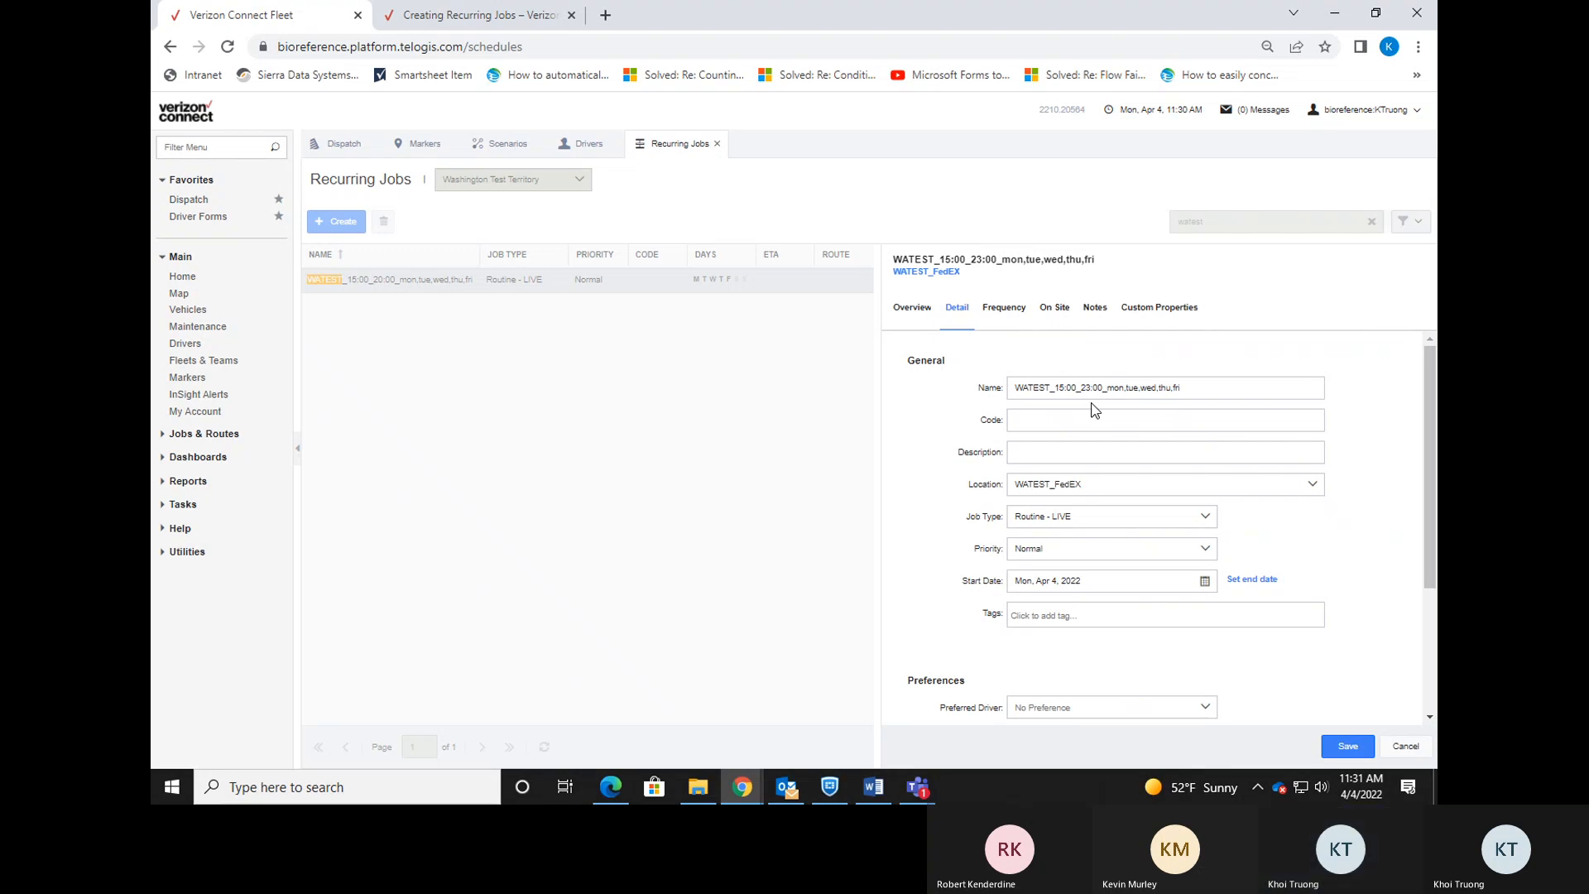
# Set the weekday time window's end to 11:00 PM and save the recurring job.
pyautogui.click(1005, 310)
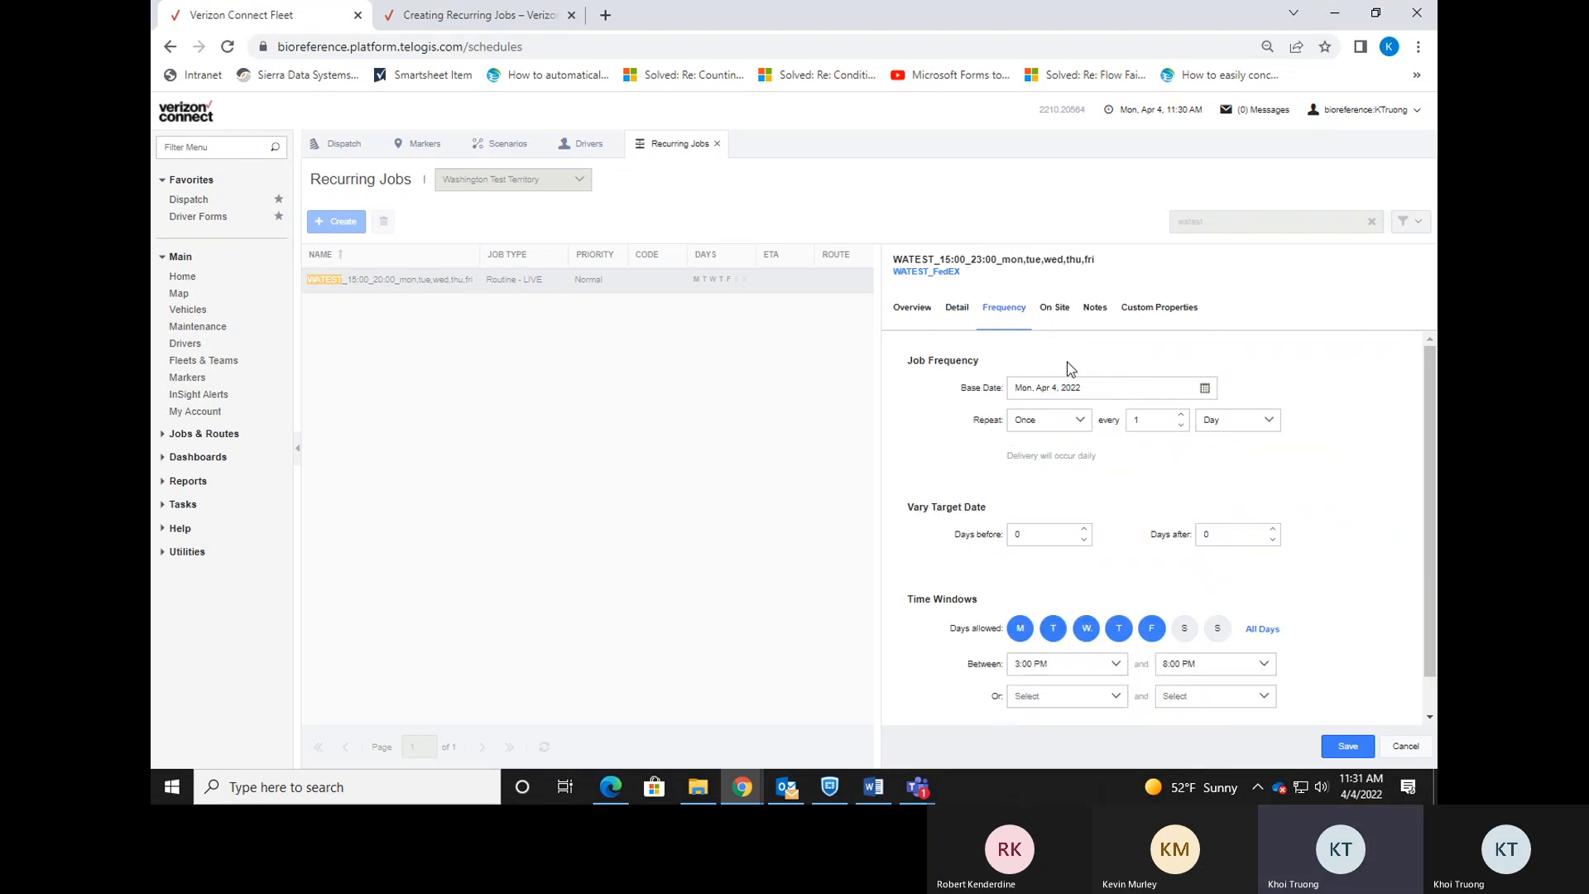
pyautogui.scroll(-1, 1192, 471)
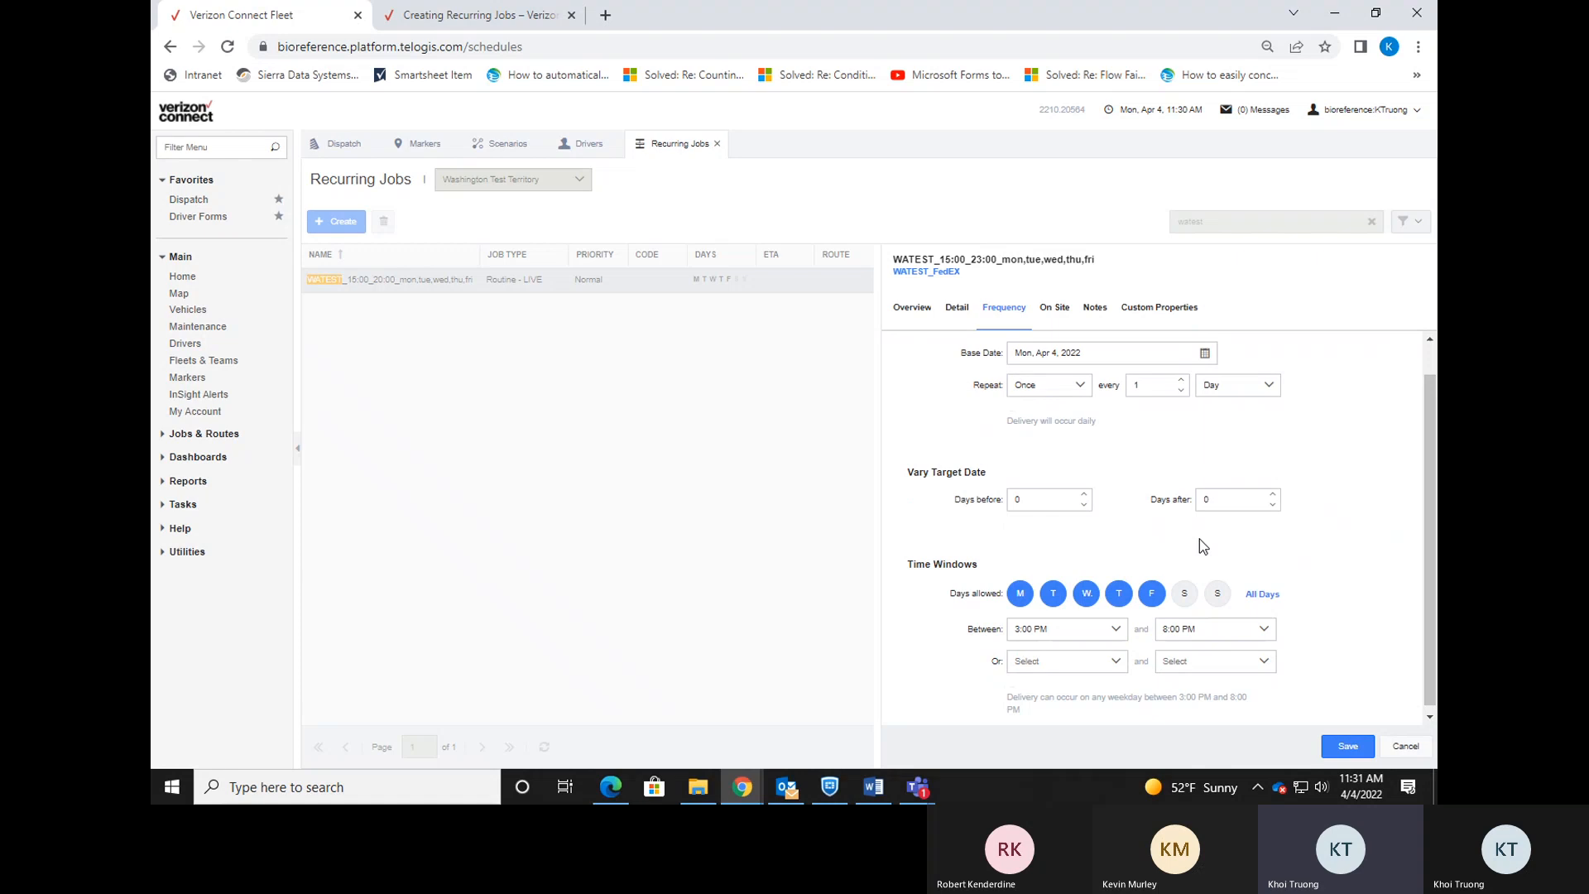
pyautogui.click(1263, 626)
pyautogui.scroll(-1, 1234, 563)
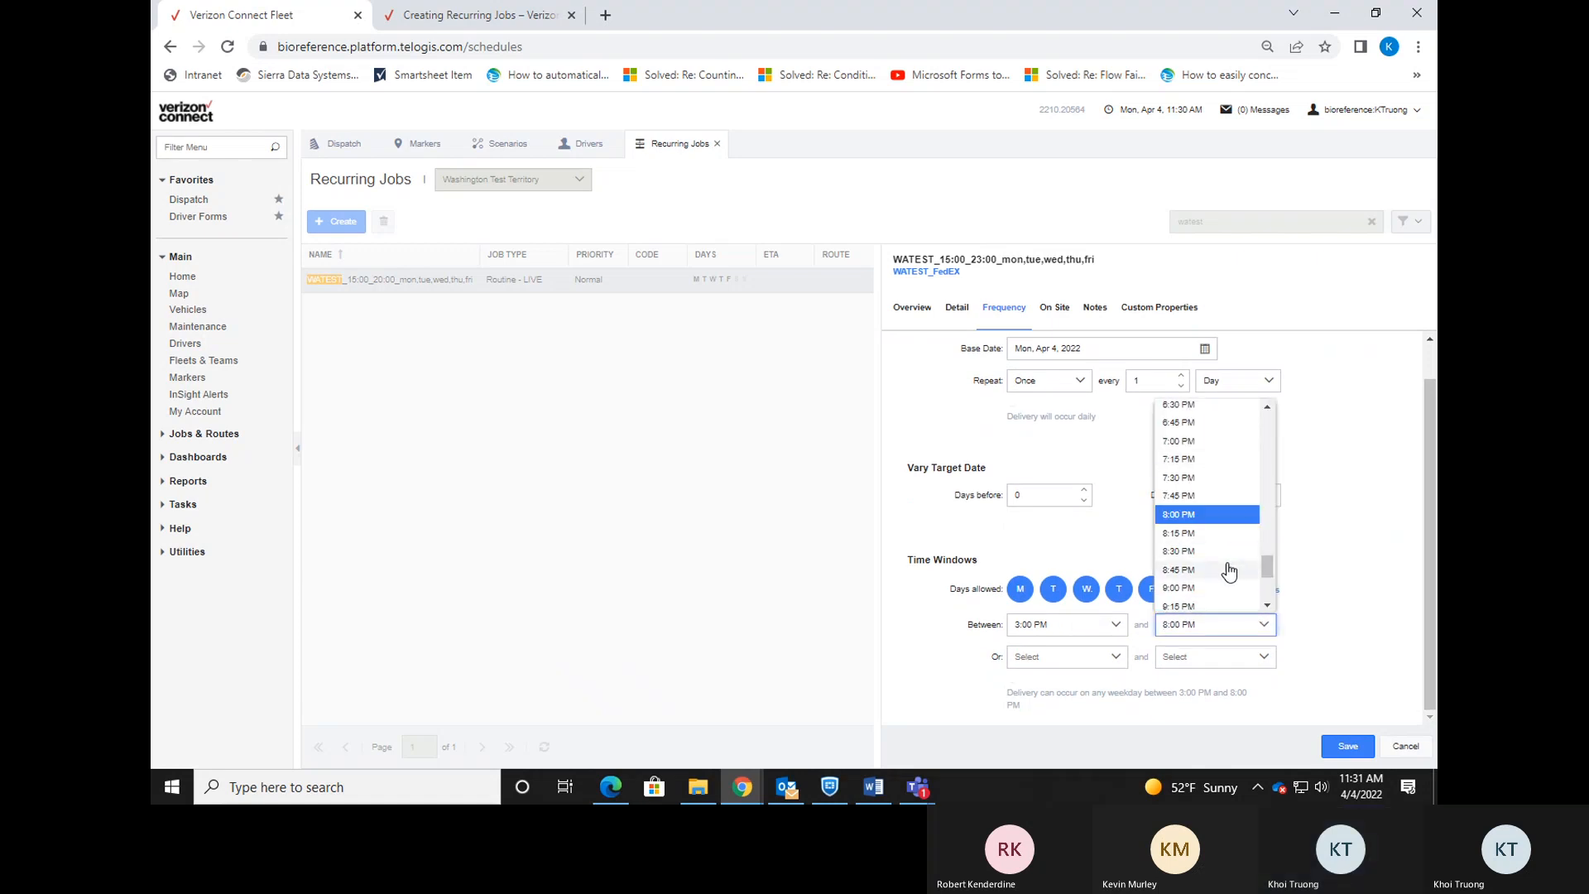
pyautogui.scroll(-2, 1262, 567)
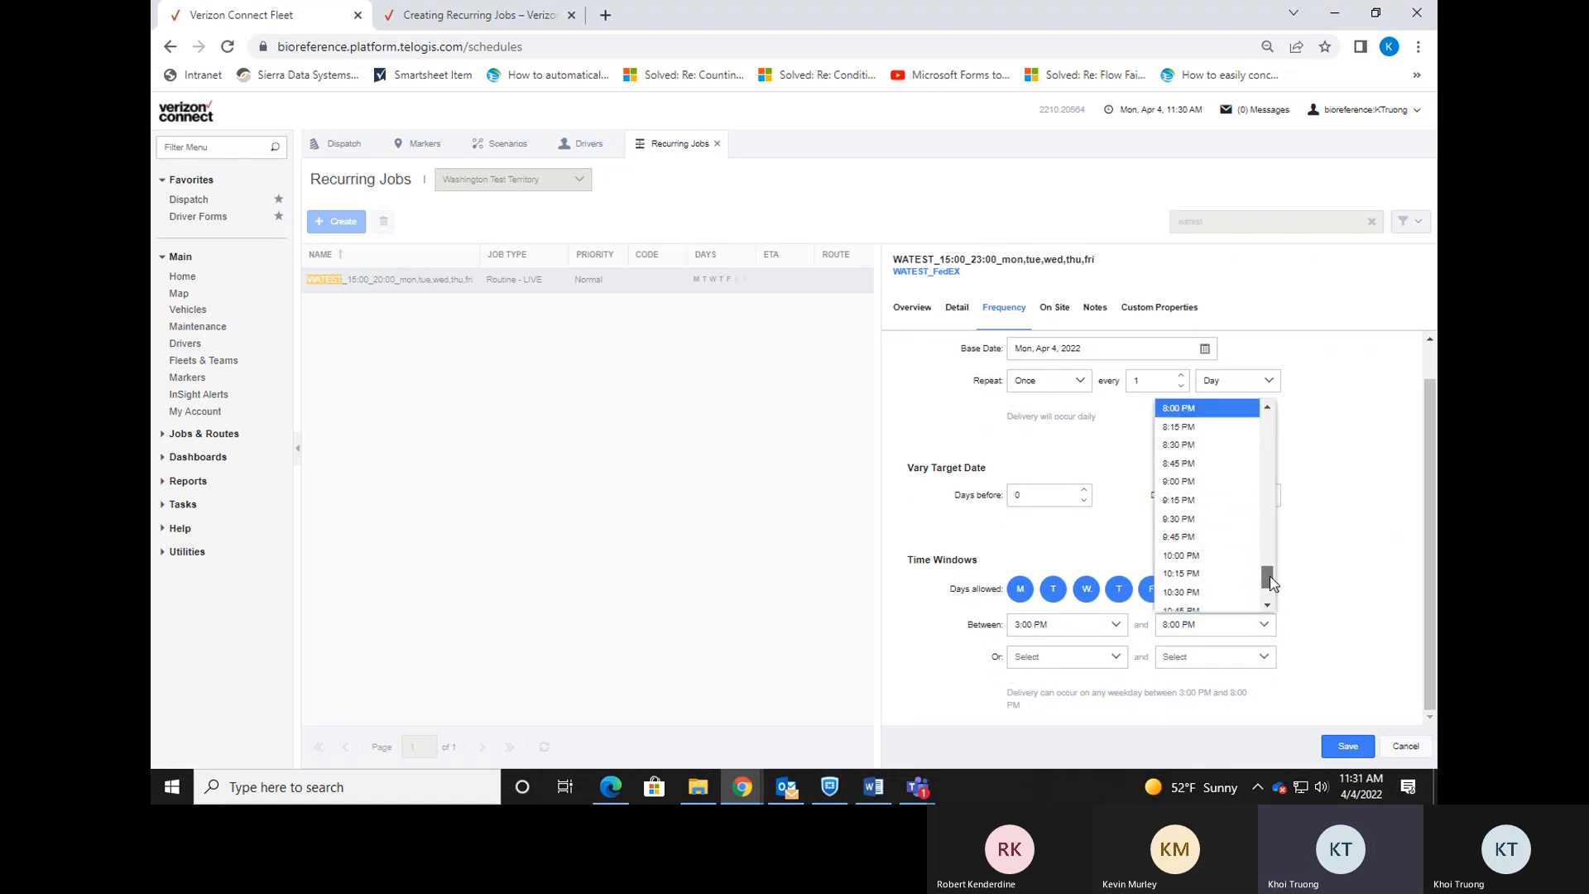
pyautogui.scroll(-1, 1234, 579)
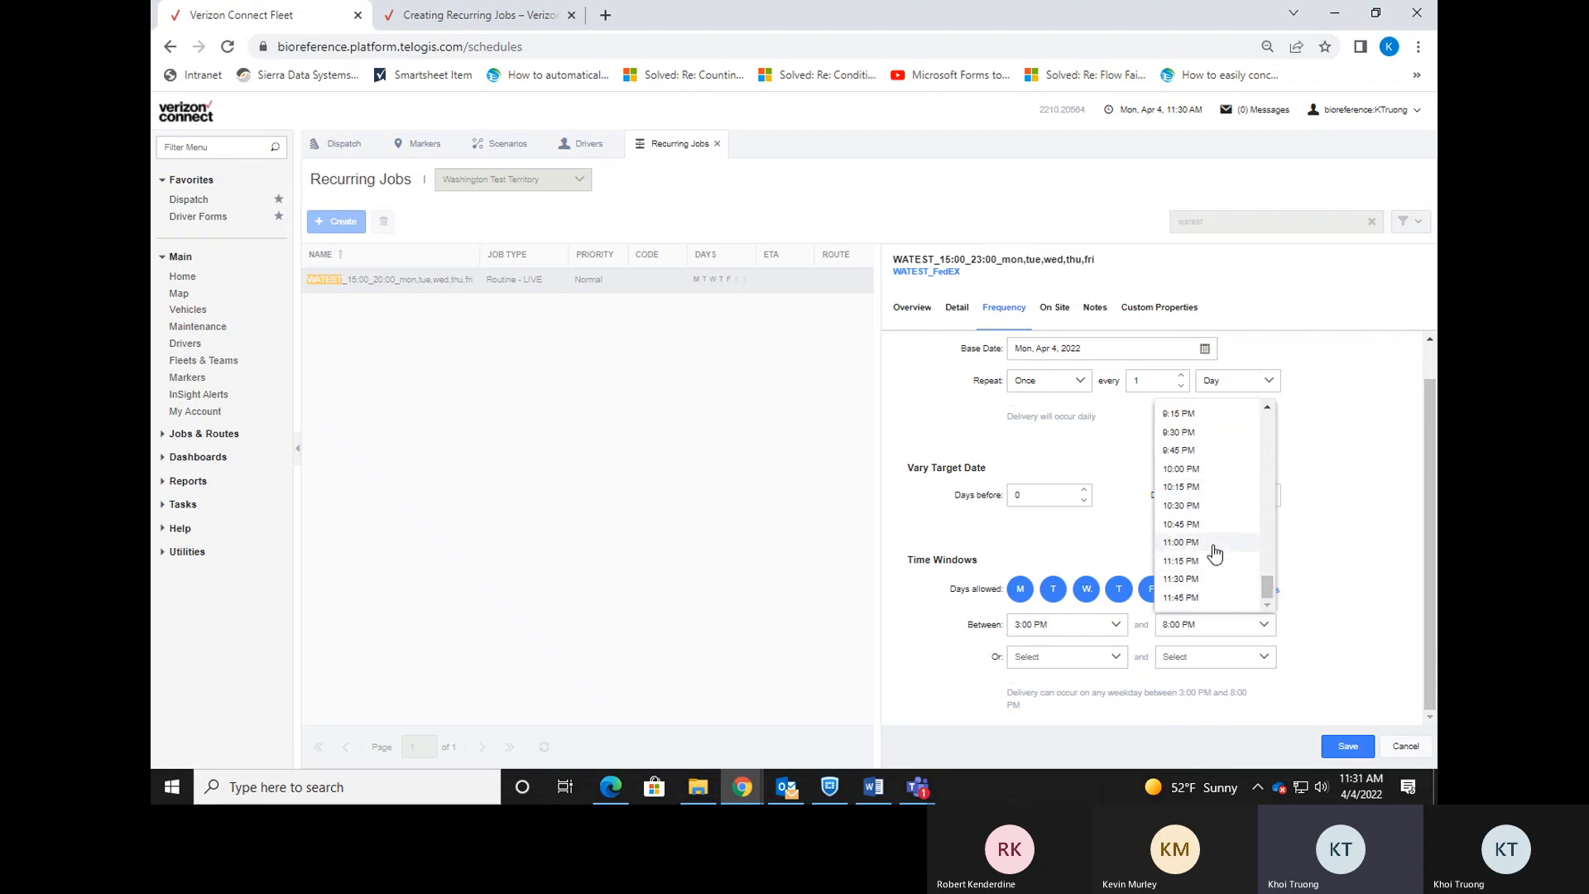
pyautogui.click(1214, 549)
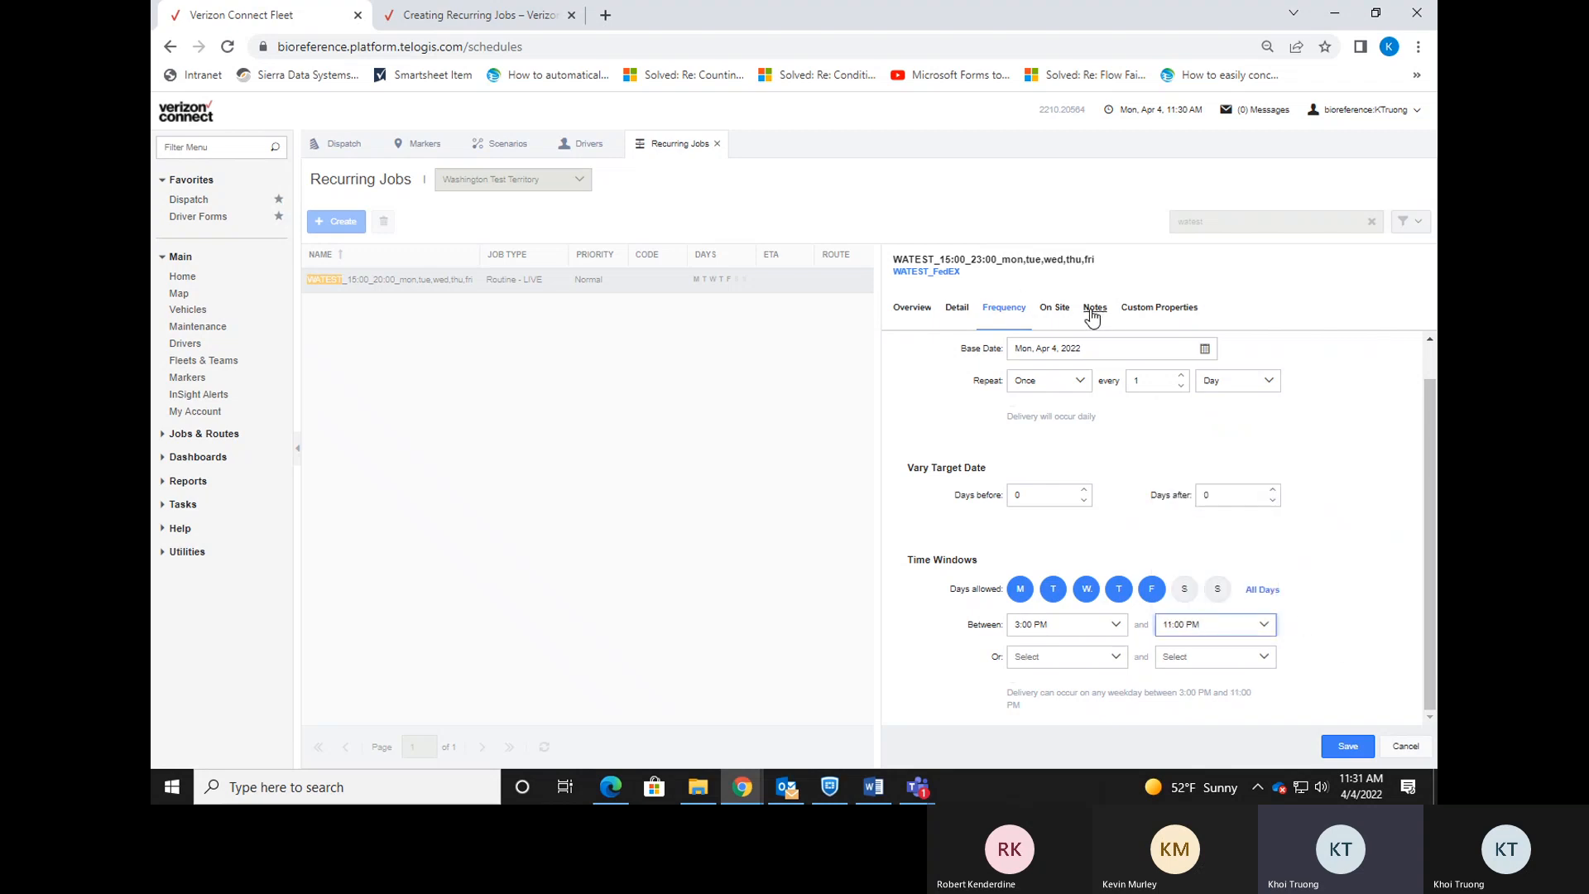
pyautogui.click(1347, 746)
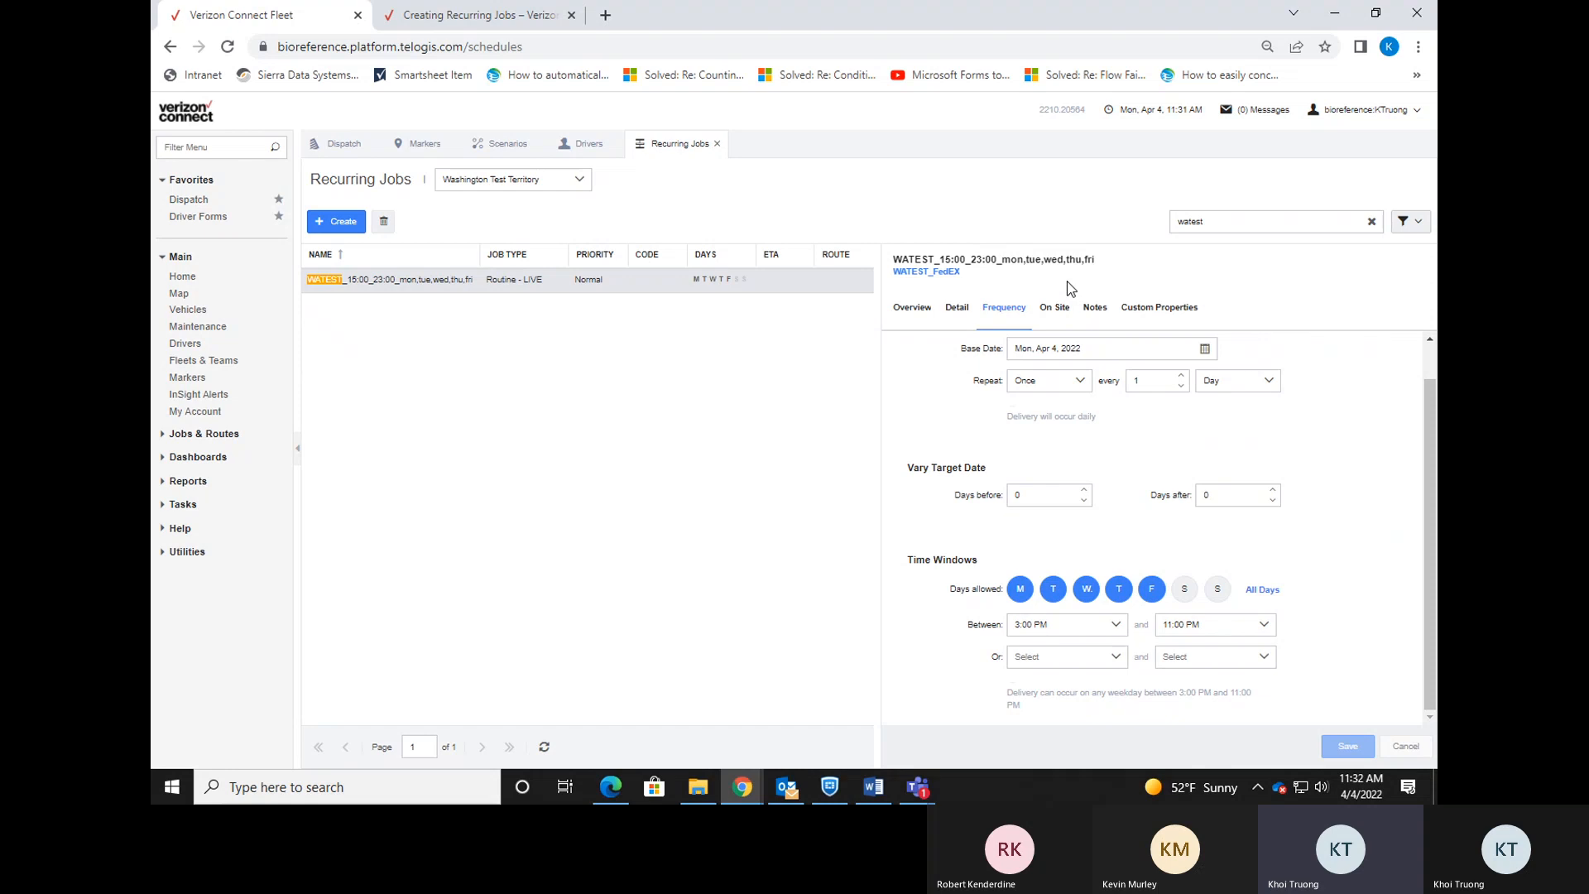
# Give the WATEST recurring job an end date of Mon, Apr 11, 2022.
pyautogui.scroll(1, 1128, 390)
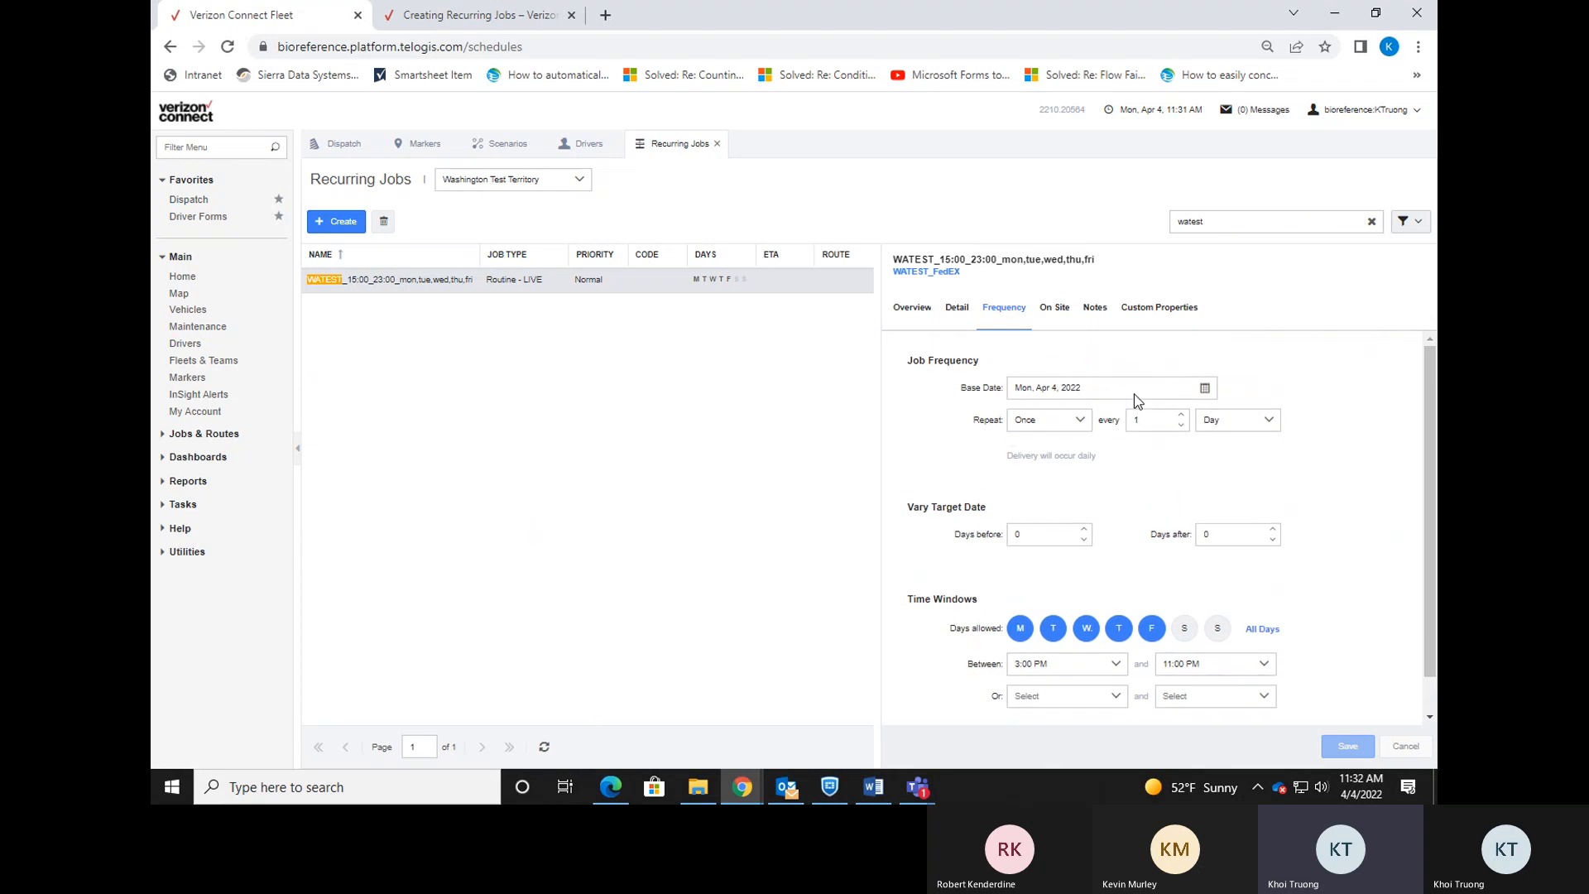
pyautogui.click(958, 308)
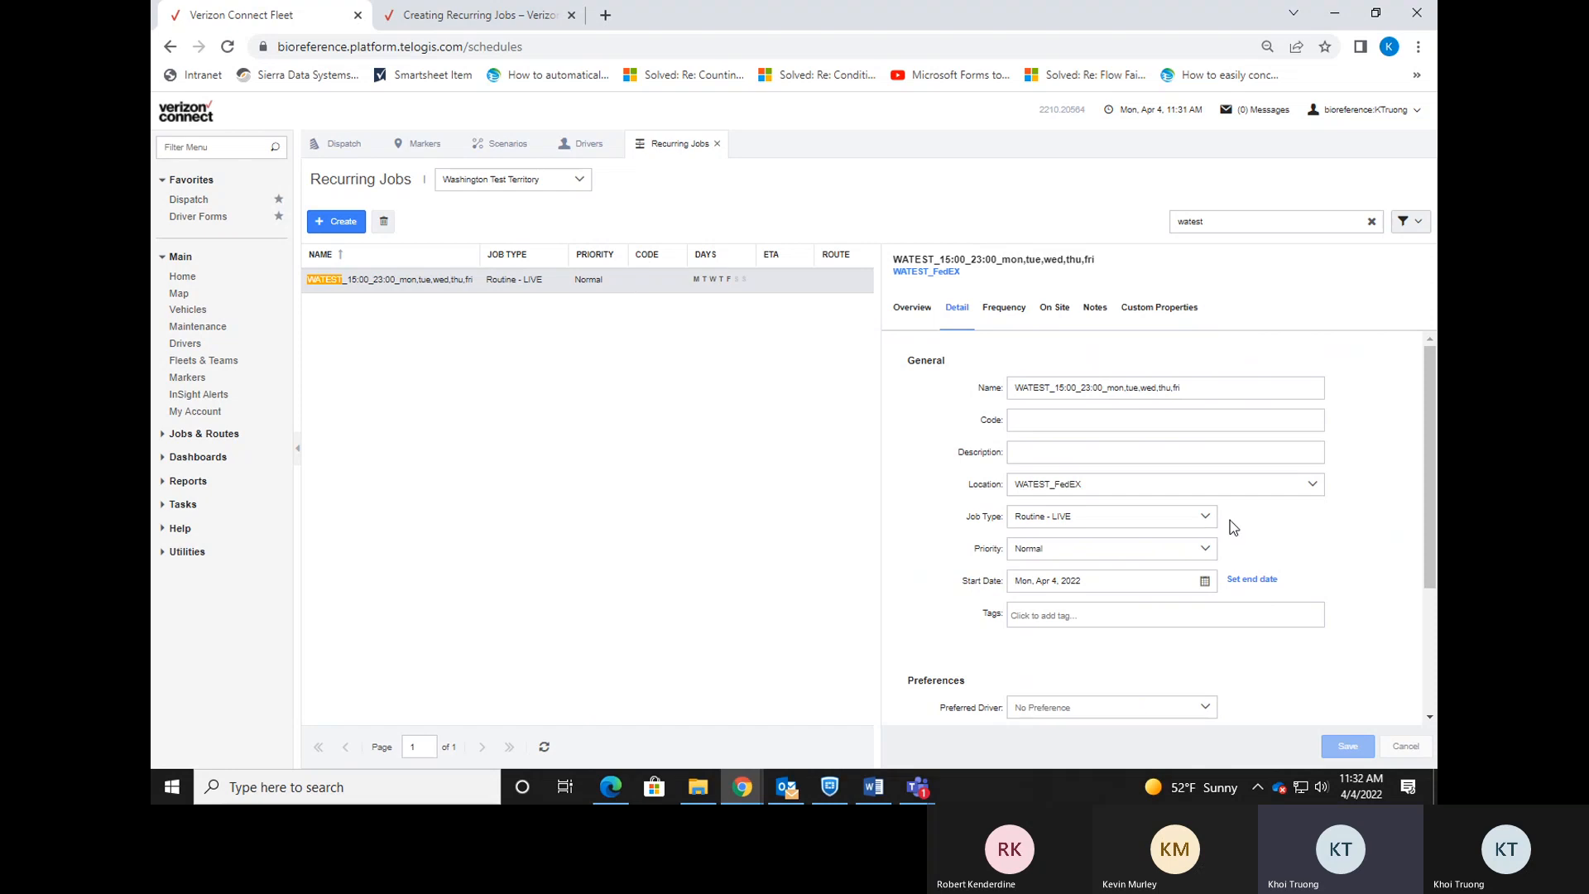
pyautogui.click(1259, 581)
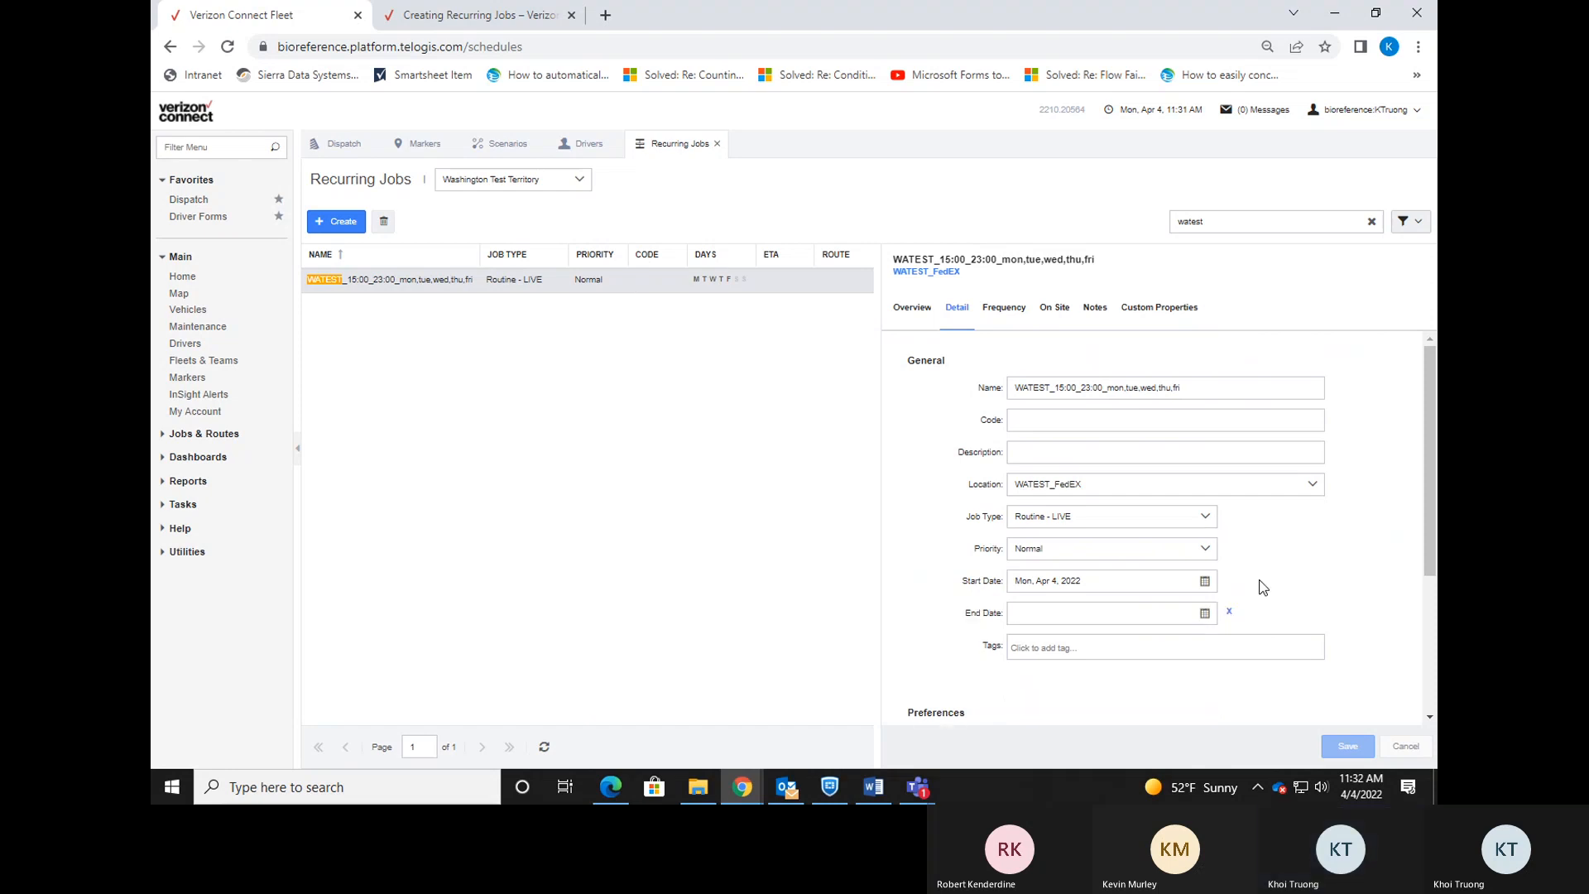
pyautogui.click(1208, 616)
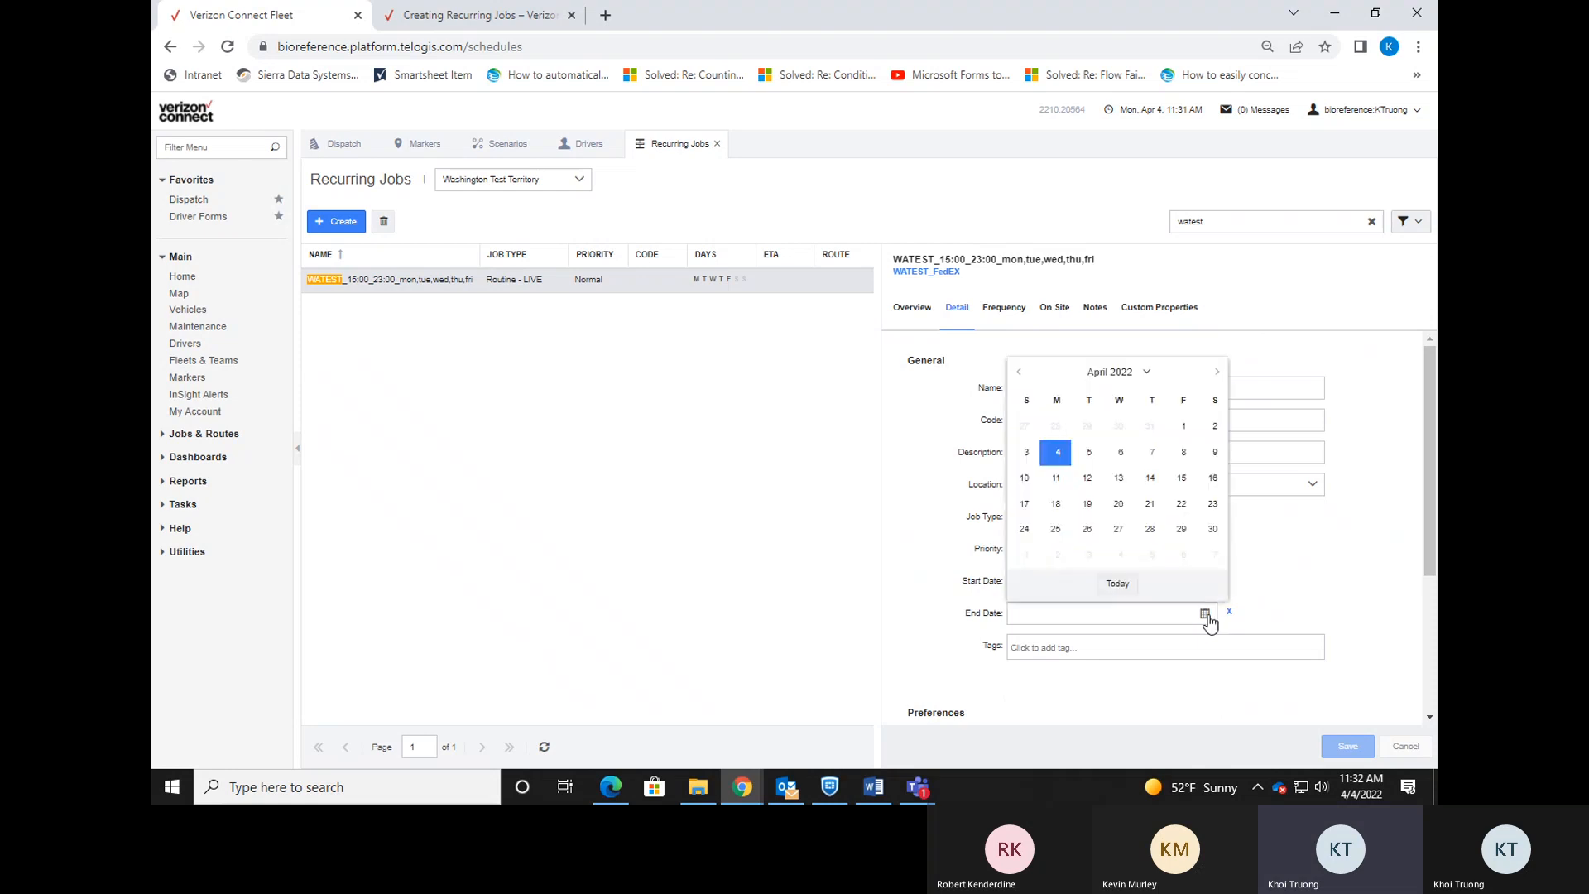
pyautogui.click(1057, 480)
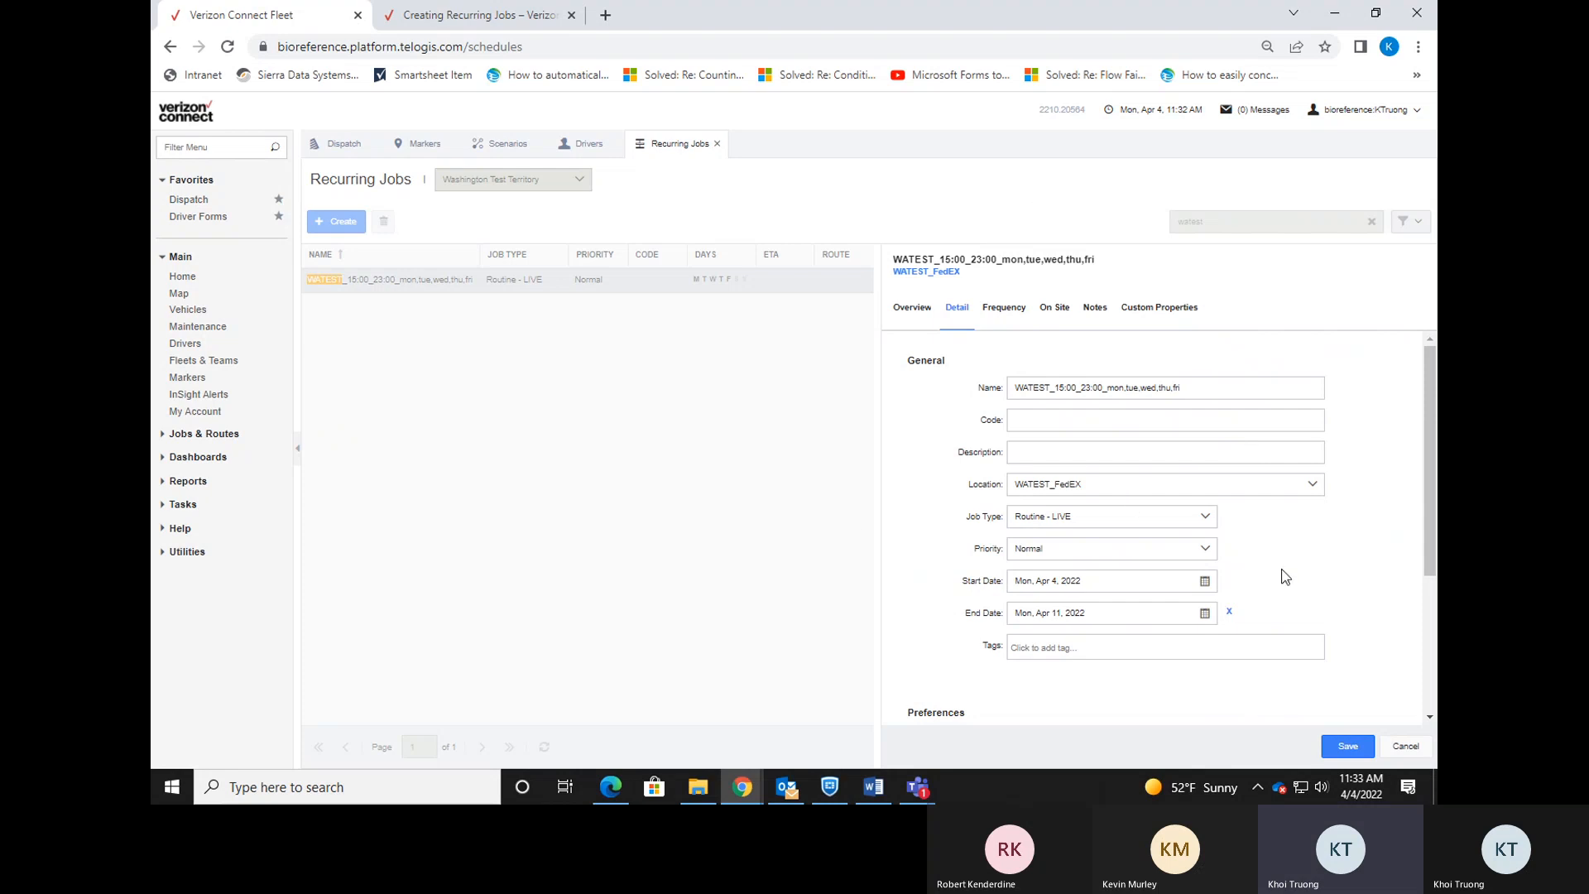
# Change the job type to On Call - BOX, then view the job on the Dispatch page.
pyautogui.click(1205, 519)
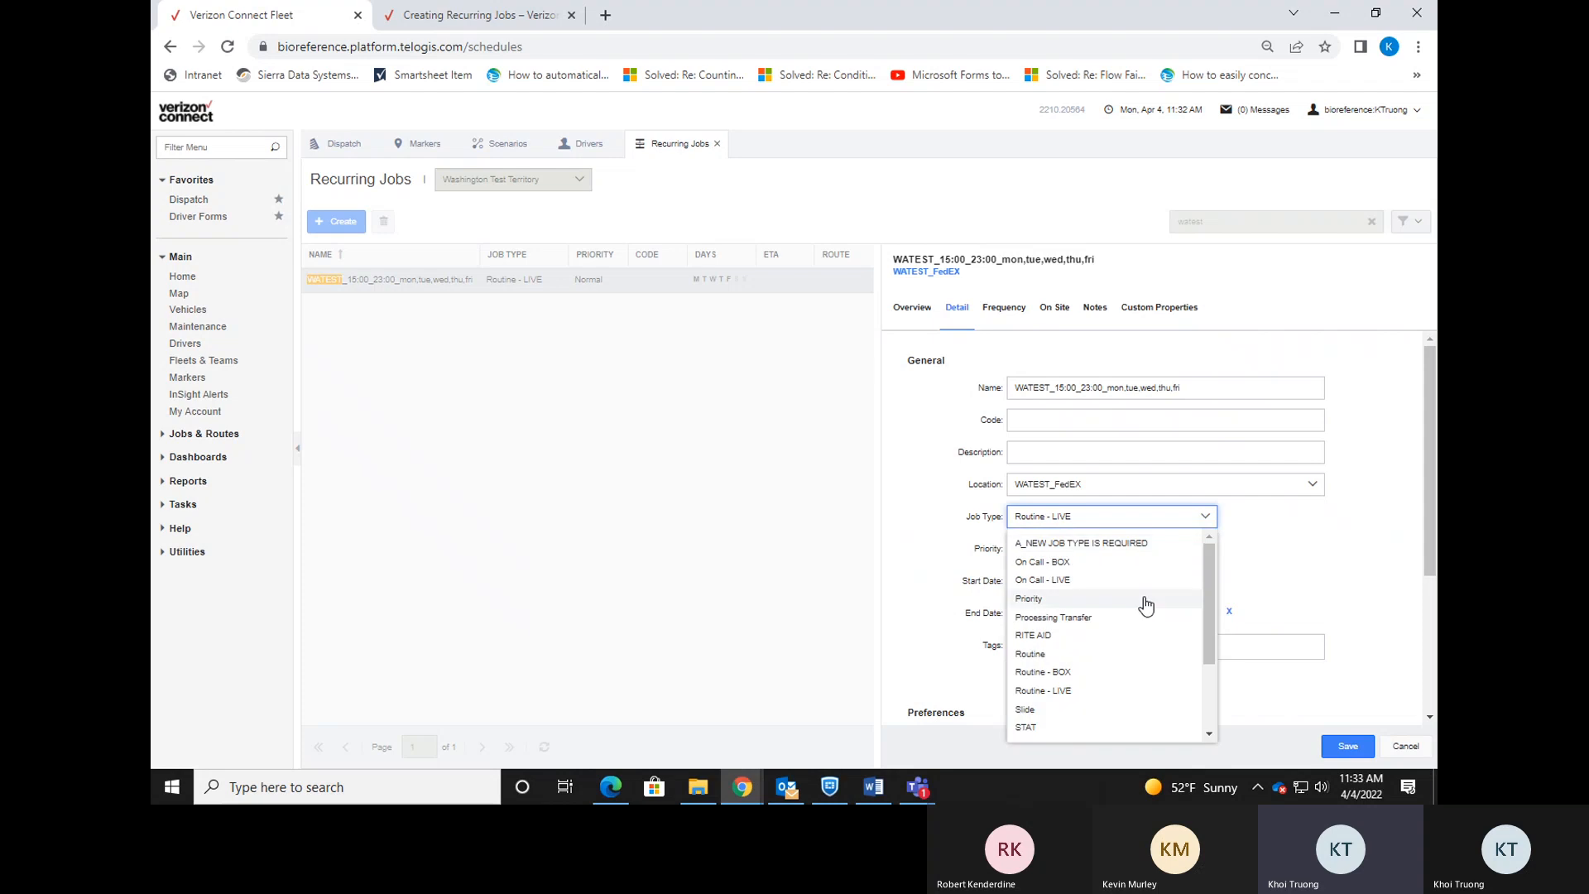
pyautogui.click(1143, 561)
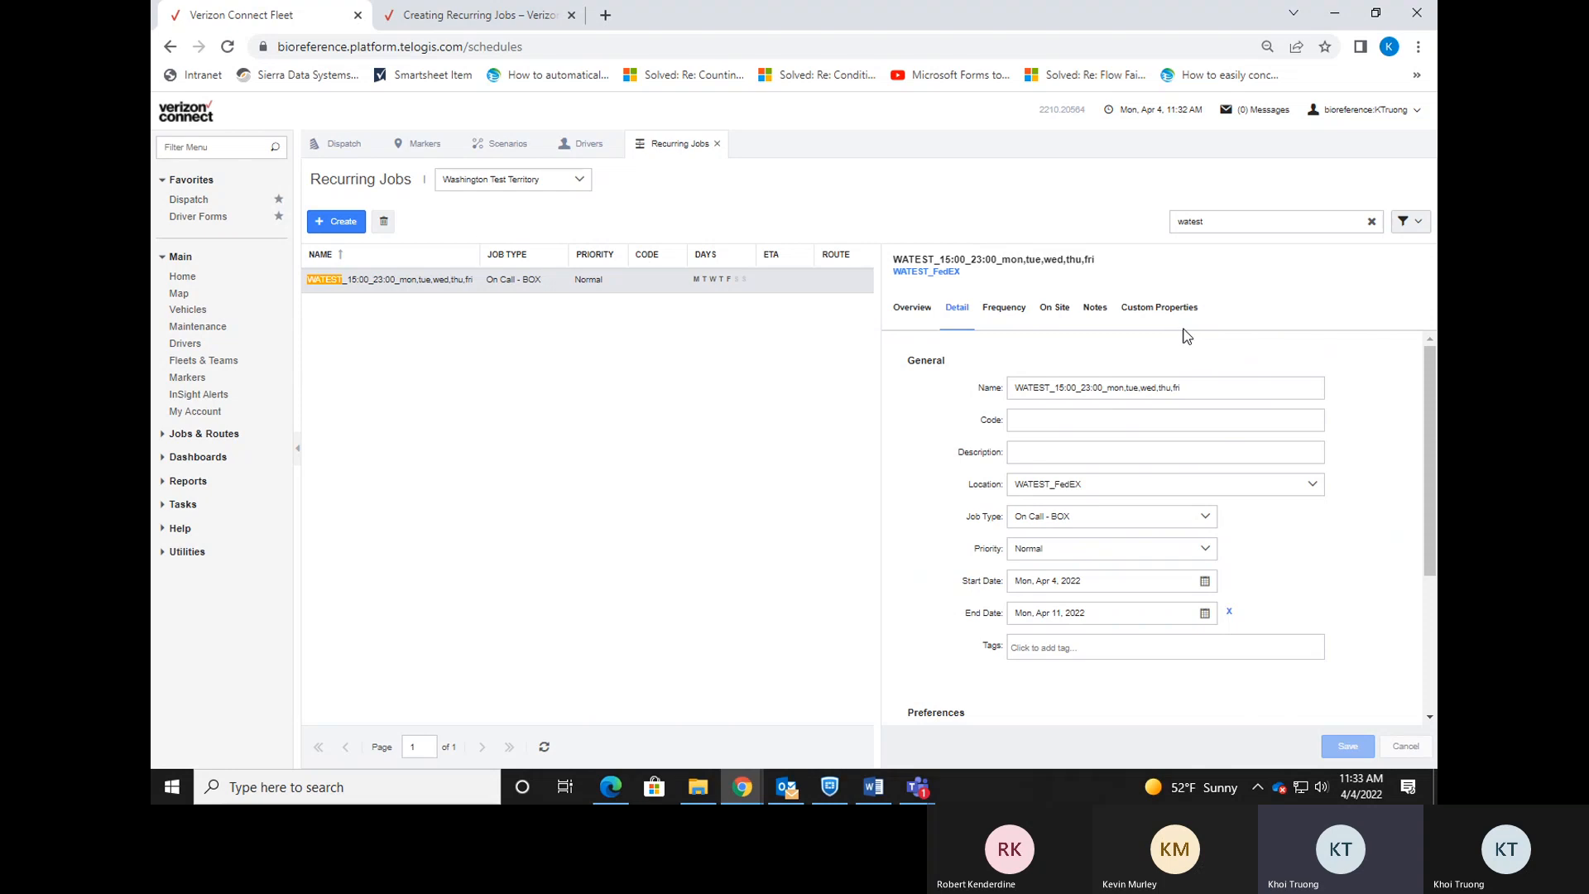
pyautogui.click(341, 147)
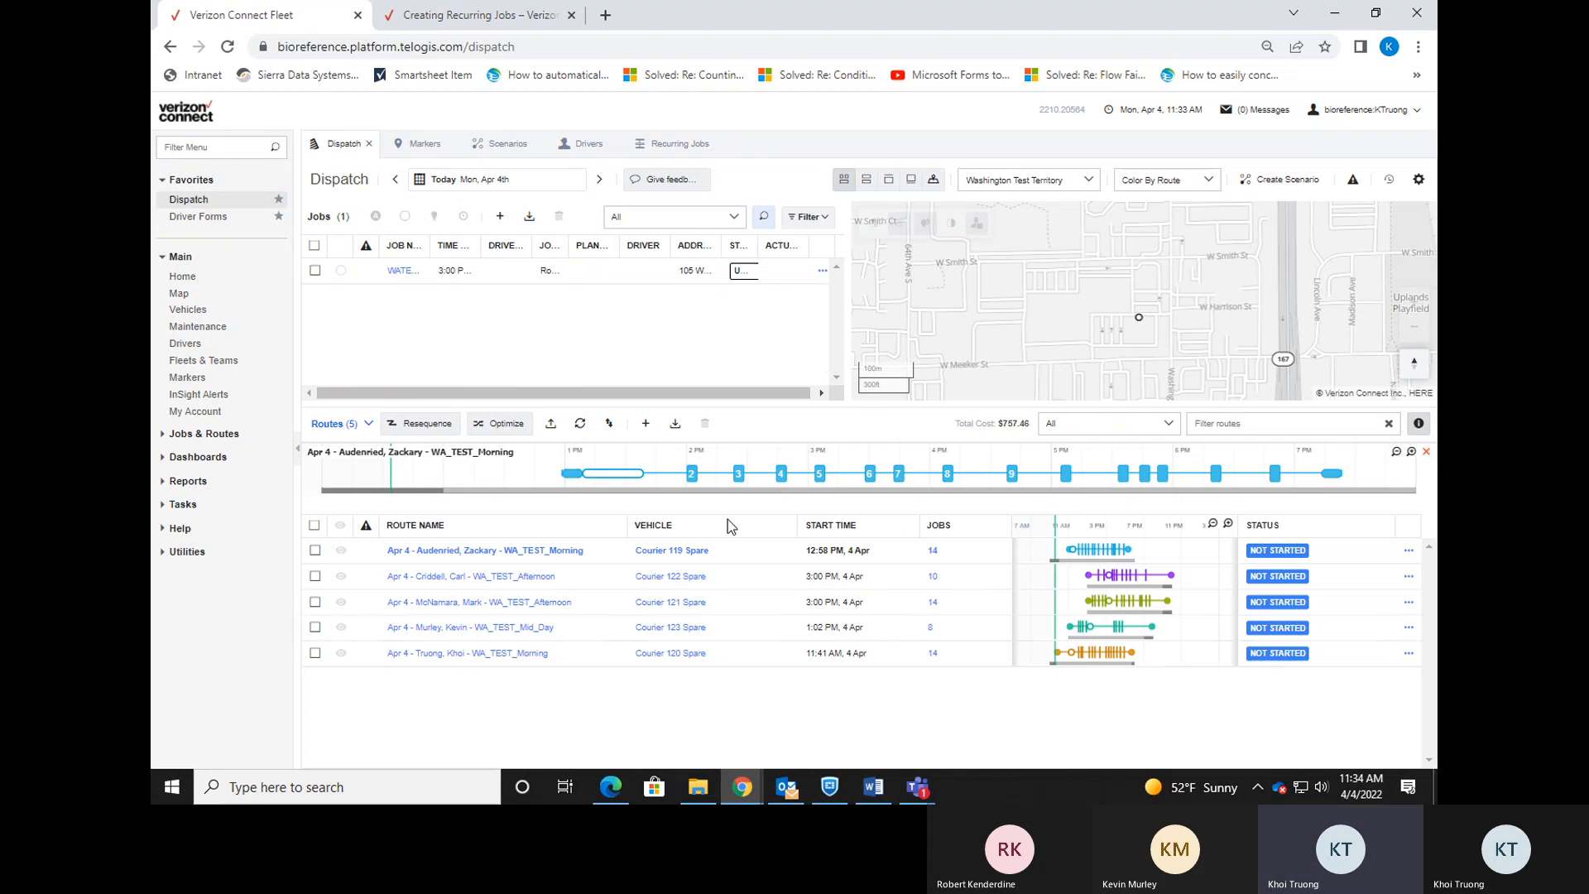
pyautogui.click(611, 786)
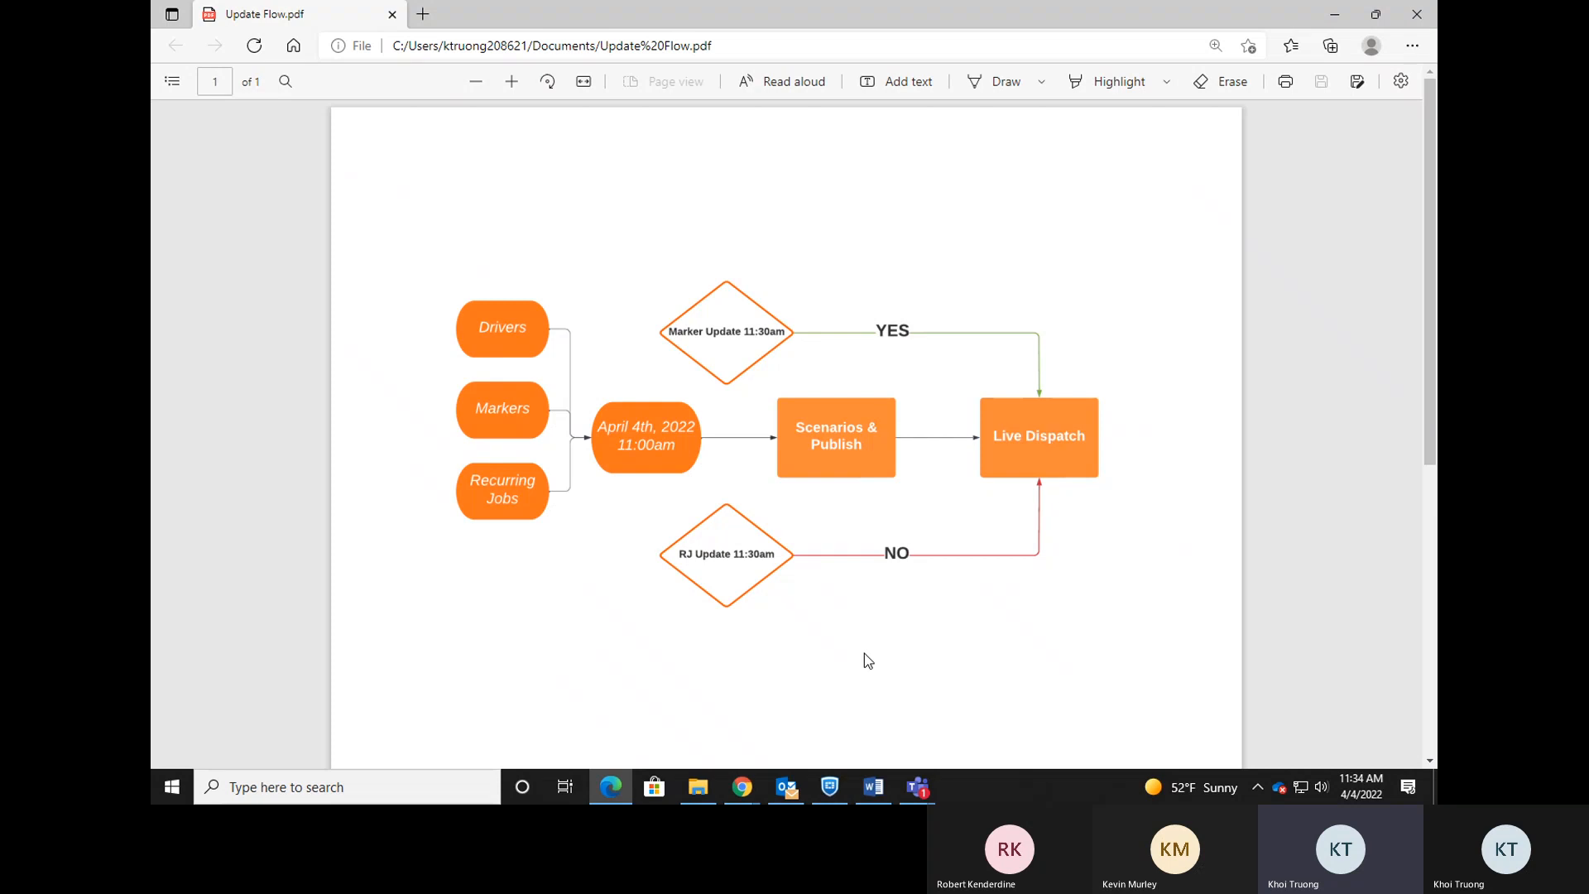
pyautogui.click(745, 781)
pyautogui.click(646, 705)
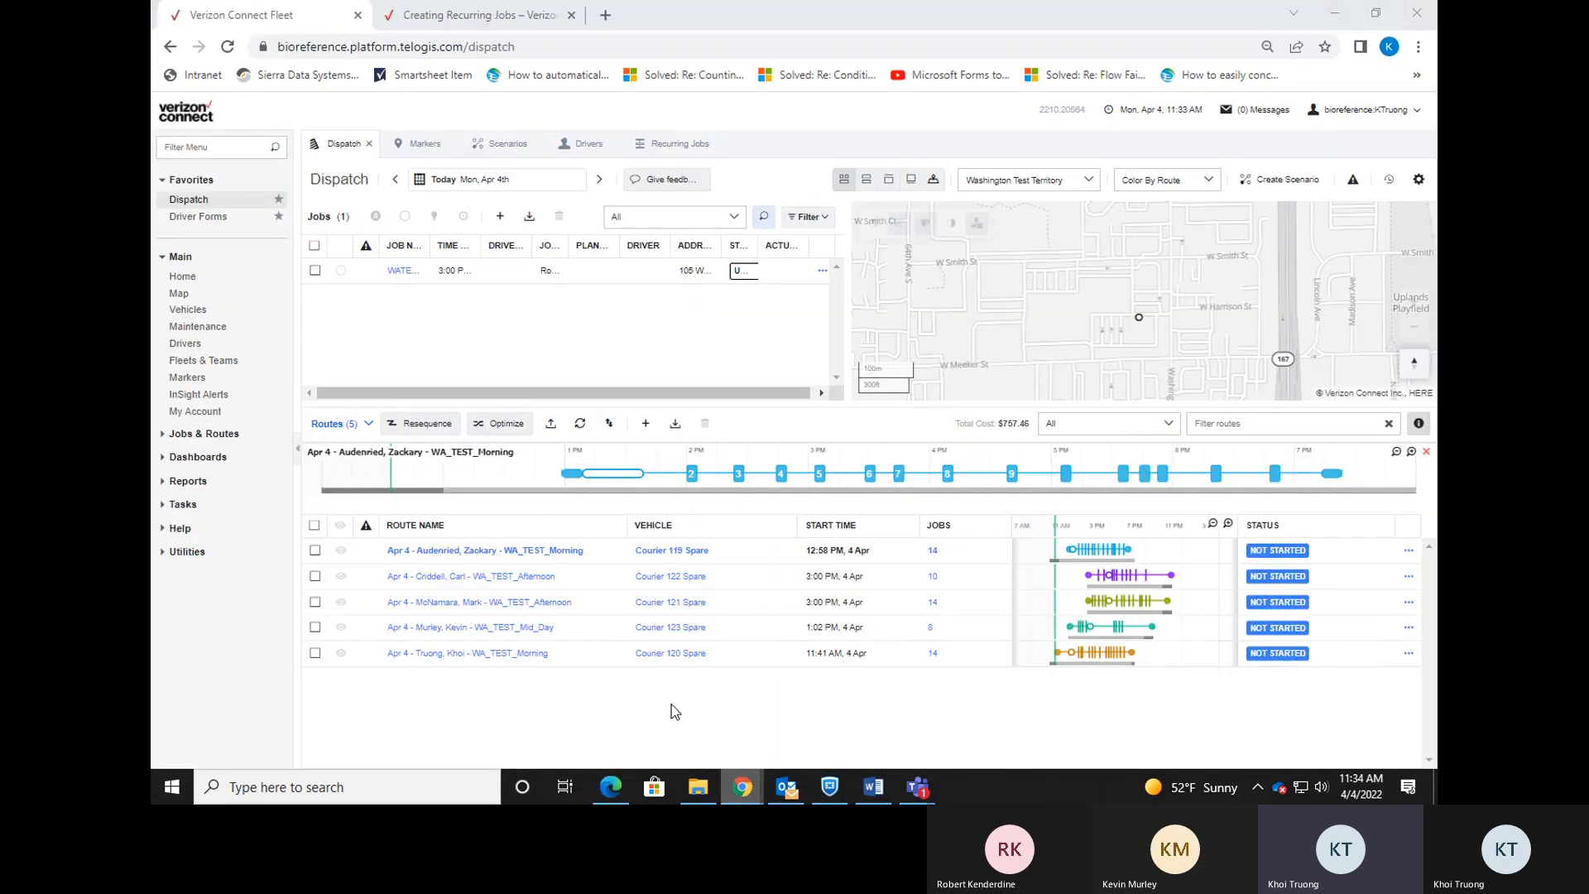
pyautogui.click(675, 143)
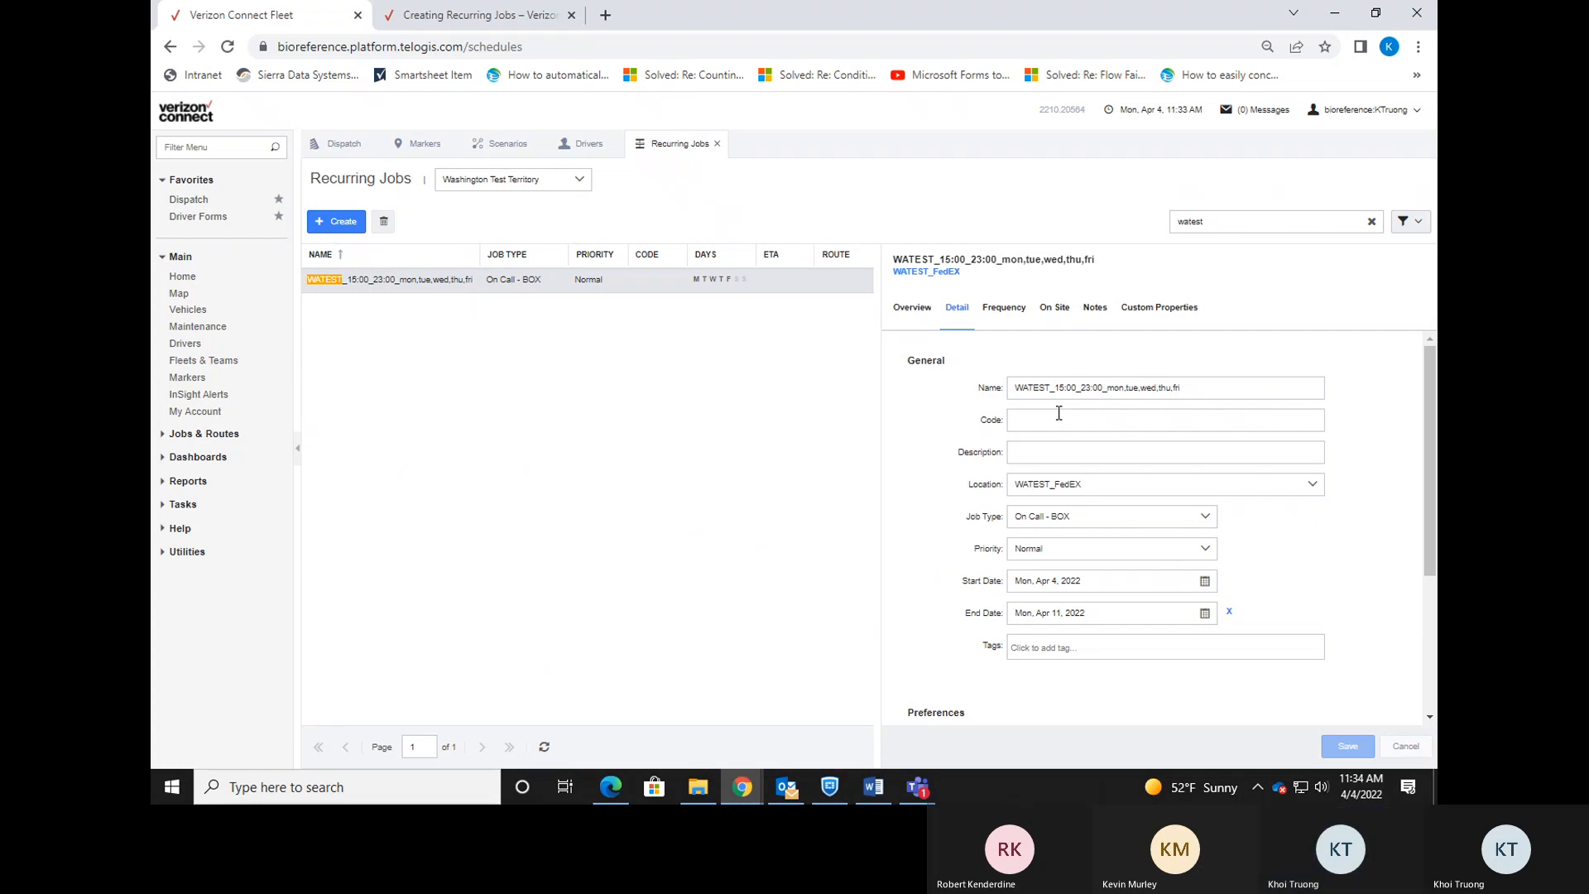
# Confirm the driver preference requires WA101, then return to the Dispatch page.
pyautogui.scroll(-2, 1249, 578)
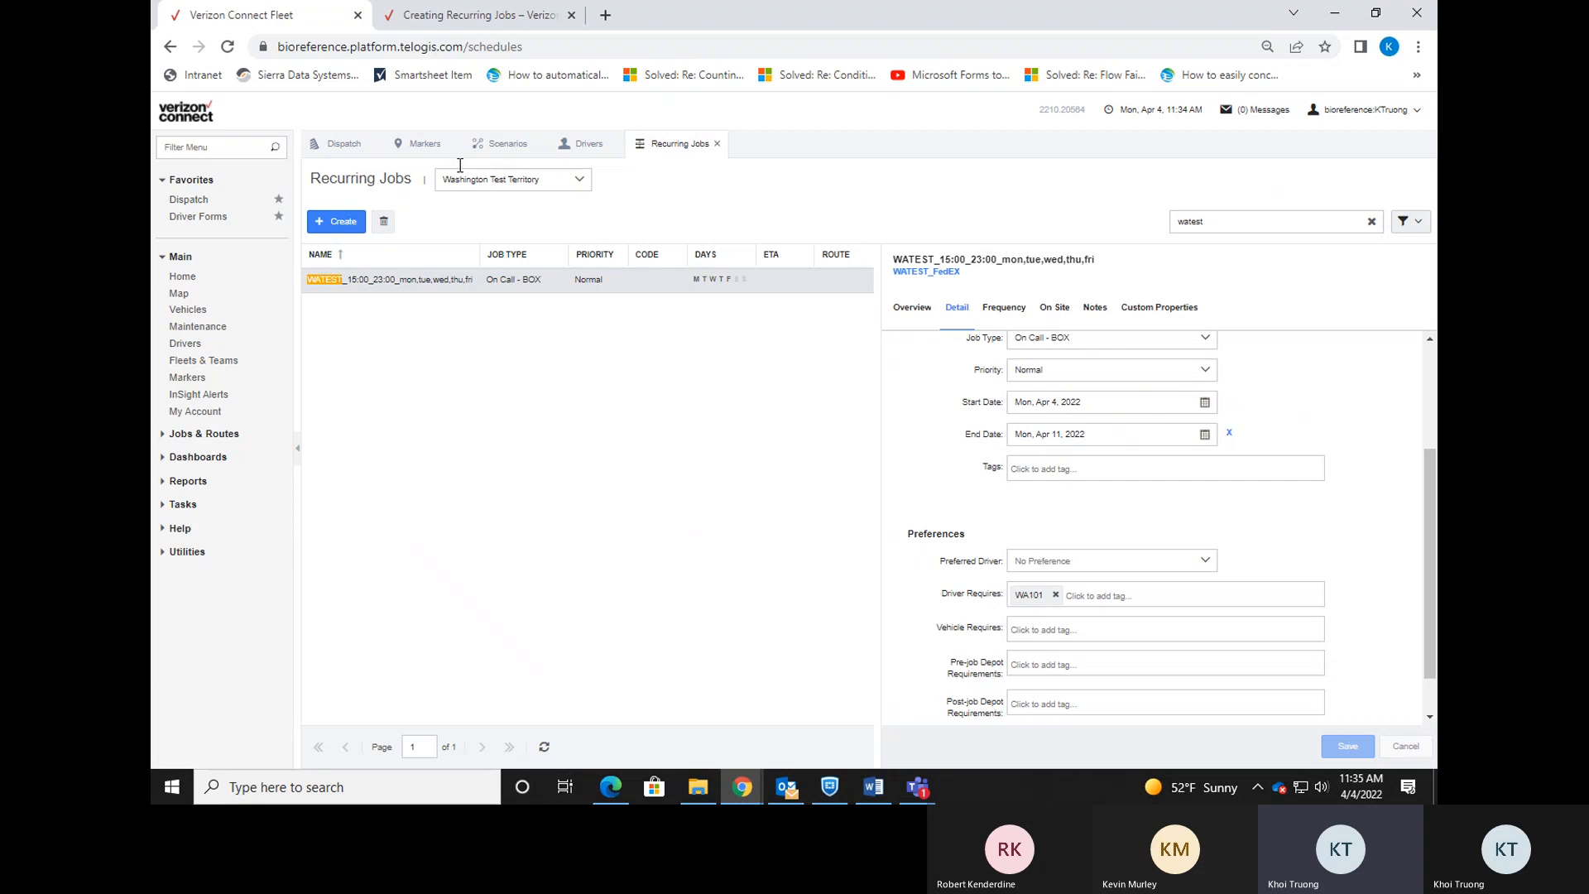
pyautogui.click(341, 144)
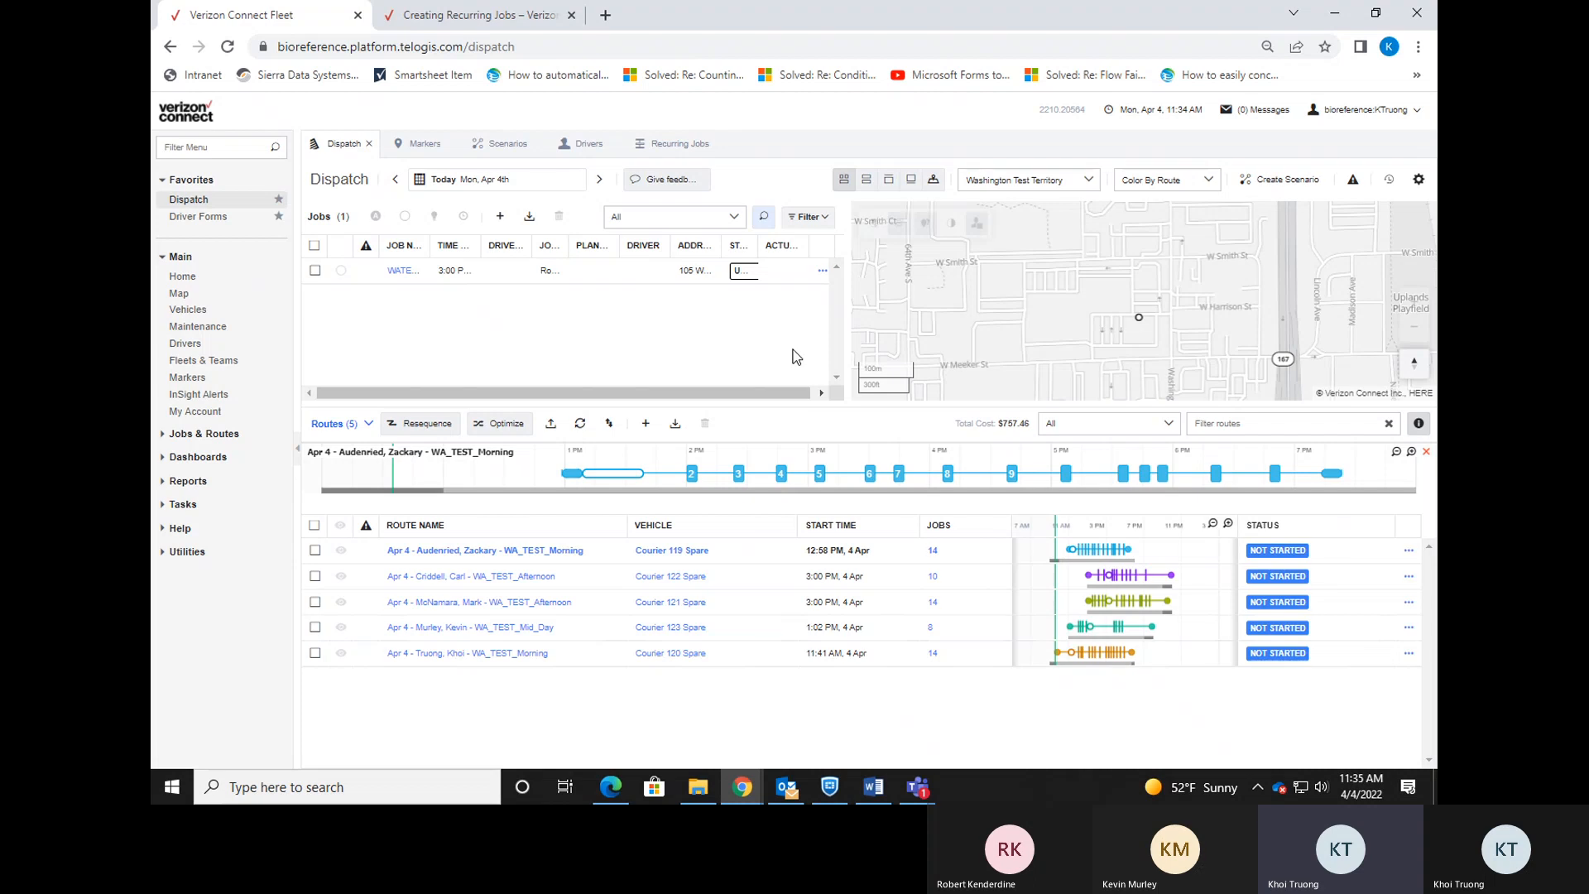
# Recheck the recurring job, return to Dispatch, and bring Update Flow.pdf back in front.
pyautogui.click(677, 145)
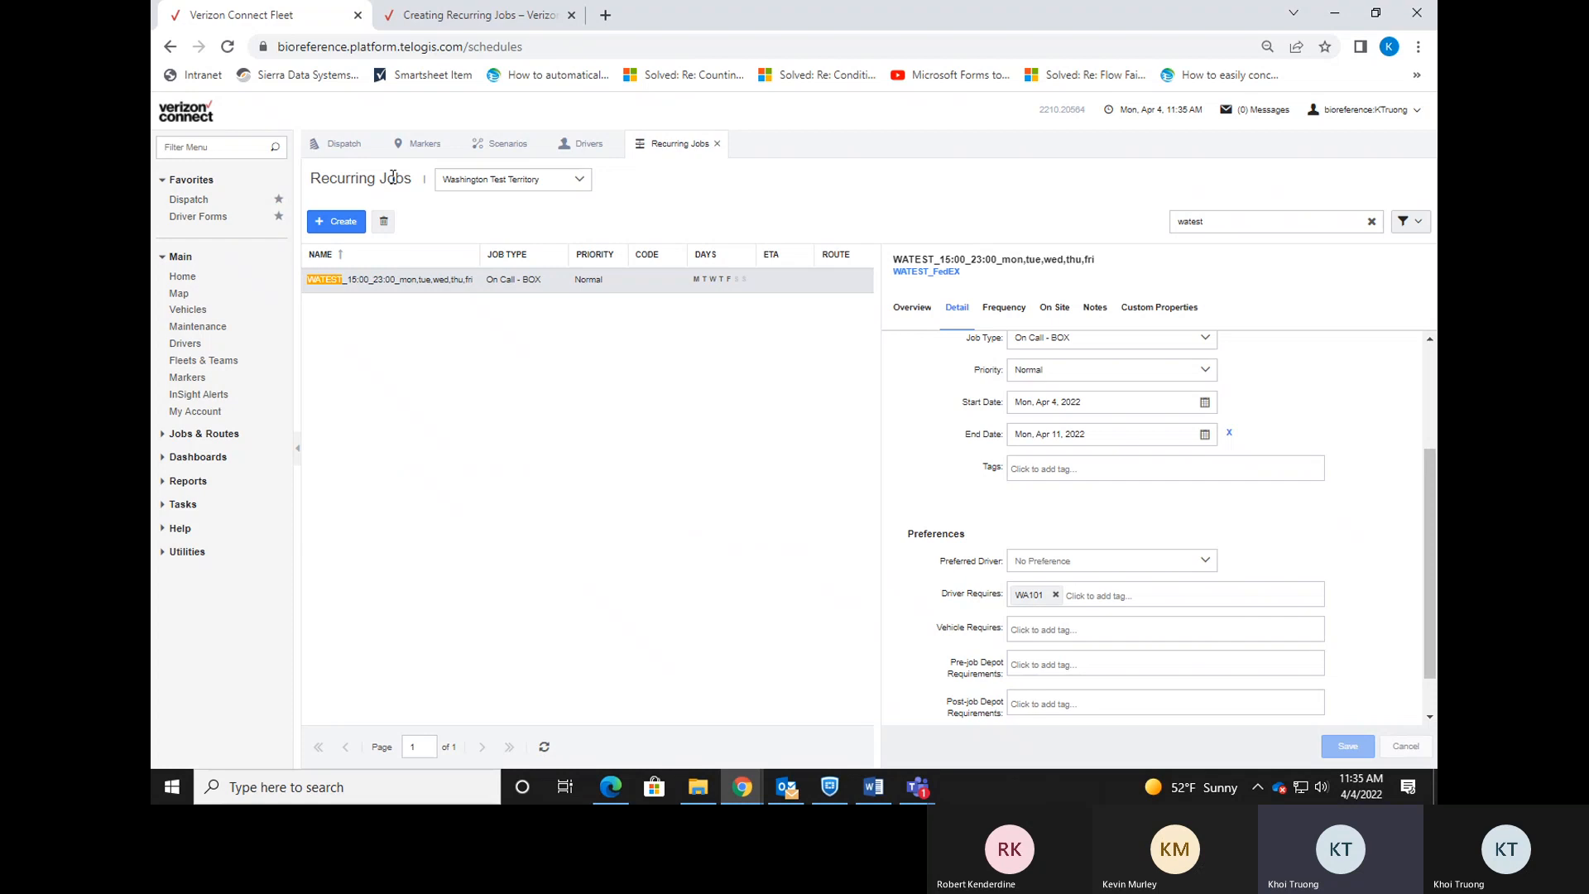
pyautogui.click(342, 144)
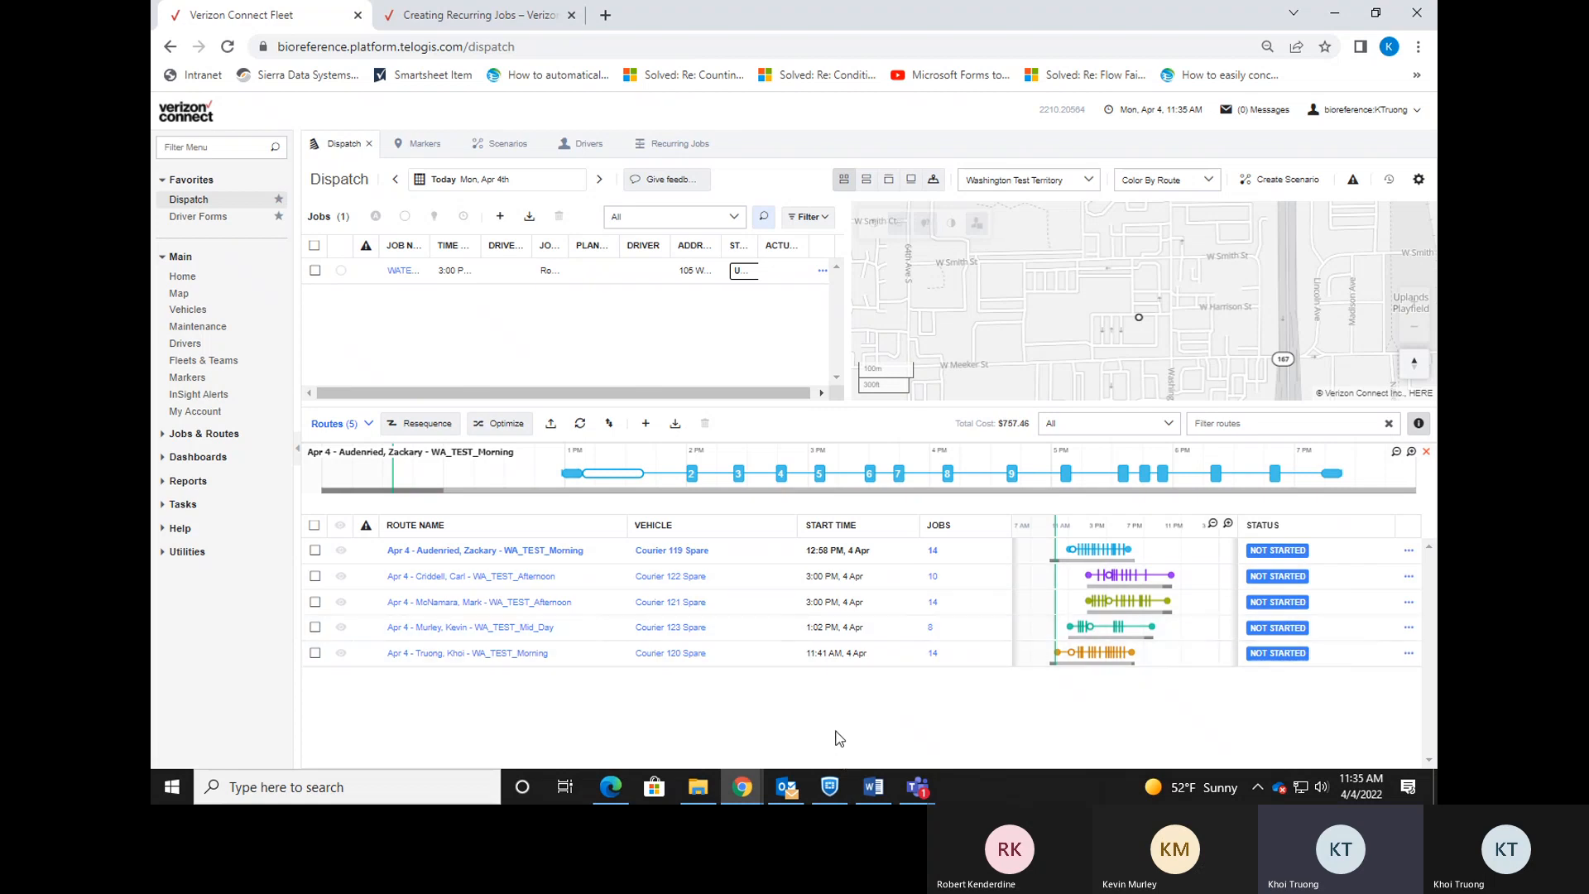
pyautogui.click(611, 786)
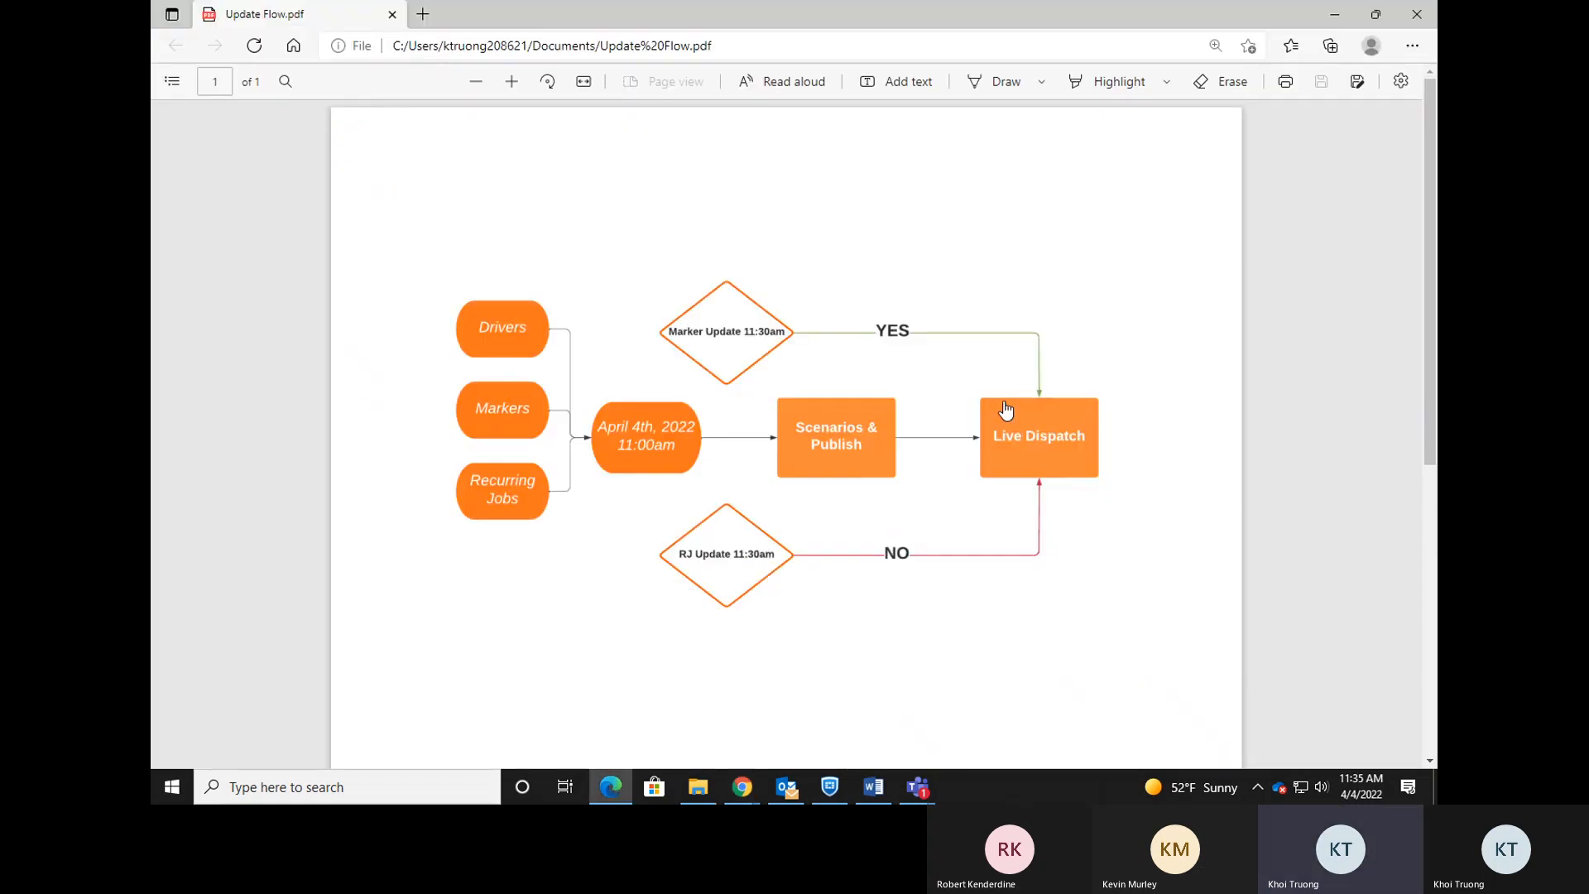